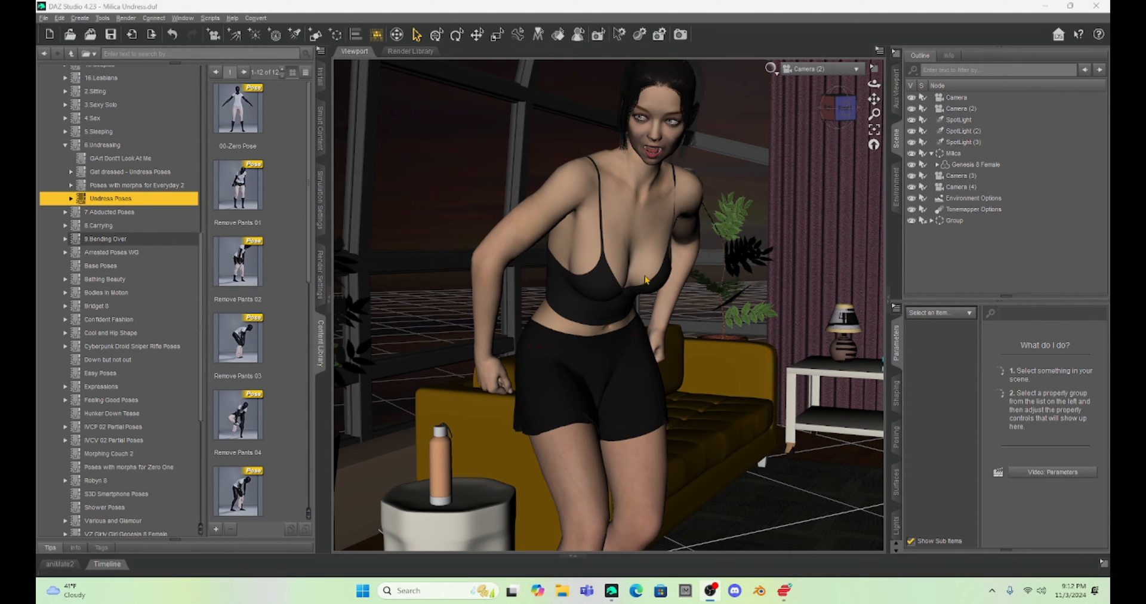
Step: Send the posed Genesis 8 Female scene to Hexagon and dismiss the Hexagon News window
drag(842, 109, 787, 109)
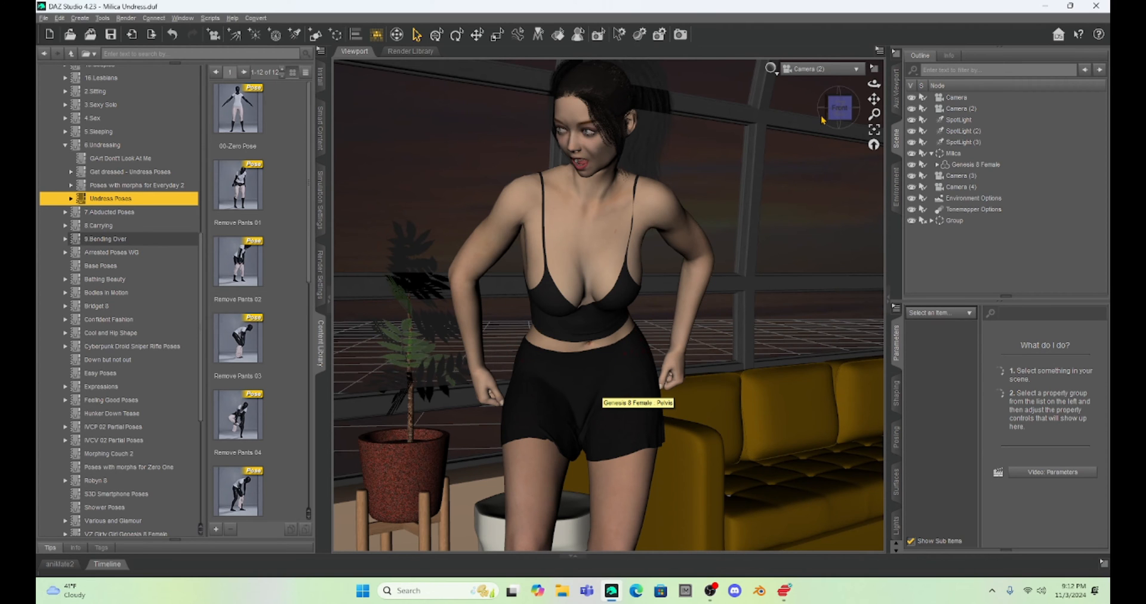
drag(826, 114, 876, 119)
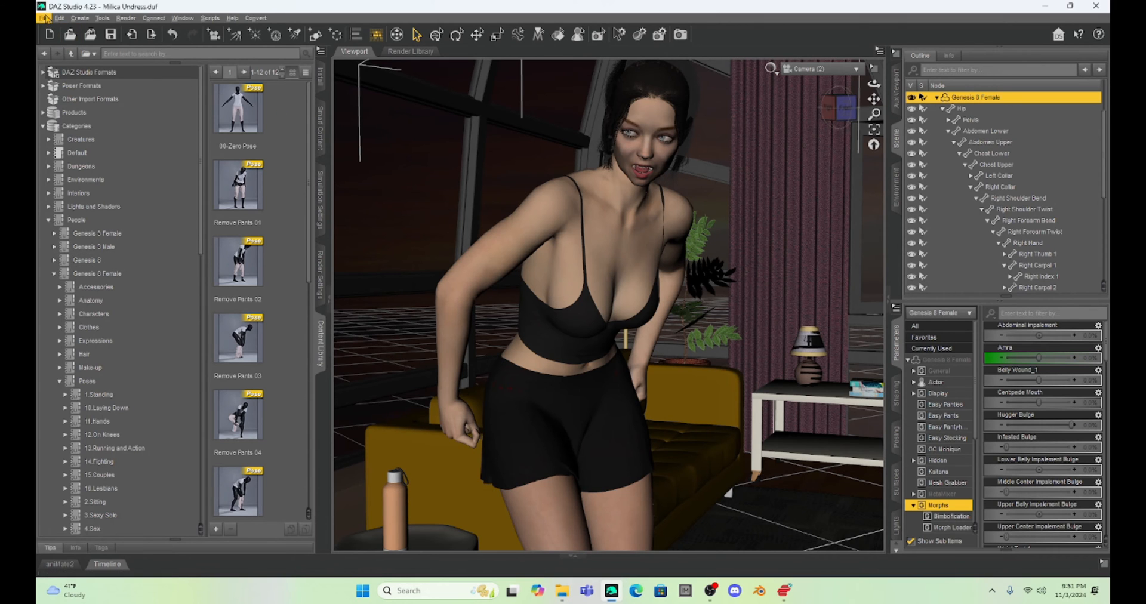
click(44, 18)
mouse_move(90, 209)
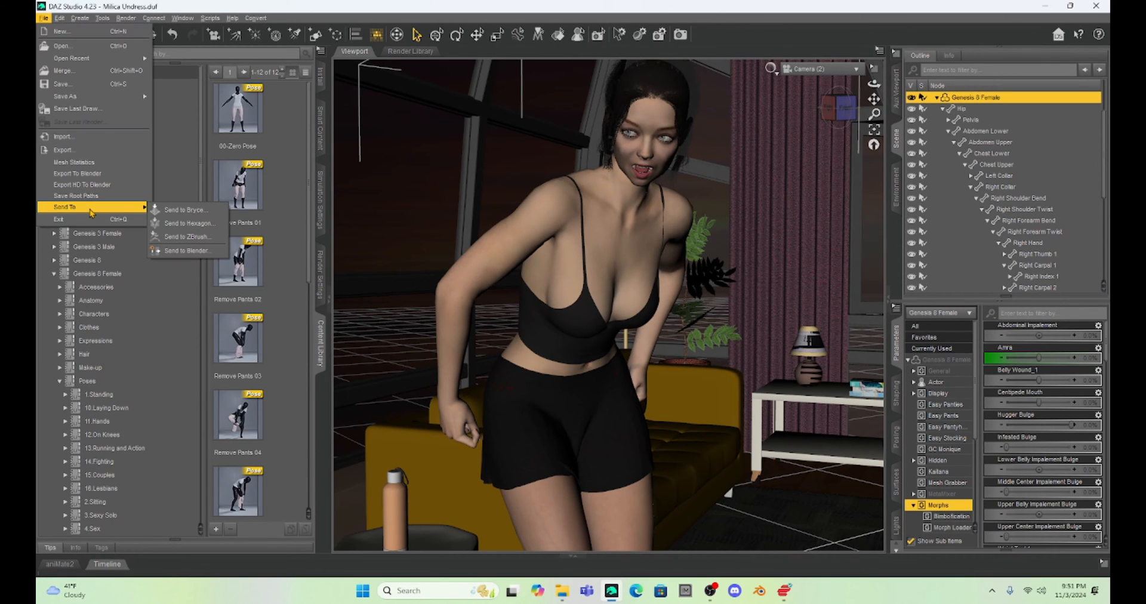
click(190, 228)
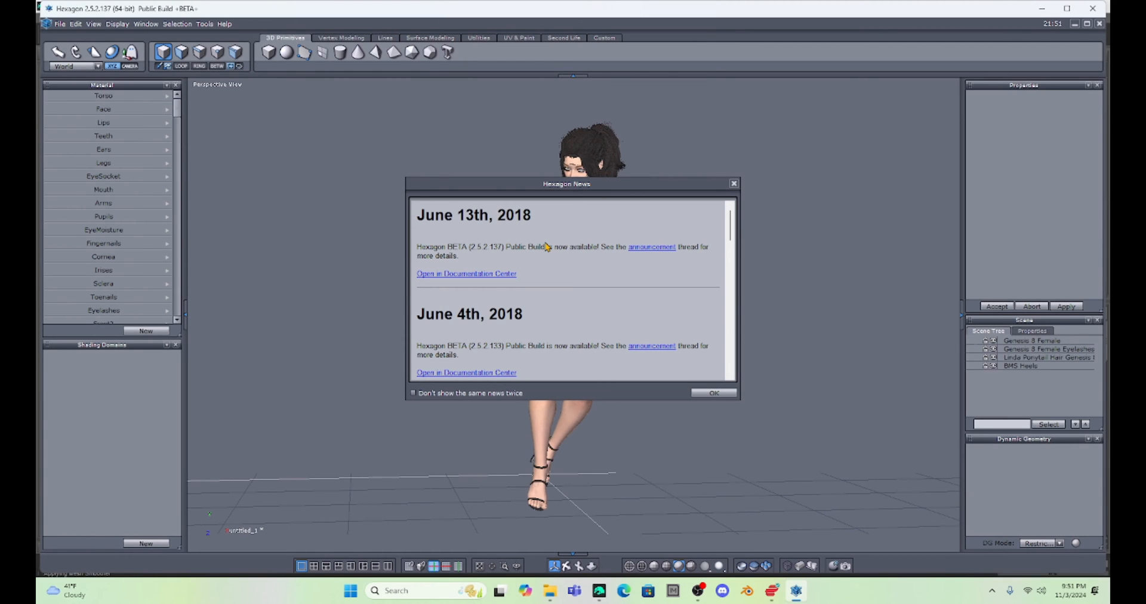
click(713, 394)
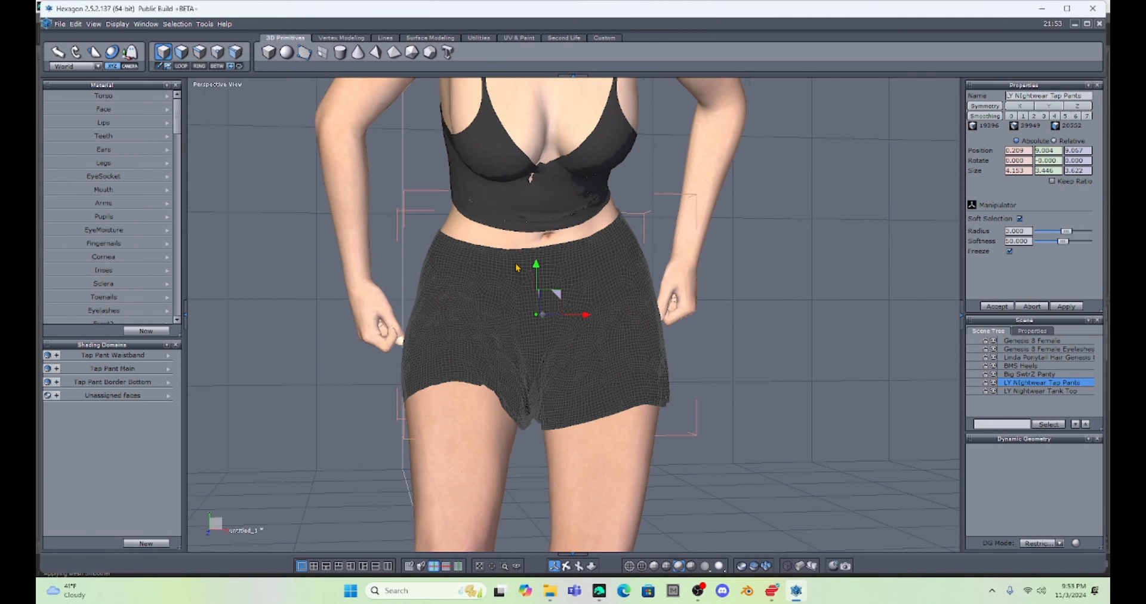
Step: Select the edge loop around the top of the Tap Pants waistband, with a soft selection radius of about 1.57, for scaling
scroll(517, 266, up, 2)
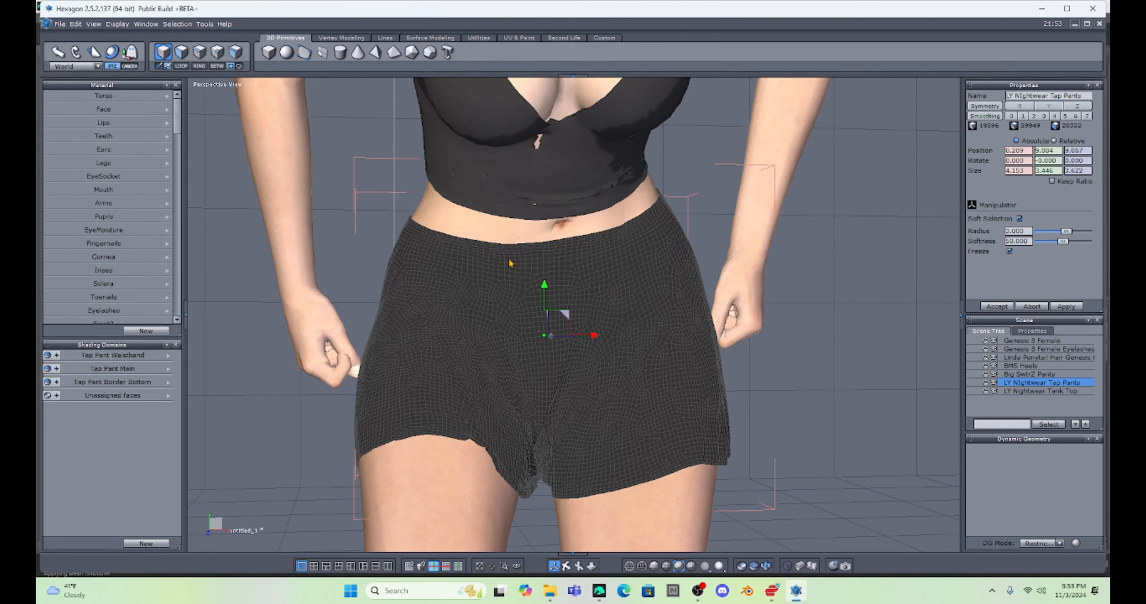
click(199, 53)
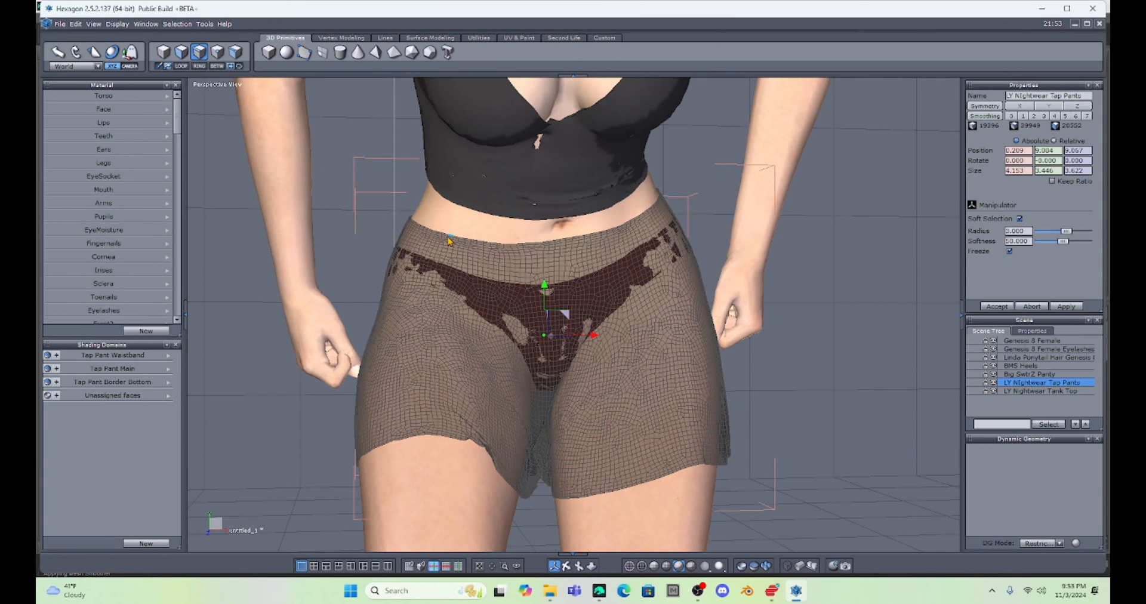
click(454, 239)
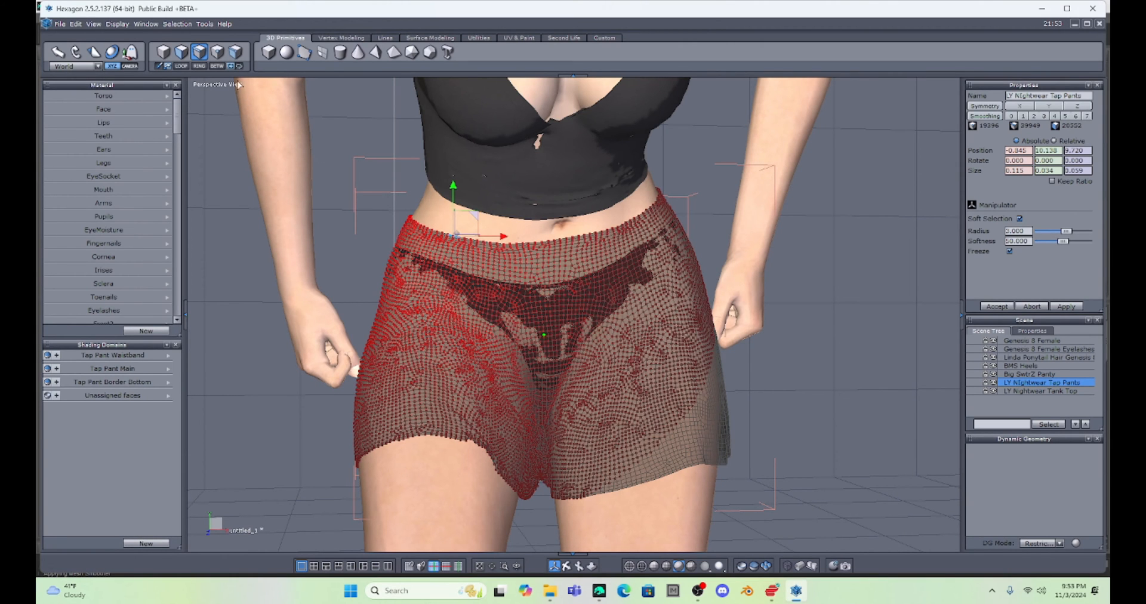
click(180, 67)
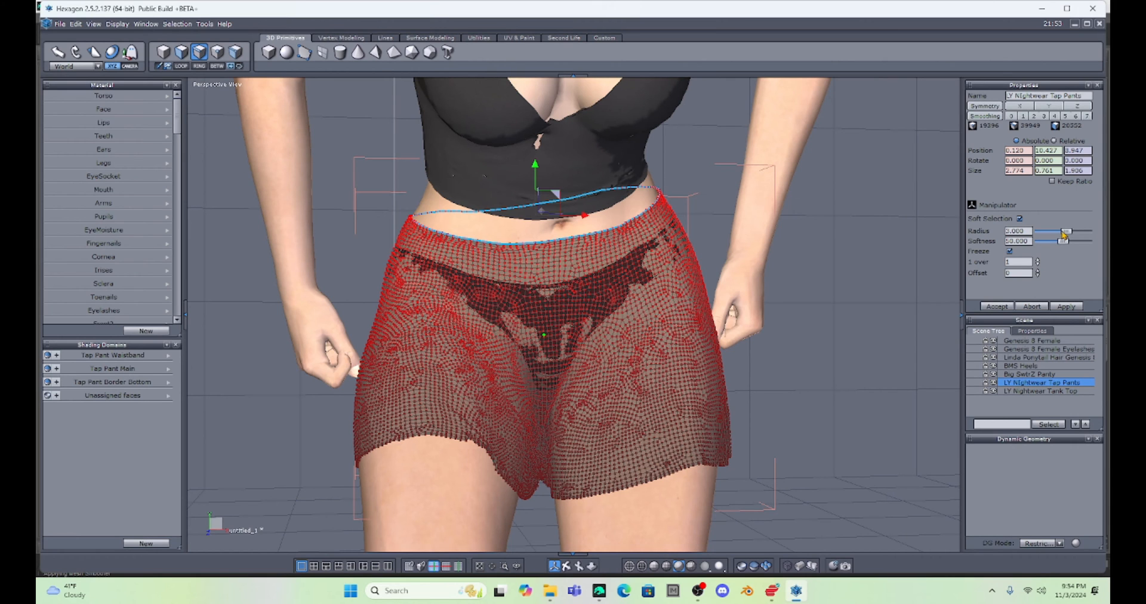
drag(1068, 235, 1057, 234)
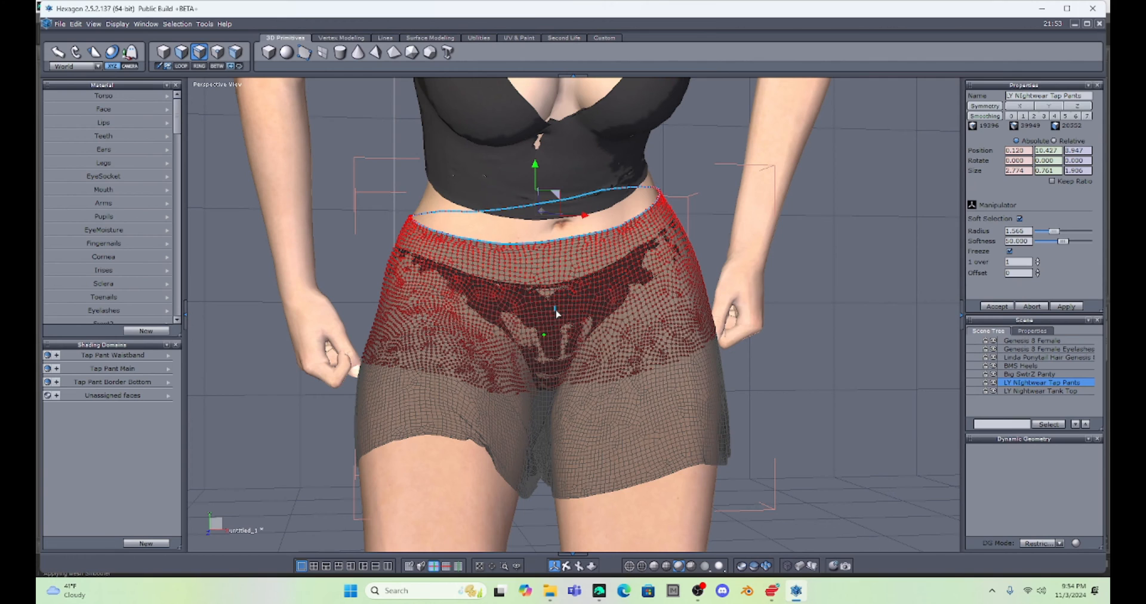
click(93, 53)
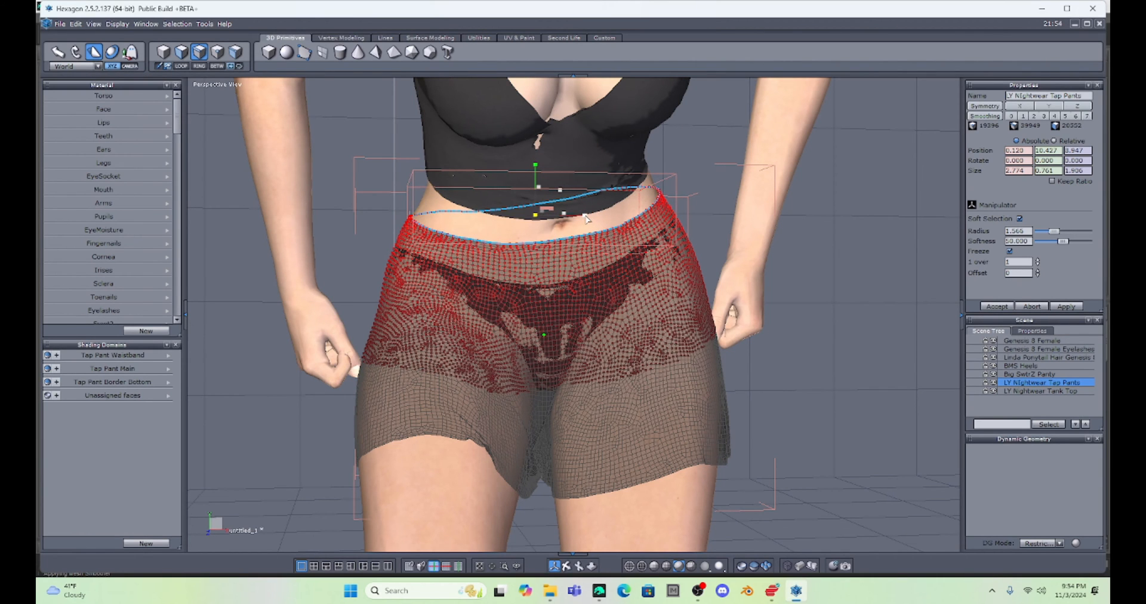
Step: Try to widen the waistband loop sideways, reducing the soft selection radius to about 0.81 and about 0.43 between scalings
drag(585, 218, 601, 231)
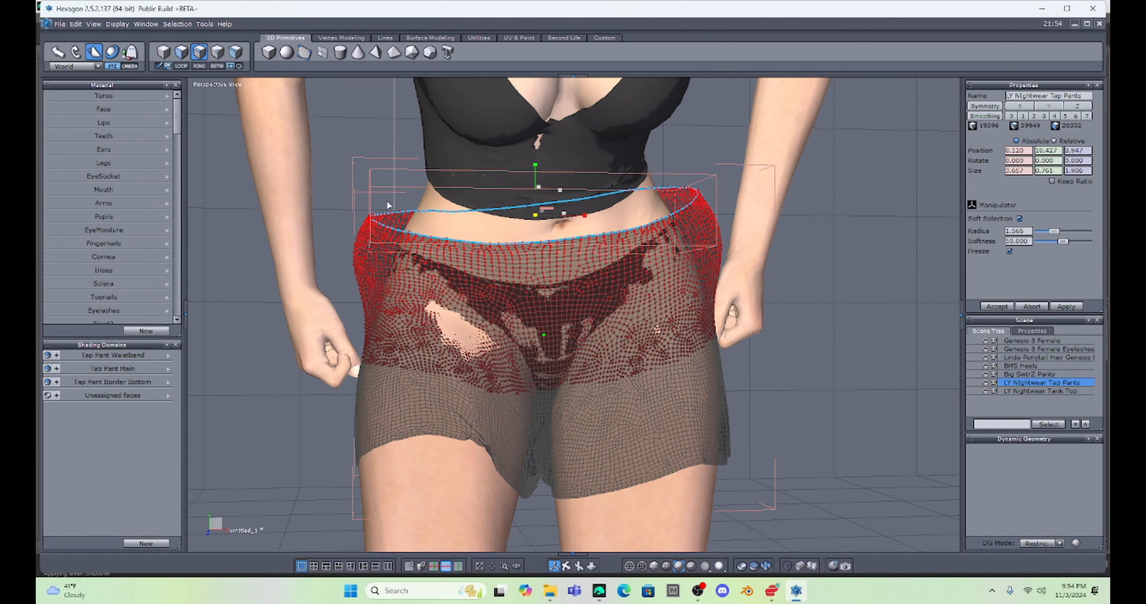
drag(1054, 231, 1046, 231)
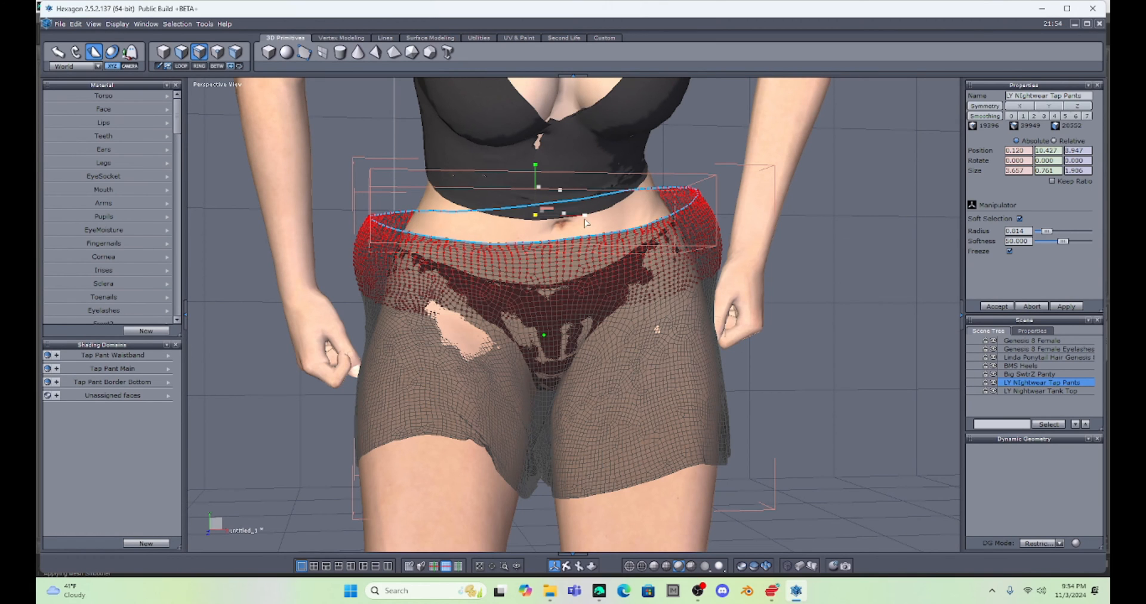
drag(583, 216, 583, 217)
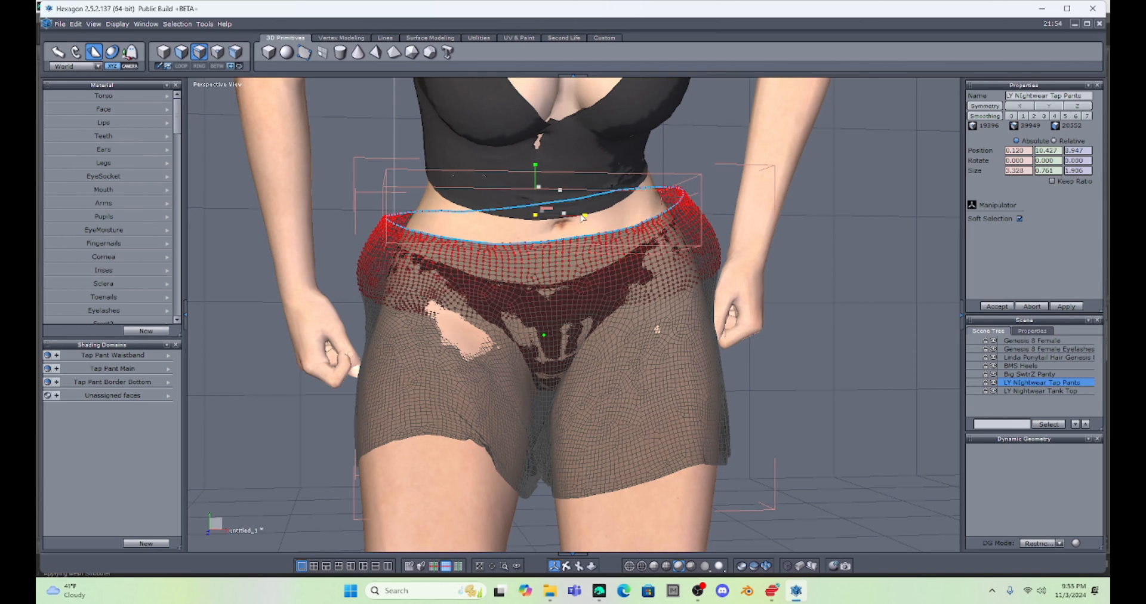
drag(1051, 232, 1042, 234)
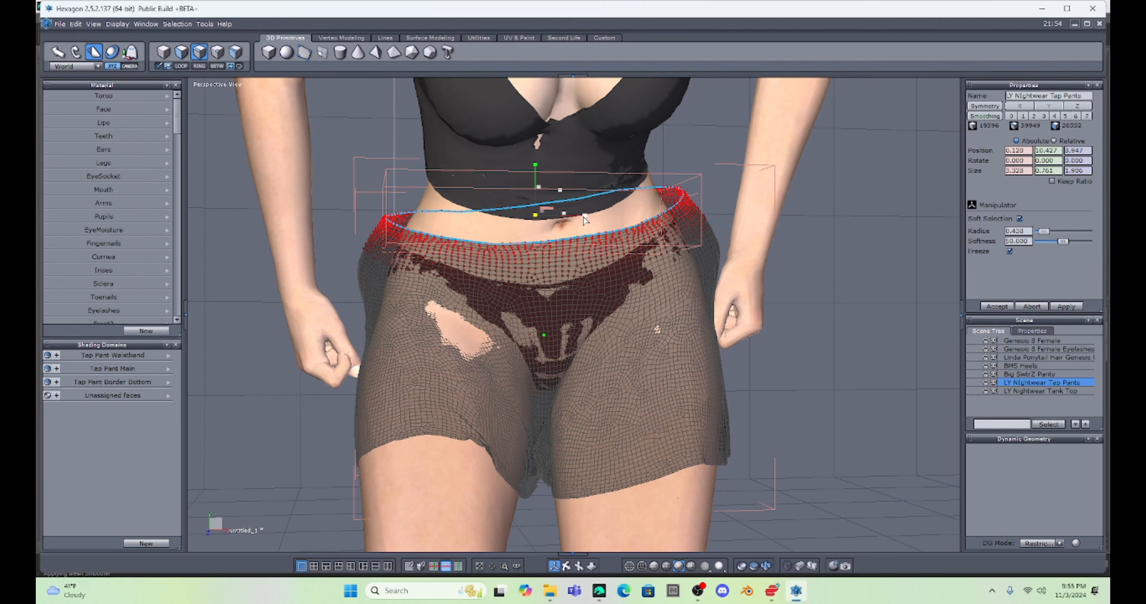
drag(585, 218, 593, 219)
Step: Undo the waistband scalings
key(ctrl+z)
key(ctrl+y)
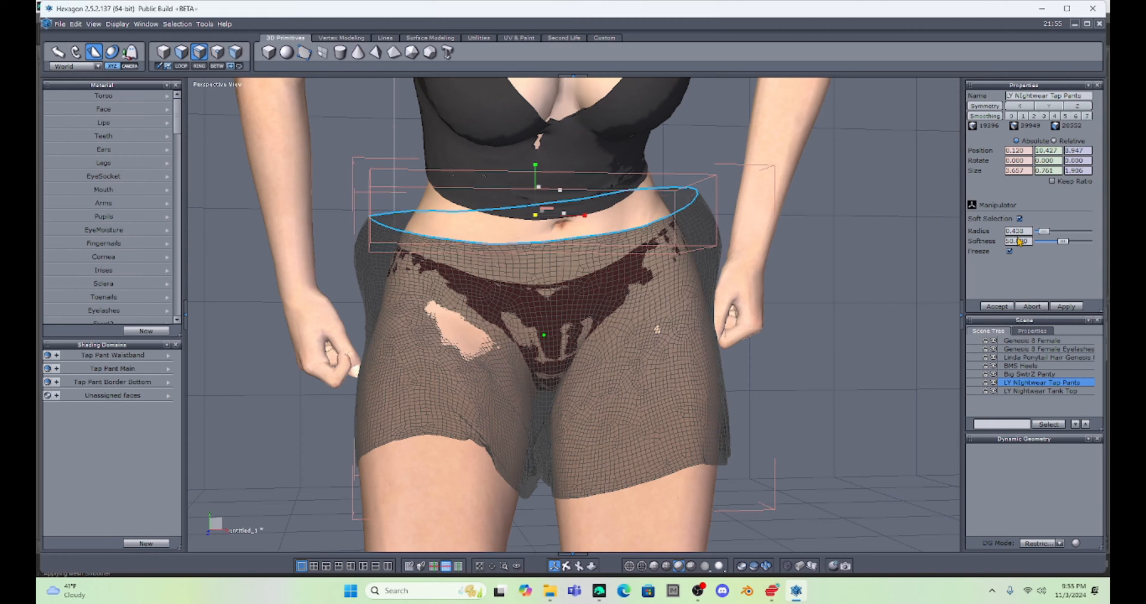
key(ctrl+z)
key(ctrl+z)
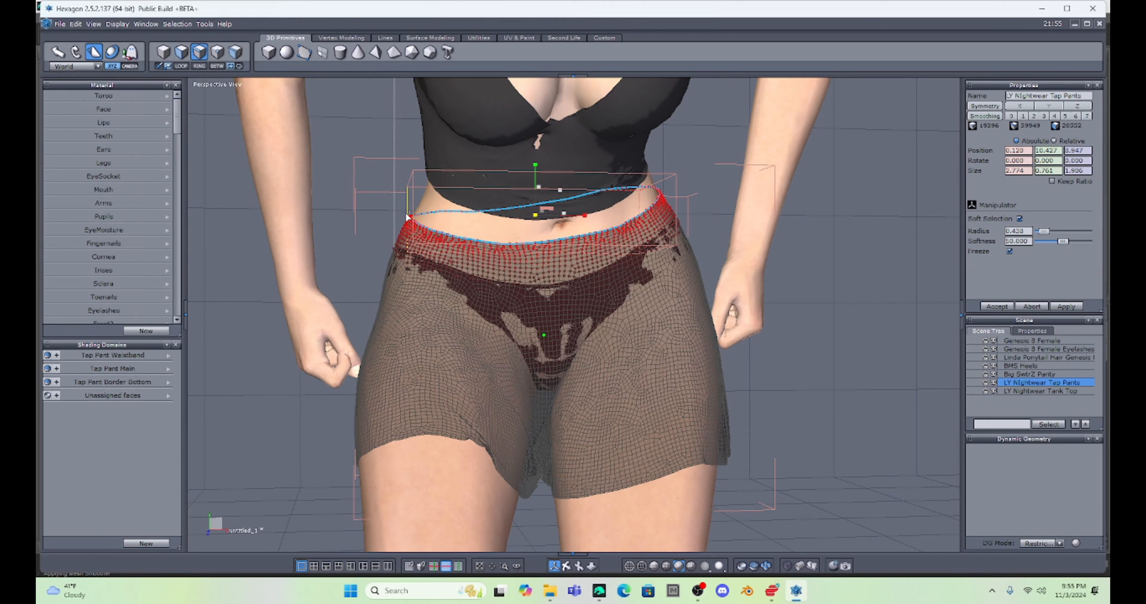
Step: Widen the waistband loop along X to about 3.57, using soft selection radii of about 1.5 and then about 0.31
drag(1044, 231, 1053, 231)
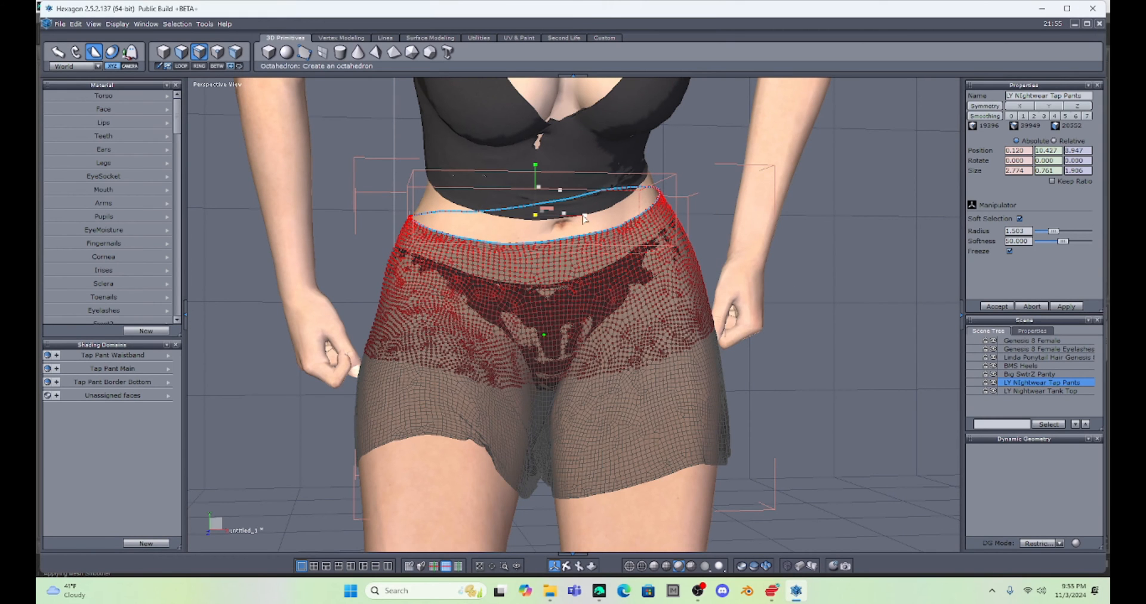
drag(586, 220, 595, 223)
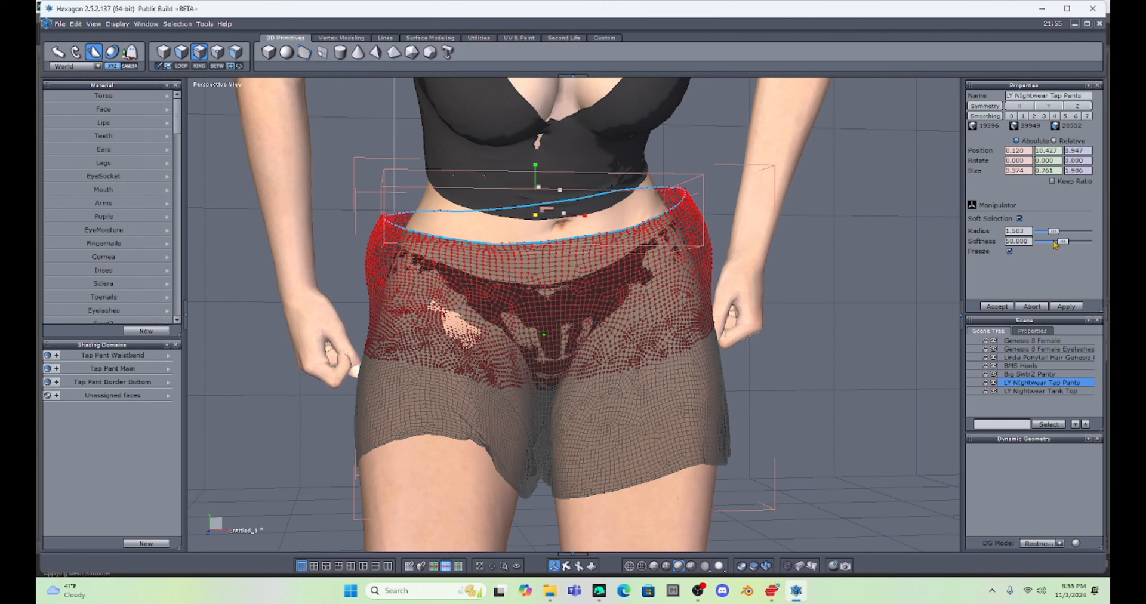
drag(1055, 233, 1047, 232)
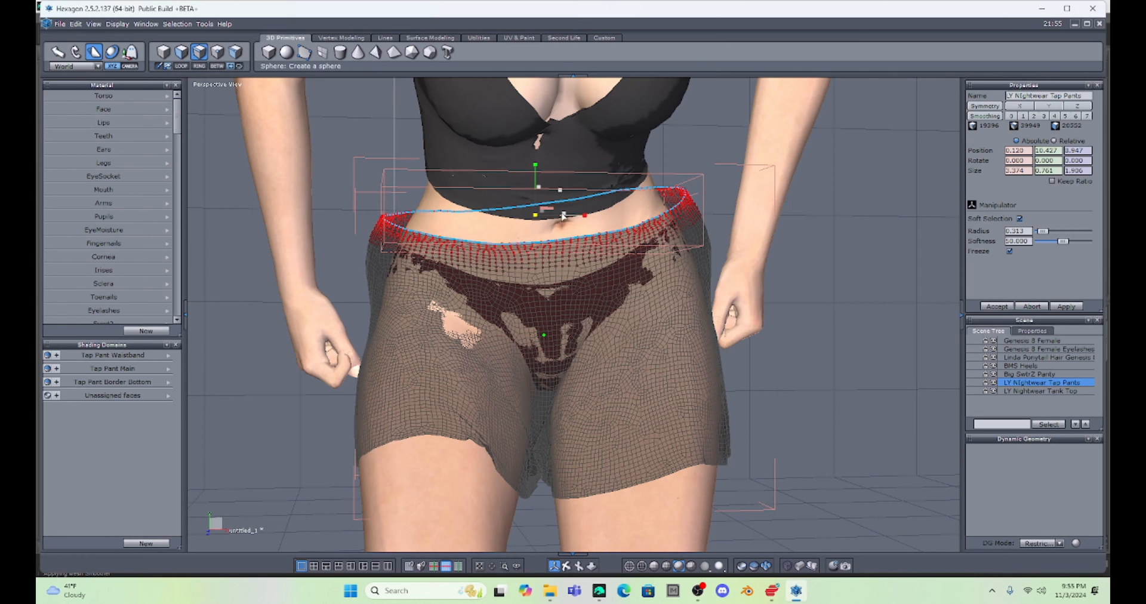
drag(585, 219, 588, 219)
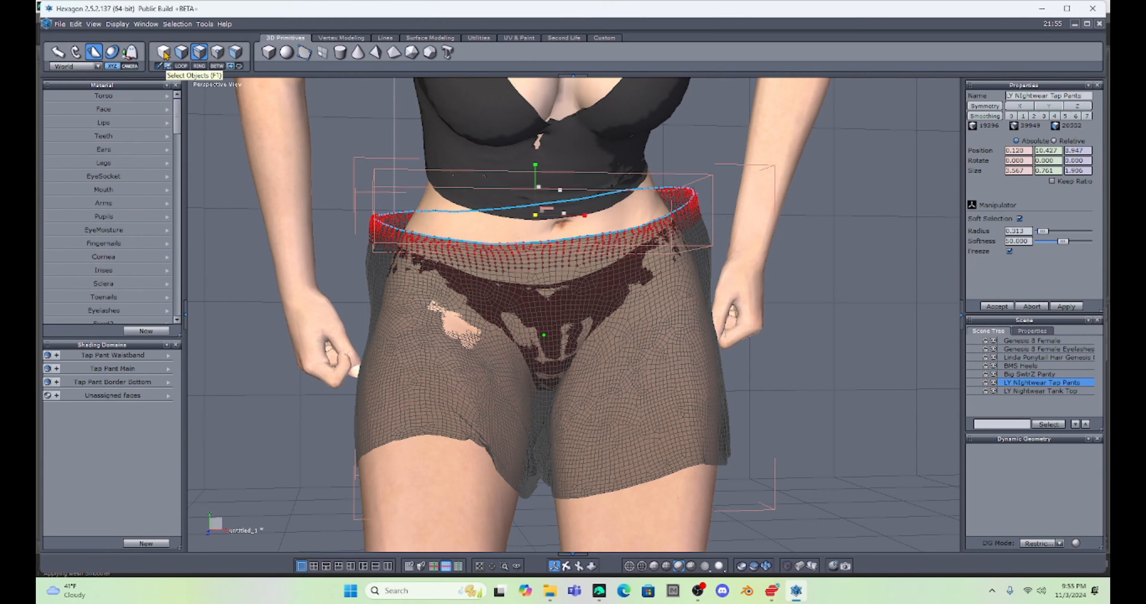
Step: Move the whole Tap Pants object down over the hips and forward along Z
click(163, 52)
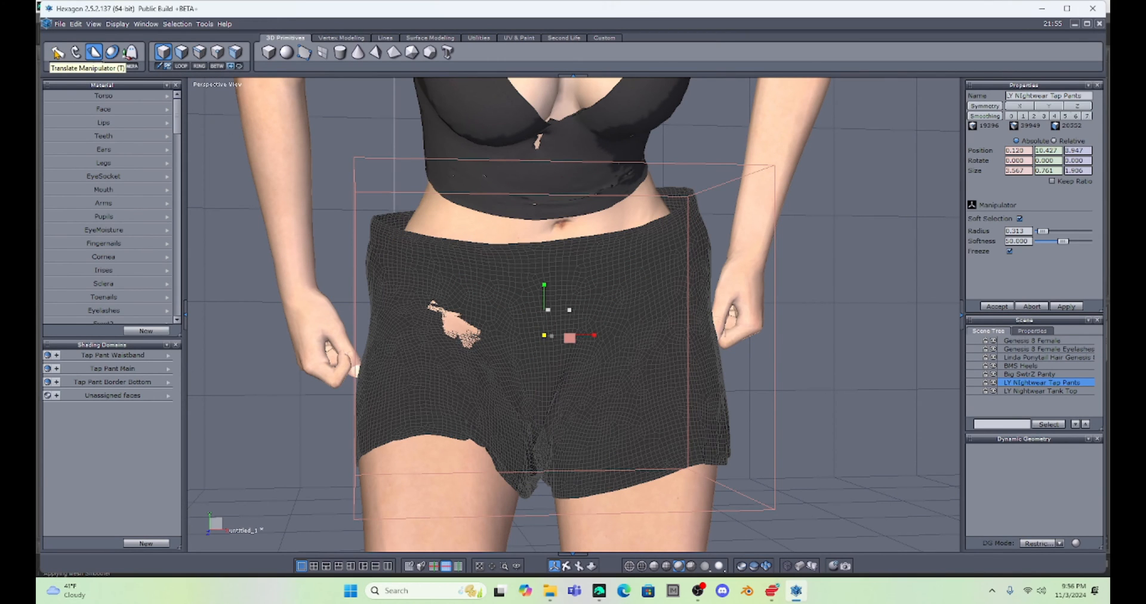
click(58, 53)
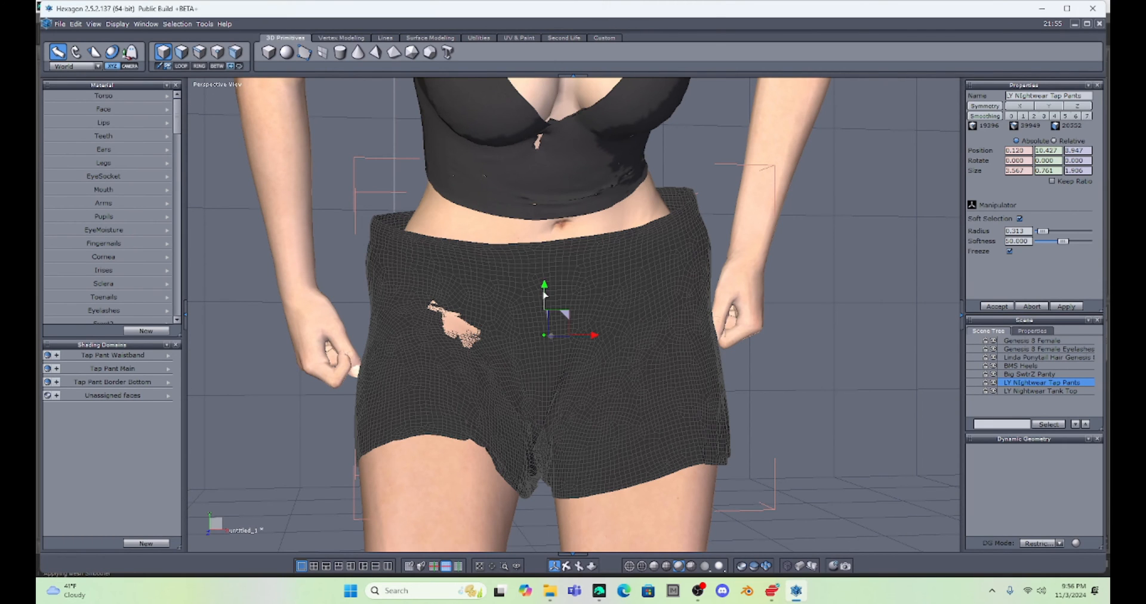
drag(545, 294, 550, 356)
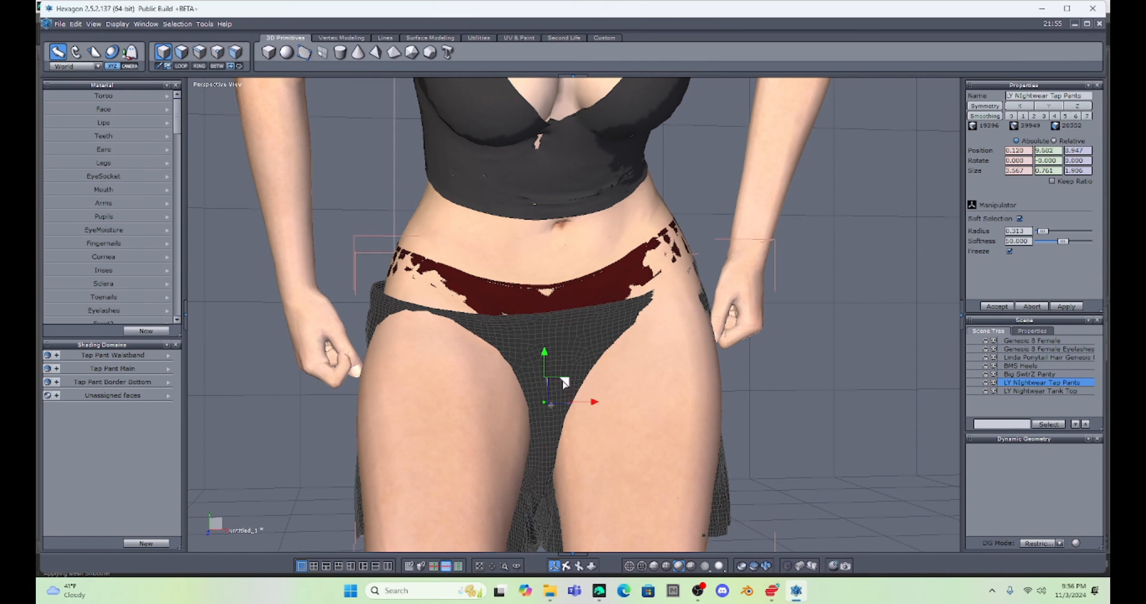
middle_drag(947, 463, 694, 432)
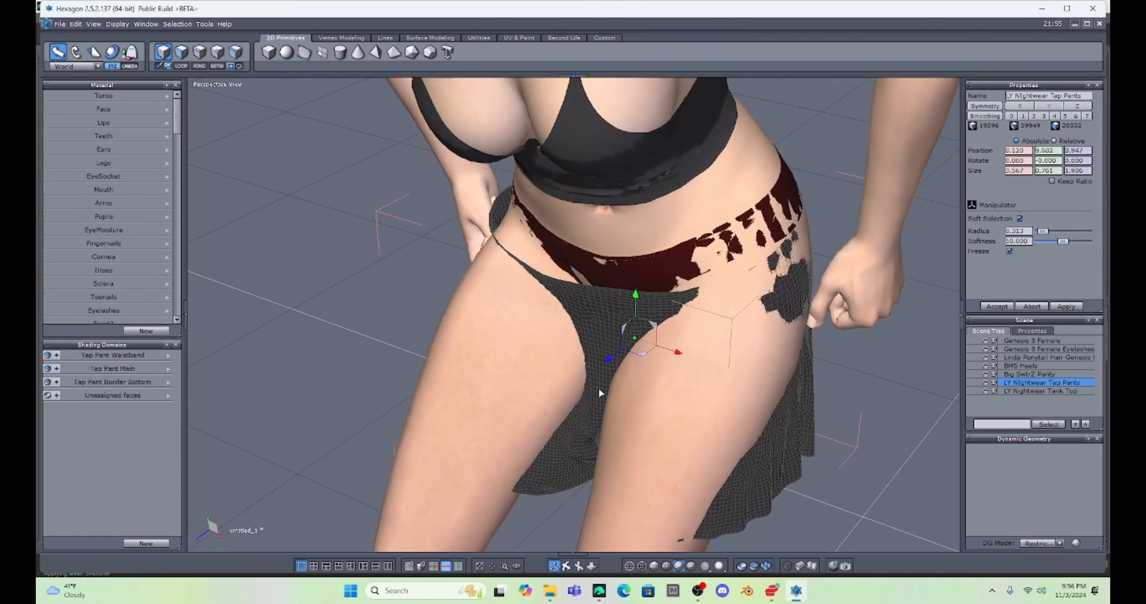
drag(608, 361, 595, 370)
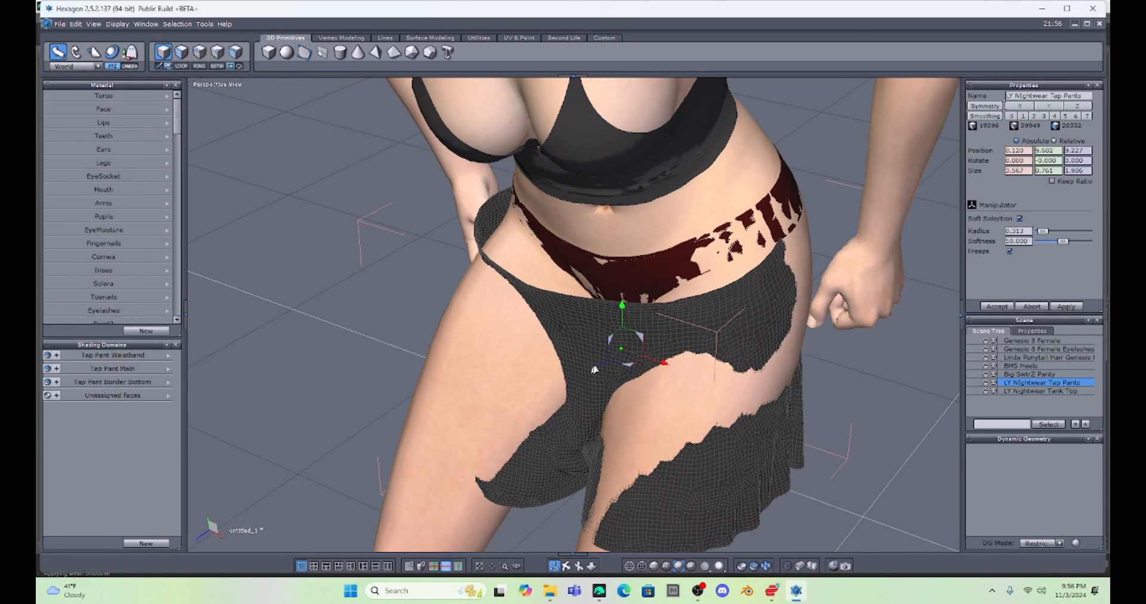
Step: Rotate the Tap Pants about -11.9 degrees around X to follow the bent hips, and deselect them to check the fit
scroll(901, 391, down, 5)
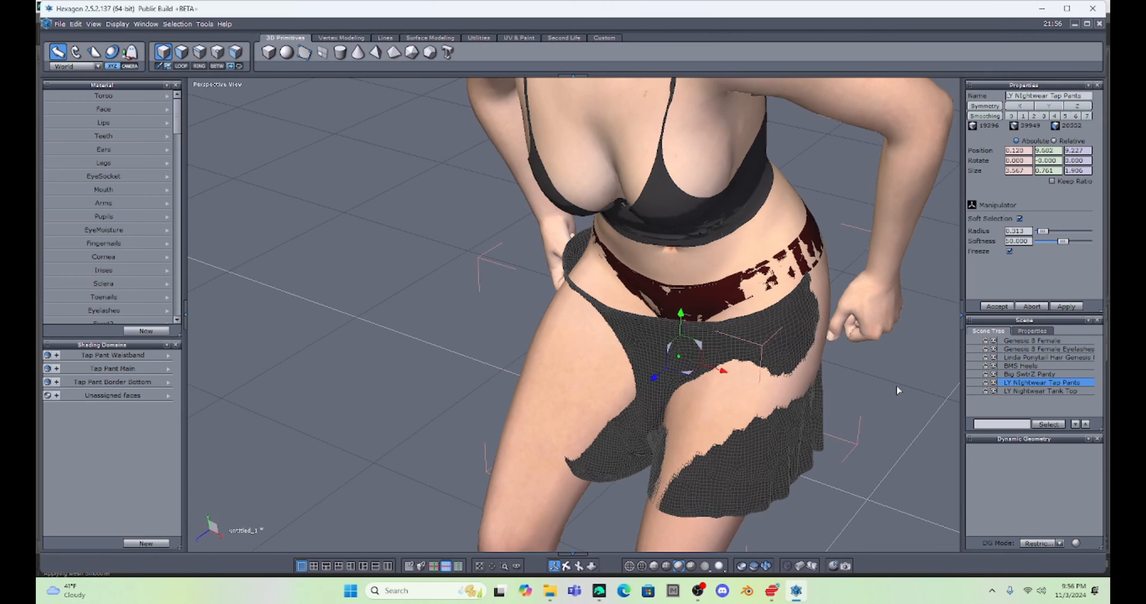
middle_drag(911, 382, 684, 302)
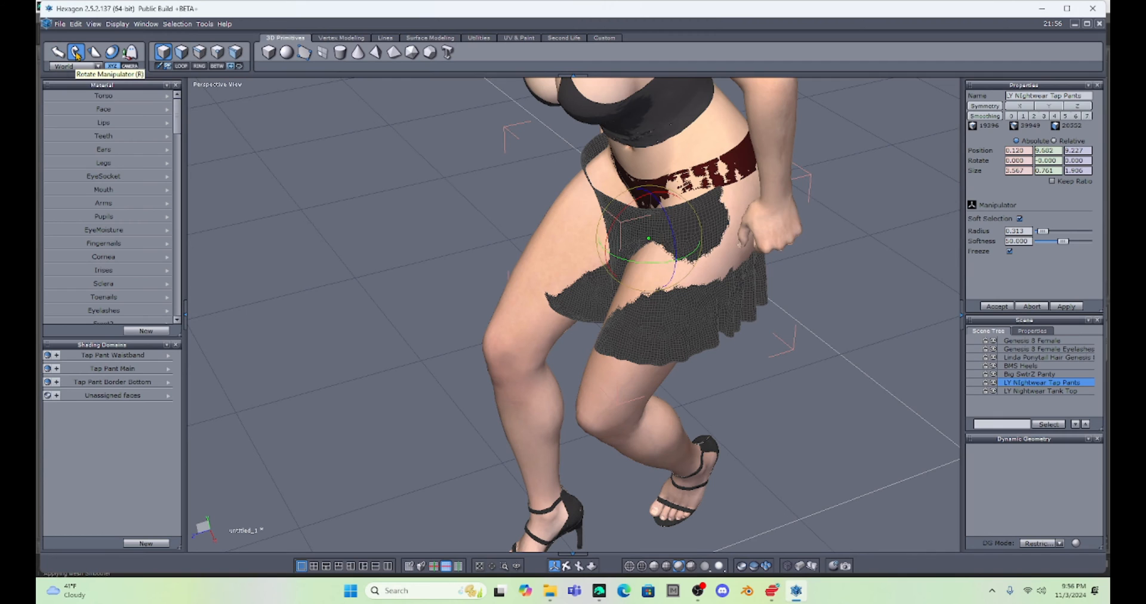
click(77, 54)
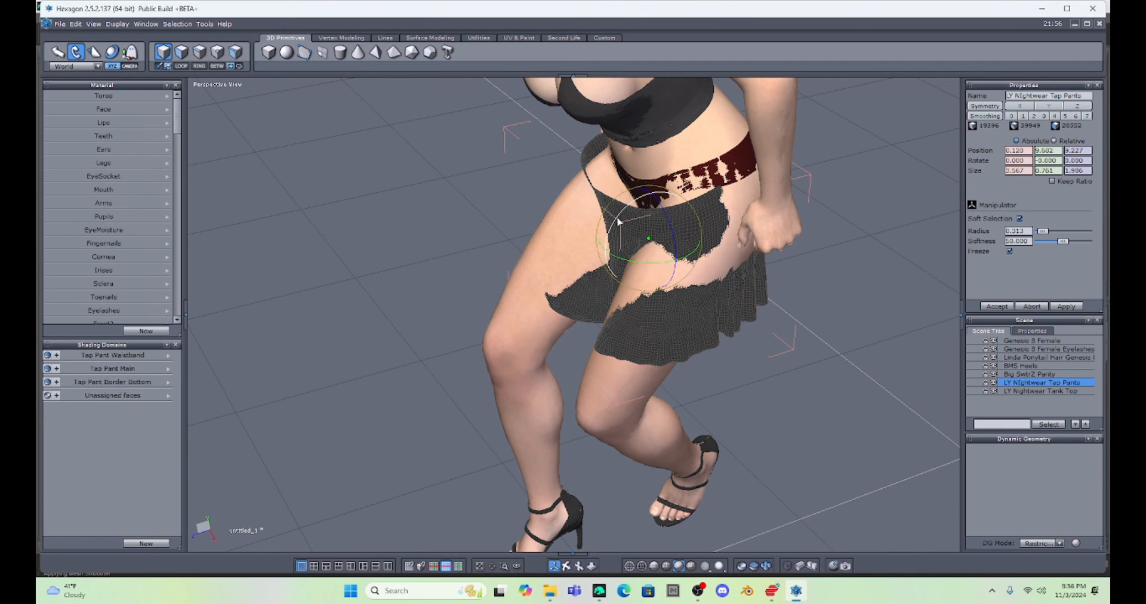
drag(618, 222, 626, 221)
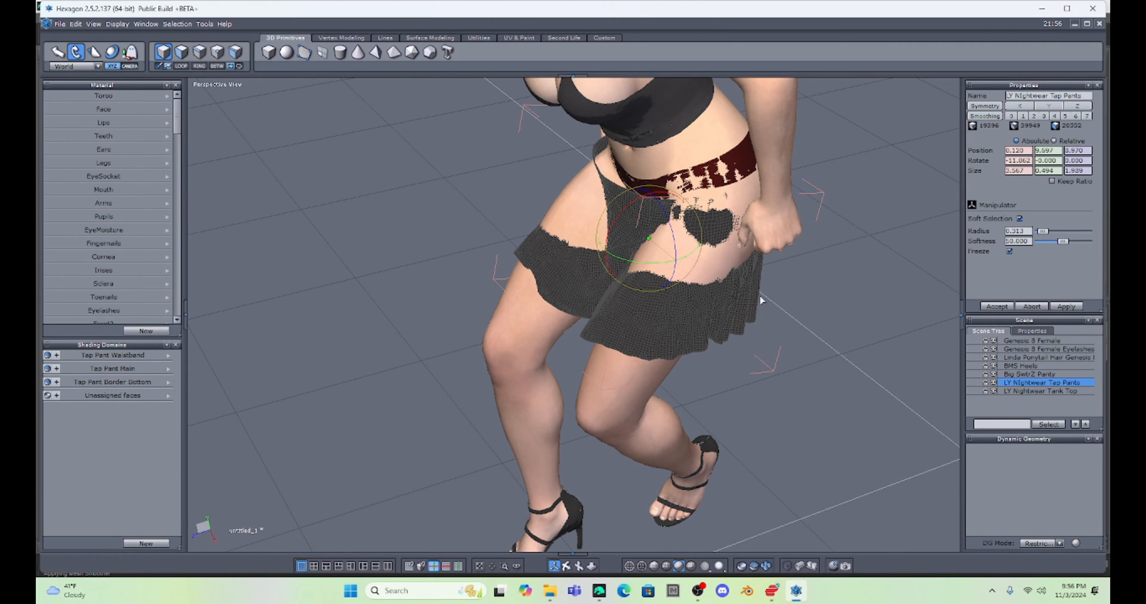
middle_drag(772, 346, 946, 308)
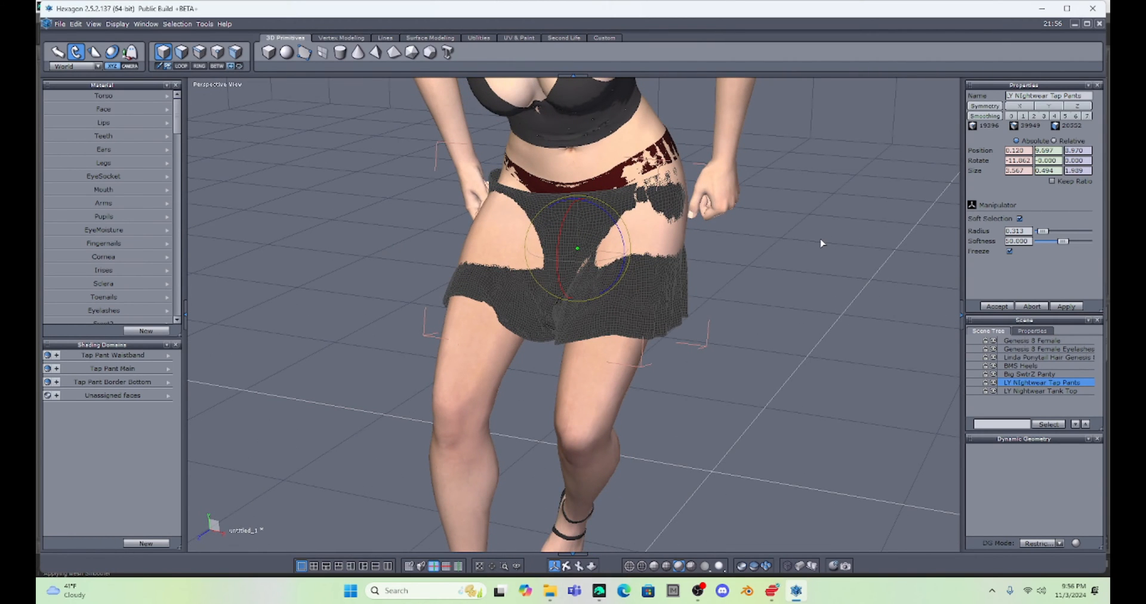
click(826, 269)
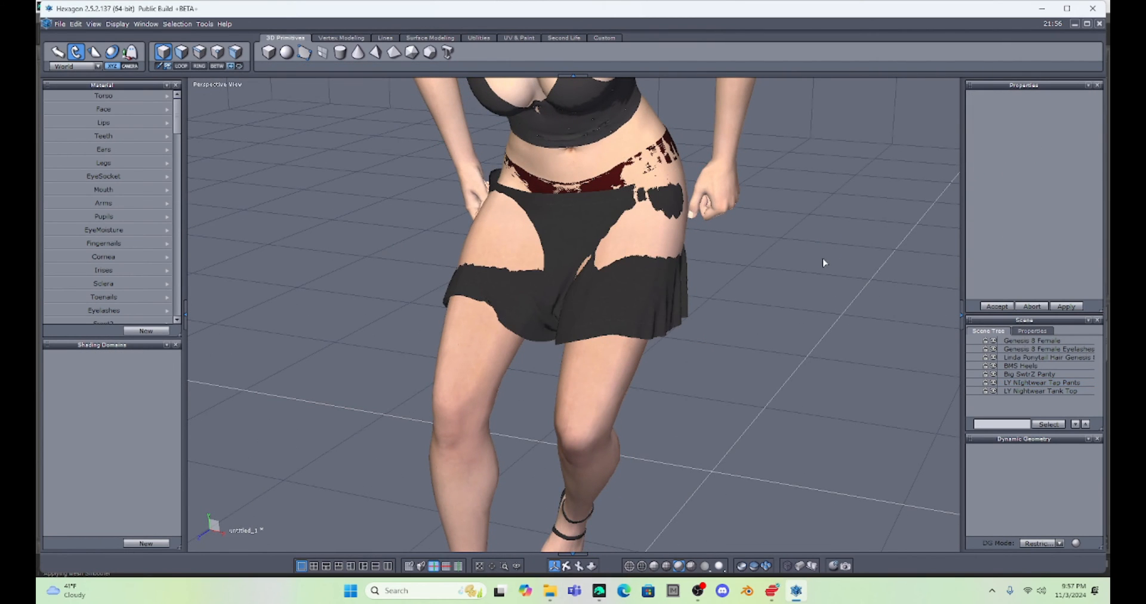
middle_drag(835, 278, 770, 293)
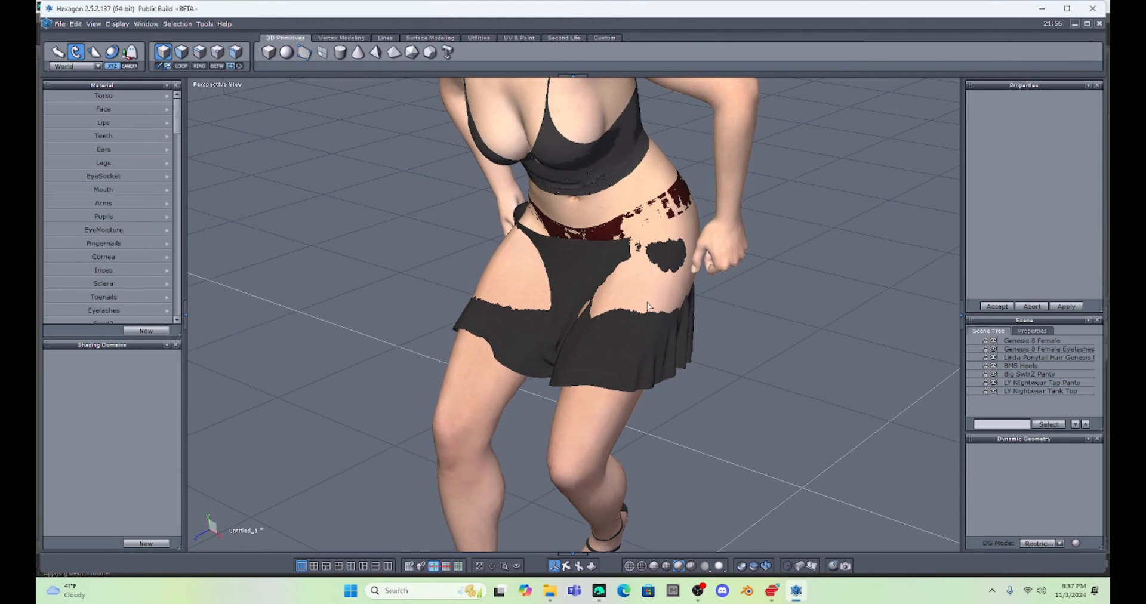
Step: Scale the whole Tap Pants object up uniformly to about 4.41 × 4.37 × 4.51 around the hips
click(564, 251)
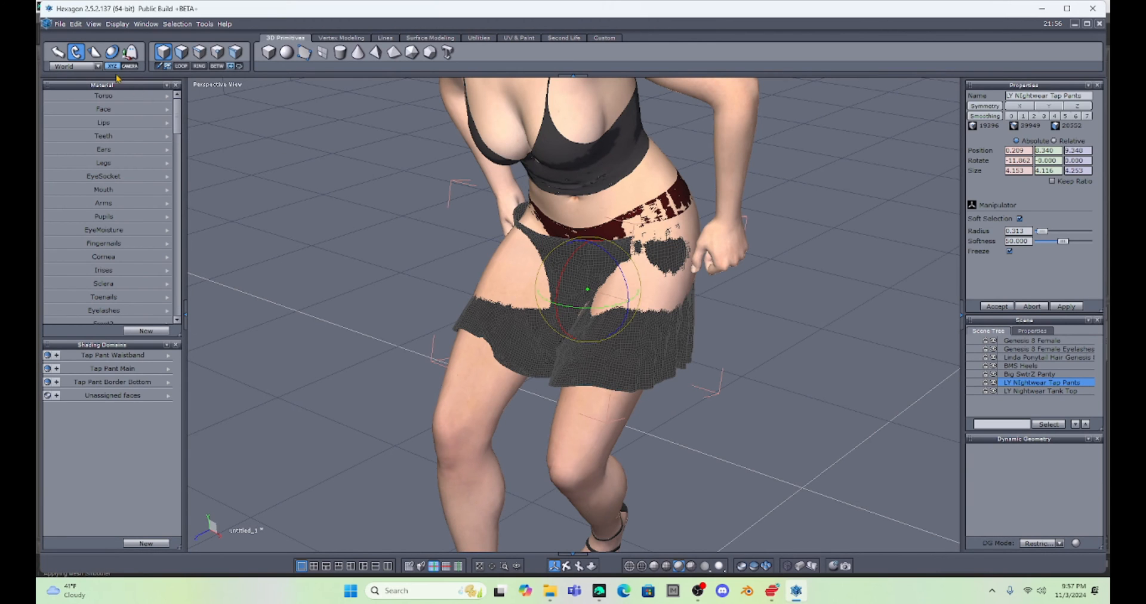
click(94, 53)
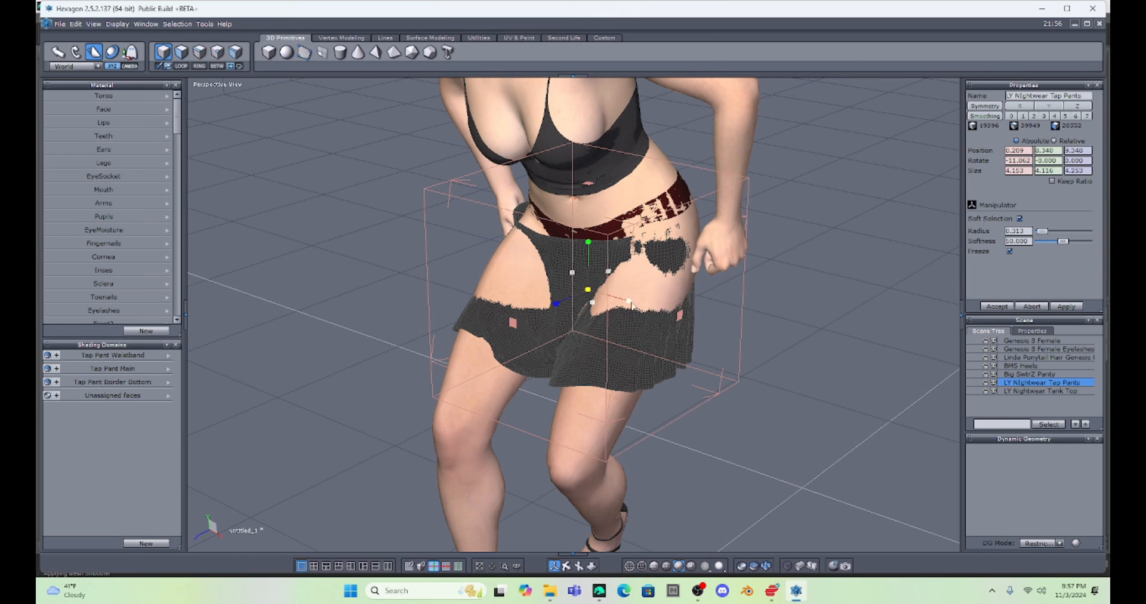
drag(589, 293, 598, 296)
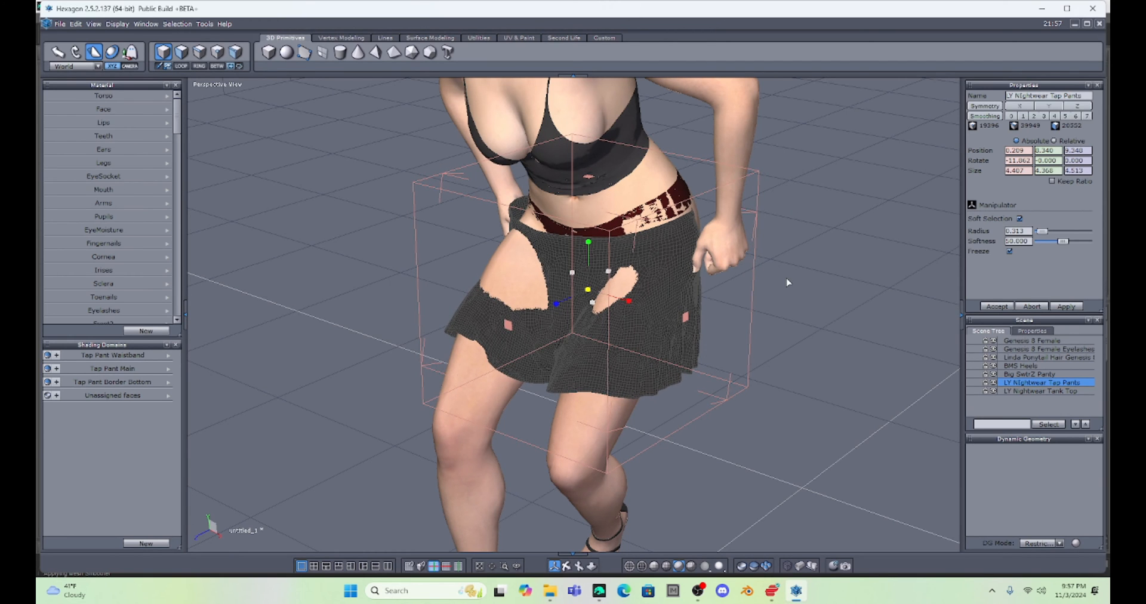
middle_drag(807, 320, 857, 293)
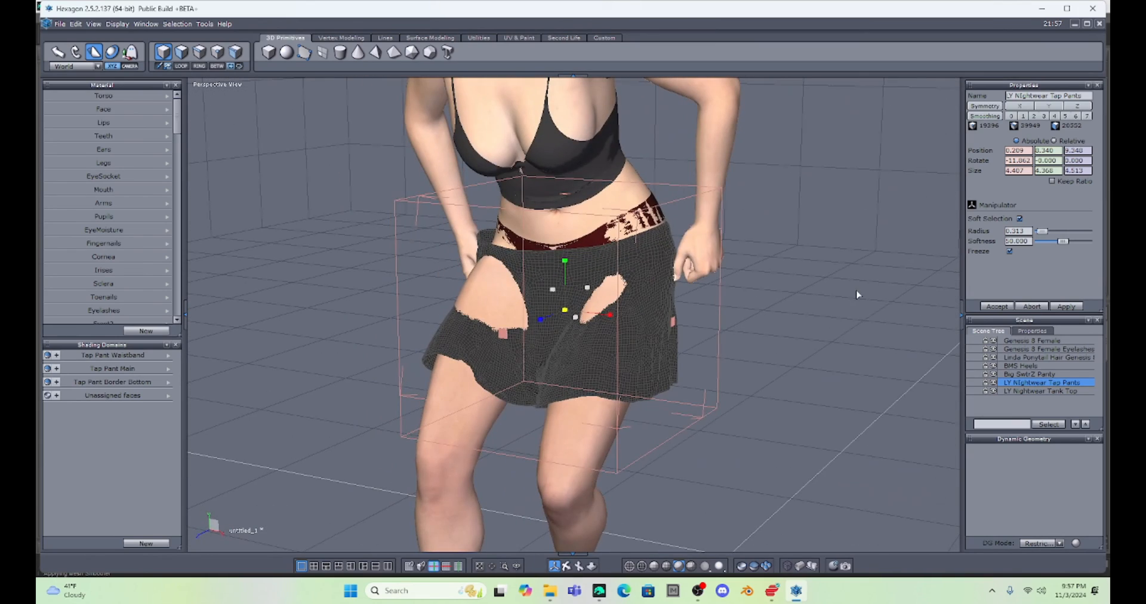
Step: Move the Tap Pants down the thighs to about Y 7.60 and forward to about Z 9.51
click(58, 52)
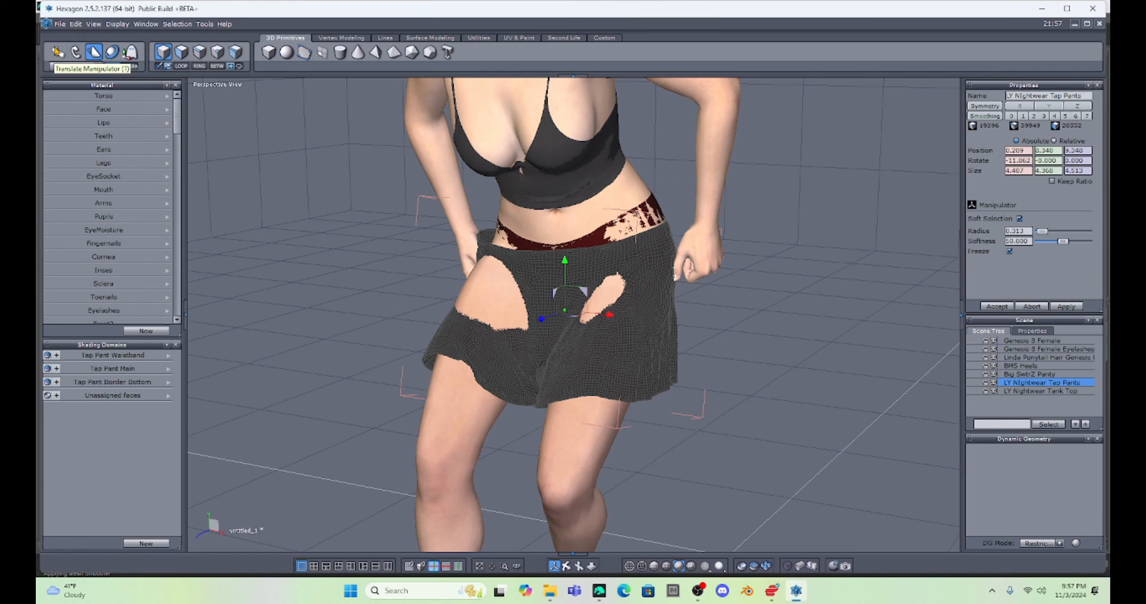
drag(565, 260, 569, 300)
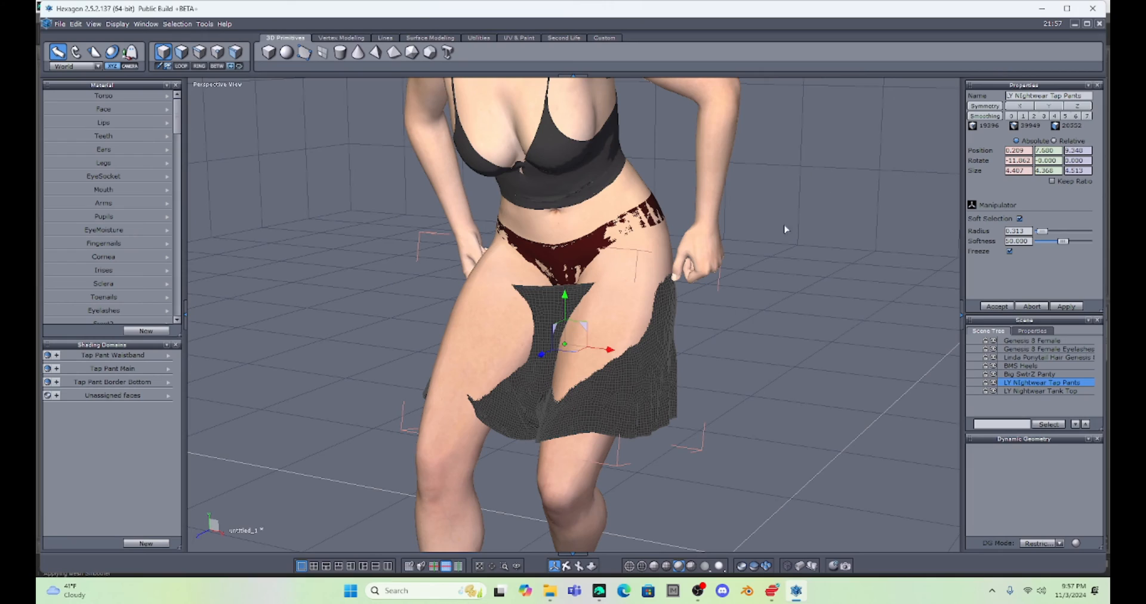
middle_drag(814, 322, 786, 327)
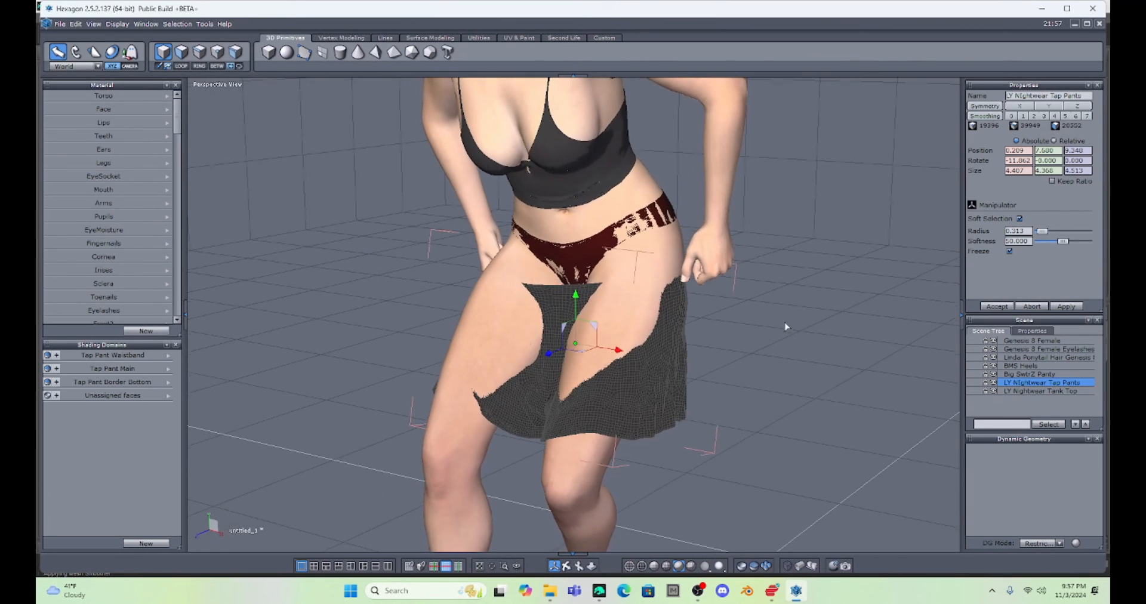
drag(548, 352, 544, 357)
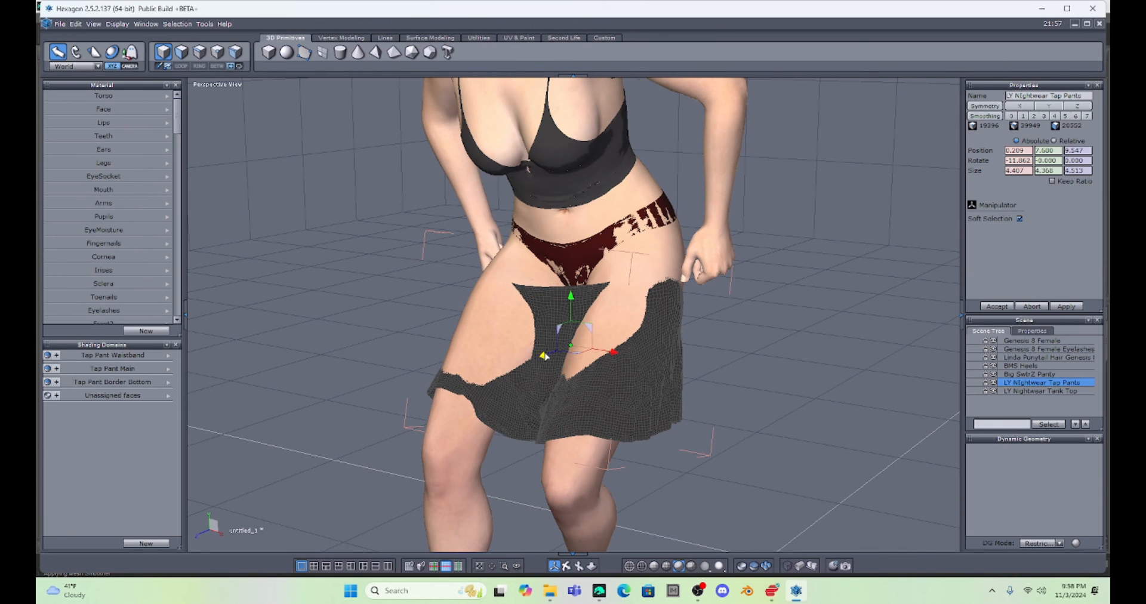
scroll(542, 293, up, 5)
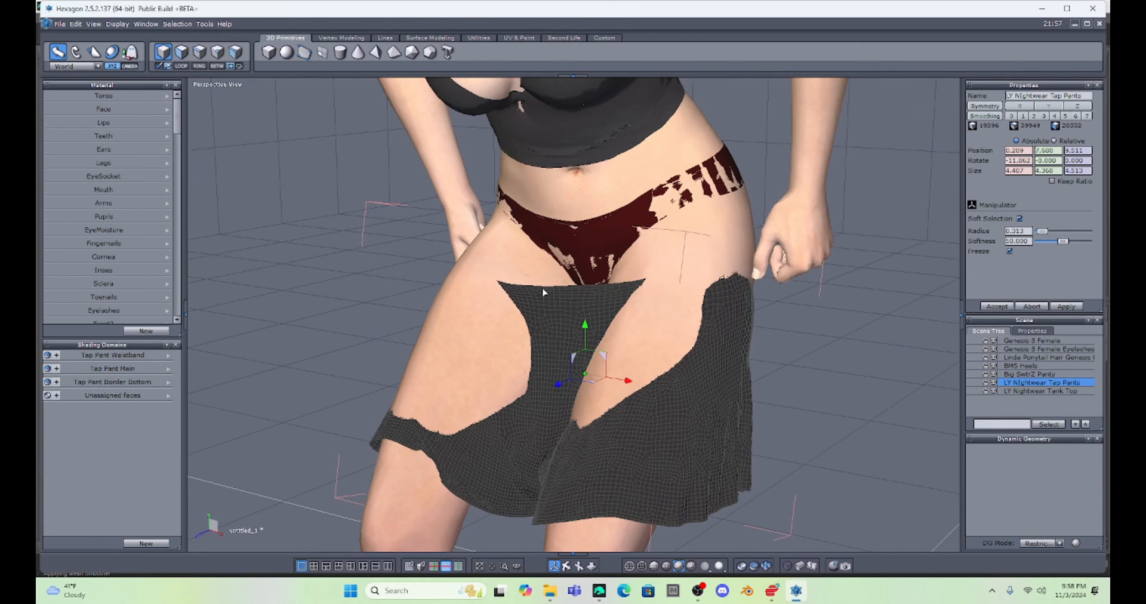
scroll(542, 293, down, 1)
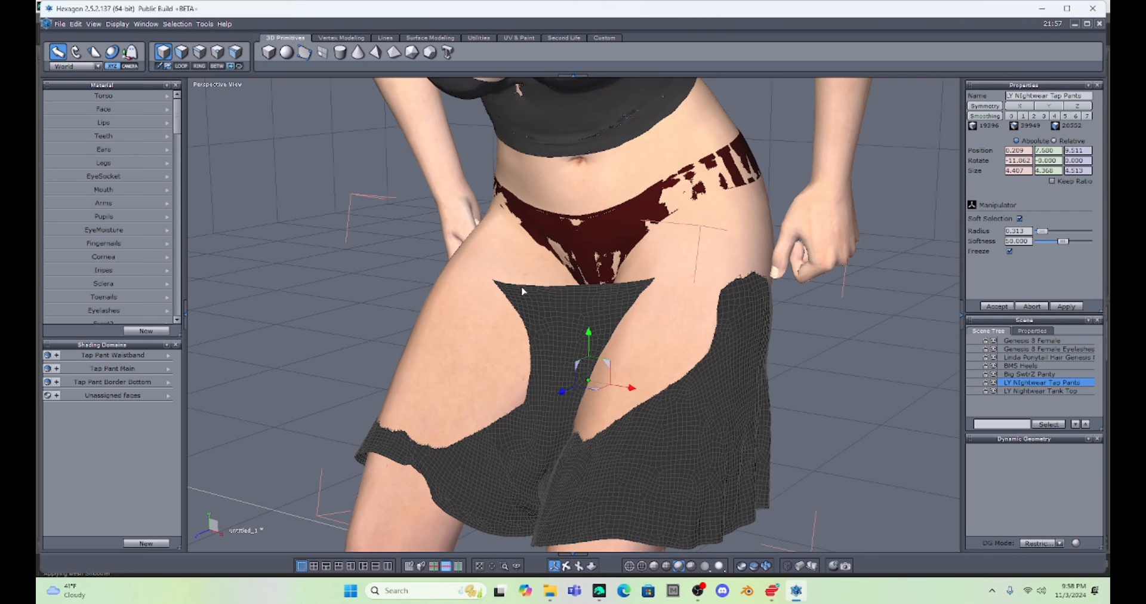
Step: Select the waistband edge loop and widen it along X to about 4.38 with a soft selection radius of about 1.25
click(201, 54)
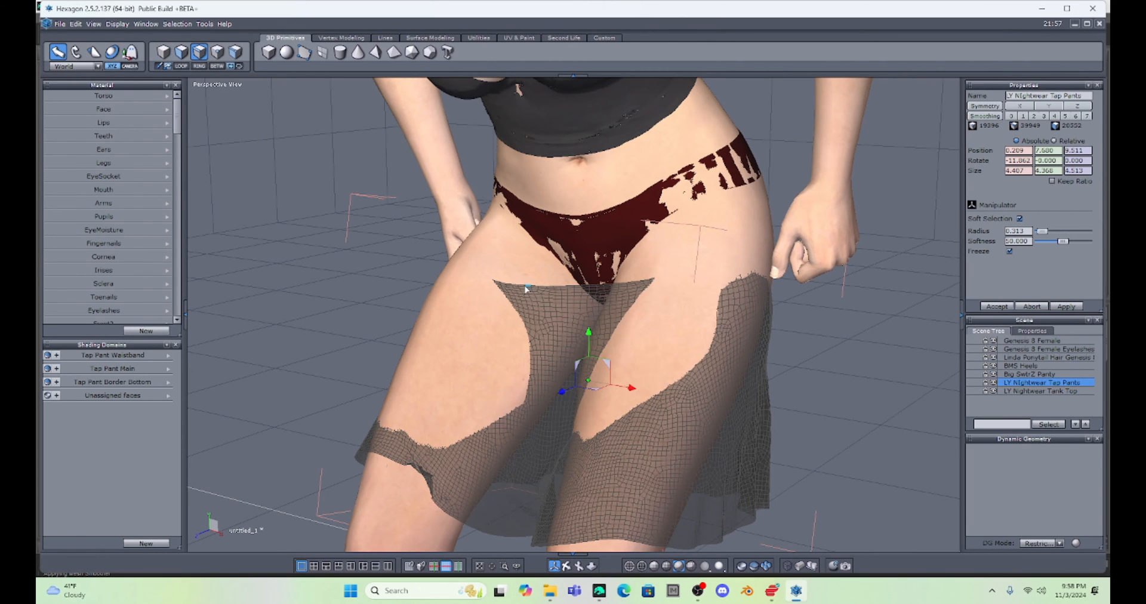
click(527, 289)
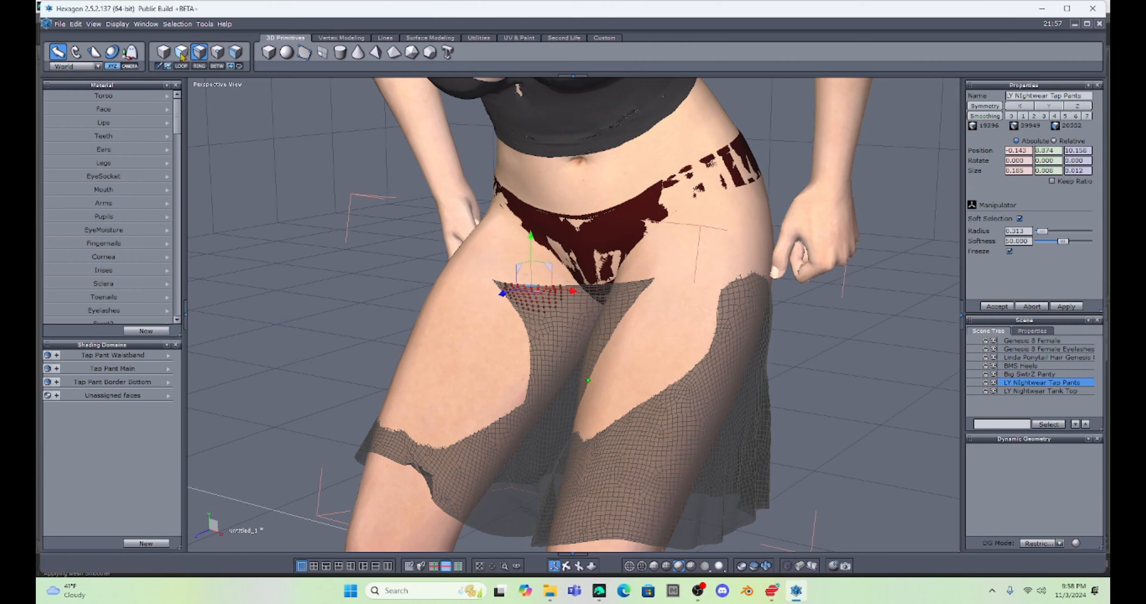
click(181, 70)
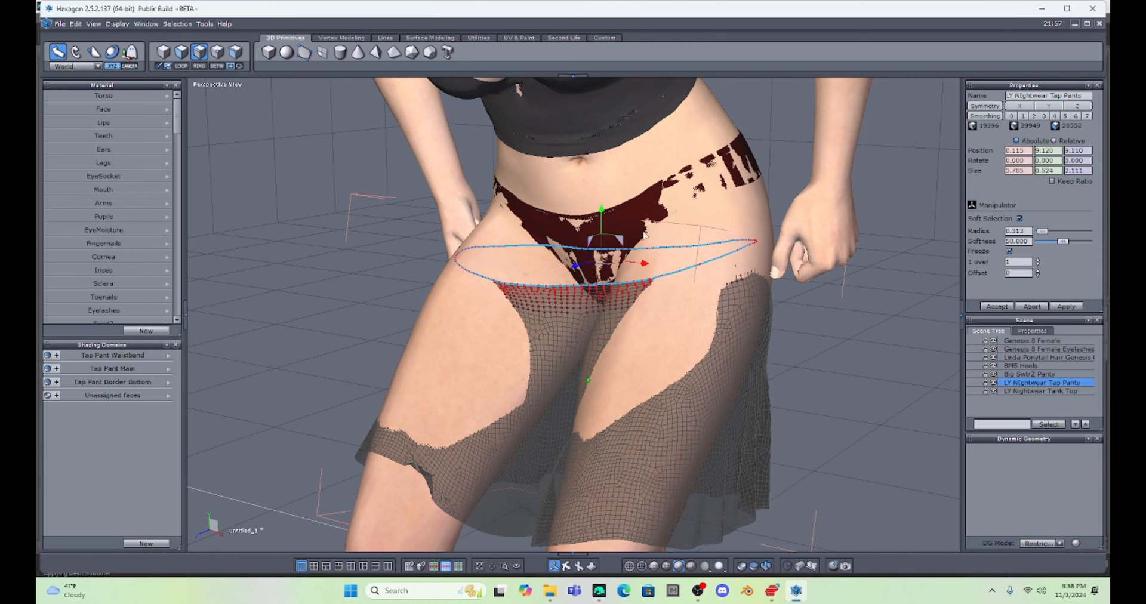
click(94, 52)
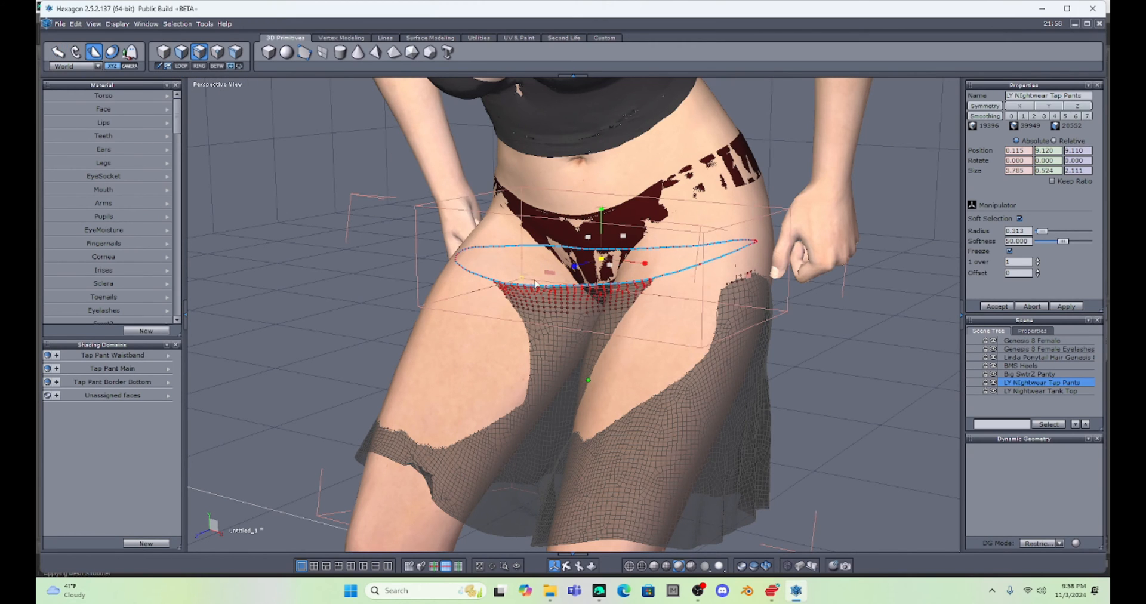
drag(644, 264, 644, 269)
drag(1045, 235, 1049, 235)
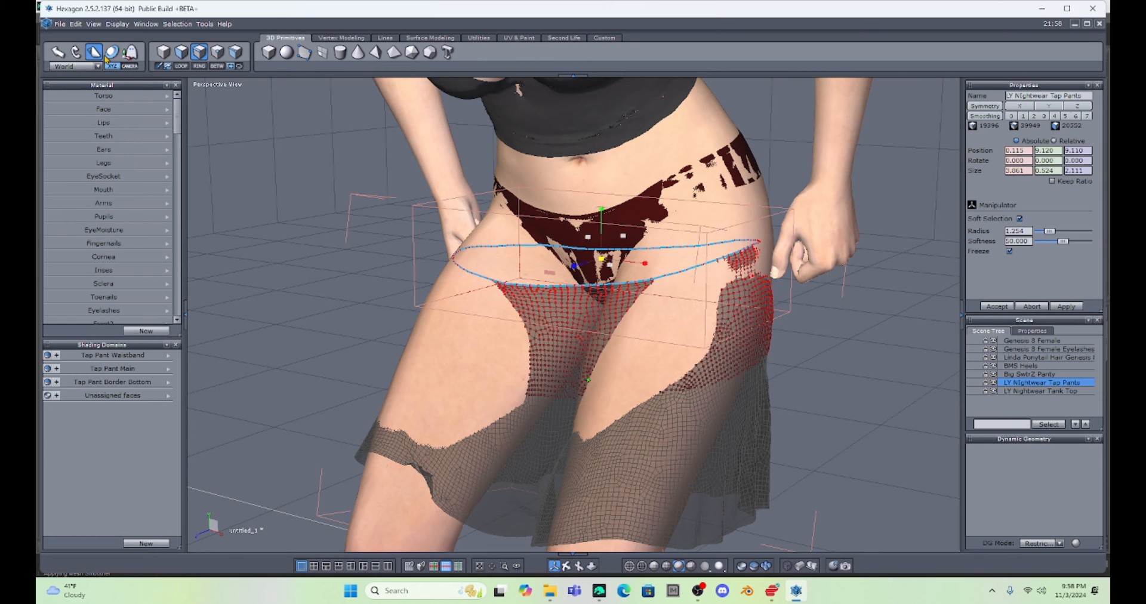
drag(646, 264, 652, 276)
scroll(652, 276, down, 2)
alt+drag(652, 277, 969, 391)
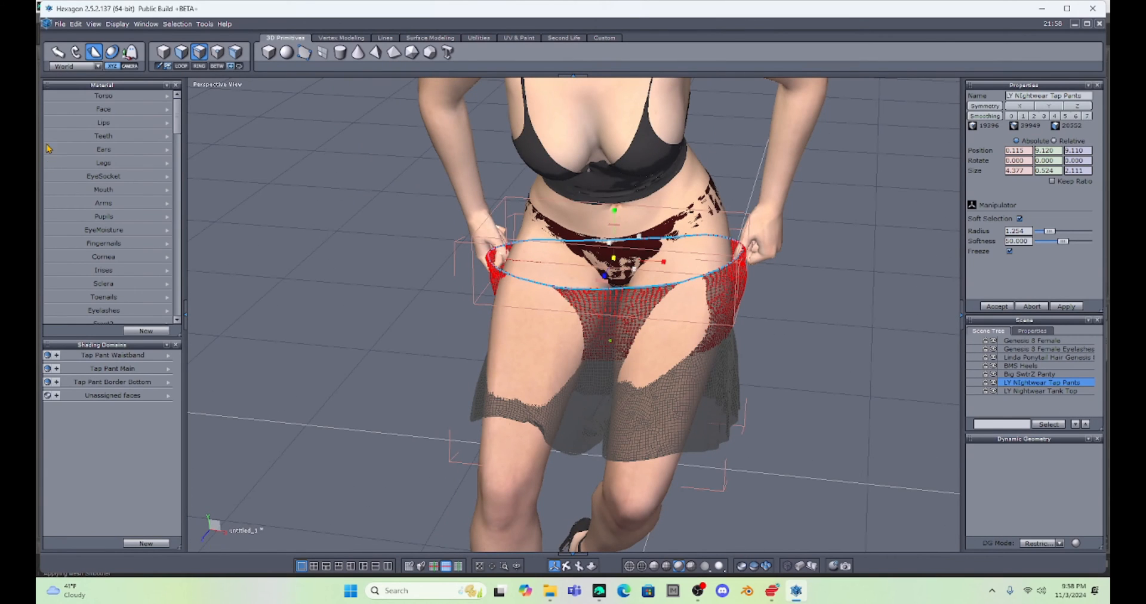
Step: Rotate the whole Tap Pants object around X to about -24 degrees and check its fit against both hands
click(76, 55)
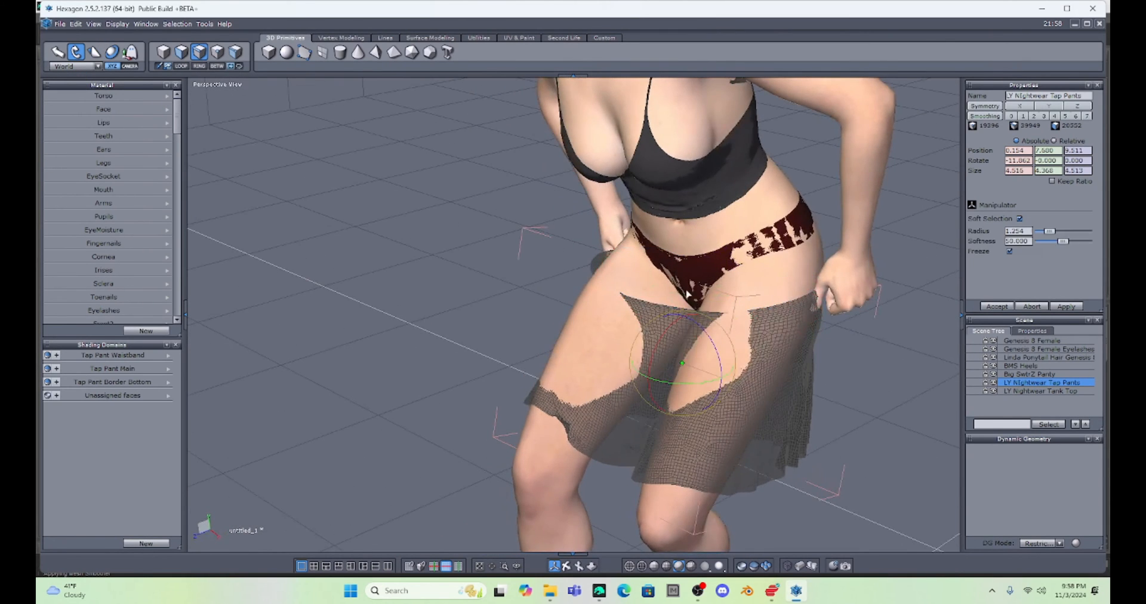
drag(660, 353, 661, 332)
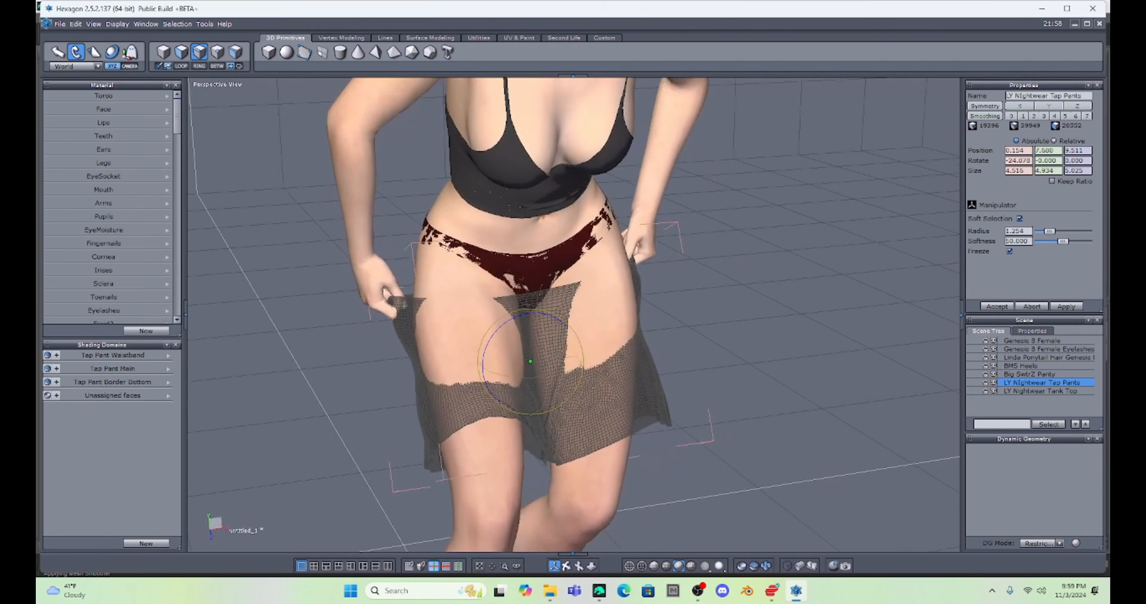
mouse_move(573, 322)
middle_down()
mouse_move(549, 328)
mouse_move(574, 335)
middle_up()
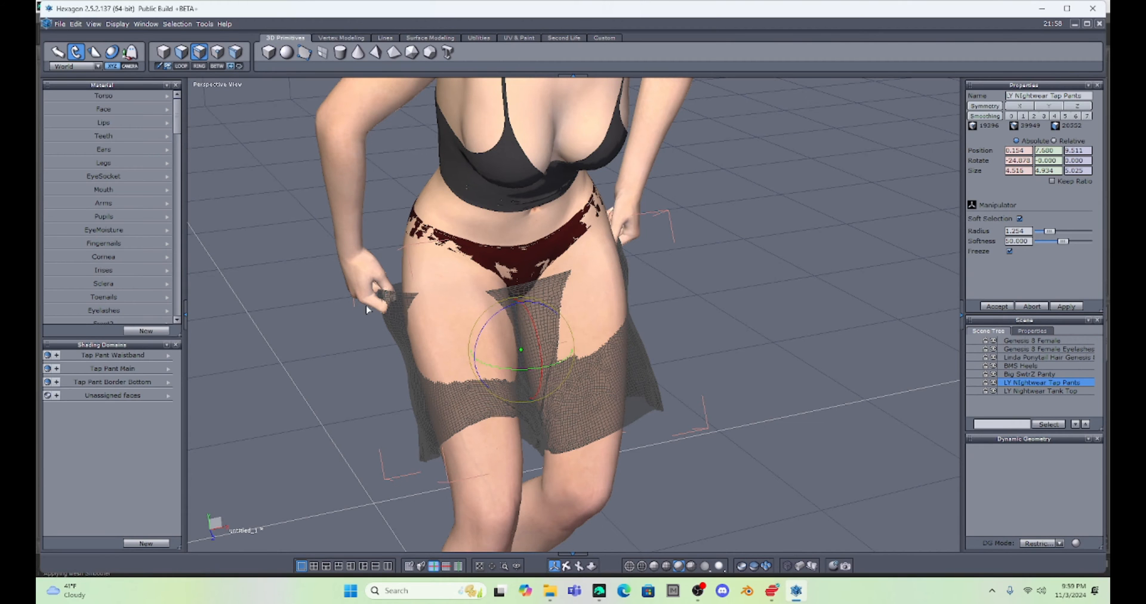
right_drag(878, 240, 700, 261)
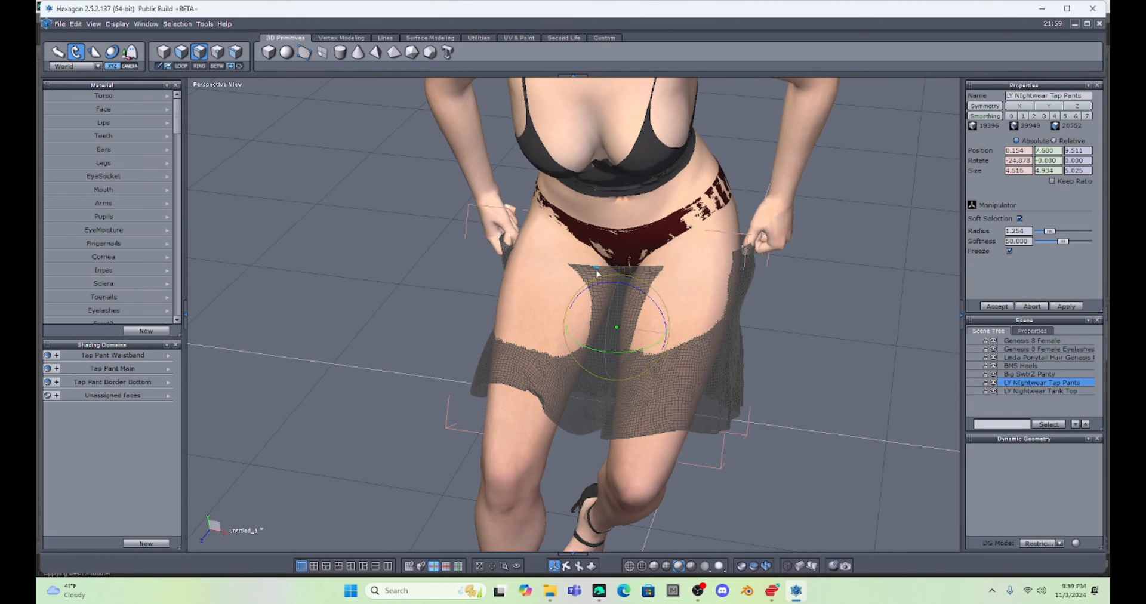
Step: Reselect the waistband edge loop and widen it along X to about 4.54 so it reaches the hands
click(602, 292)
scroll(614, 268, up, 3)
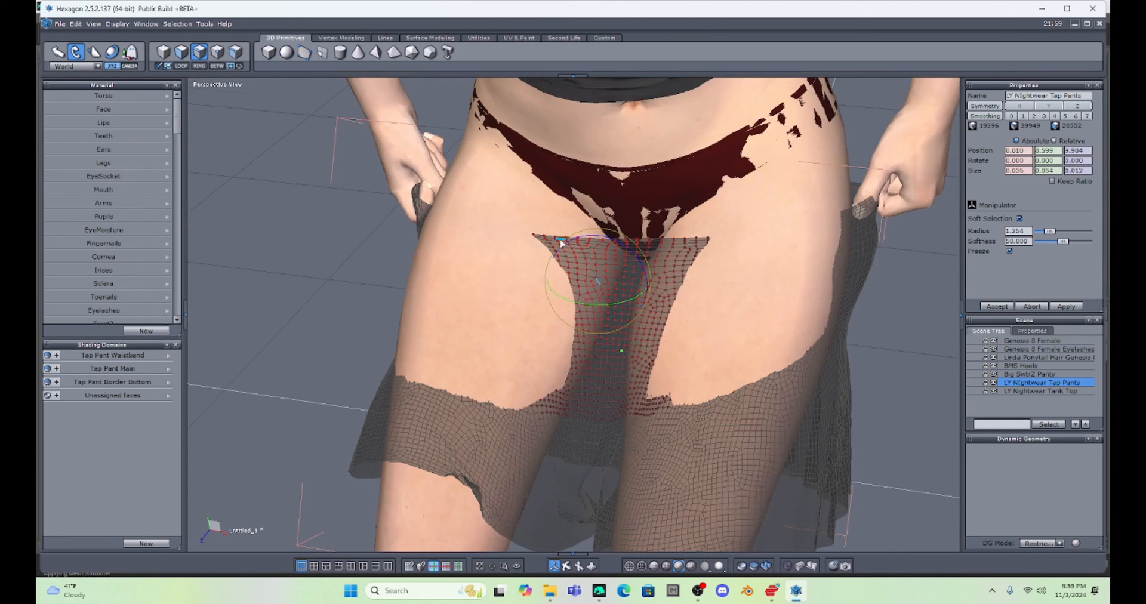
click(548, 241)
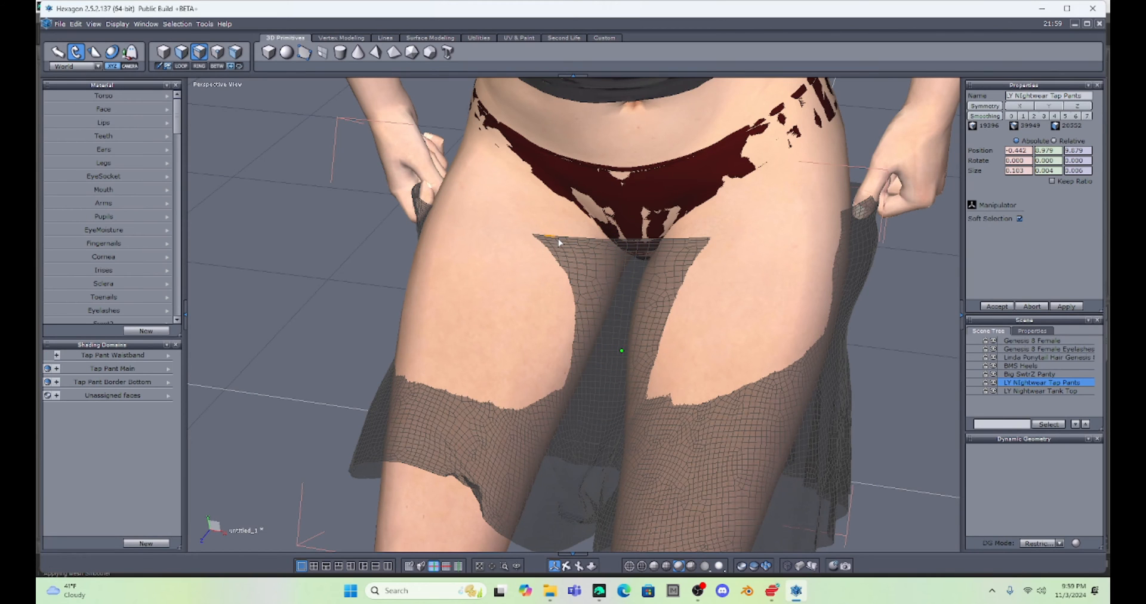
click(181, 66)
key(c)
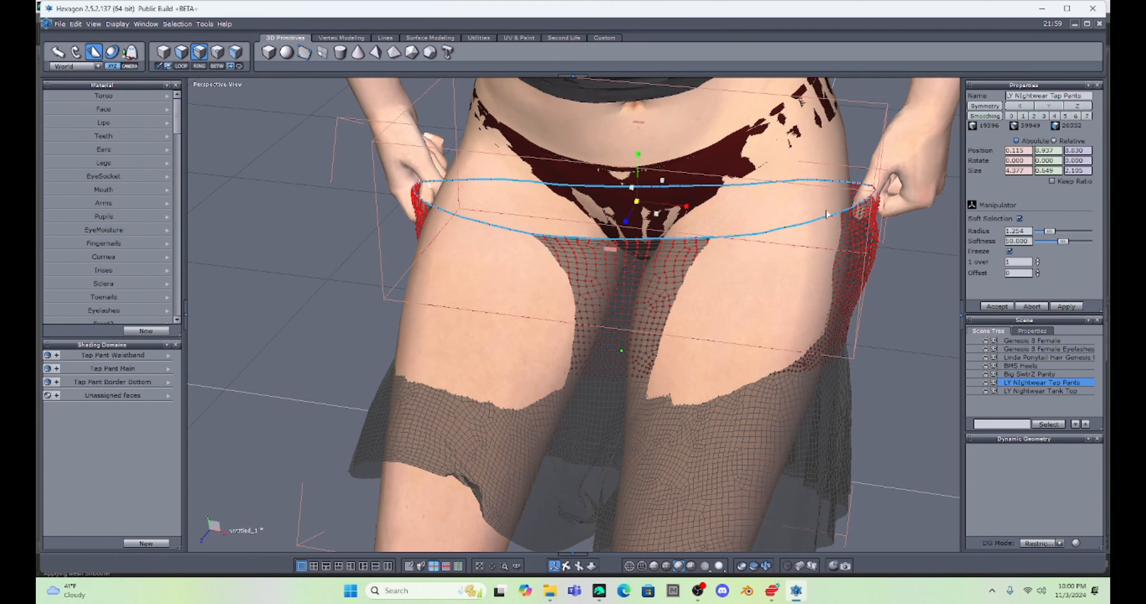
drag(686, 207, 691, 211)
scroll(690, 210, down, 3)
middle_drag(537, 262, 368, 272)
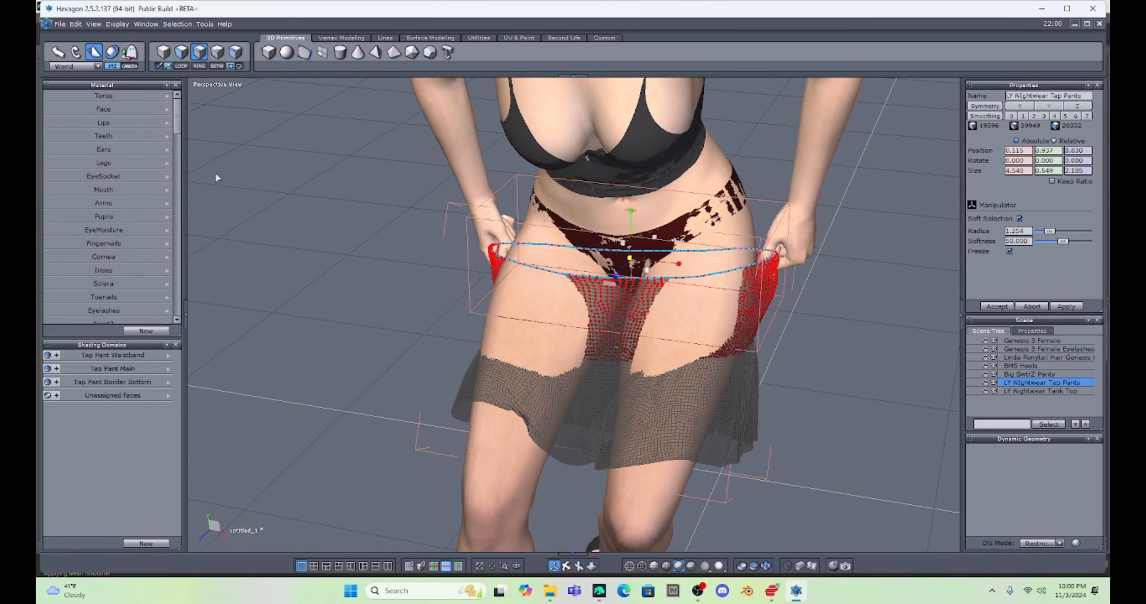
Step: Select faces over the figure's right thigh and move them slightly forward to about Z 9.76, using a soft selection radius of about 1.53
click(182, 52)
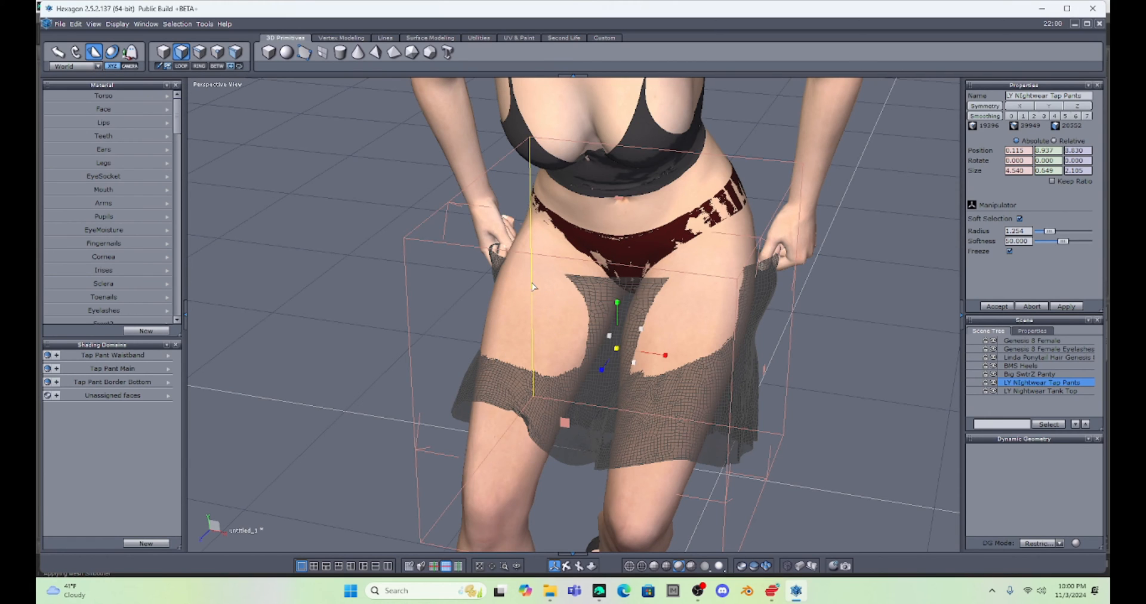
click(58, 52)
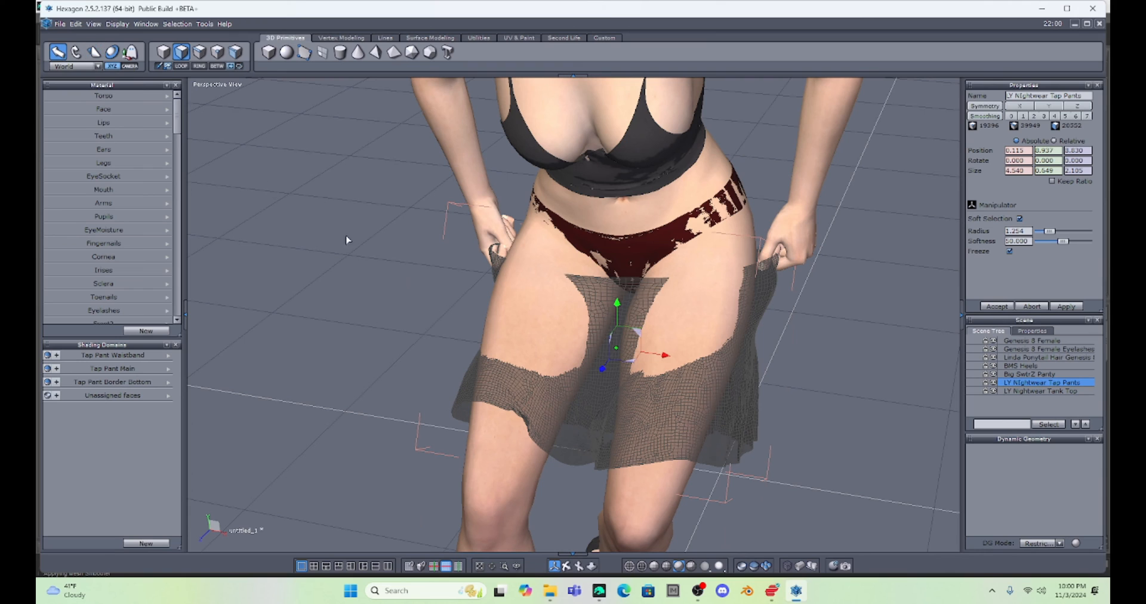
click(535, 284)
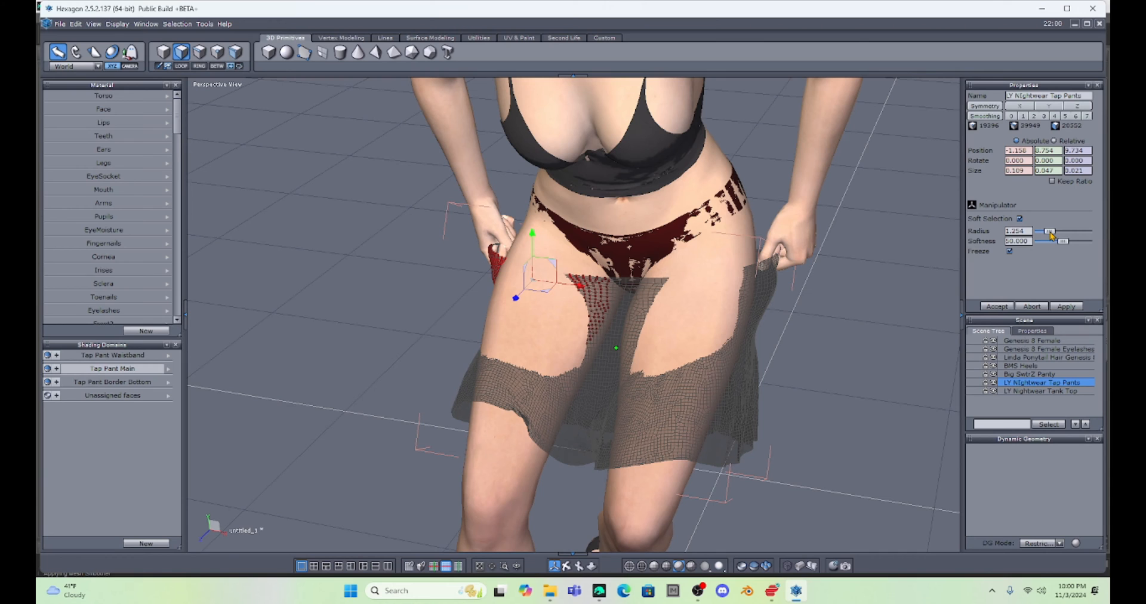
drag(1051, 234, 1053, 238)
drag(516, 298, 513, 309)
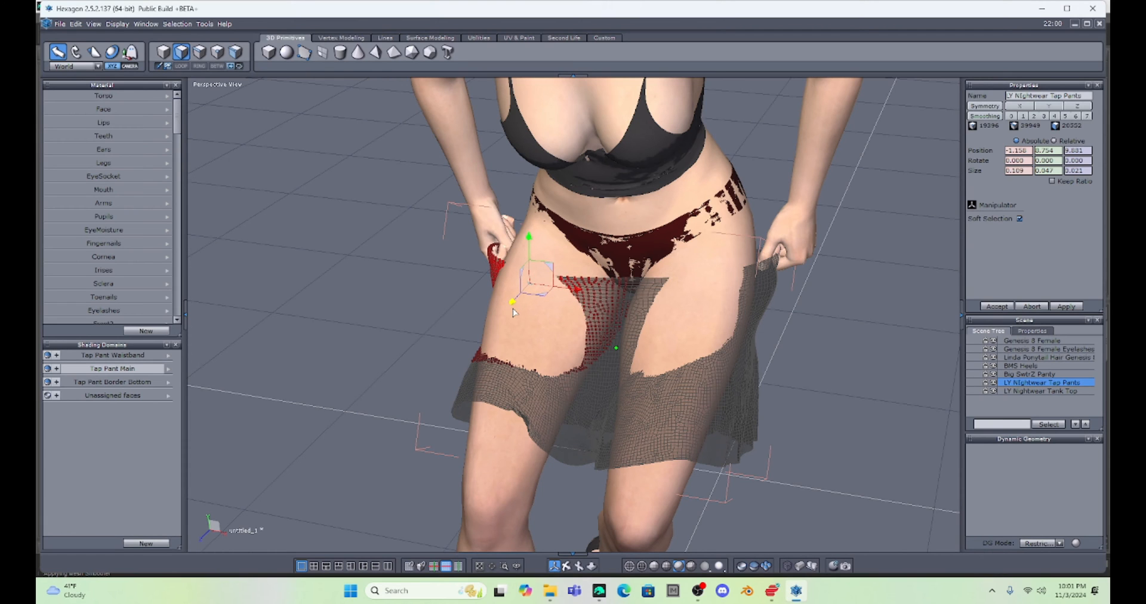
drag(513, 311, 515, 299)
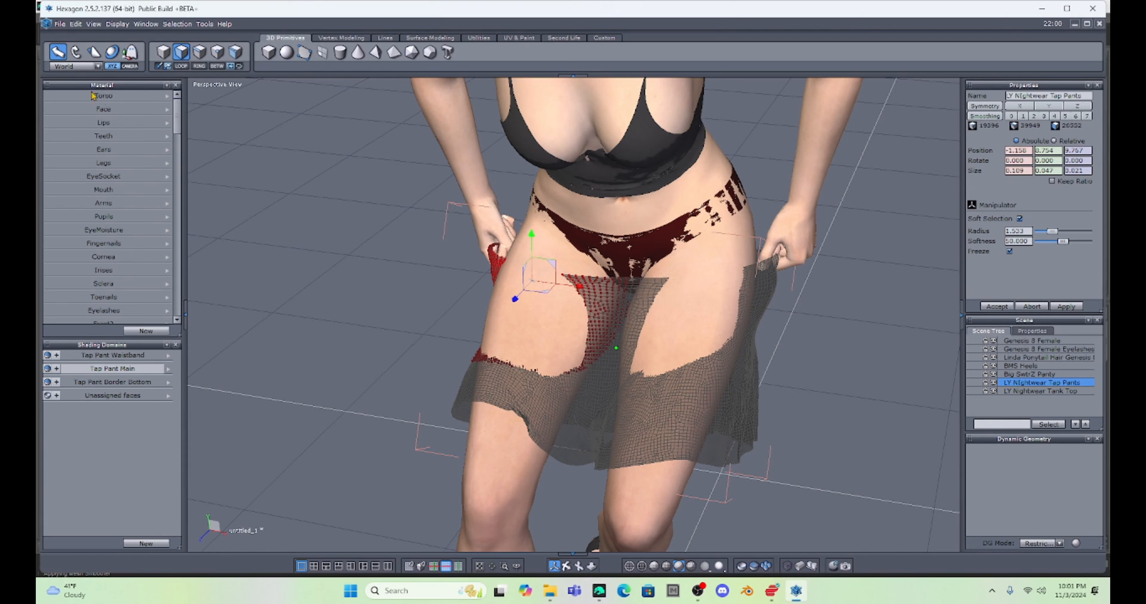
Step: Set the manipulator axes to Selection and pull the cloth faces outward from the figure's right thigh
click(74, 66)
click(75, 76)
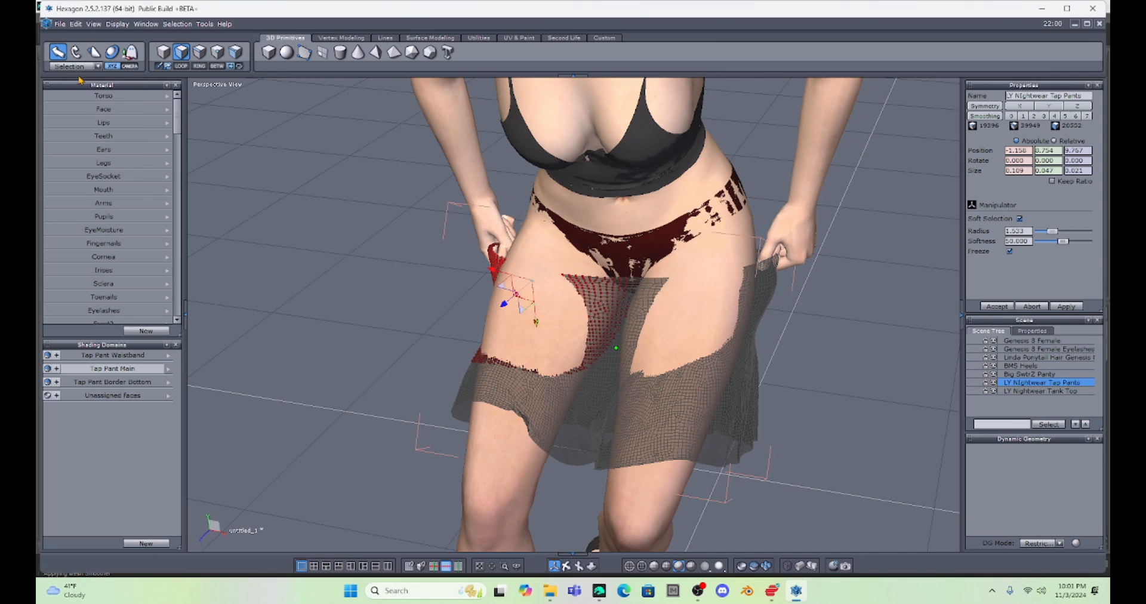
drag(503, 305, 508, 350)
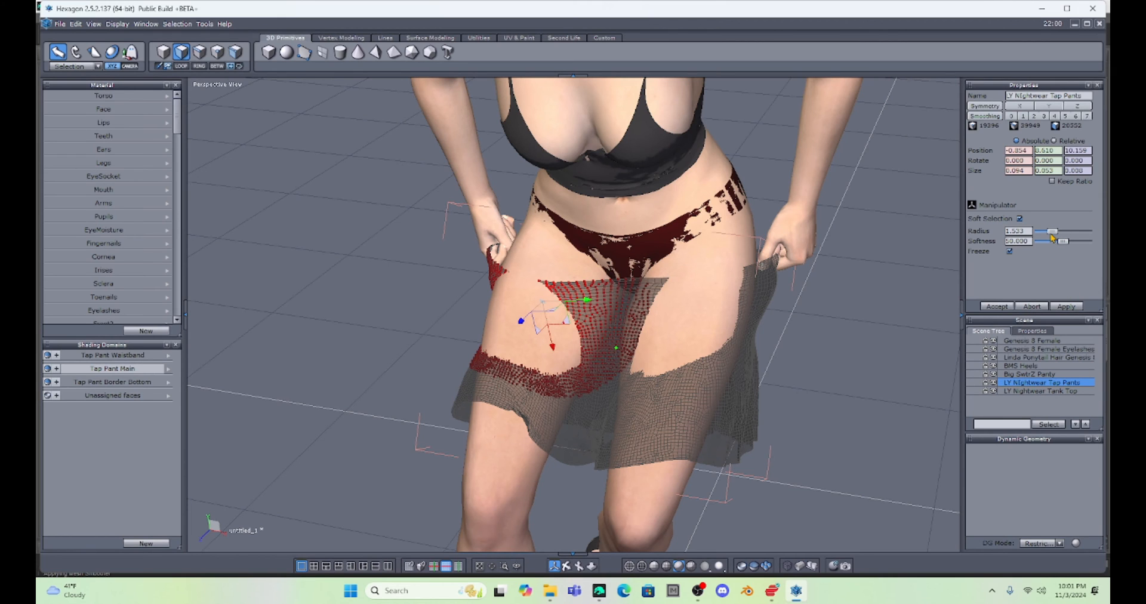
Step: Reduce the soft selection radius to about 0.905 and pull the Tap Pants faces outward from the front and side of the figure's right thigh
drag(1053, 232, 1048, 233)
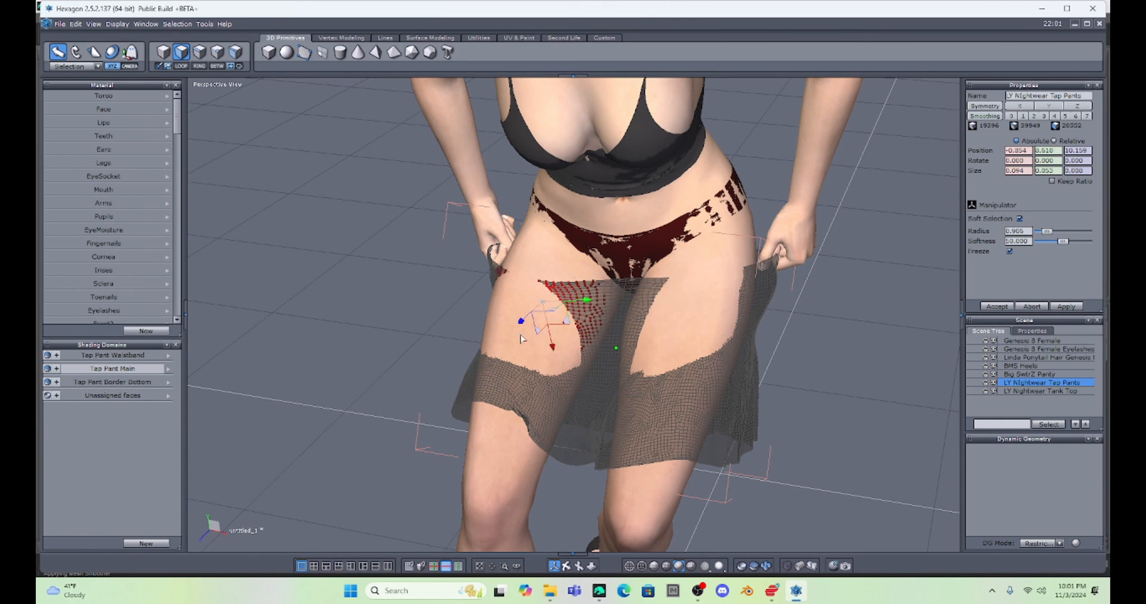
click(521, 355)
click(541, 341)
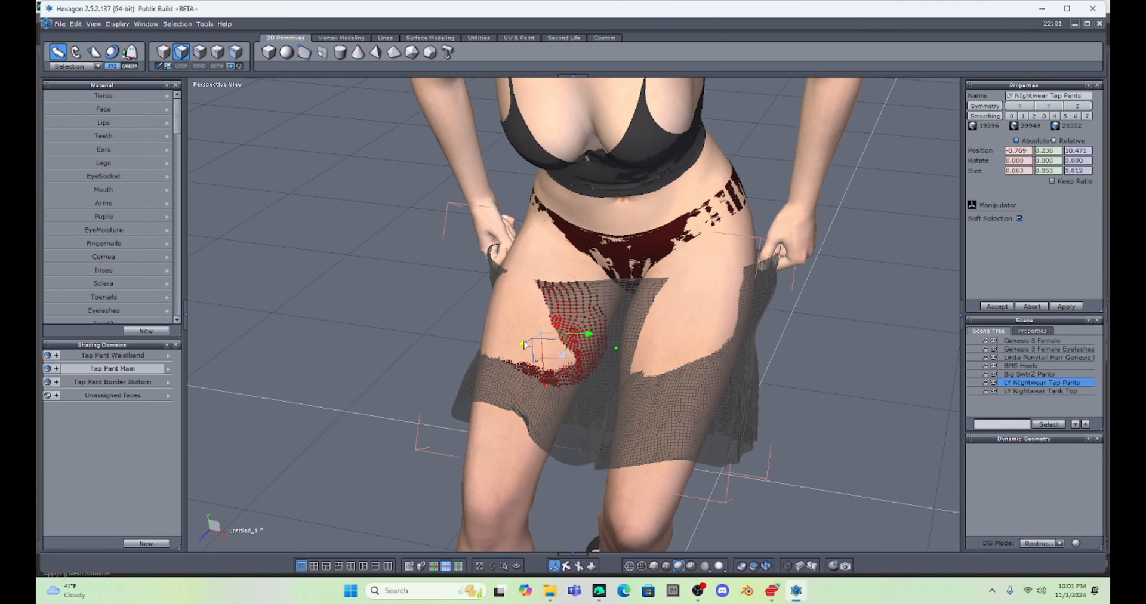
click(503, 322)
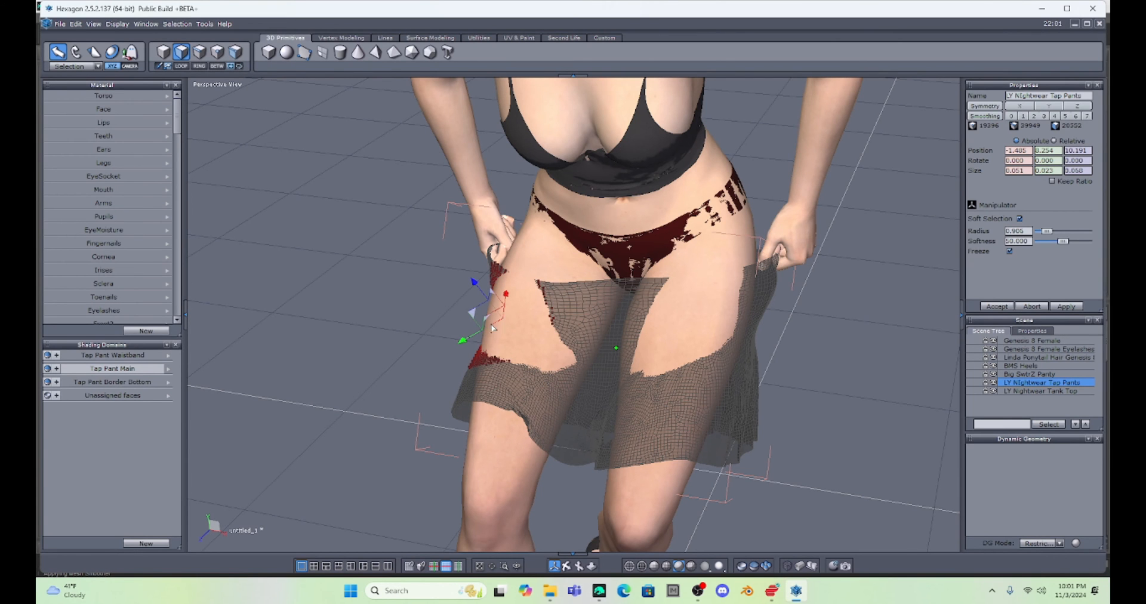
click(509, 326)
Step: Pull the cloth faces around the exposed upper and middle front of the figure's right thigh outward to shrink the skin gap
middle_drag(392, 297, 492, 266)
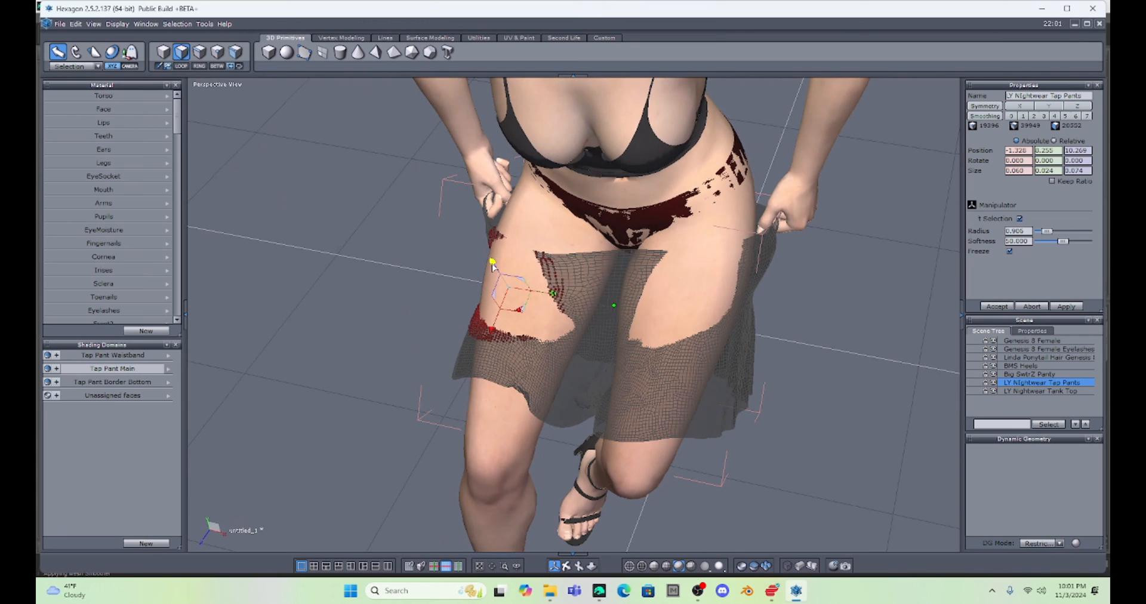
click(501, 260)
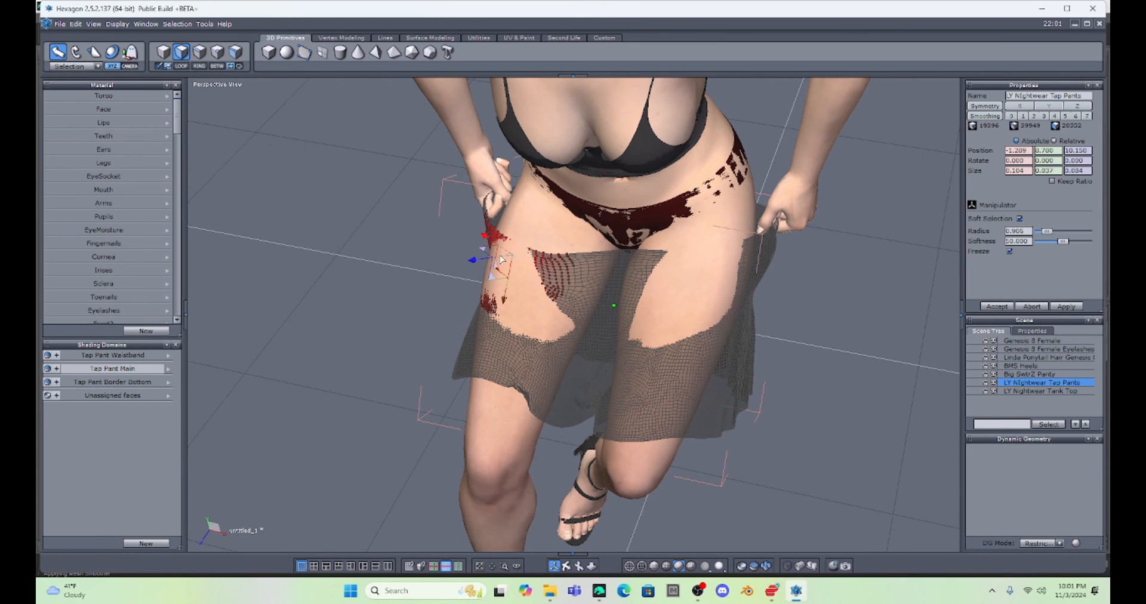
click(526, 301)
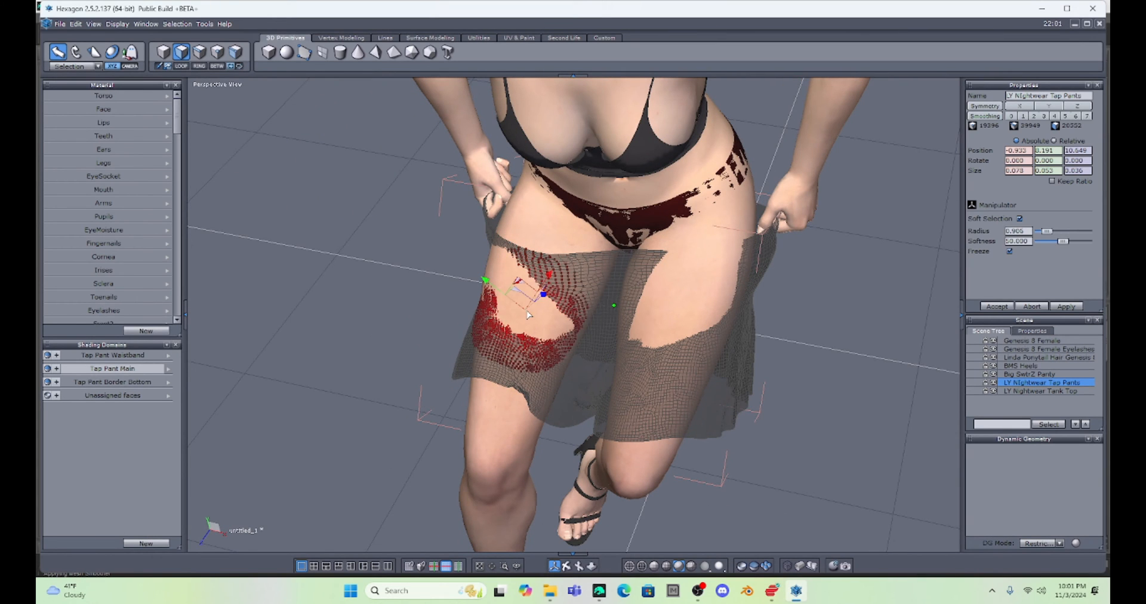
drag(542, 293, 521, 278)
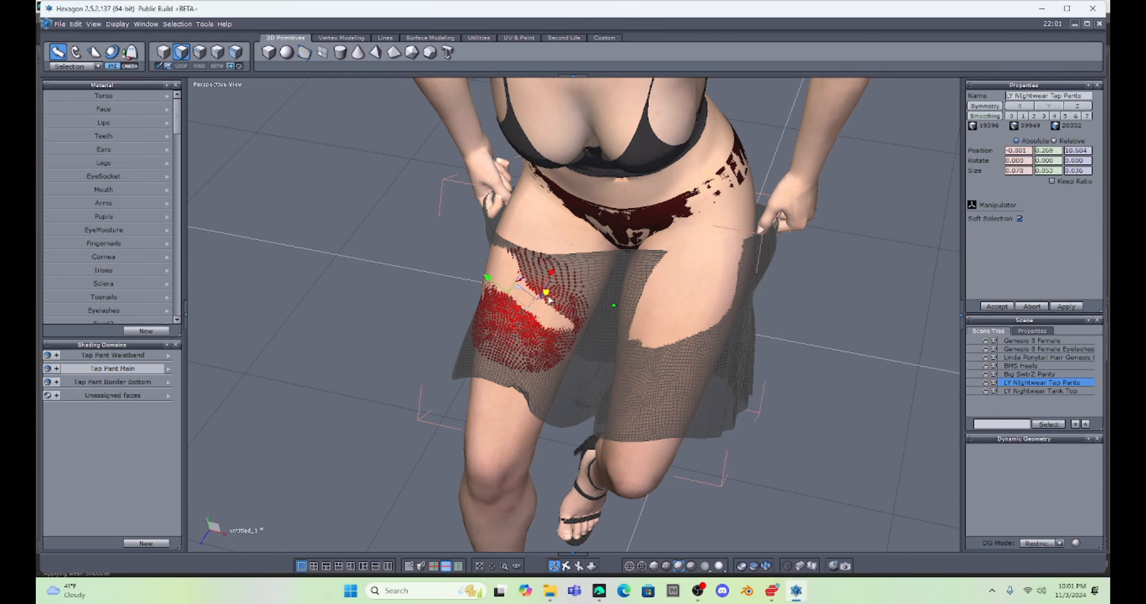
click(502, 271)
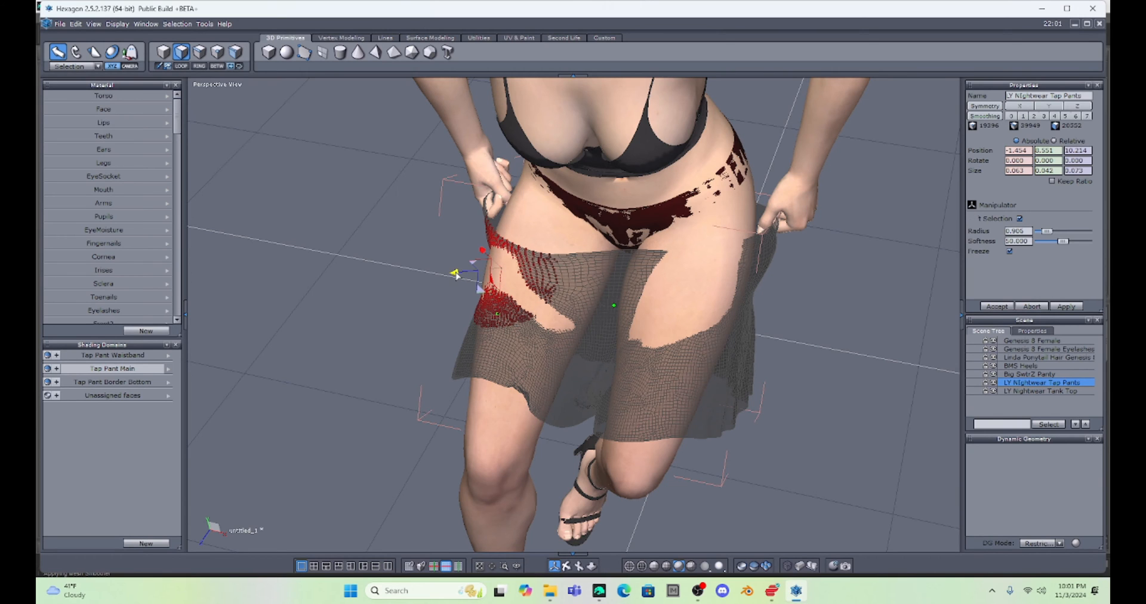
click(543, 284)
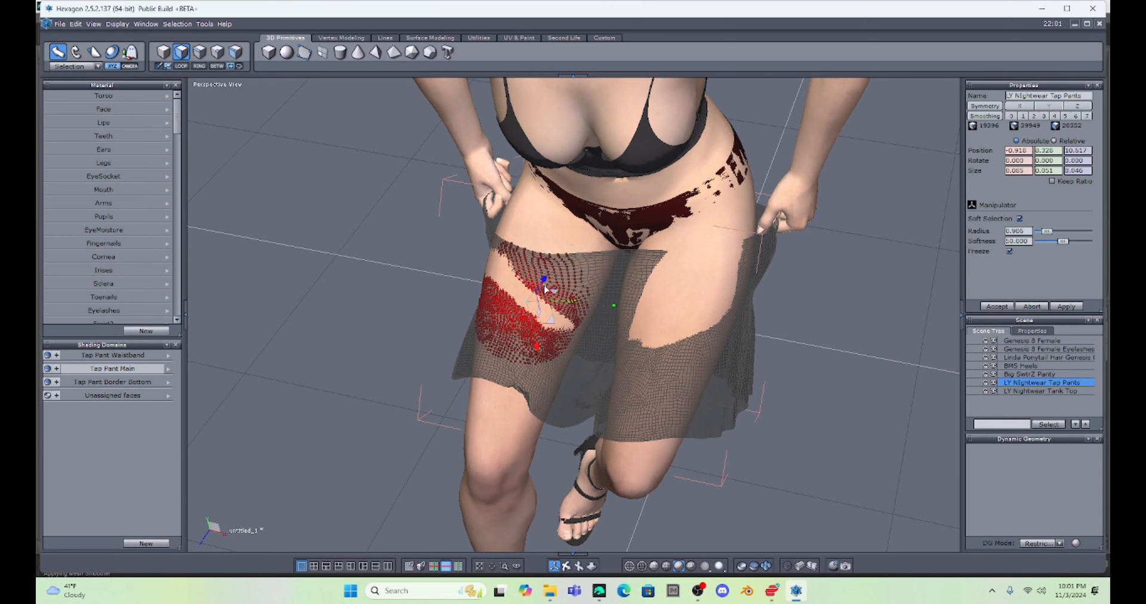
drag(544, 283, 545, 279)
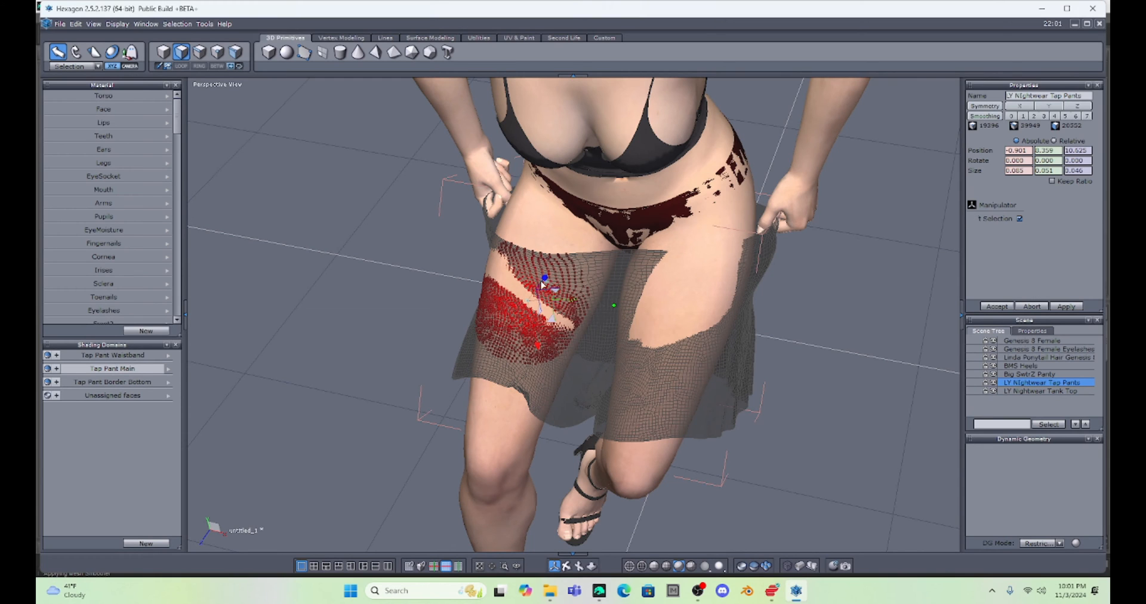
Step: Pull the cloth faces along the diagonal gap on the right thigh outward, from the outer hip to mid-thigh, until the skin is covered
click(488, 238)
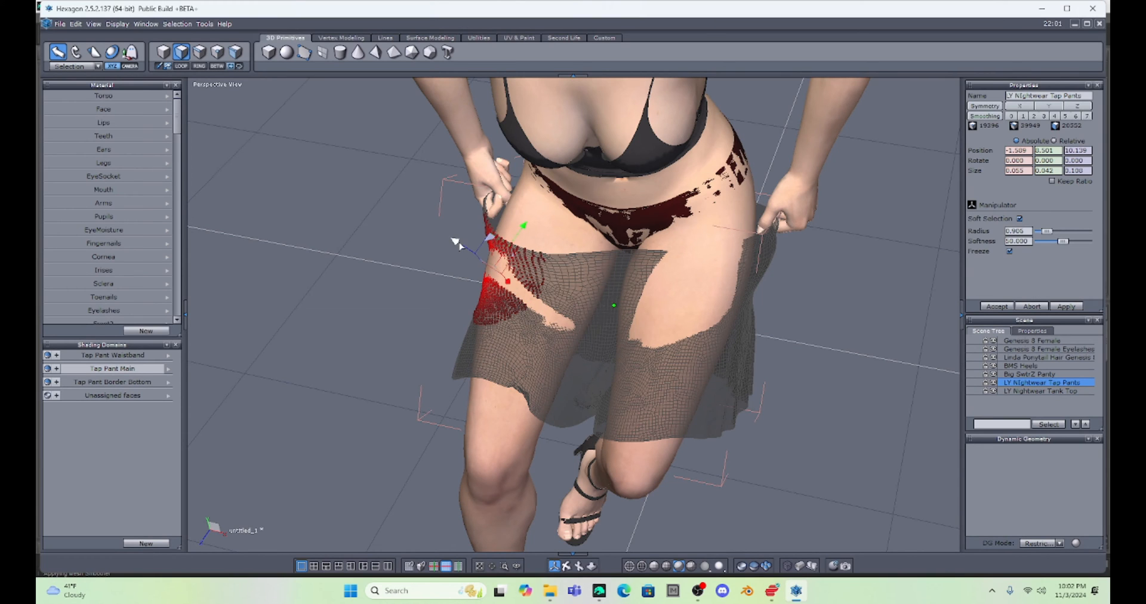
drag(456, 243, 453, 243)
click(538, 307)
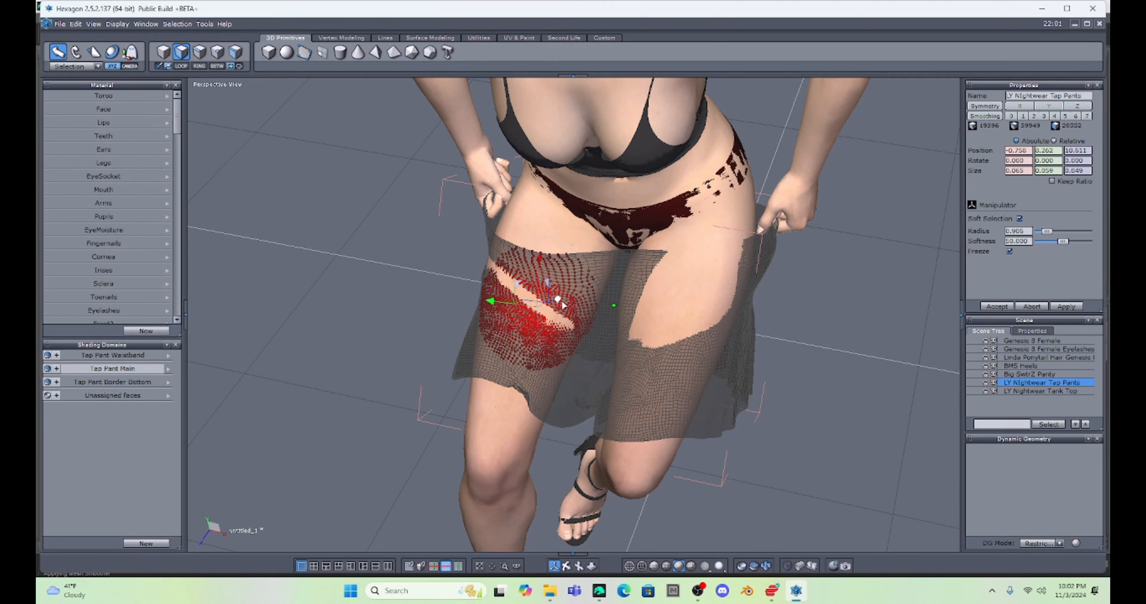
drag(556, 300, 557, 302)
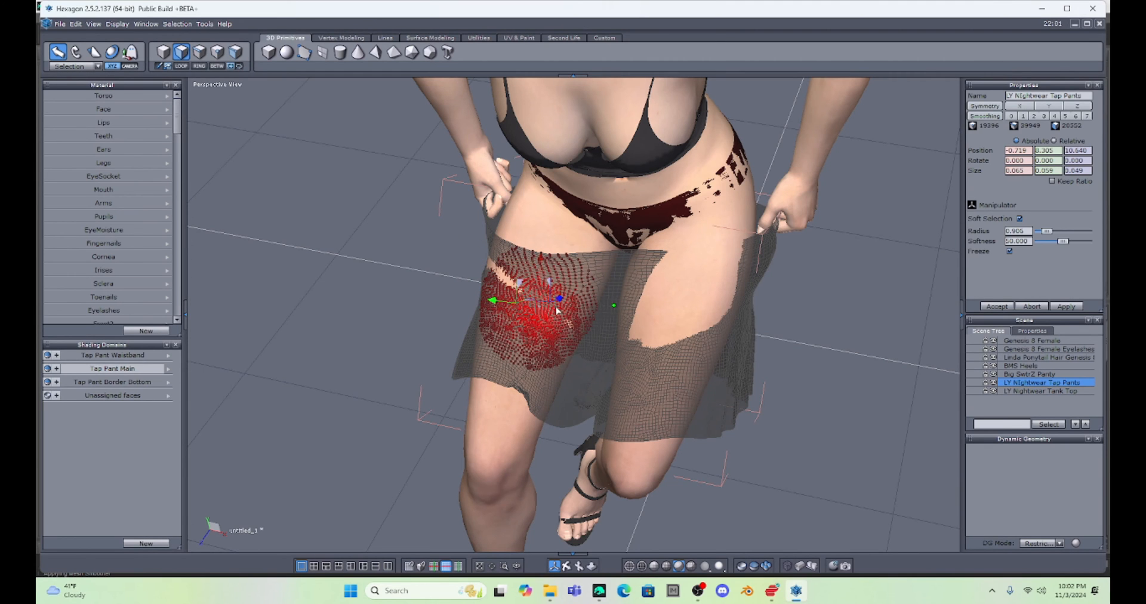
click(508, 281)
click(496, 281)
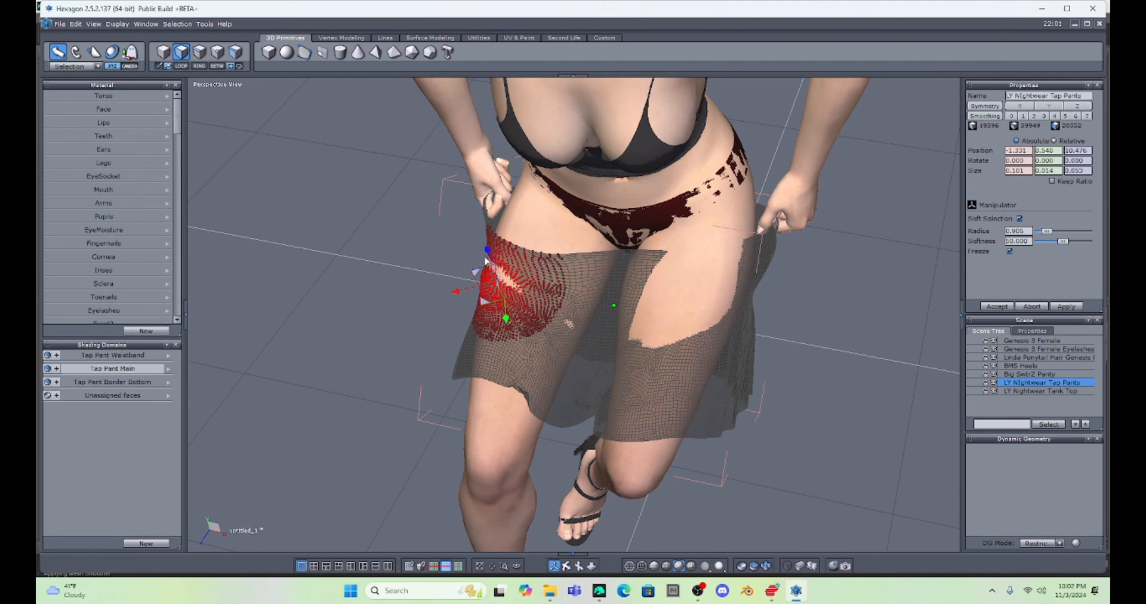
drag(488, 250, 487, 246)
Step: Lower the soft selection radius to about 0.49 and pull out the faces over the small skin spot on the right inner thigh
click(571, 327)
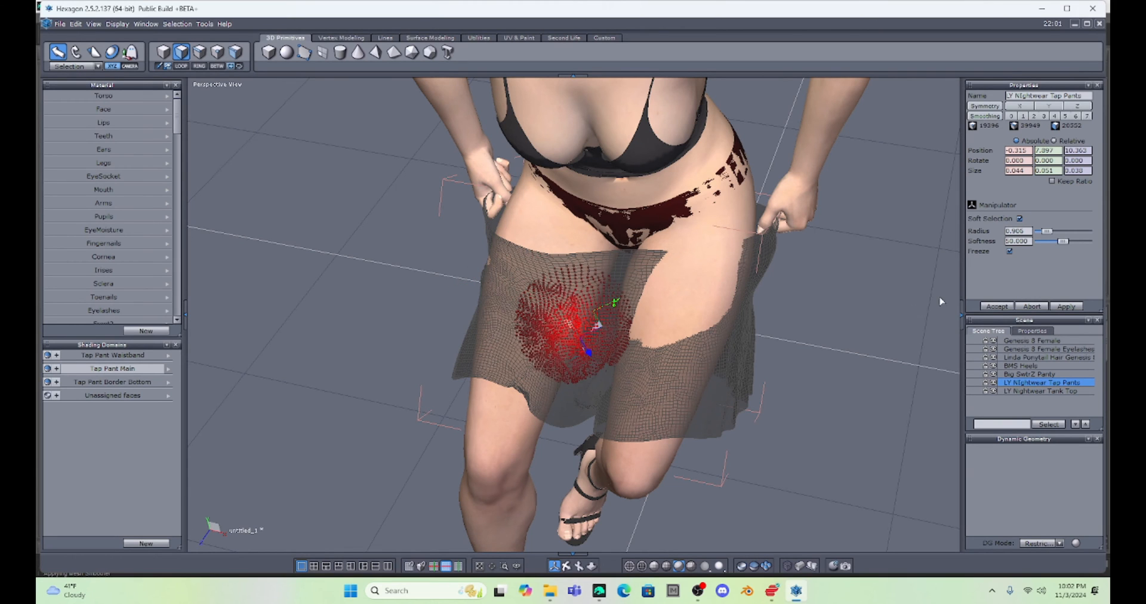
drag(1047, 235, 1044, 234)
drag(588, 353, 589, 356)
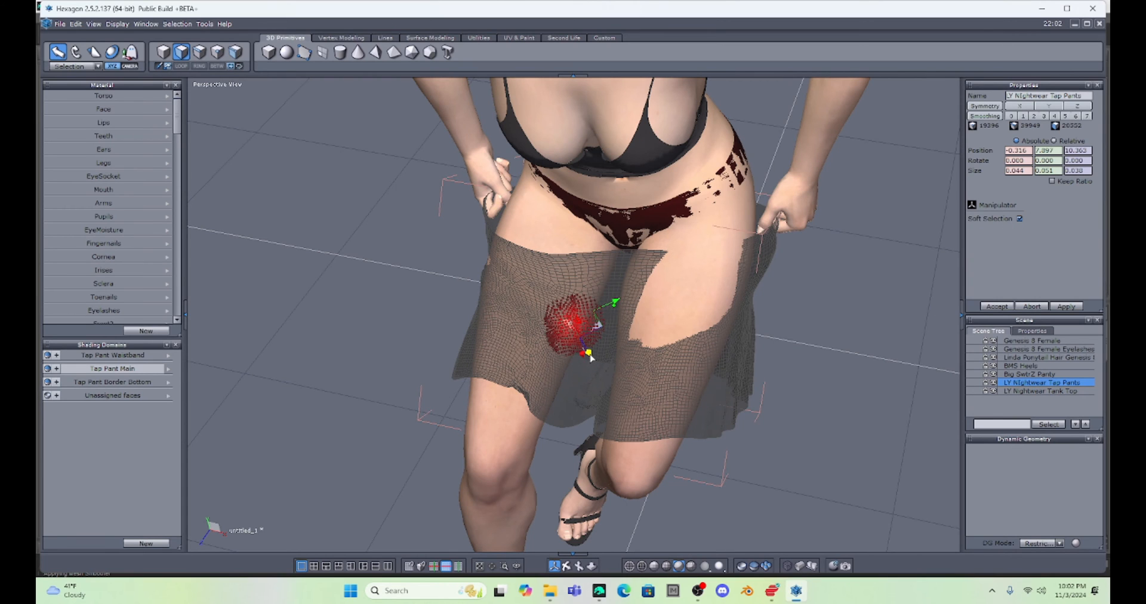
Step: Pull the front waistband faces outward from the figure's left thigh and raise the soft selection radius to about 1.045
click(707, 261)
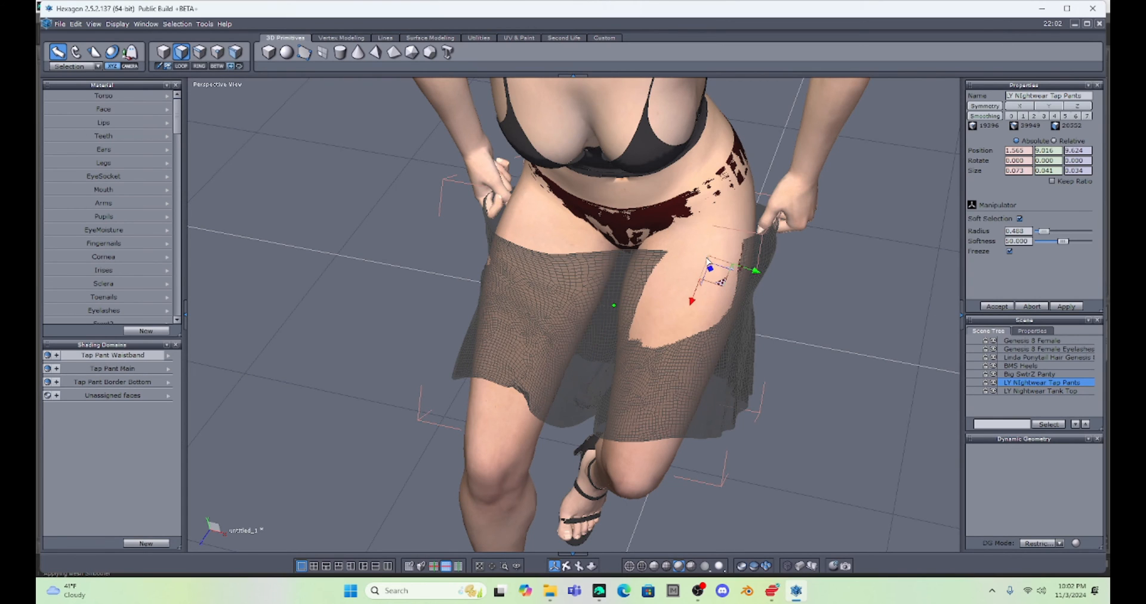
drag(719, 277, 712, 276)
click(653, 277)
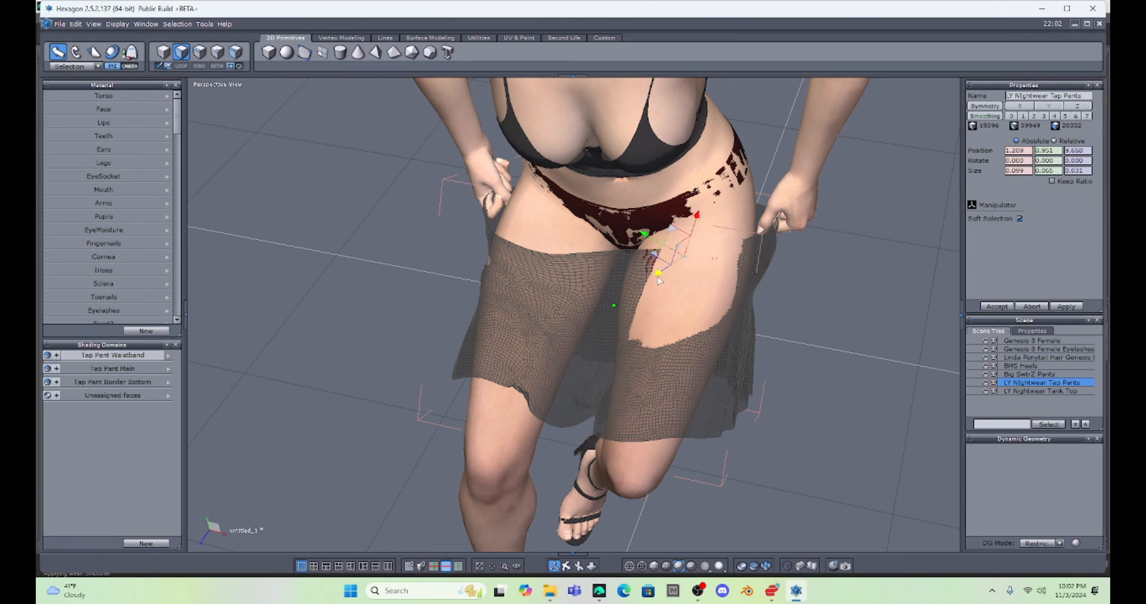
drag(1044, 232, 1050, 240)
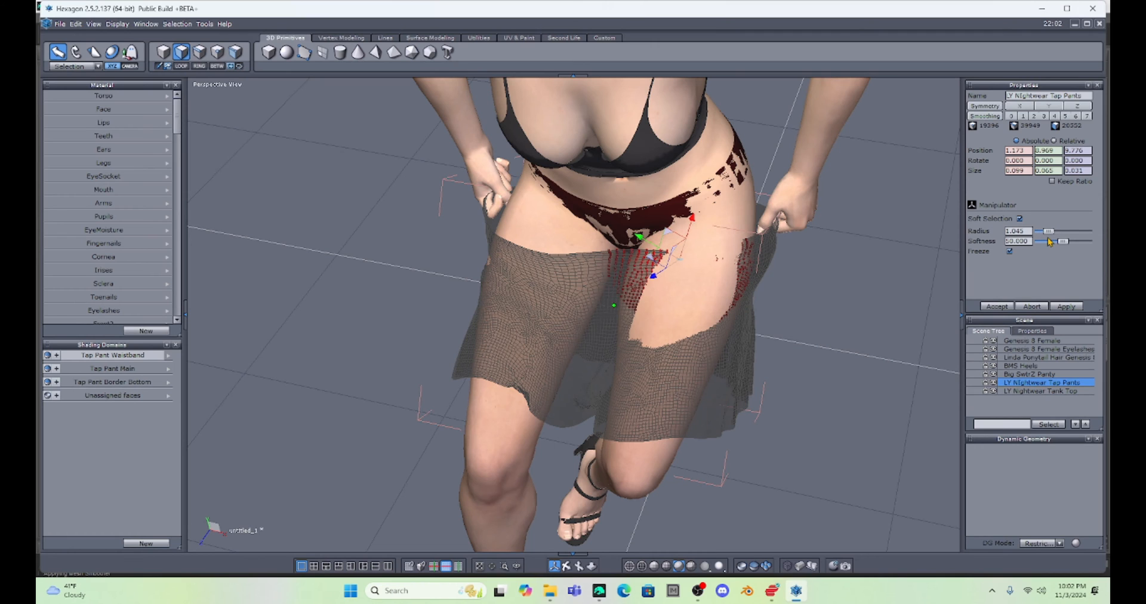
Step: Pull the cloth faces over the outer, middle and inner front of the figure's left thigh outward
click(710, 294)
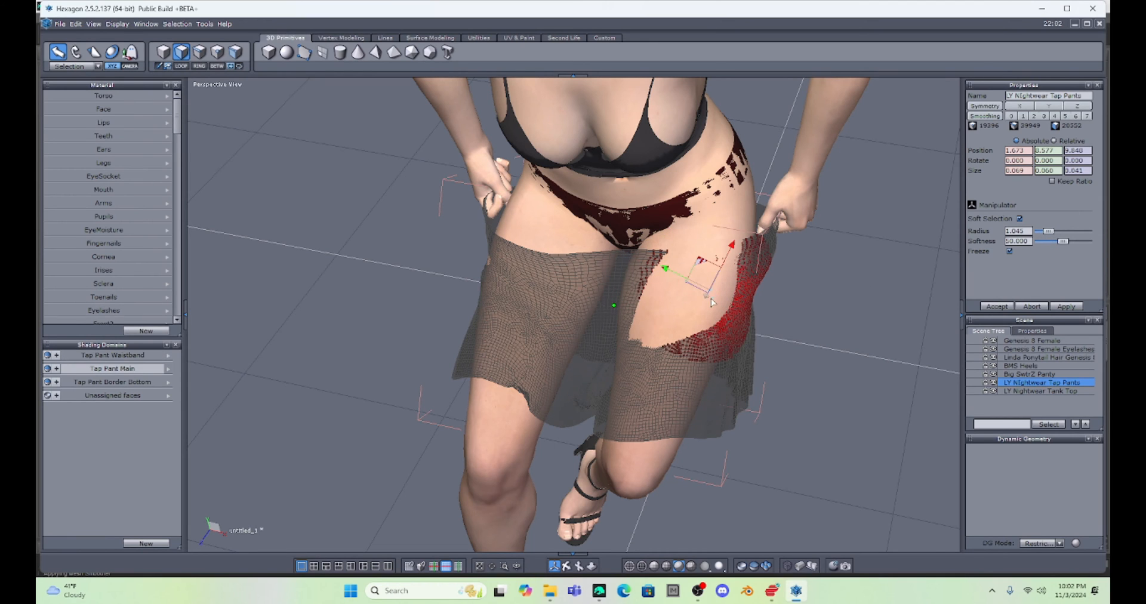
click(688, 294)
drag(685, 313, 684, 316)
click(652, 312)
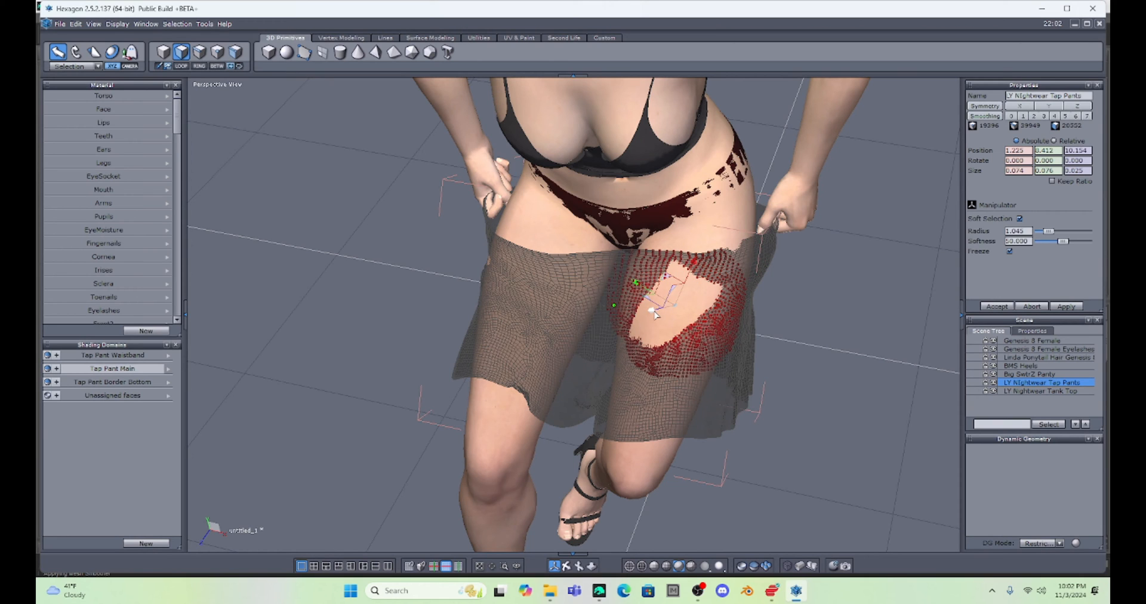
drag(652, 313, 649, 313)
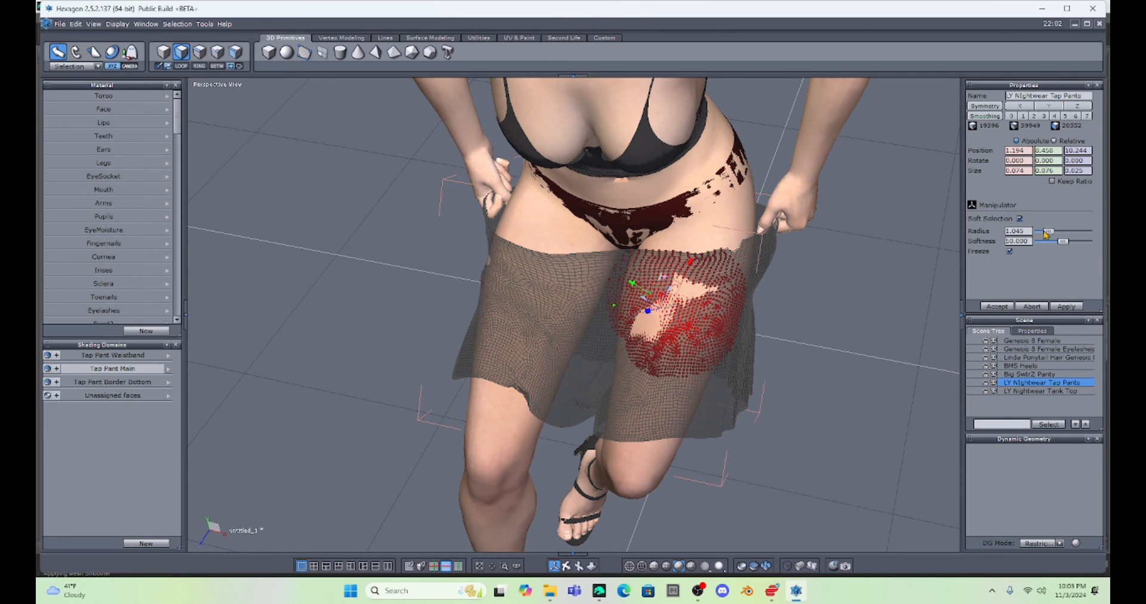
Step: Lower the soft selection radius to about 0.627 and pull the faces over the remaining skin gaps on the left thigh outward
drag(1047, 231, 1046, 235)
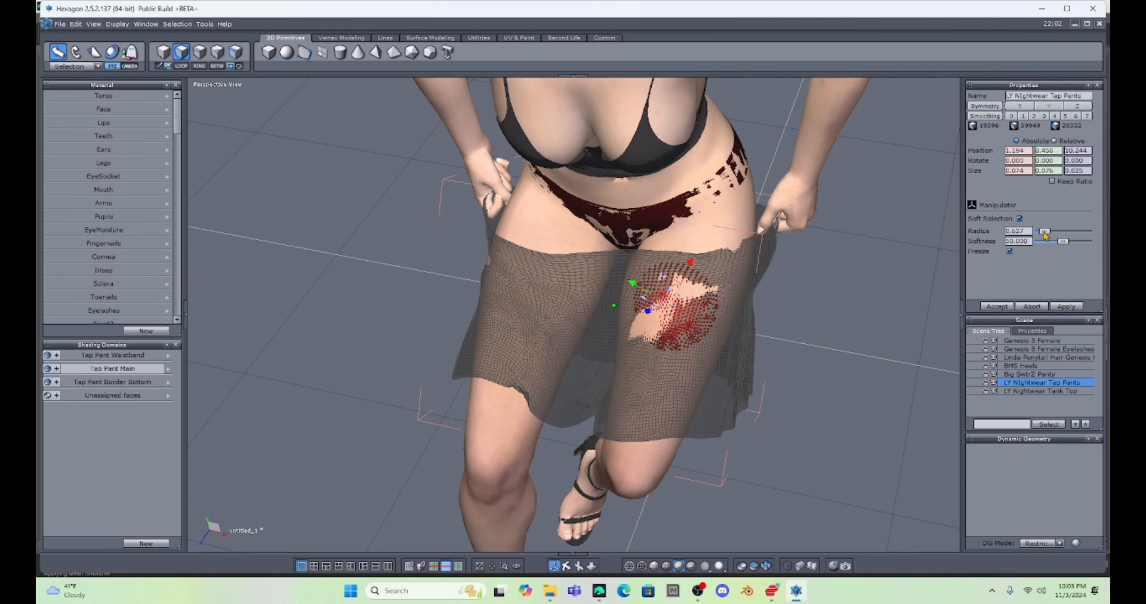
click(736, 249)
click(685, 288)
drag(674, 293, 670, 295)
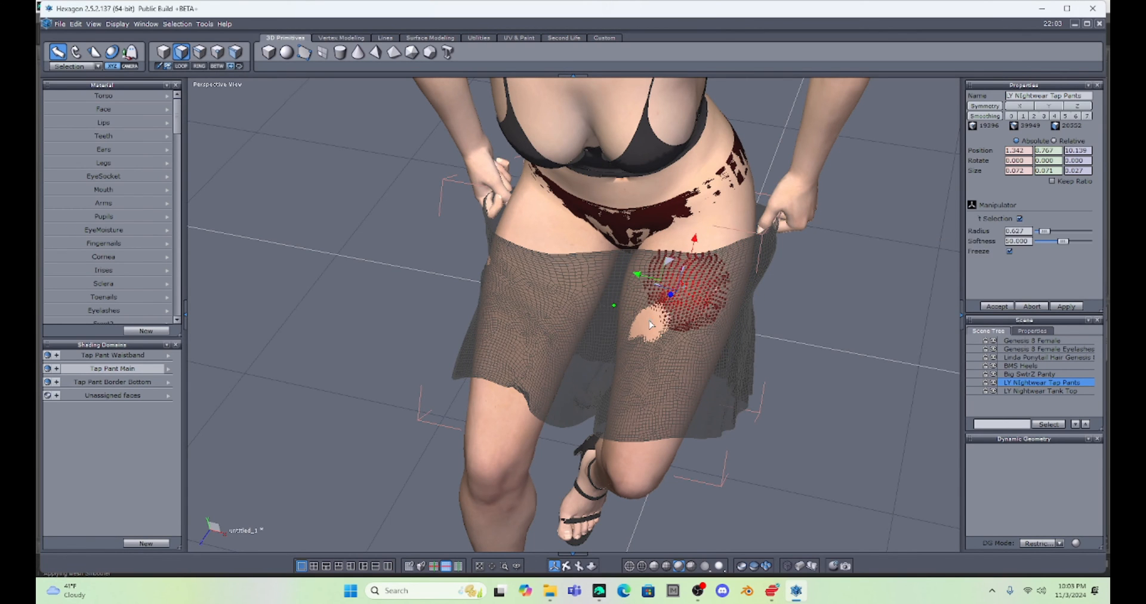
key(ctrl+z)
key(ctrl+z)
Step: At the back of the figure, pull the waistband faces below the right buttock and toward its inner and outer sides outward
middle_drag(755, 257, 553, 217)
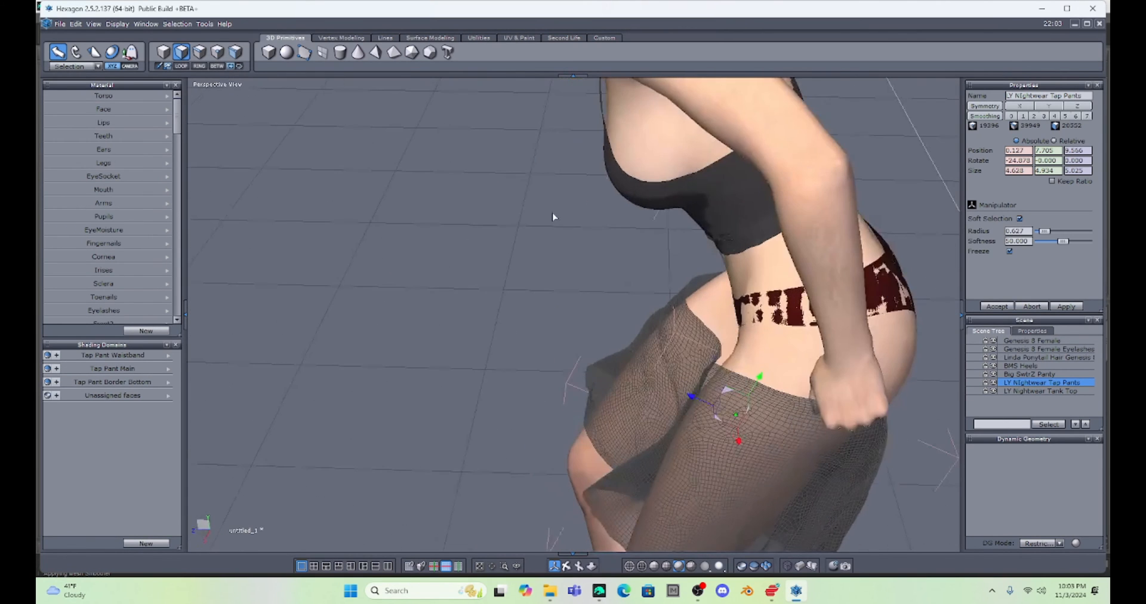
middle_drag(912, 196, 754, 152)
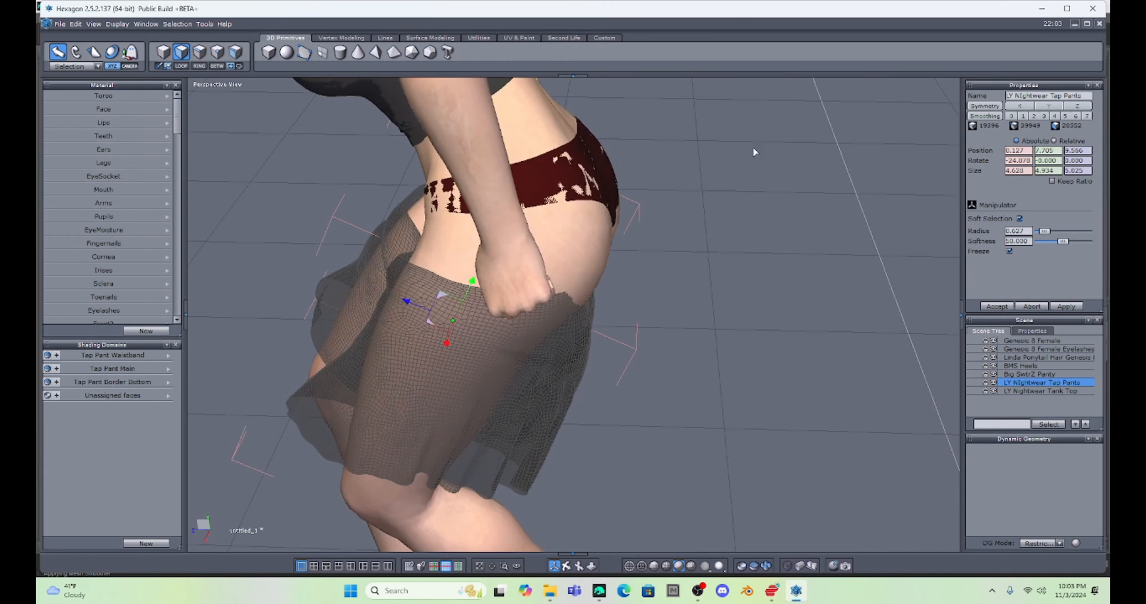
middle_drag(860, 319, 617, 280)
click(624, 274)
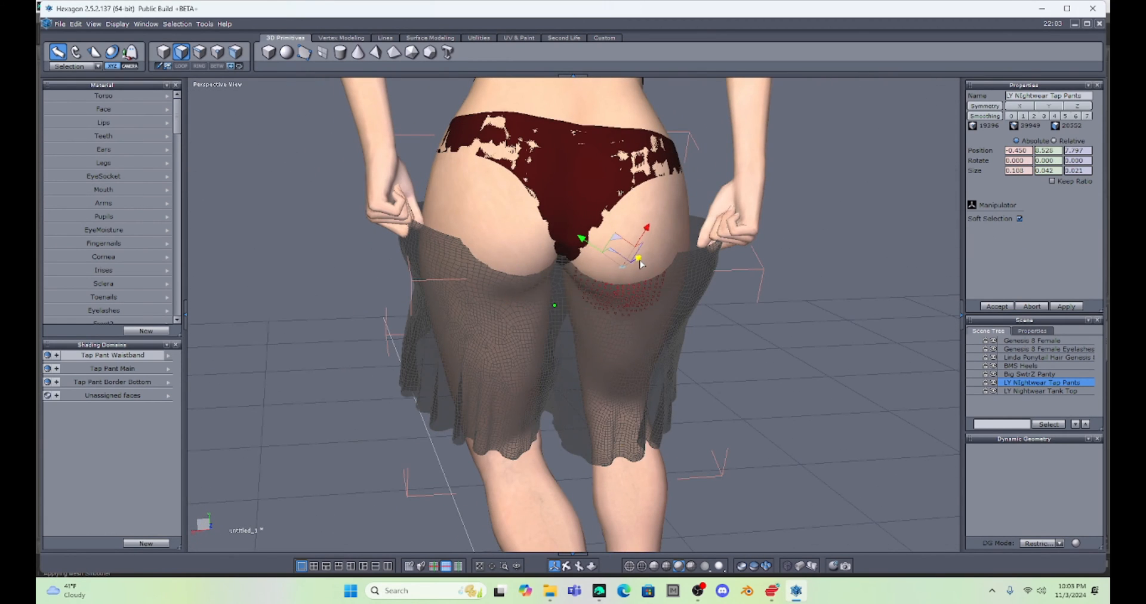
click(658, 268)
drag(692, 254, 698, 255)
click(593, 276)
drag(584, 269, 578, 263)
Step: Pull the rear waistband faces outward at the middle of the right buttock, the centre seam and the outer right hip
click(633, 266)
click(633, 261)
drag(652, 239, 657, 235)
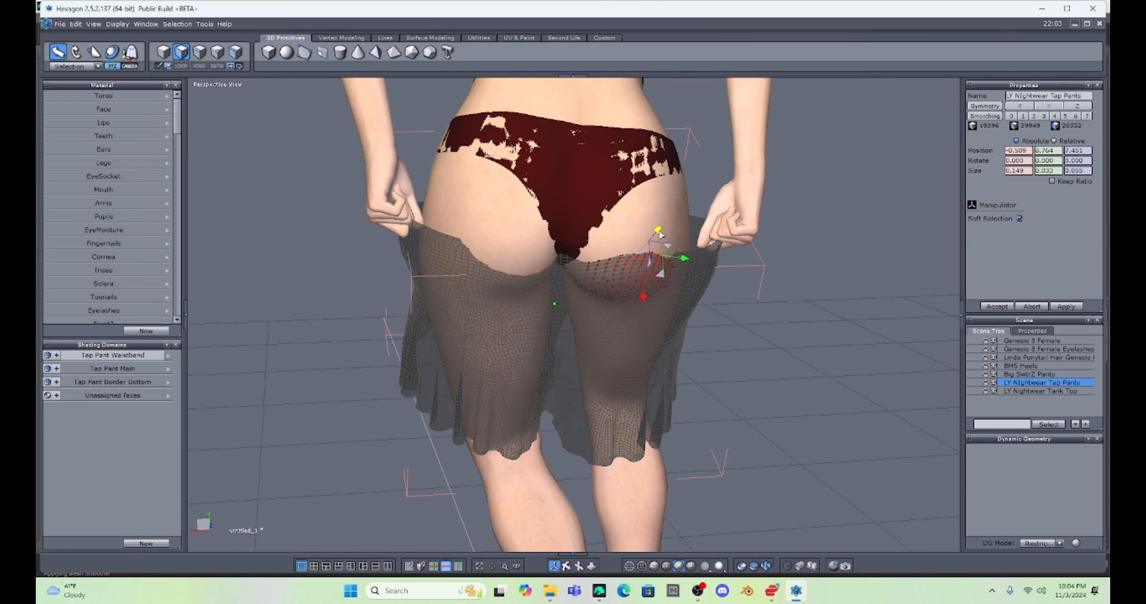
click(566, 260)
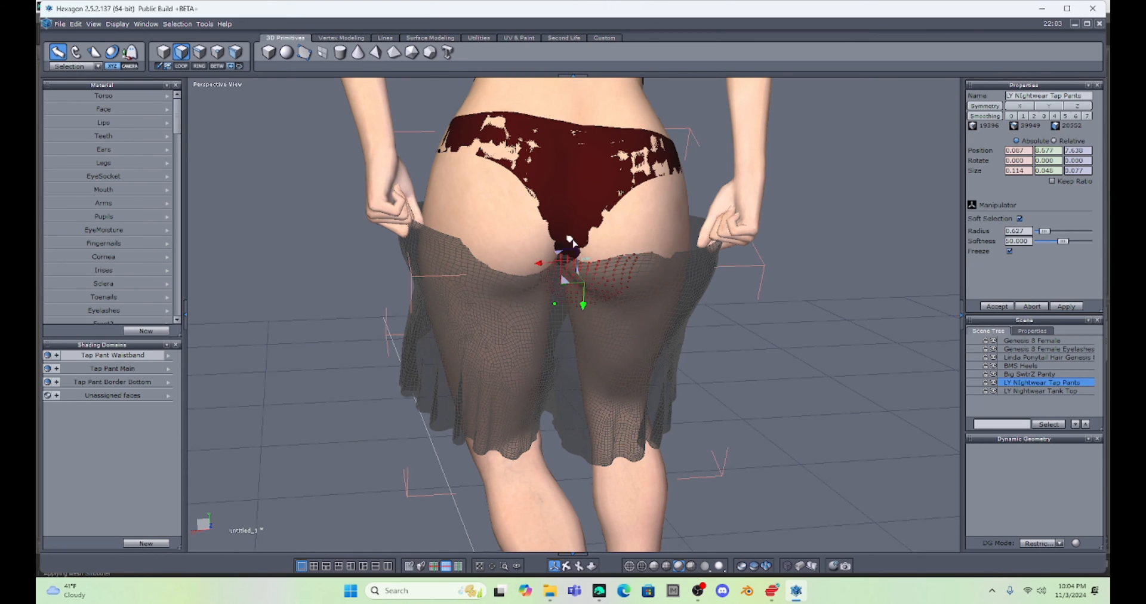
drag(569, 239, 568, 238)
click(665, 263)
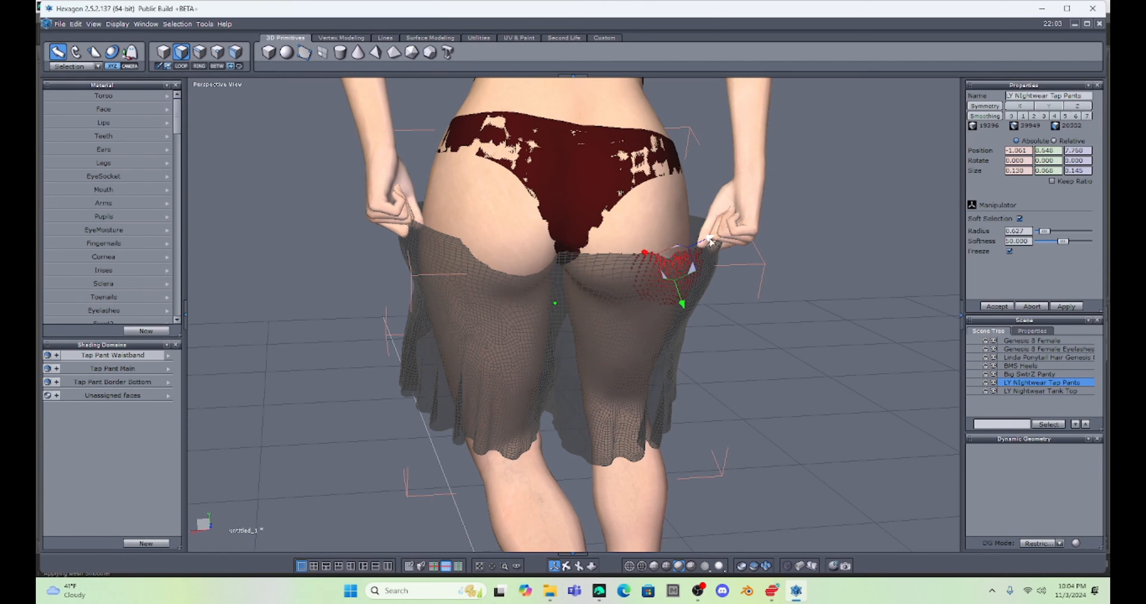
drag(712, 241, 715, 244)
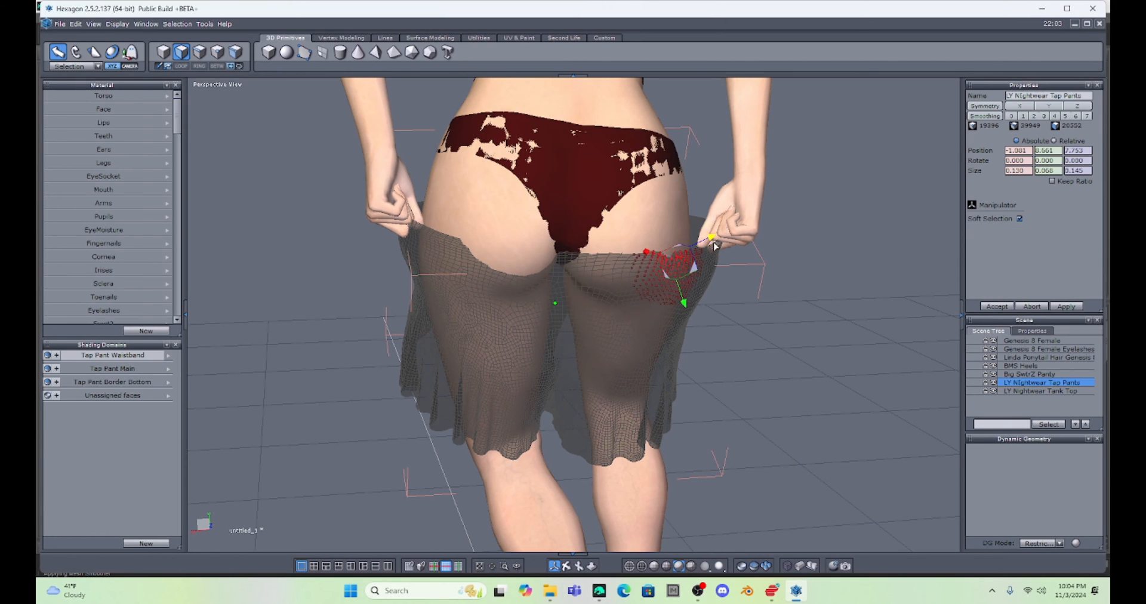
Step: Pull the rear waistband faces outward across the figure's left buttock and beside the centre seam to cover the exposed skin, clearing the face selection
click(527, 258)
drag(530, 263, 525, 263)
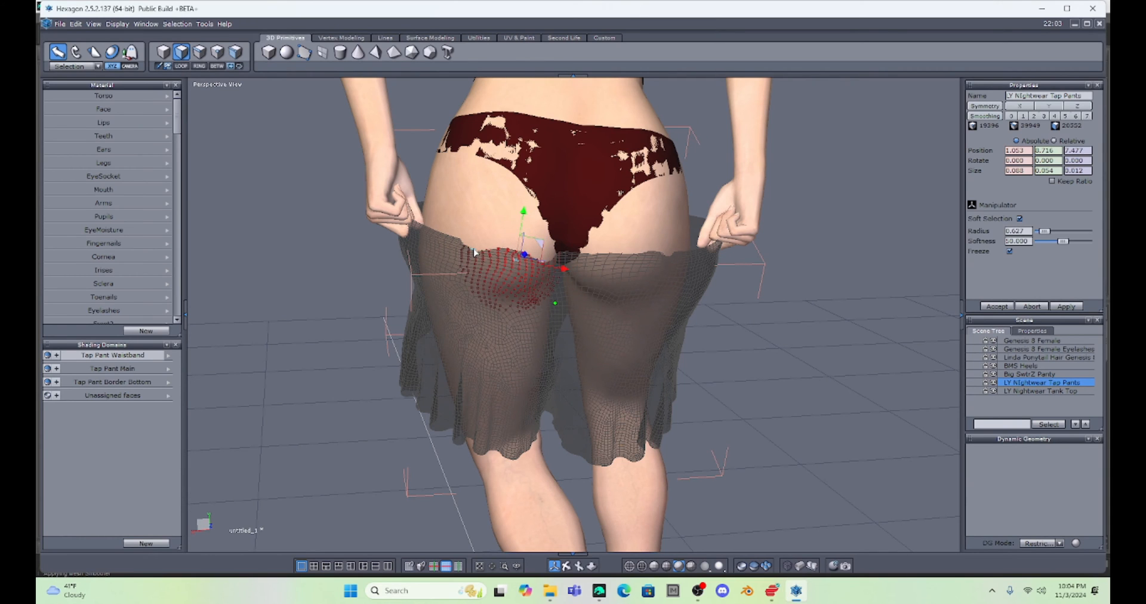
key(Escape)
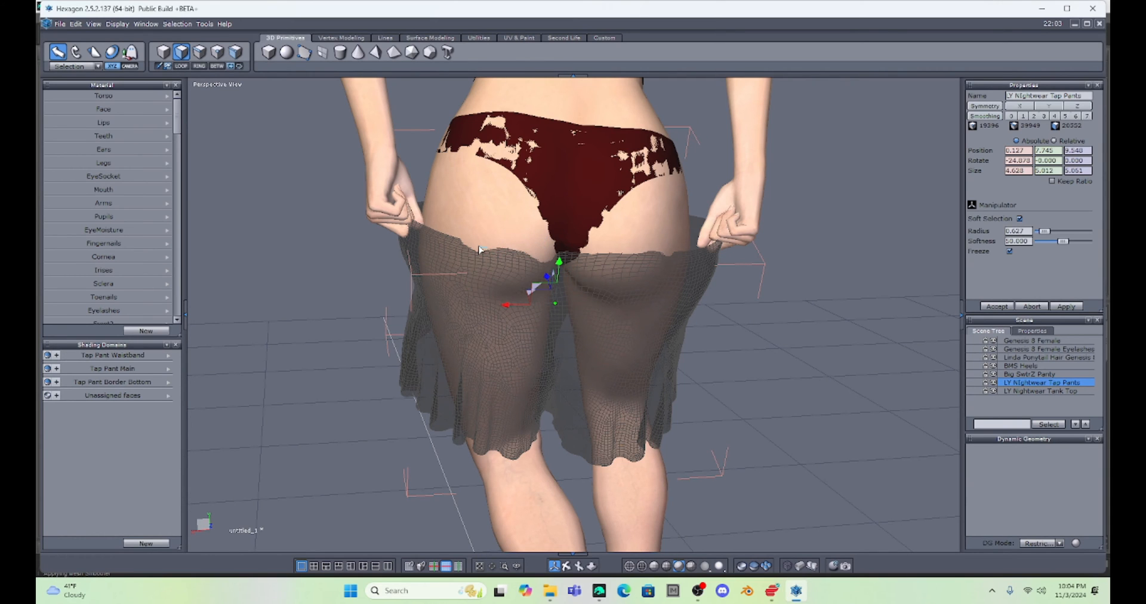
click(479, 247)
drag(453, 237, 451, 231)
click(546, 259)
drag(561, 239, 563, 230)
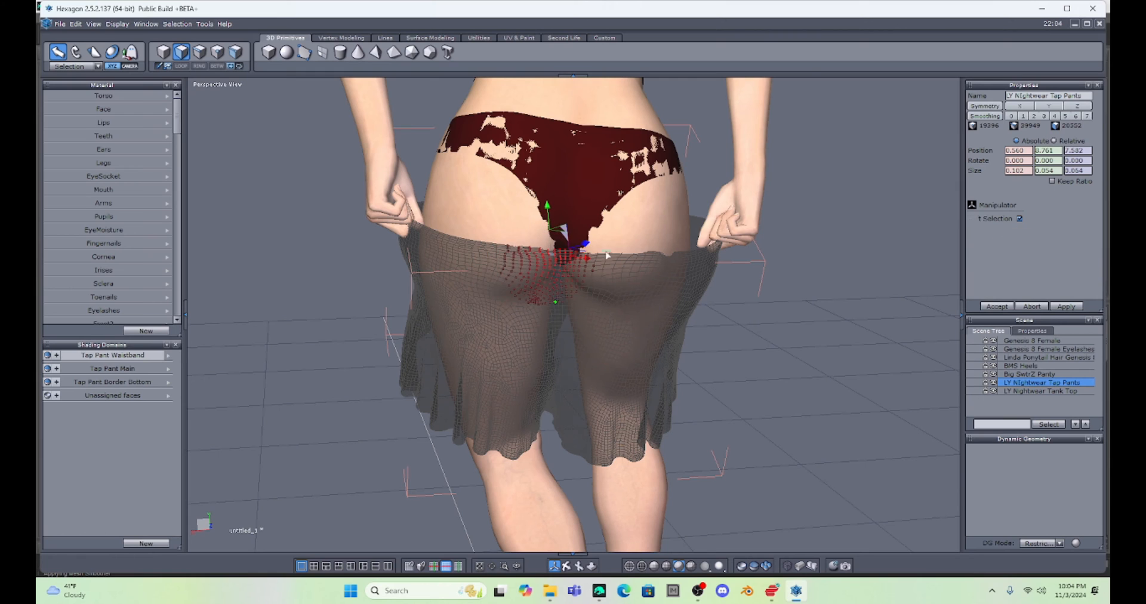
key(Escape)
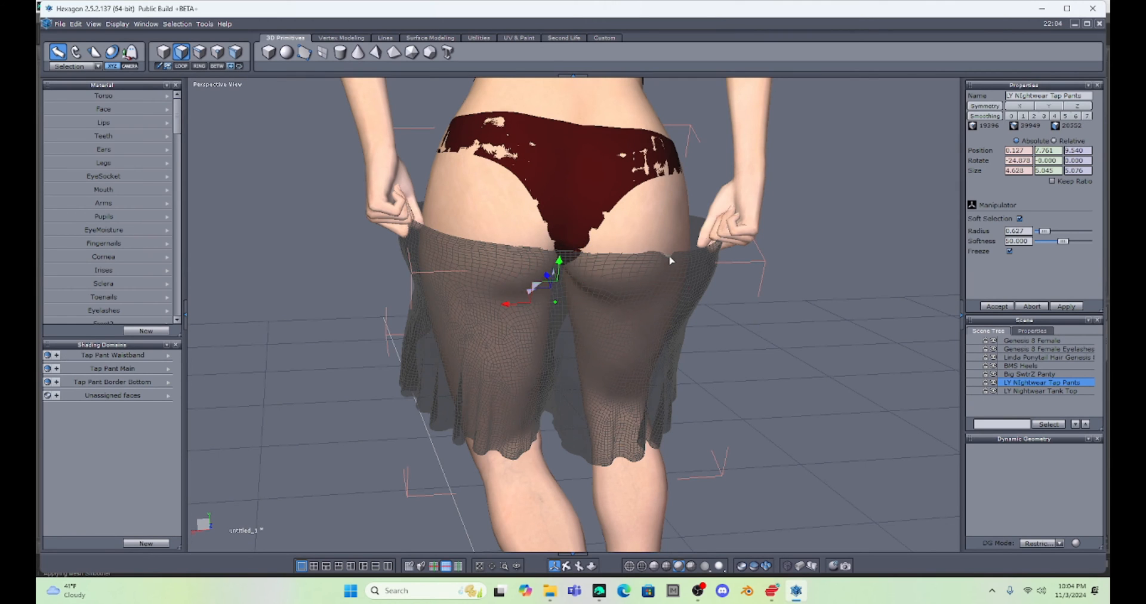
Step: Pull the rear waistband faces outward at the outer side of the figure's right buttock
click(669, 260)
drag(674, 255, 674, 247)
click(501, 259)
Step: Raise the soft selection radius to about 1.5 and pull the rear centre-seam faces outward, undoing the last change at the right hip
click(567, 261)
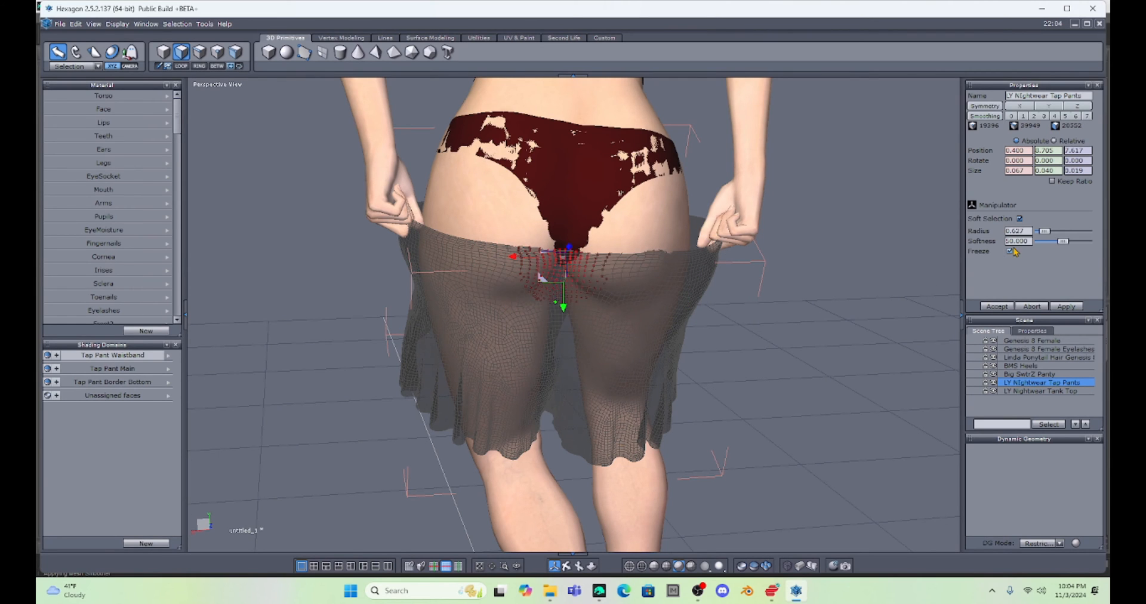
drag(1044, 231, 1053, 239)
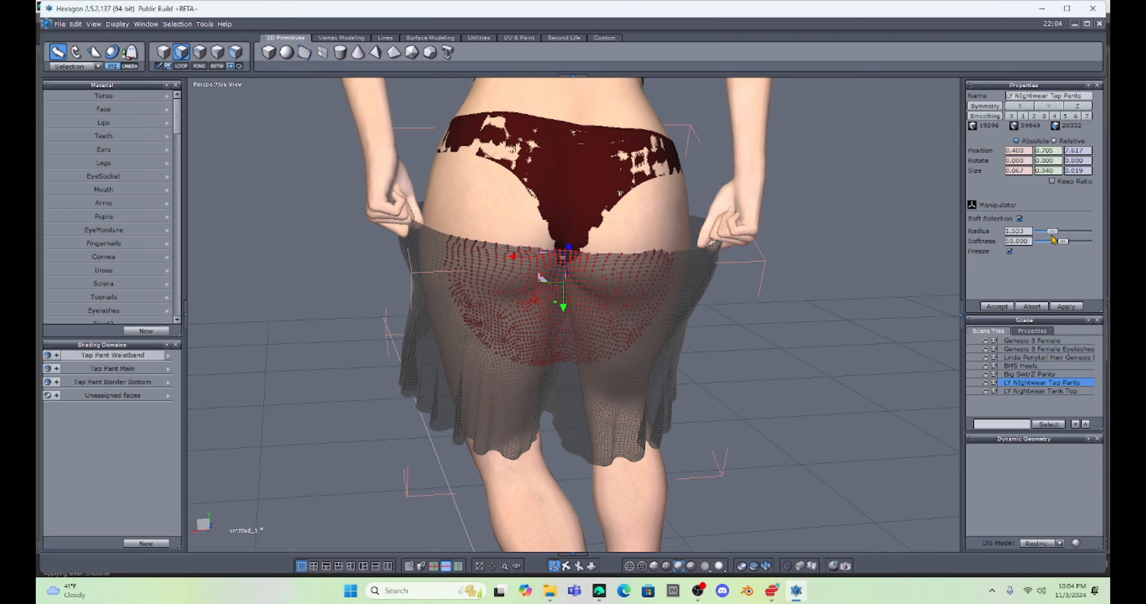
click(669, 255)
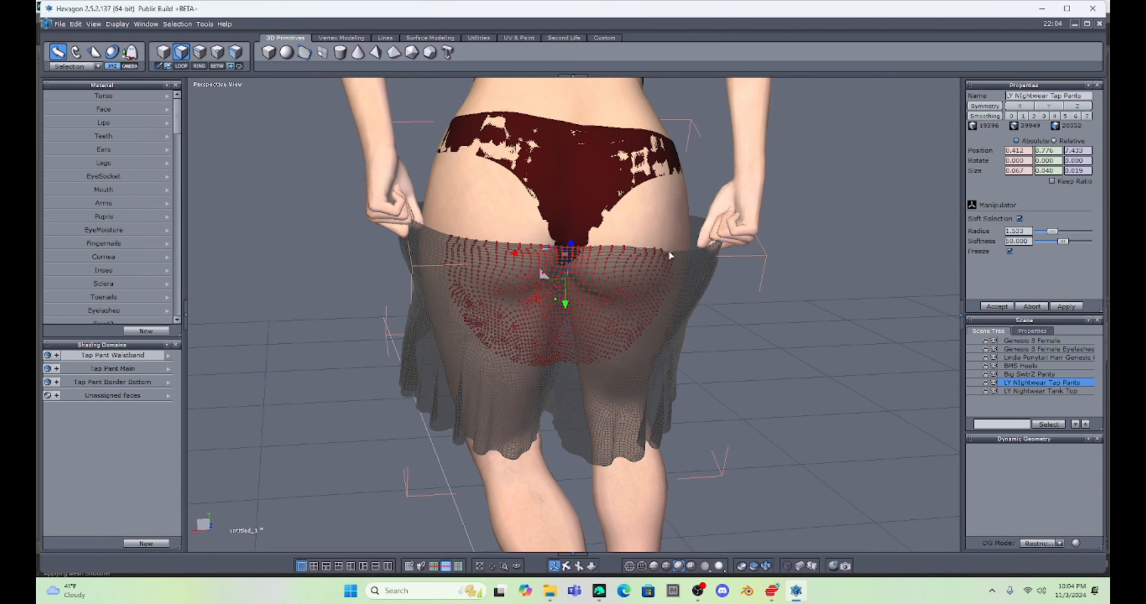
key(ctrl+z)
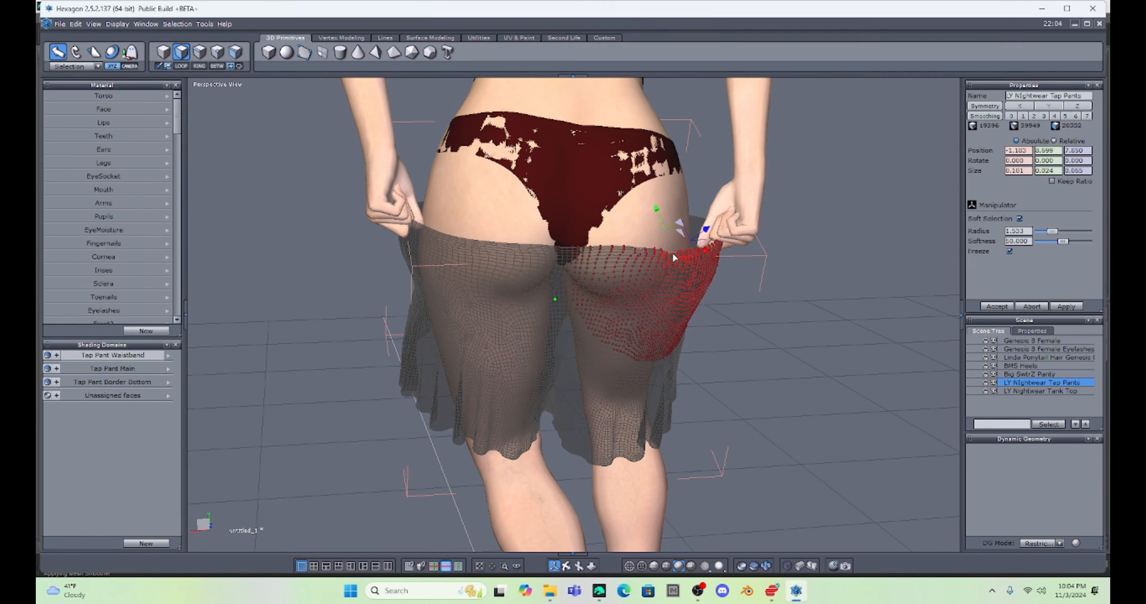
key(ctrl+z)
Step: Switch back to face selection and check the deselected Tap Pants from the front right for skin showing through
middle_drag(834, 279, 141, 258)
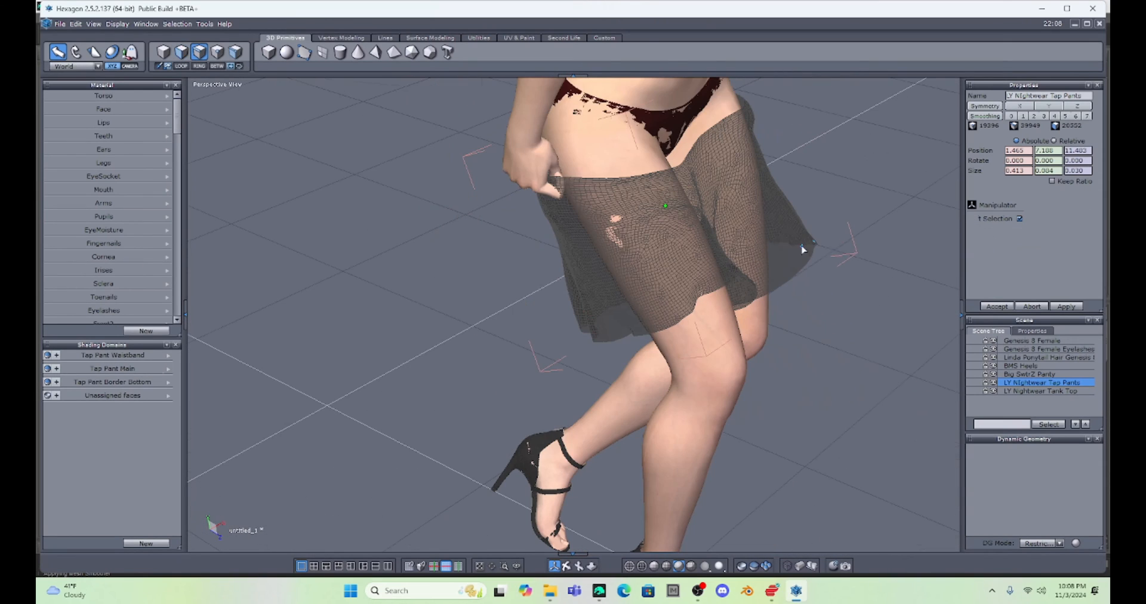
click(802, 246)
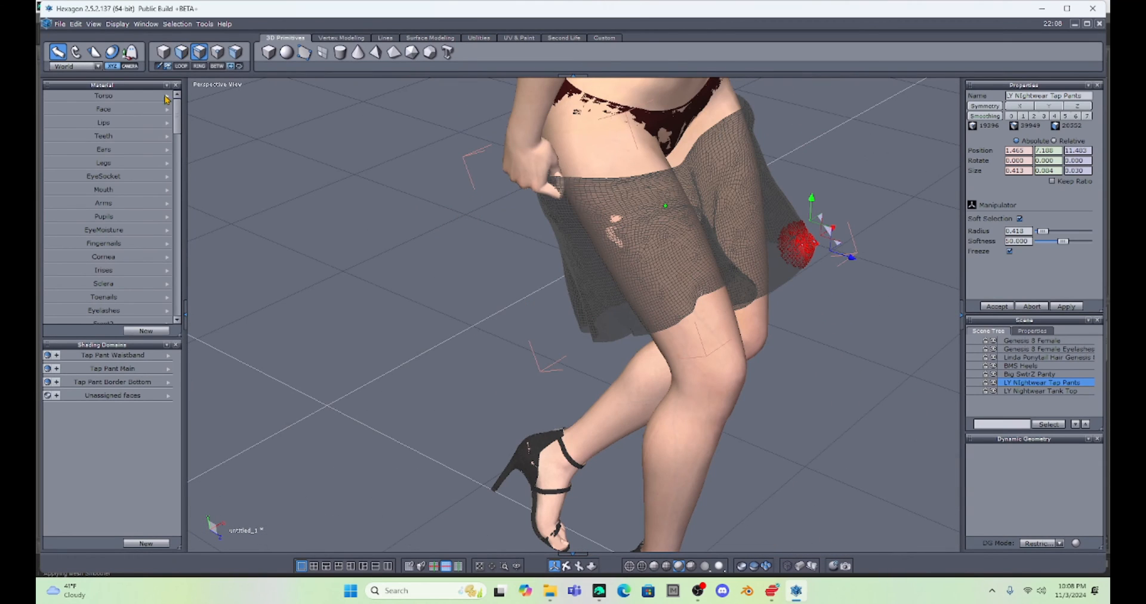
click(181, 52)
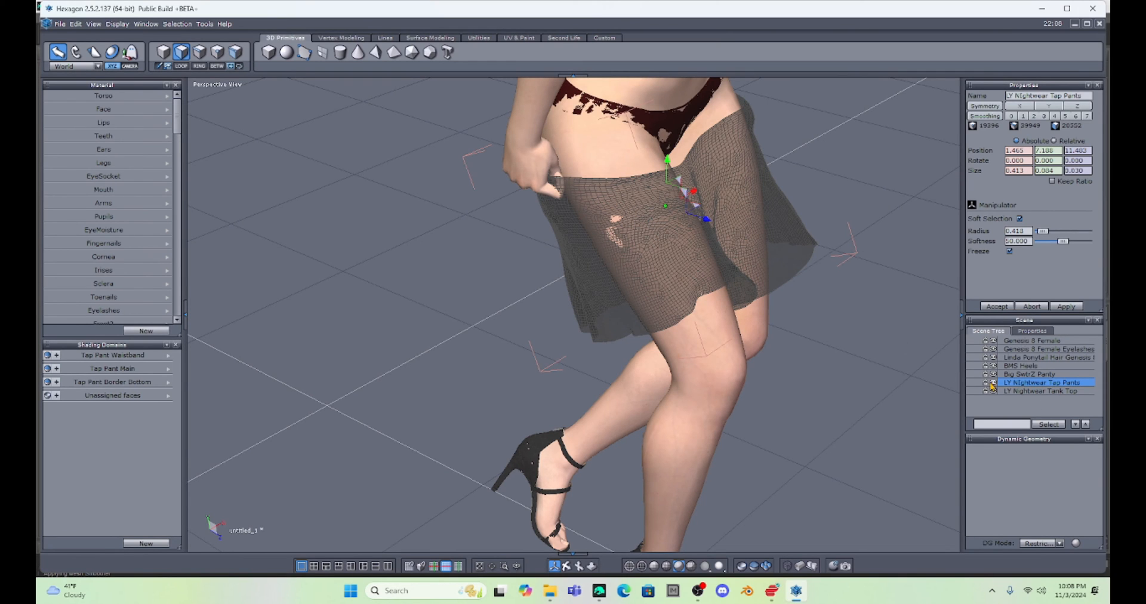
click(1028, 391)
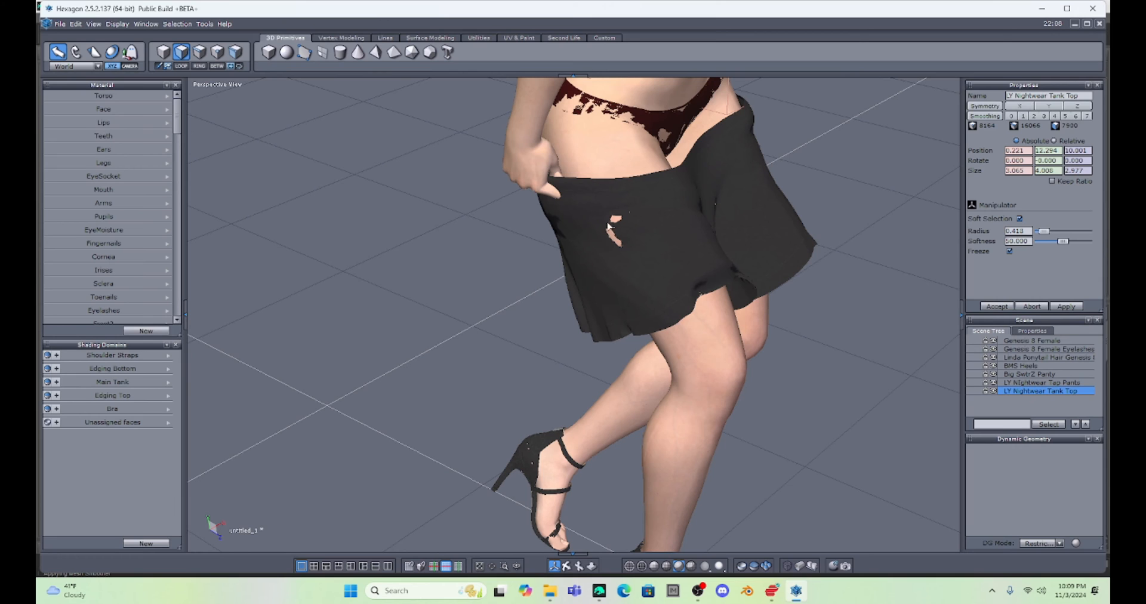
click(1025, 383)
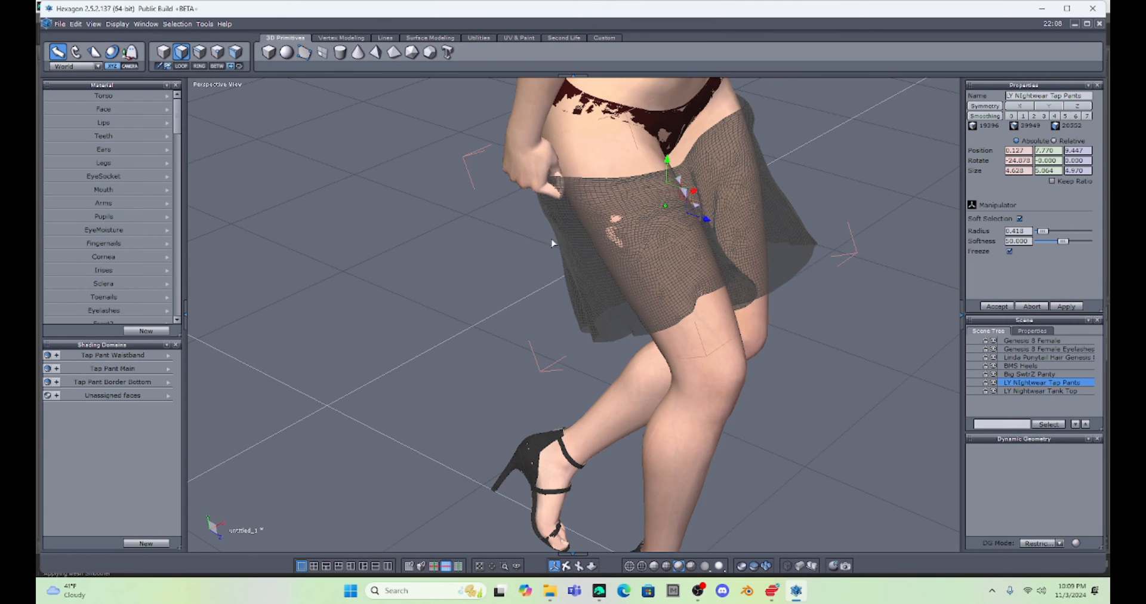
Step: Align the manipulator to the selection and pull the Tap Pants faces over the skin gap on the right thigh outward
click(616, 241)
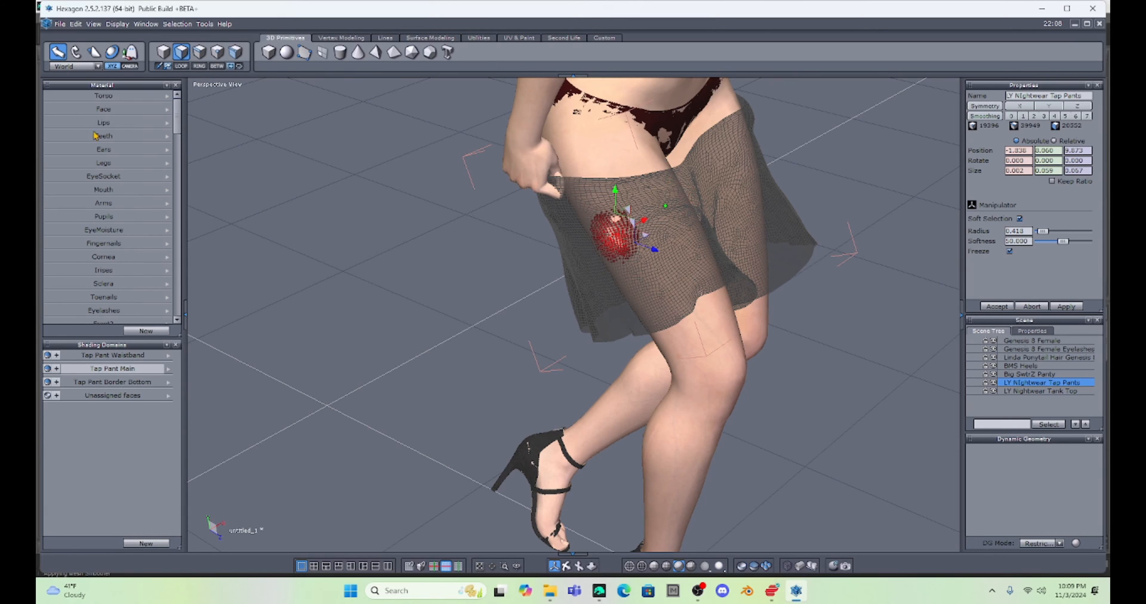
click(71, 67)
click(67, 75)
drag(583, 255, 591, 224)
click(616, 219)
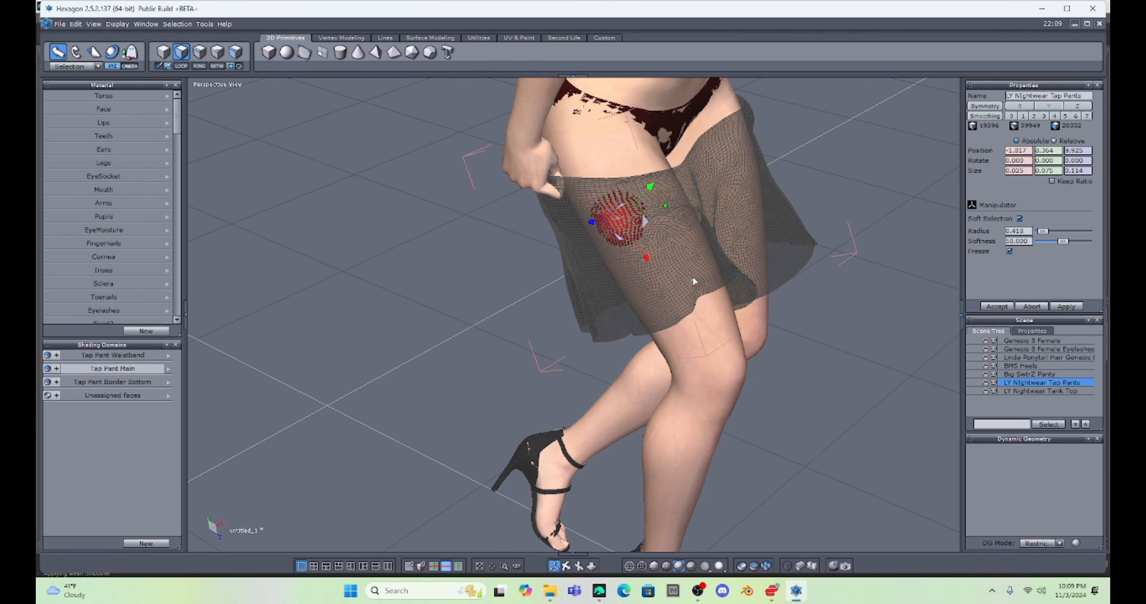
Step: Check the shaded Tap Pants, then pull the bottom border faces at the front of the right thigh outward and clear the selection
click(1028, 392)
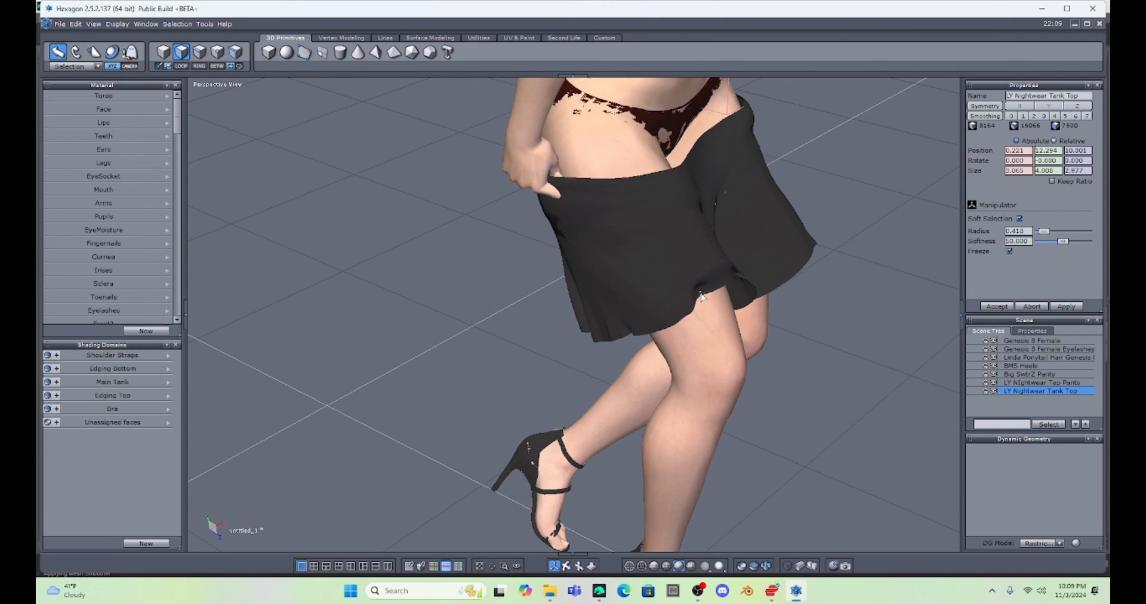
click(1030, 383)
click(702, 296)
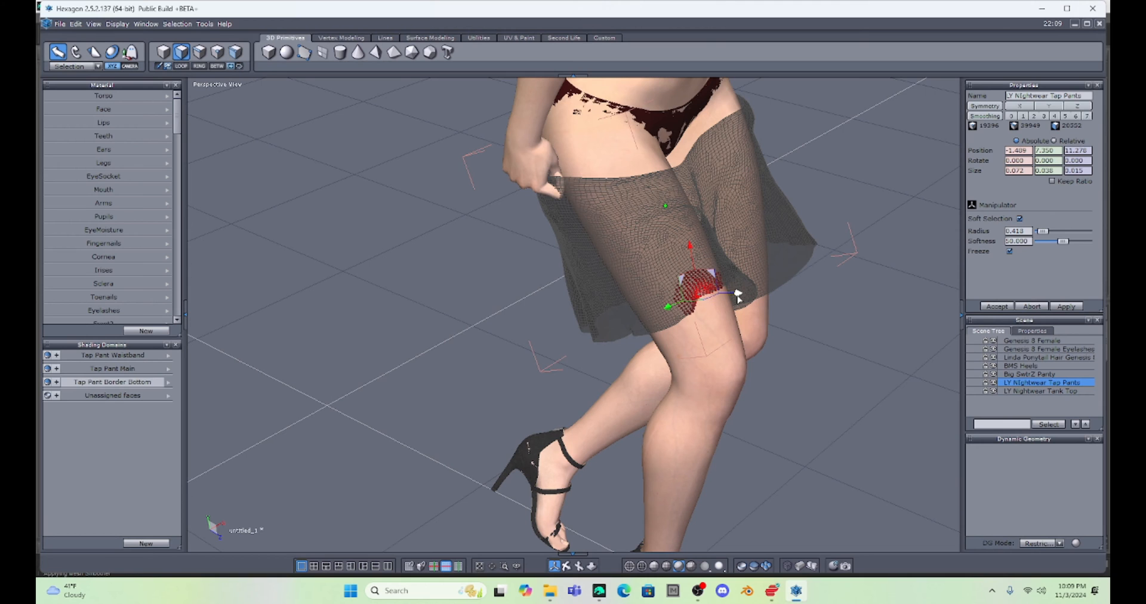
drag(740, 298, 745, 300)
click(805, 405)
Step: Review the reshaped Tap Pants from the front, send them to DAZ Studio and switch to that application
middle_drag(889, 258, 767, 271)
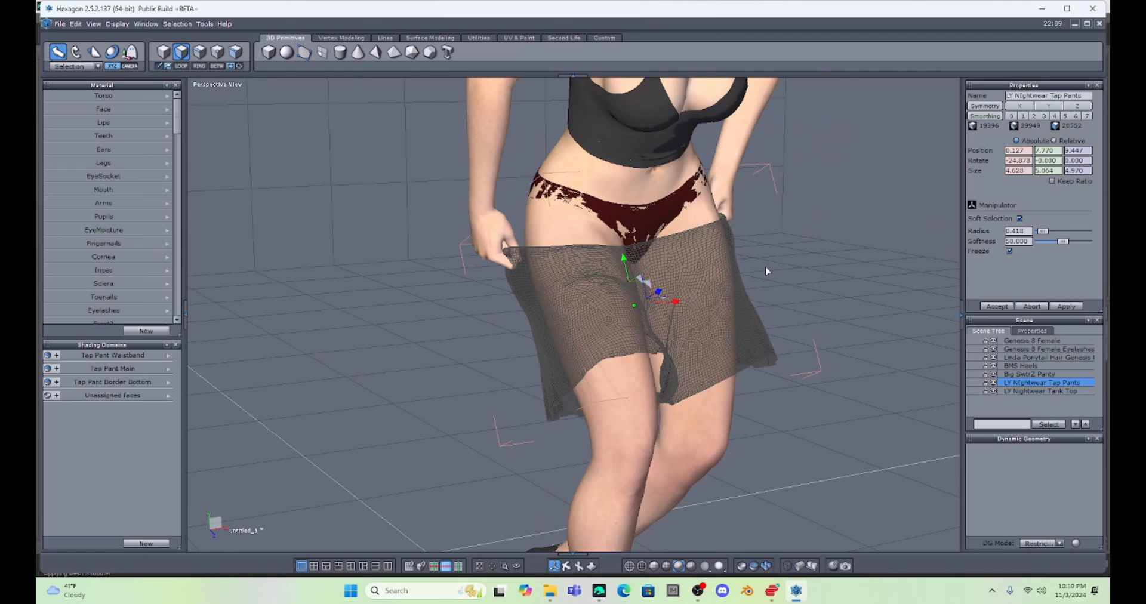
scroll(811, 272, up, 4)
scroll(811, 272, down, 6)
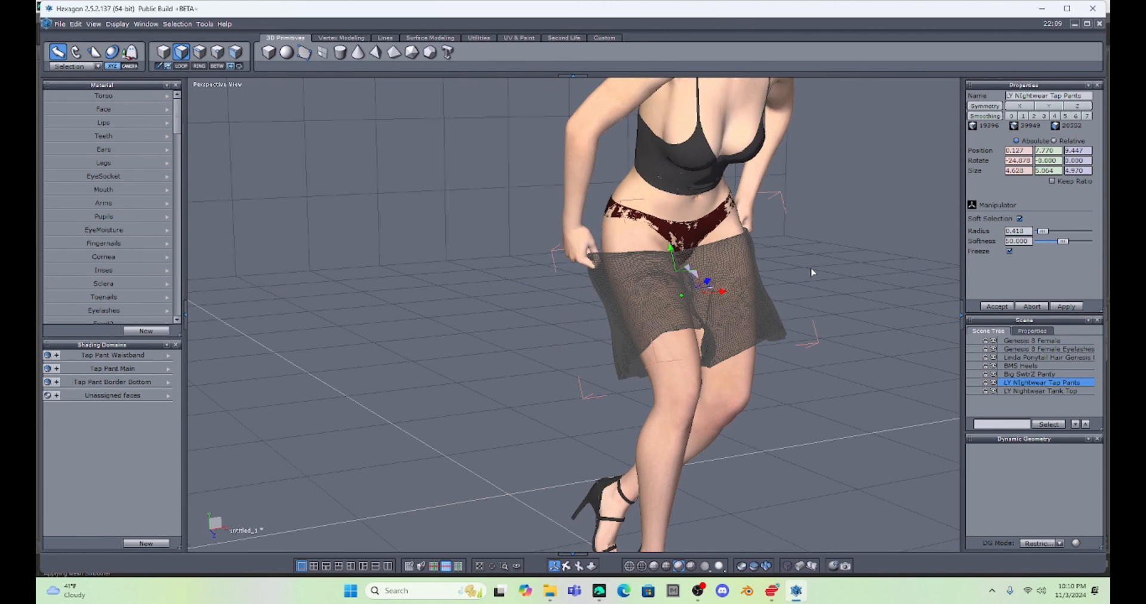
middle_drag(878, 236, 775, 277)
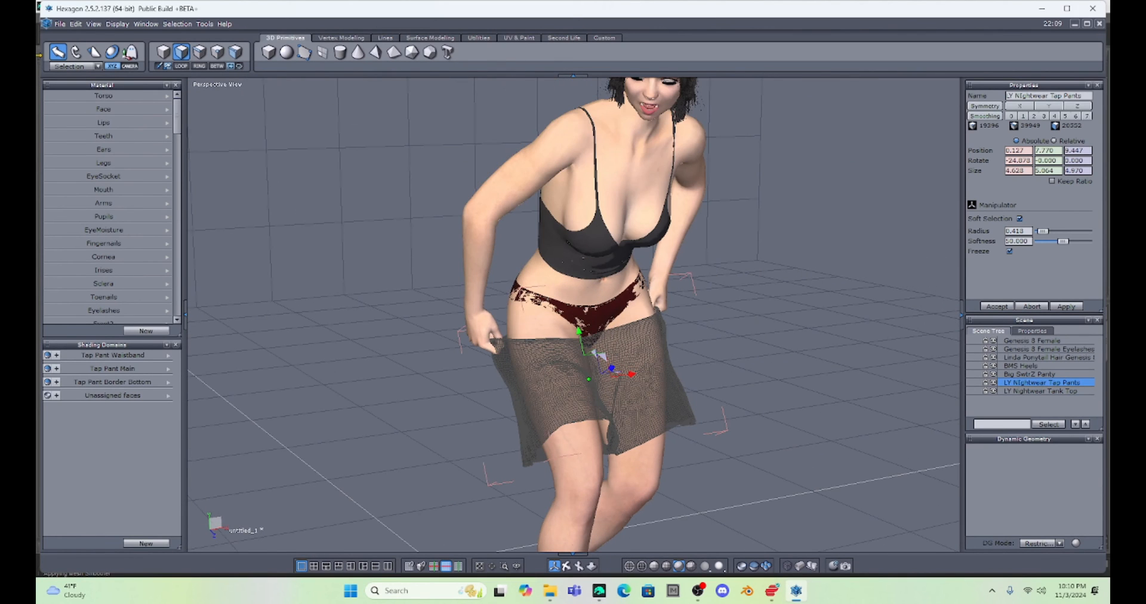
click(63, 25)
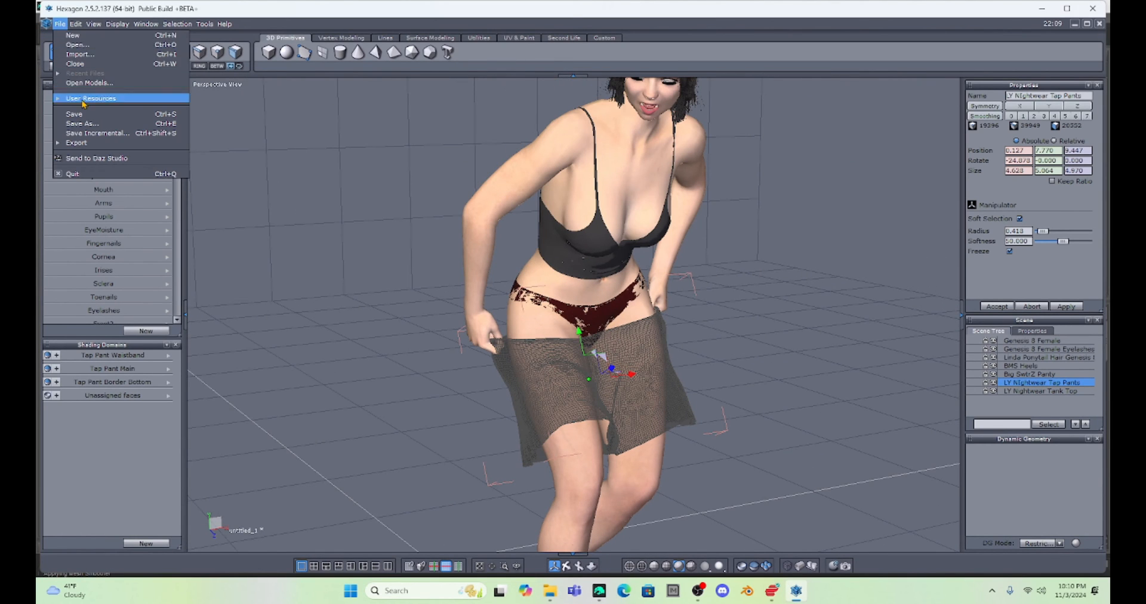
click(86, 159)
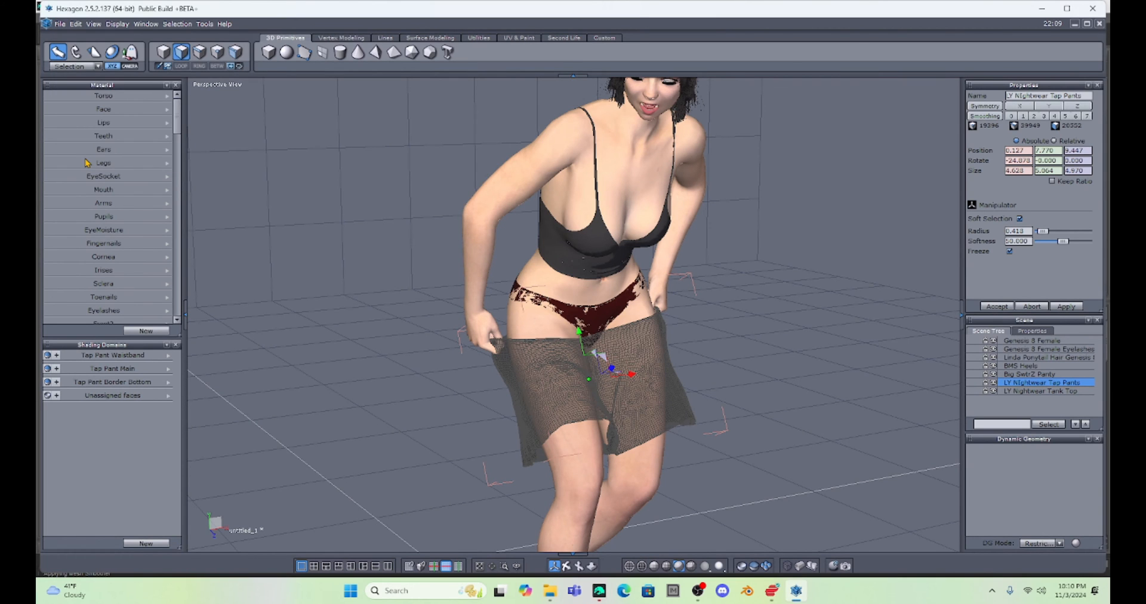
click(601, 595)
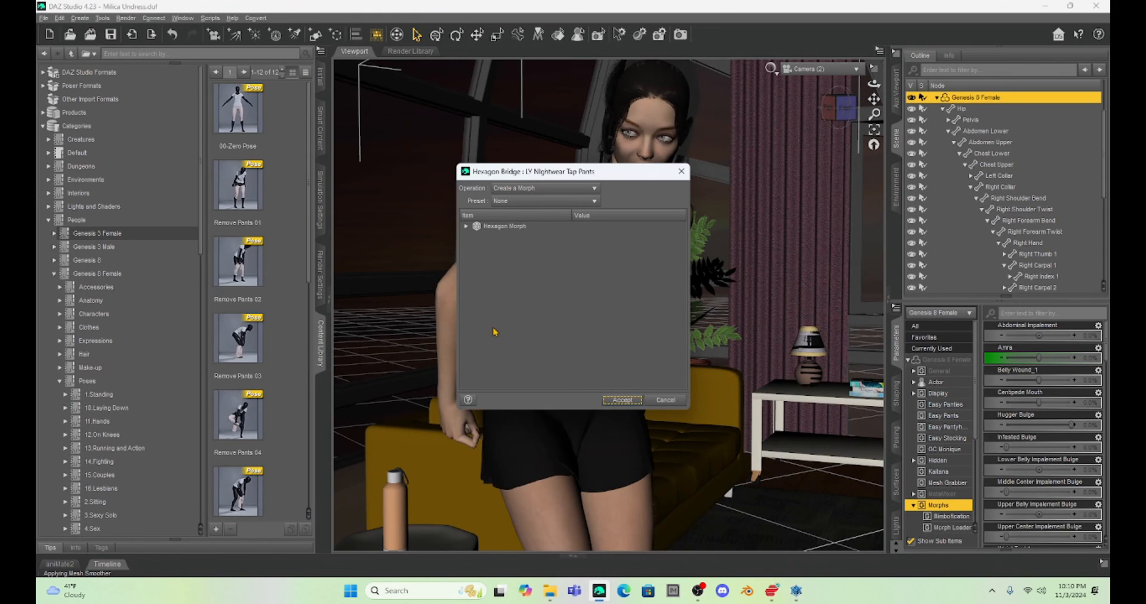
Step: Create the Hexagon Bridge morph with the name "Short Morph 1" and Reverse Deformations set to Yes
click(466, 227)
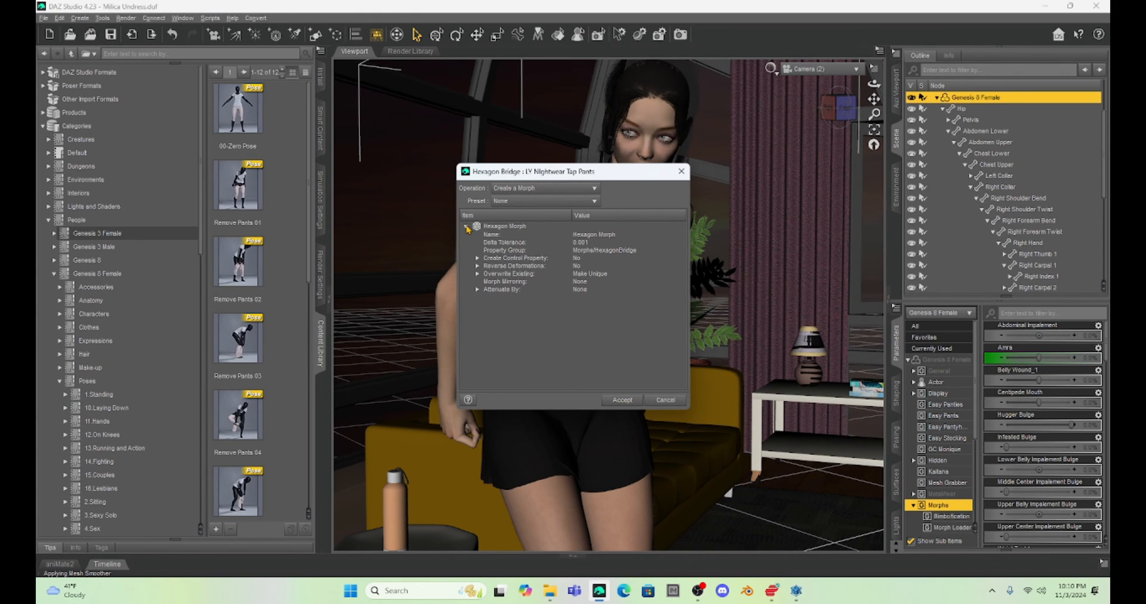
click(601, 235)
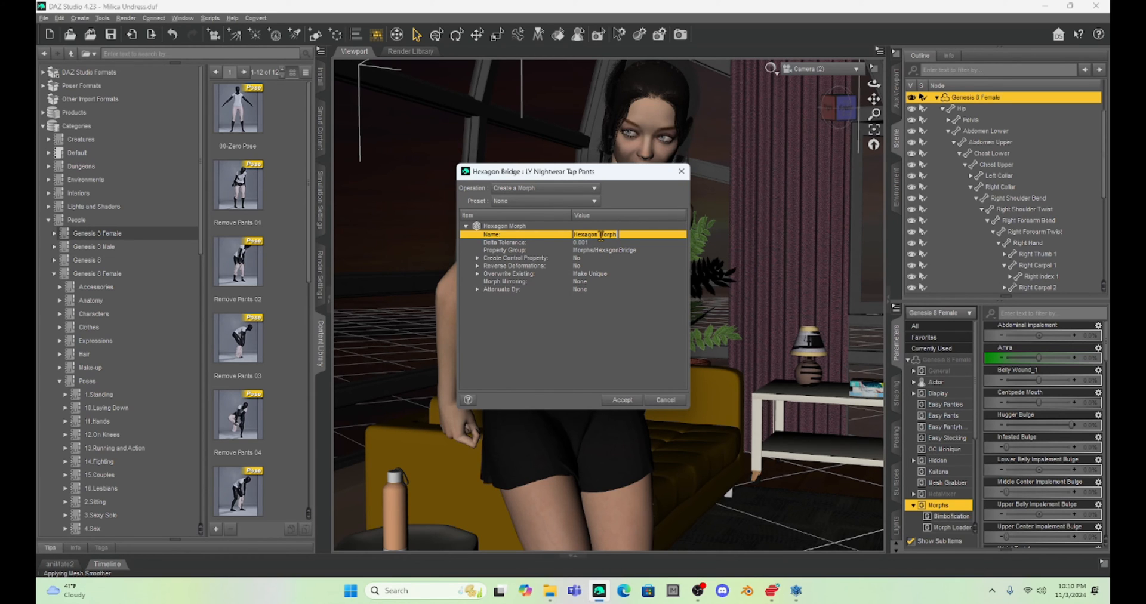
text(Short Morph 1)
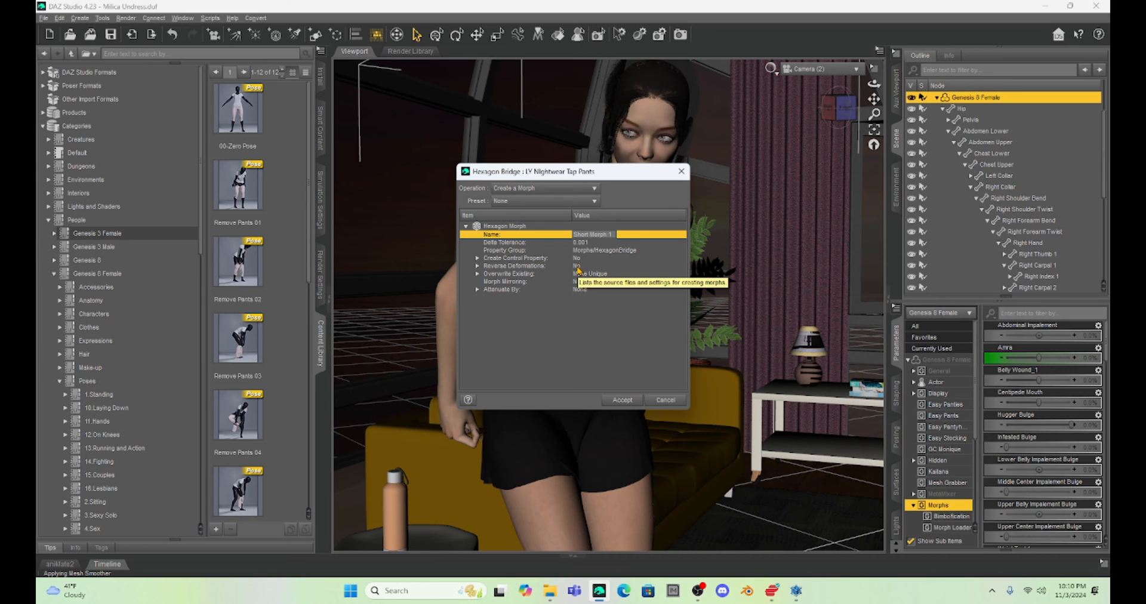
click(577, 266)
click(583, 272)
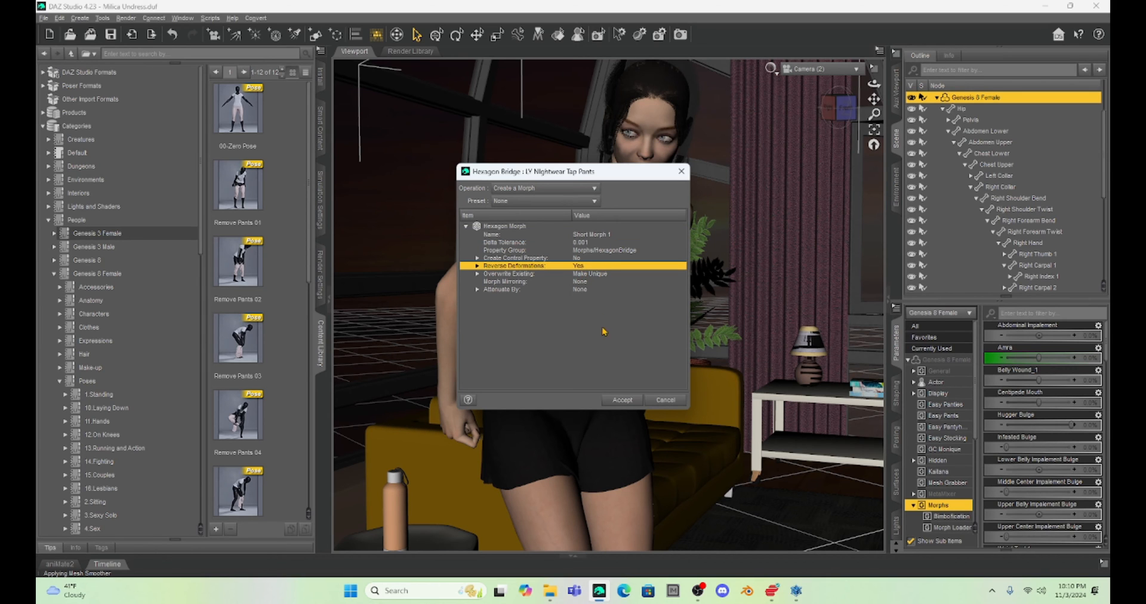
click(621, 400)
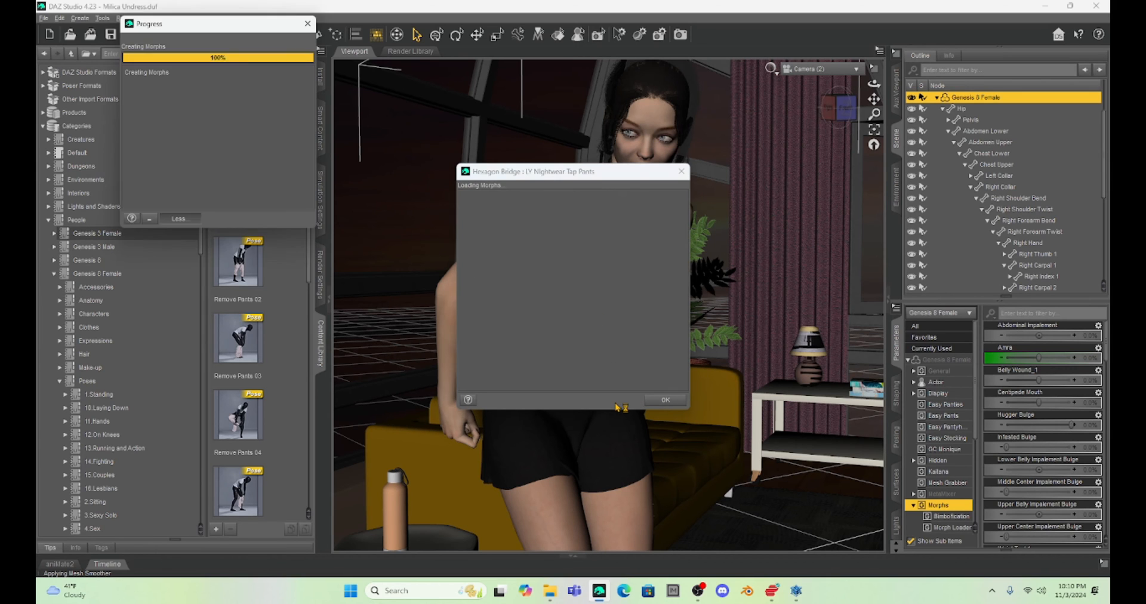
click(653, 401)
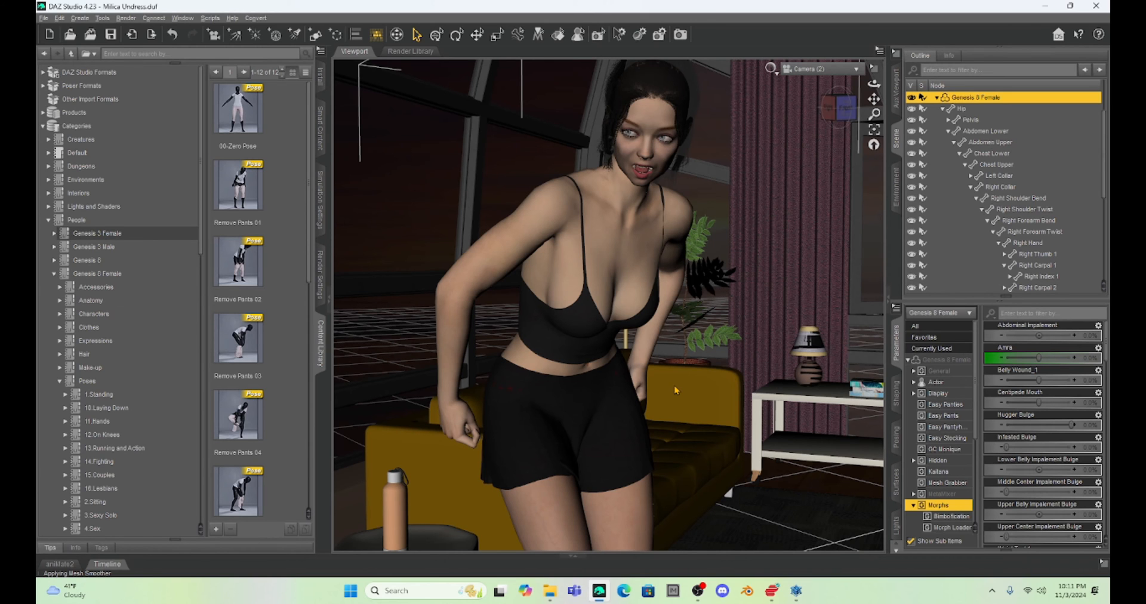
Step: Select LY Nightwear Tap Pants in the scene and set its Short Morph 1 HexagonBridge morph to 100%
scroll(959, 237, down, 5)
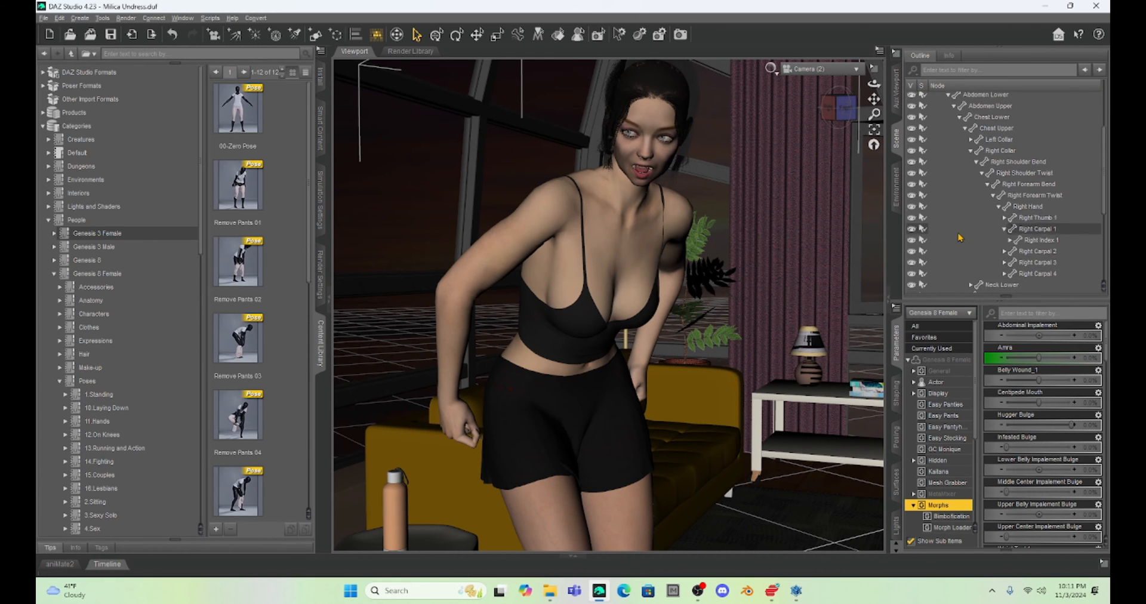
scroll(959, 237, down, 2)
click(988, 219)
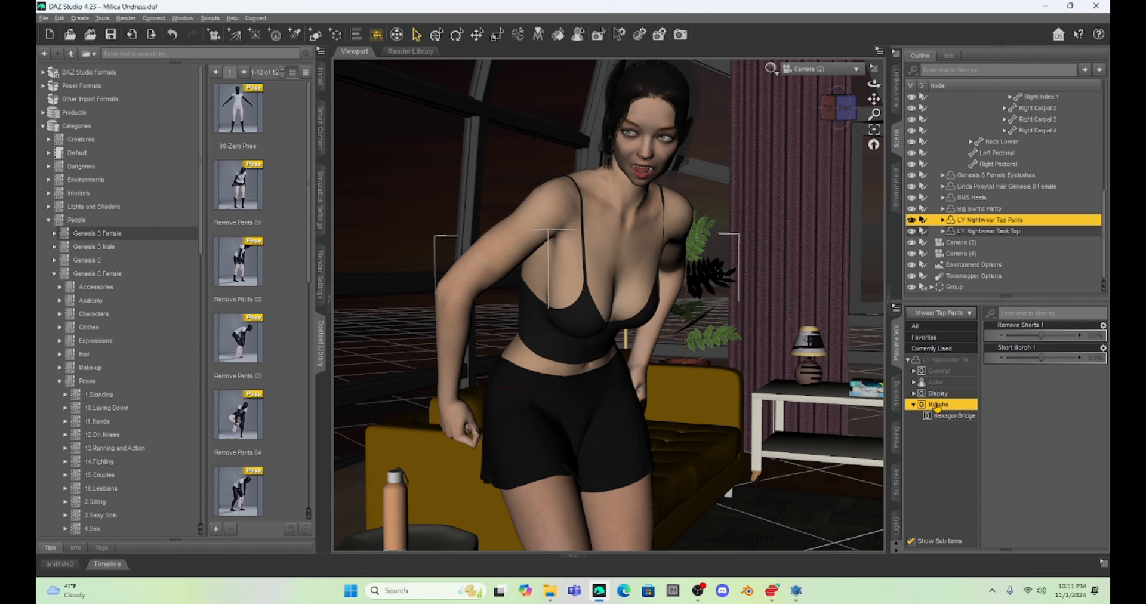
click(944, 418)
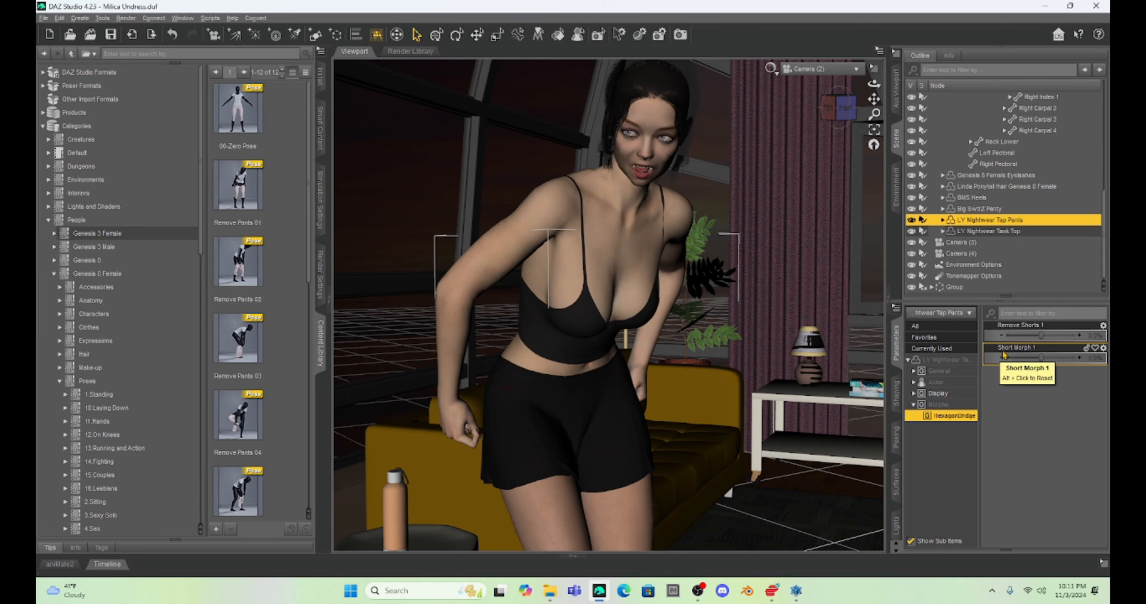
drag(1040, 358, 1087, 390)
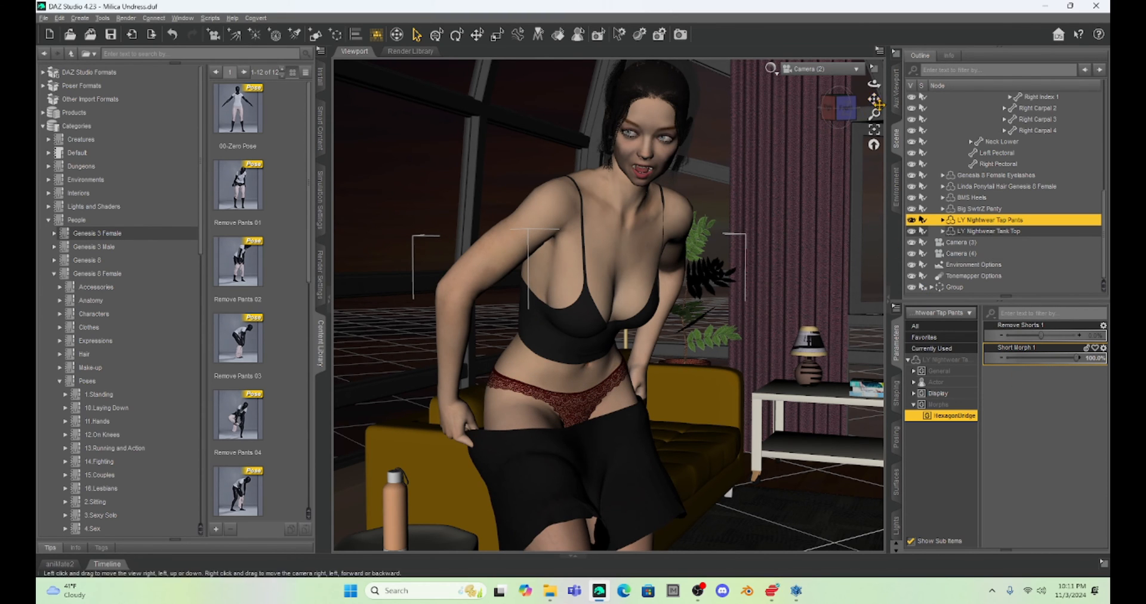
Step: Lower the Bend of the Right Index 1 joint past -2.96 and raise the Right Index 2 Bend to 105 at the waistband
drag(873, 98, 877, 94)
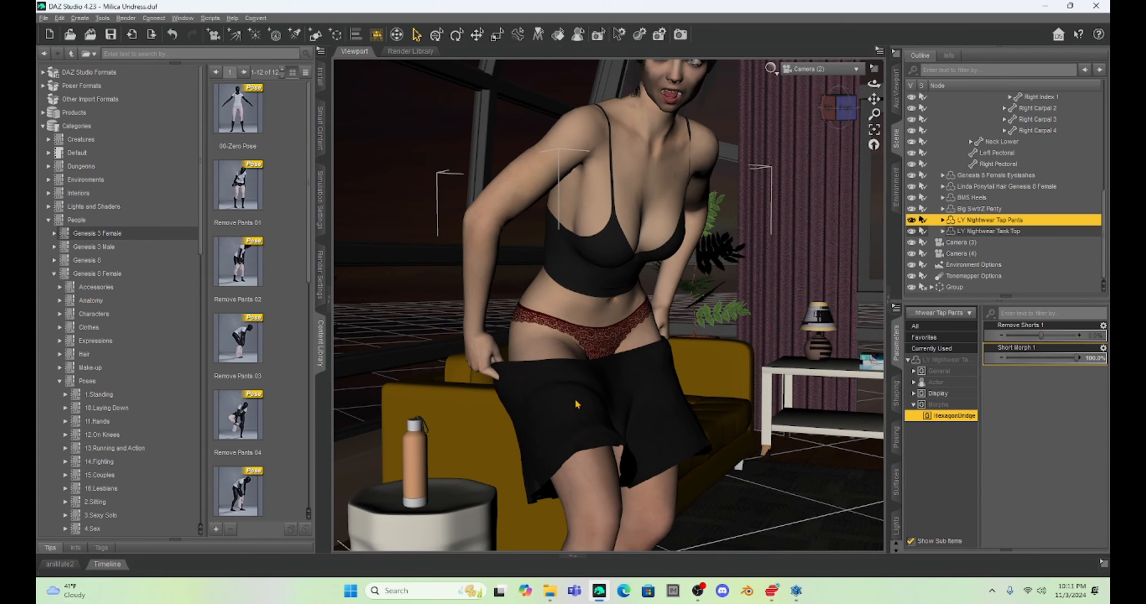
click(492, 375)
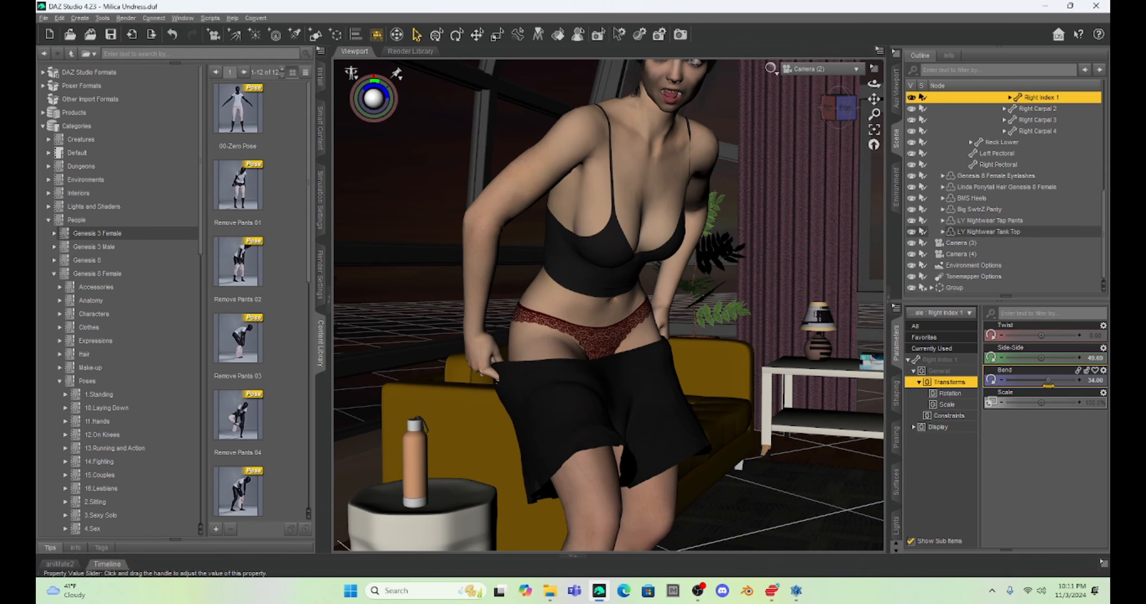
drag(1048, 381, 1029, 375)
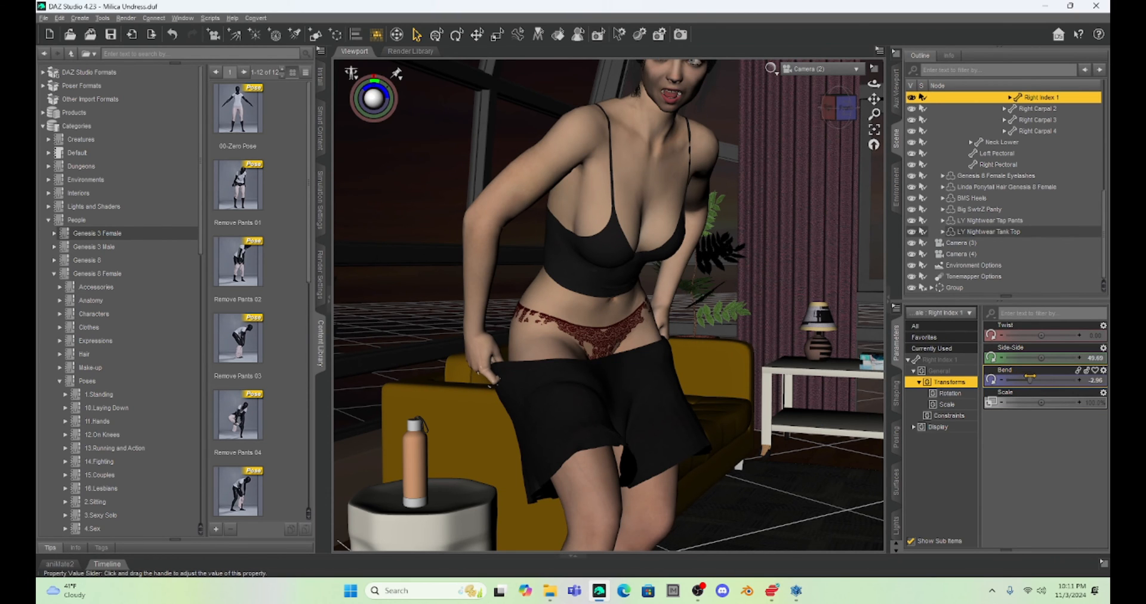
scroll(1006, 148, up, 1)
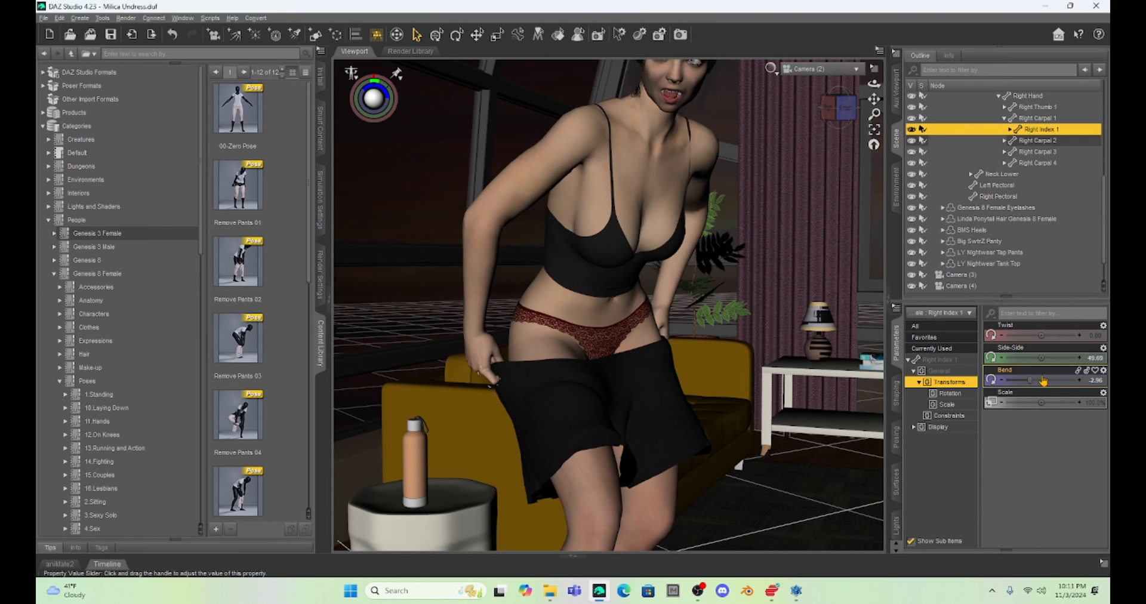
mouse_move(1033, 388)
drag(1030, 380, 1017, 380)
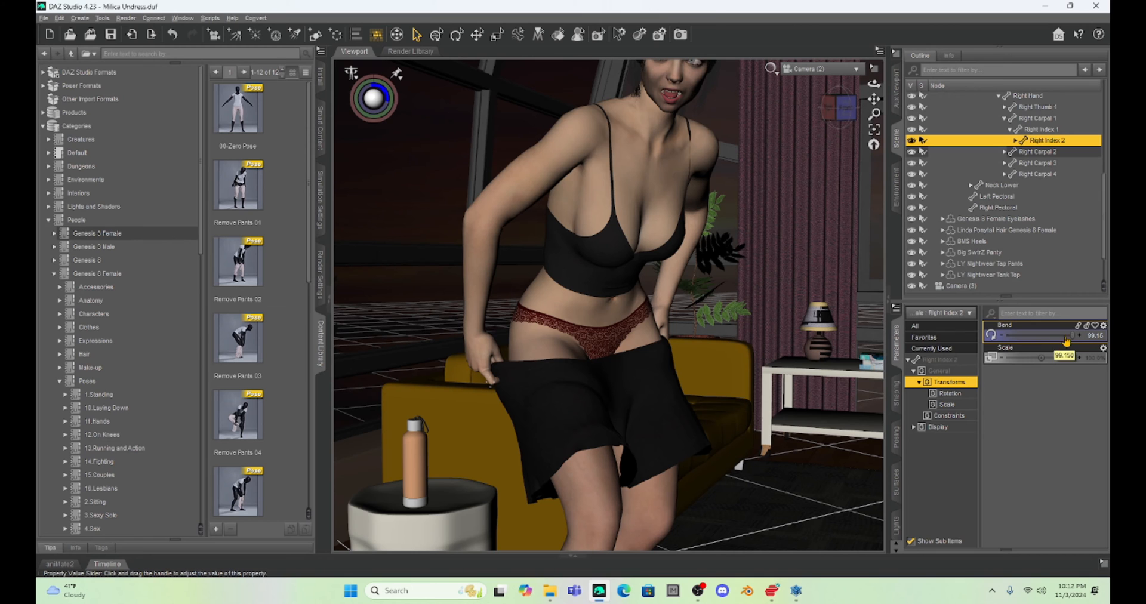
drag(1072, 336, 1089, 378)
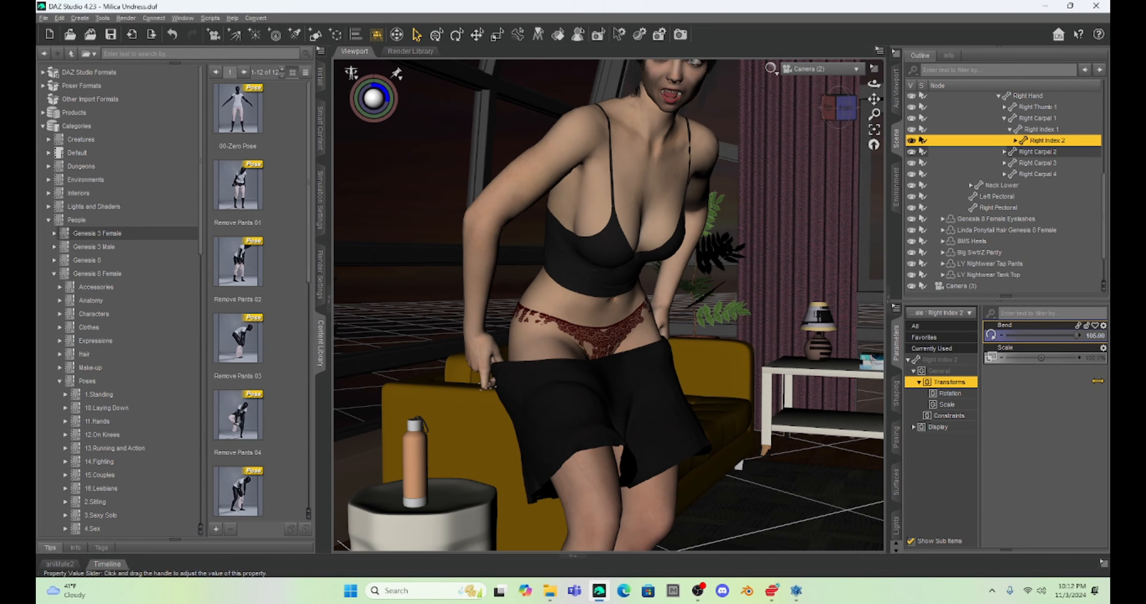
Step: Set the Right Index 3 Bend to 58.32, lower the Left Index 1 Side-Side past -7.92 and adjust the Left Index 3 Bend to grip the waistband
click(495, 387)
drag(838, 108, 719, 297)
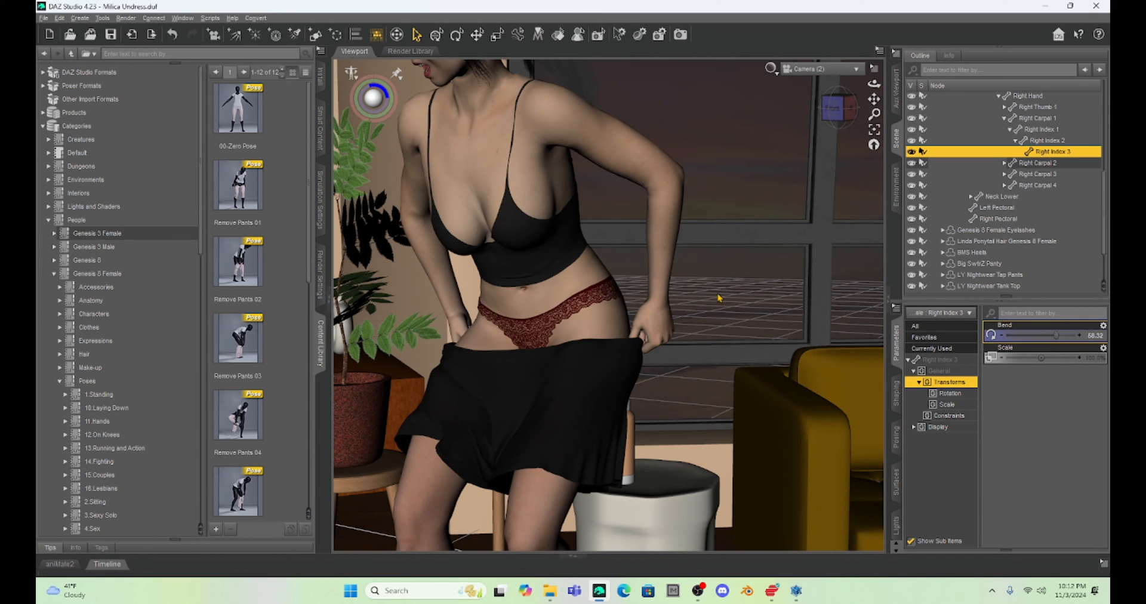
click(648, 352)
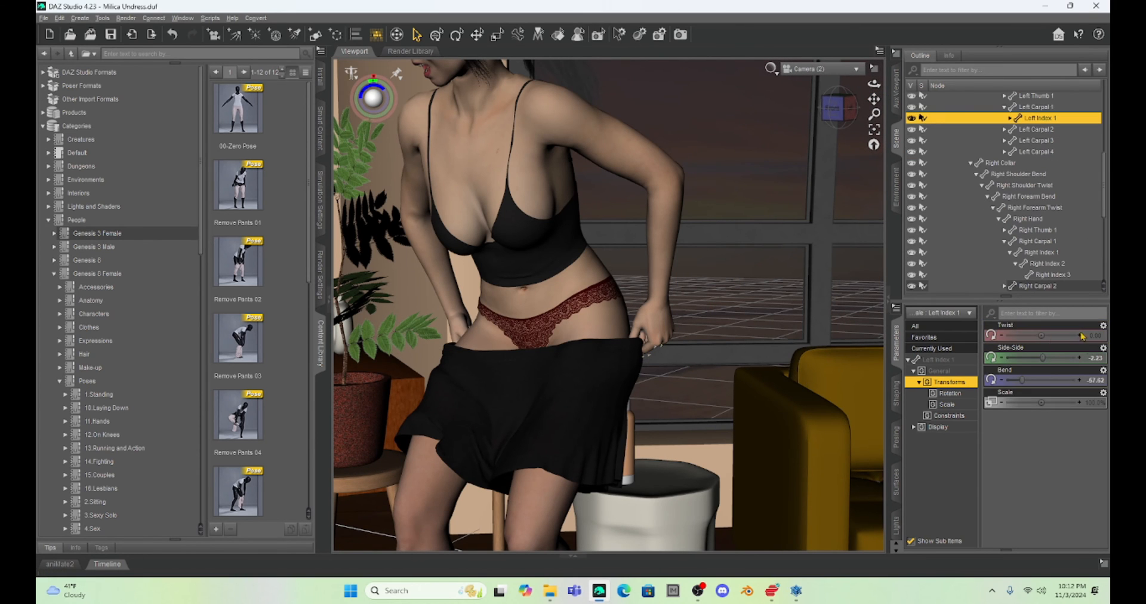
drag(1042, 358, 1036, 358)
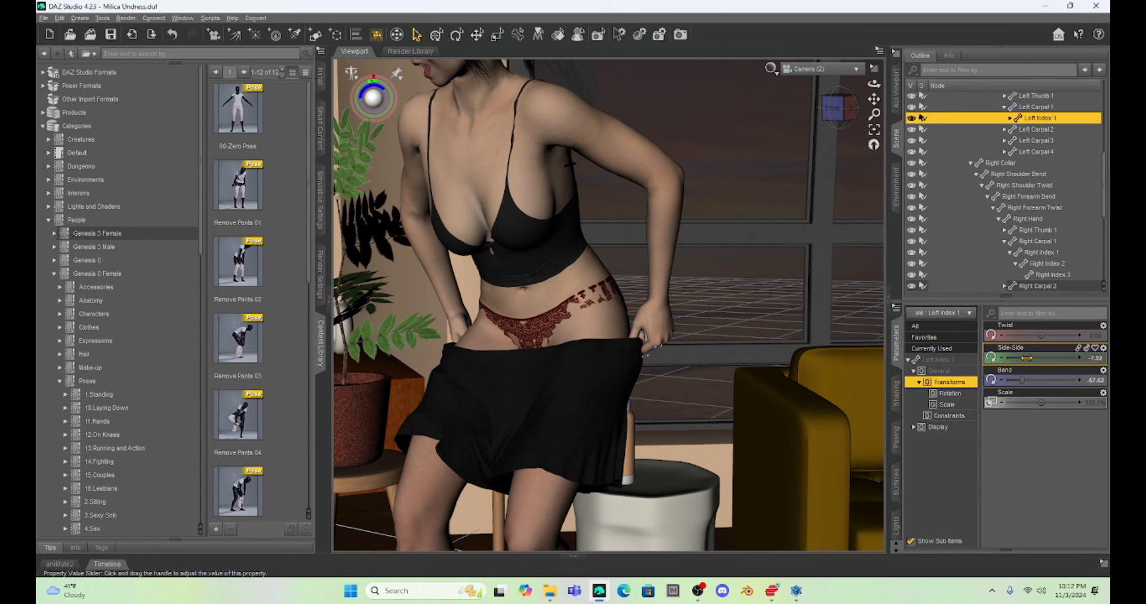
drag(1026, 358, 1011, 358)
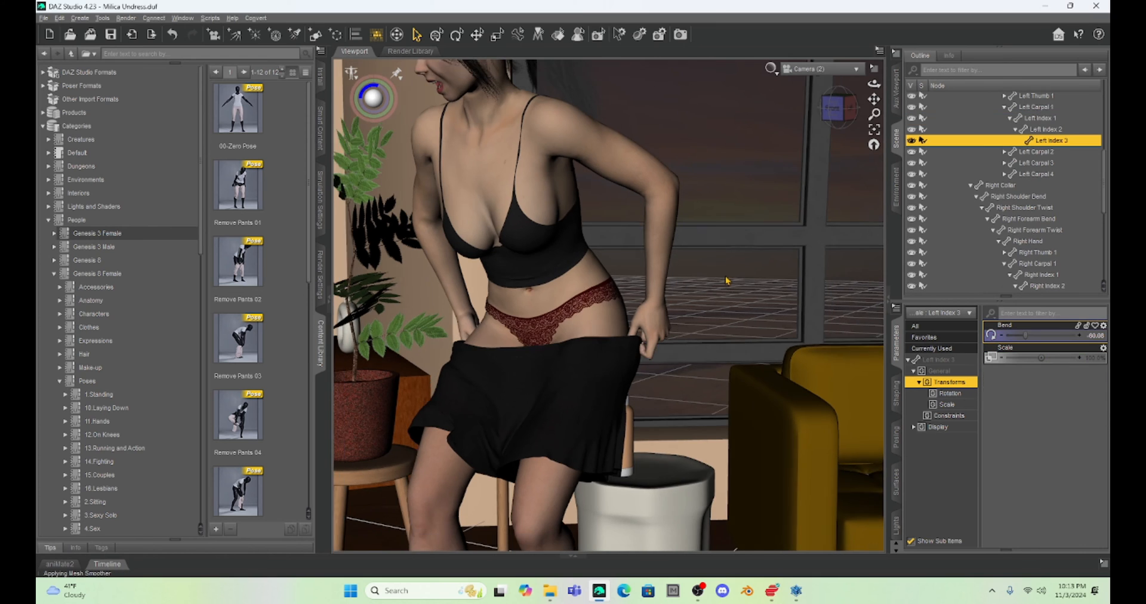
Step: Check the Tap Pants from the side and front, select the Right Thigh Bend at the hem and switch to Hexagon
scroll(730, 280, down, 5)
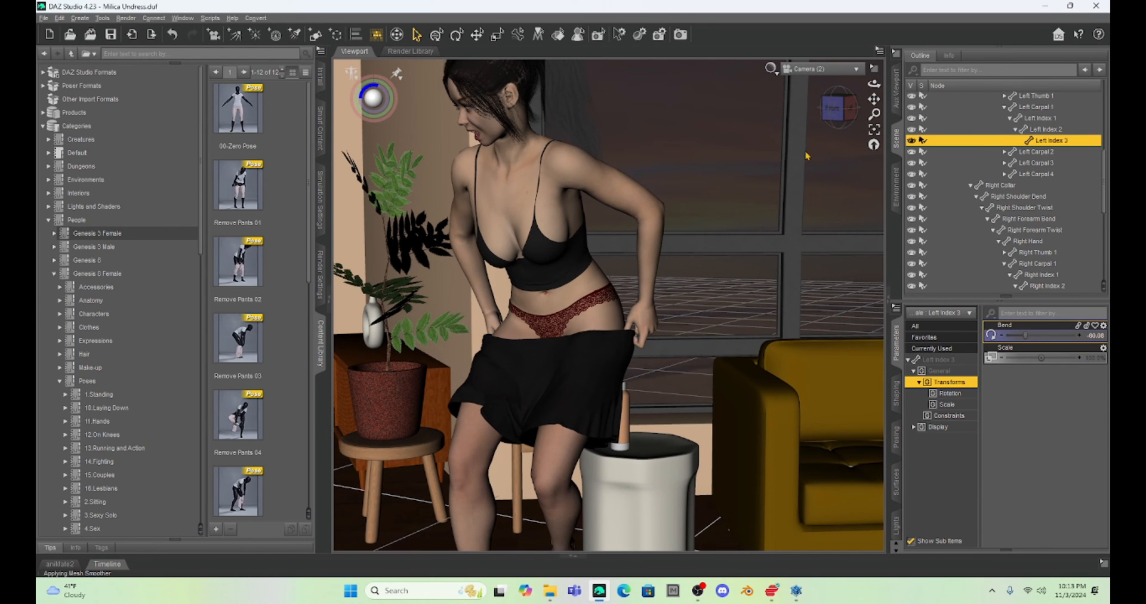
drag(832, 107, 851, 164)
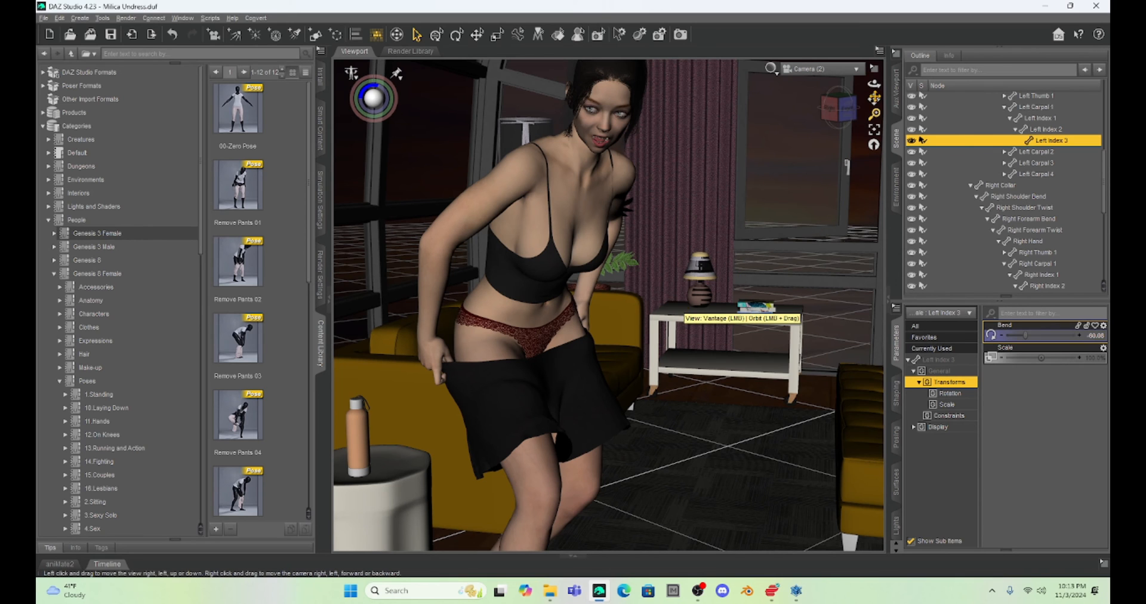
drag(874, 99, 869, 102)
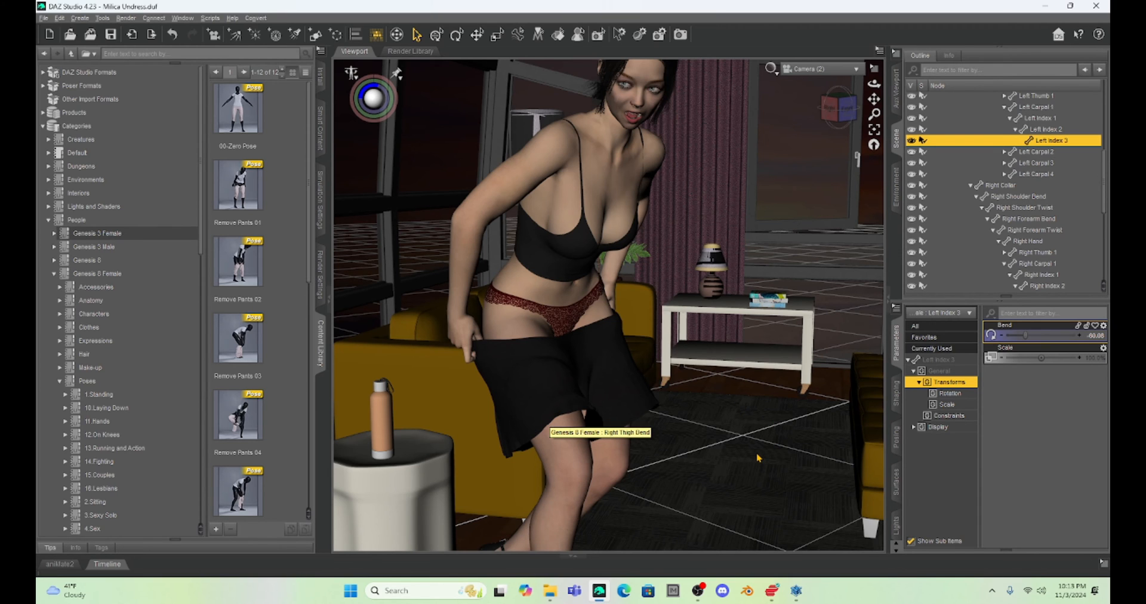
click(598, 435)
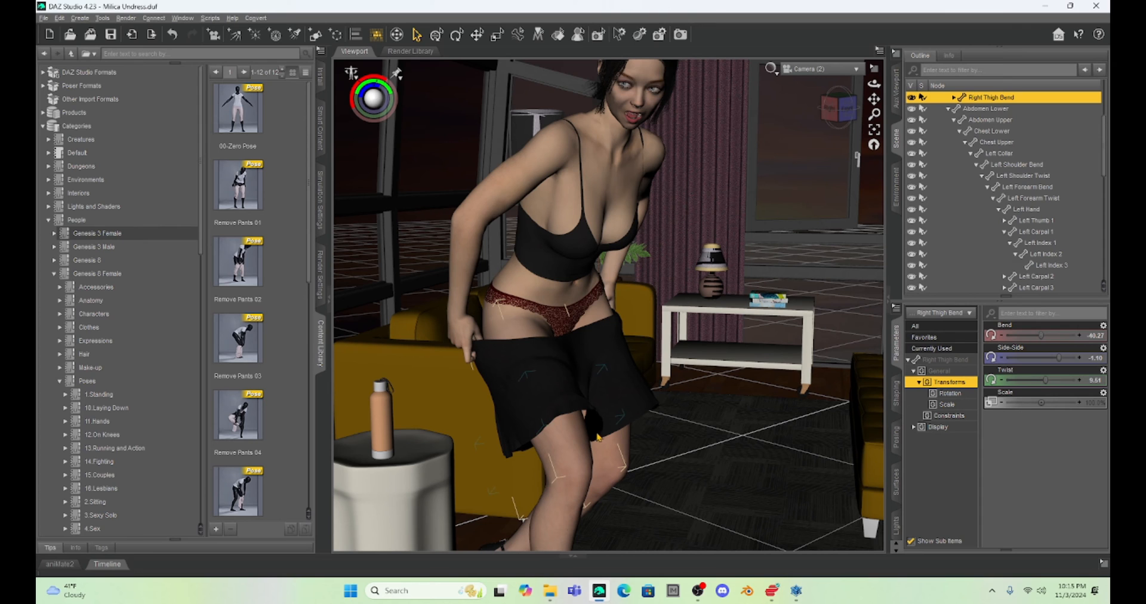
click(796, 590)
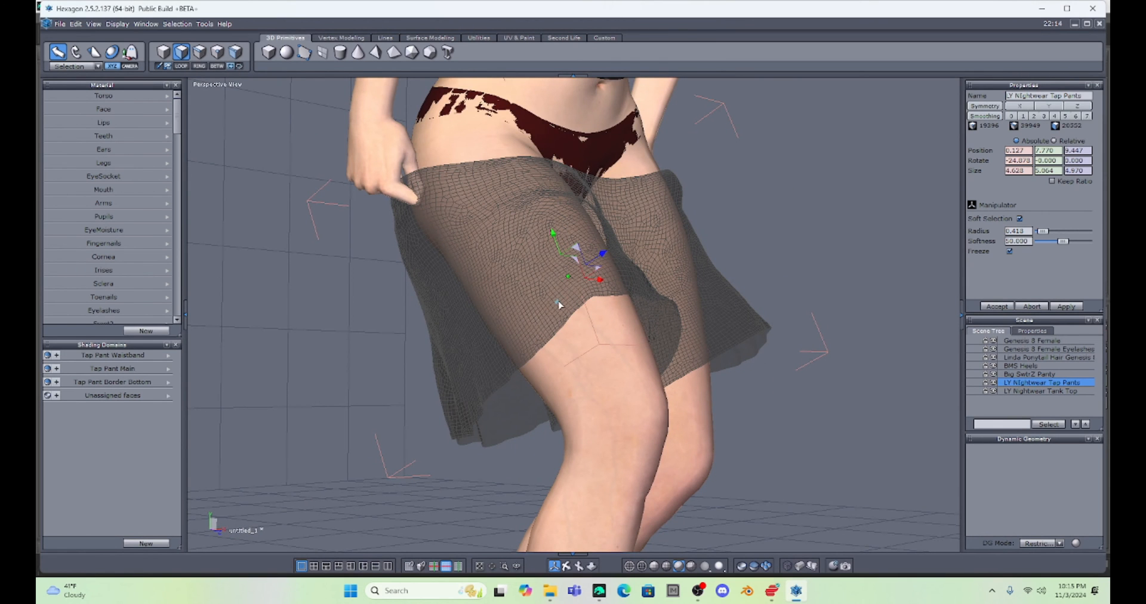
Step: Select the hem edges between two points over the front of the right thigh, set the soft selection radius to 0.572 and pull the hem down slightly
click(559, 311)
click(613, 297)
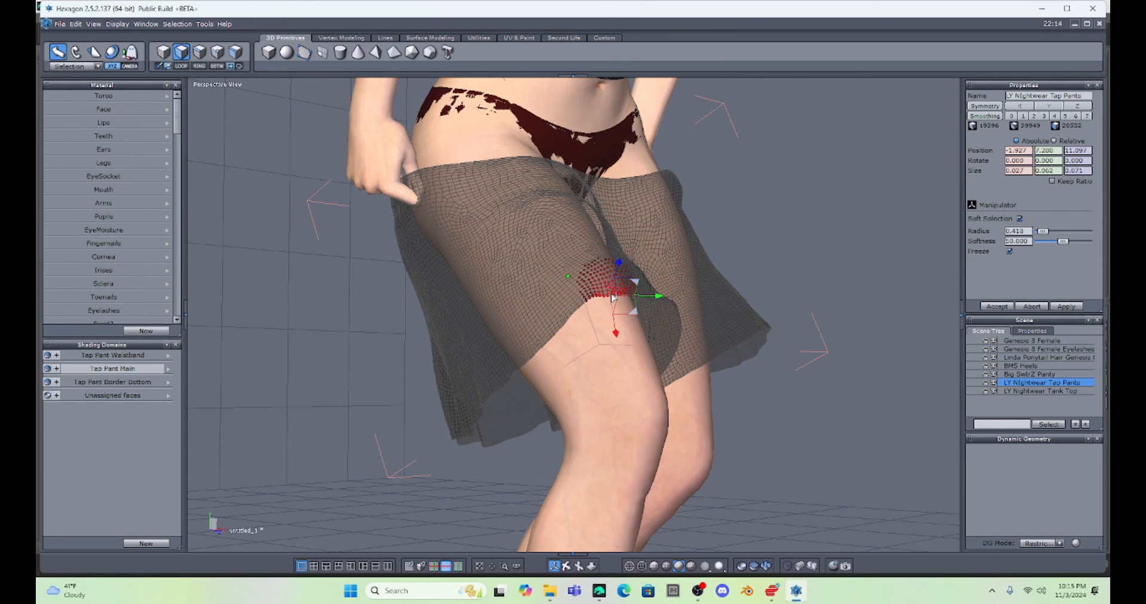
scroll(613, 297, up, 2)
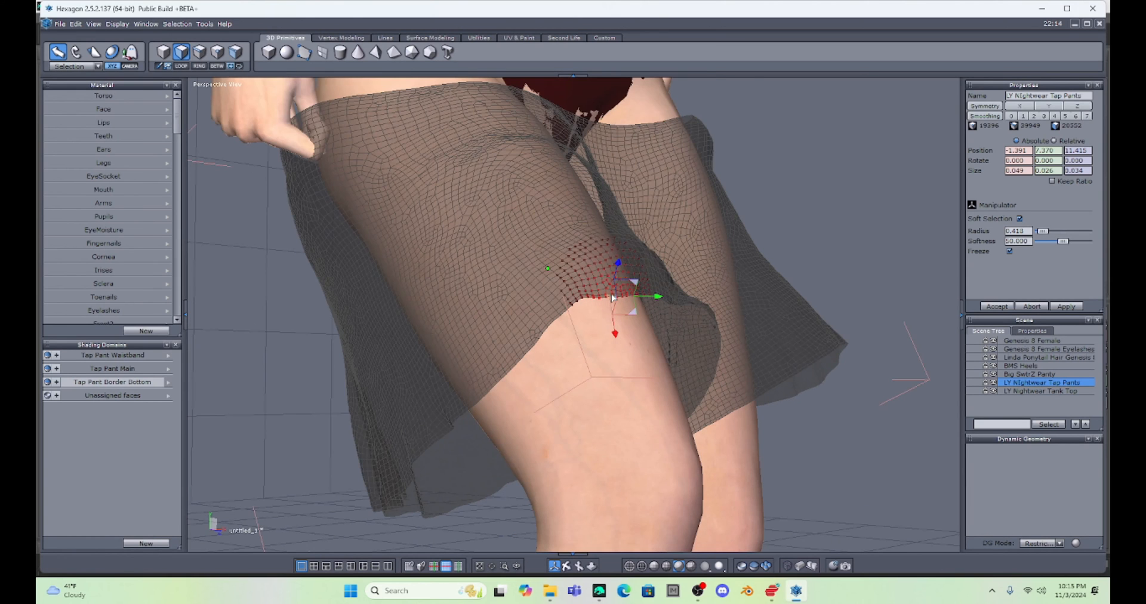
scroll(613, 298, up, 1)
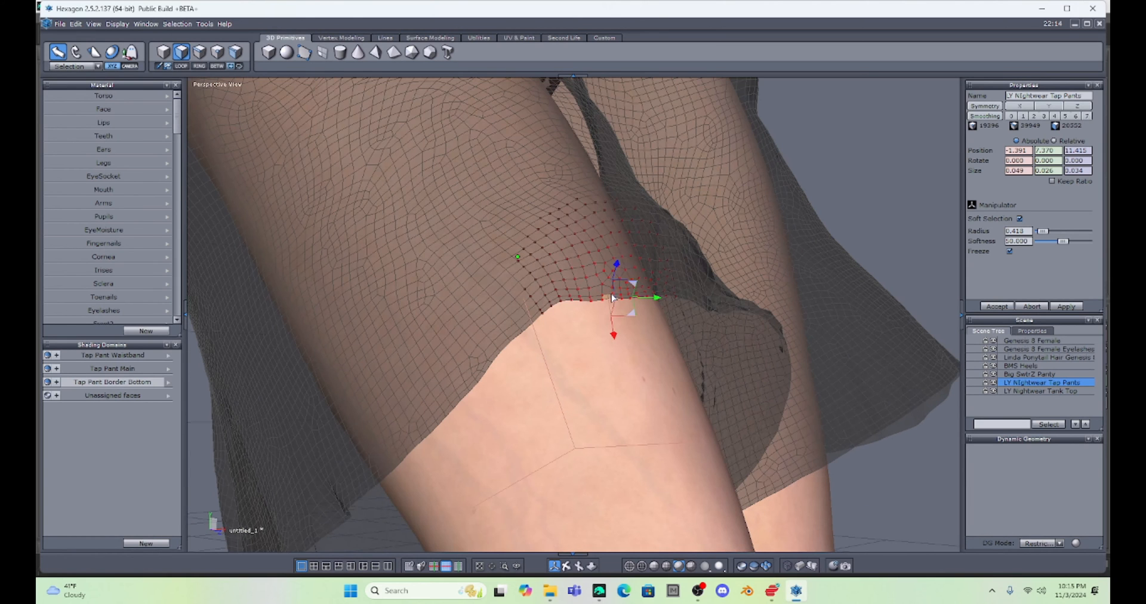
click(515, 339)
shift+click(637, 300)
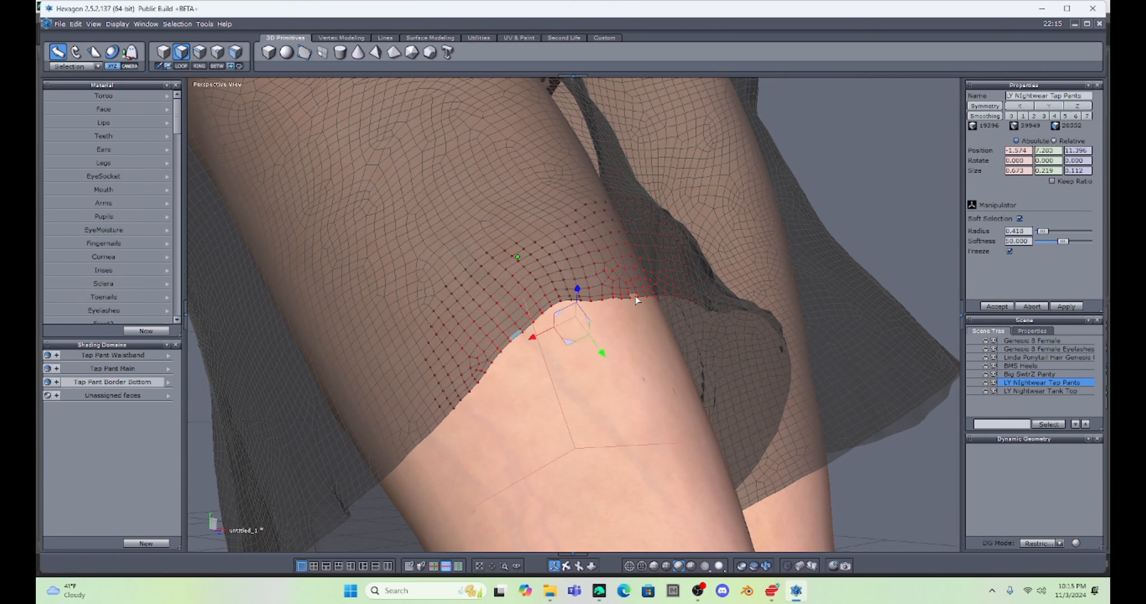
click(218, 67)
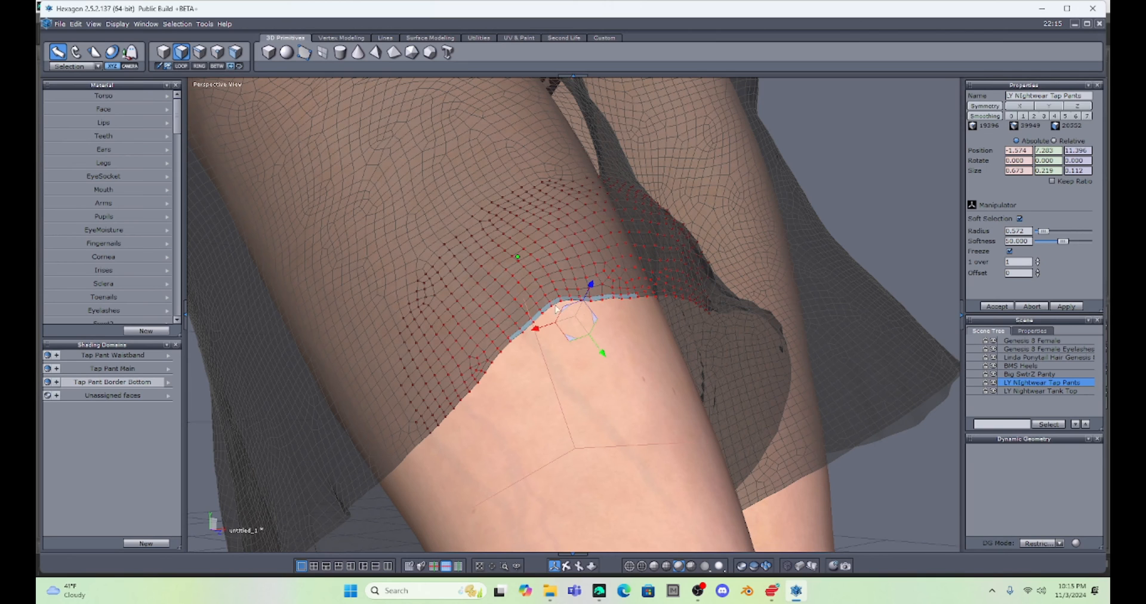
mouse_move(590, 286)
mouse_down()
mouse_move(579, 305)
mouse_move(580, 288)
mouse_up()
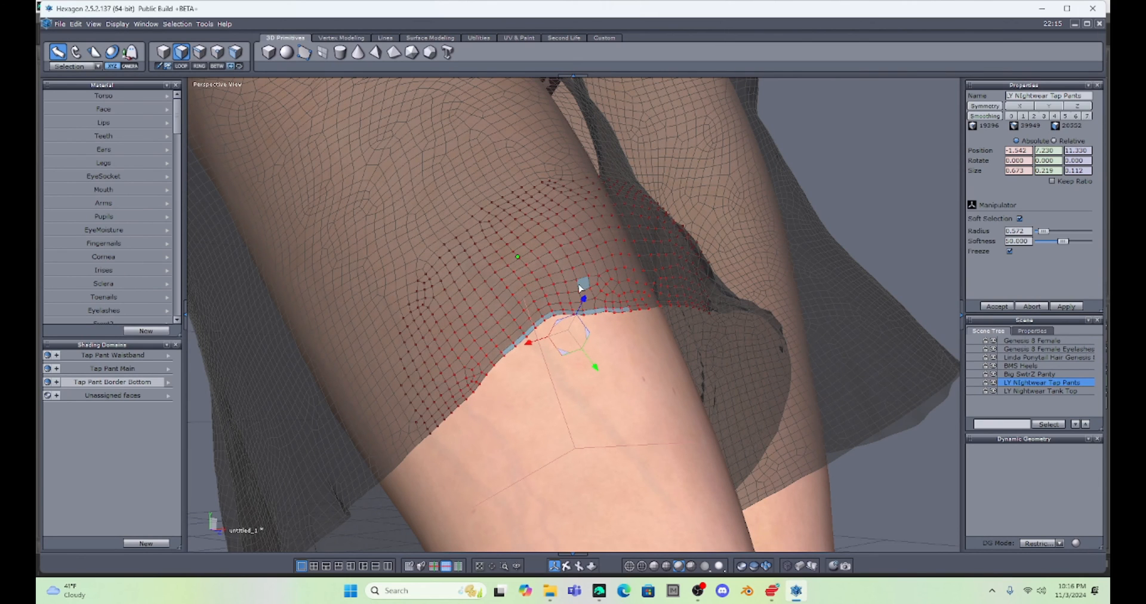
Step: Select the run of hem edges on the outer front of the right thigh and pull that section down and inward
click(483, 379)
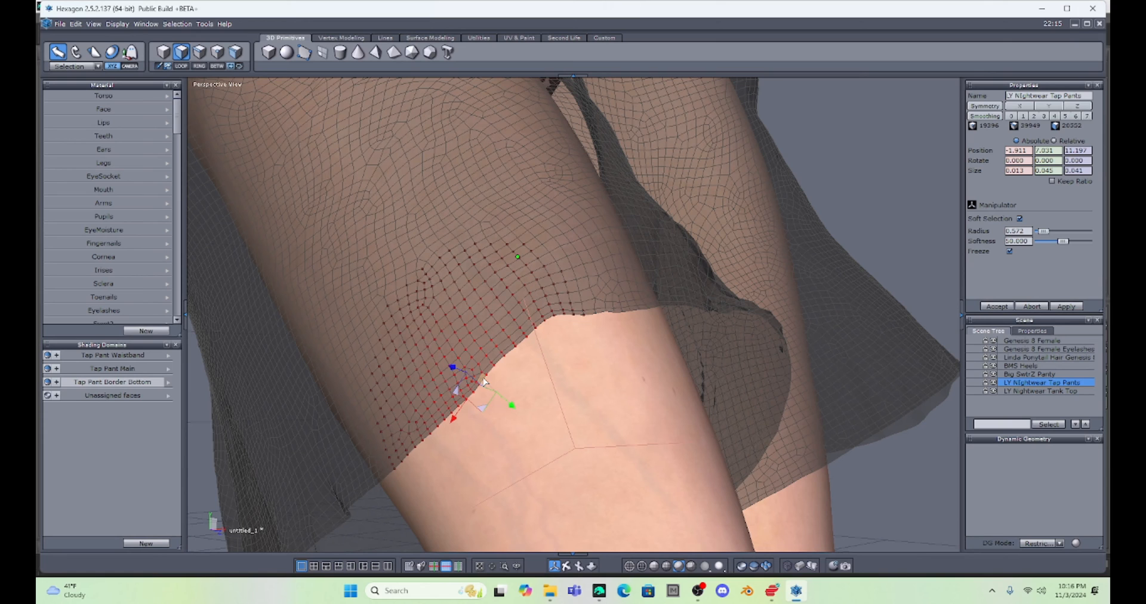
click(521, 340)
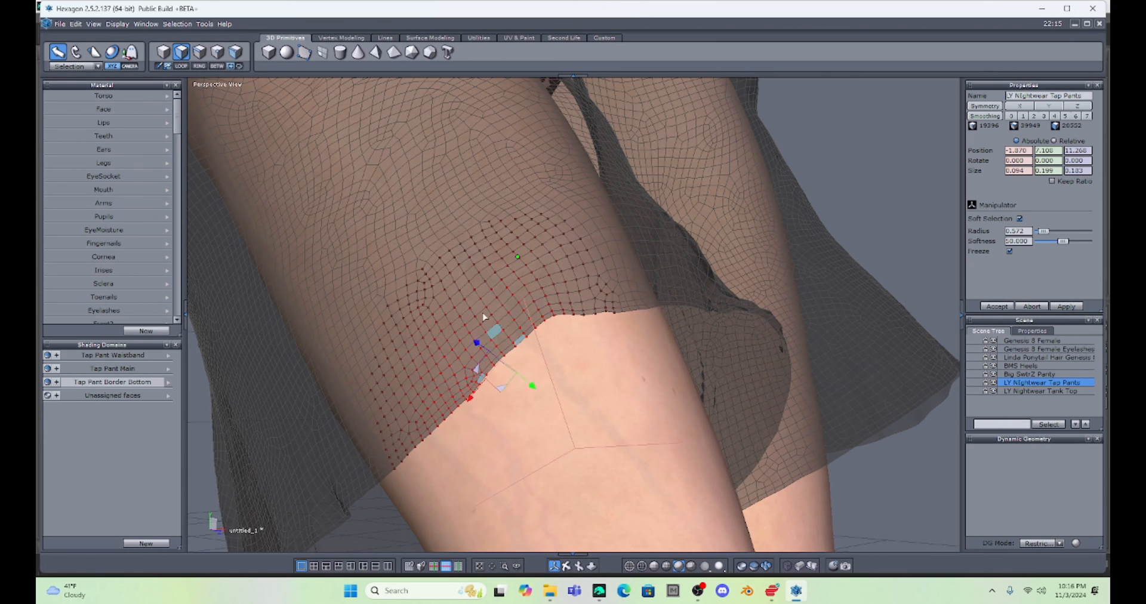
click(217, 67)
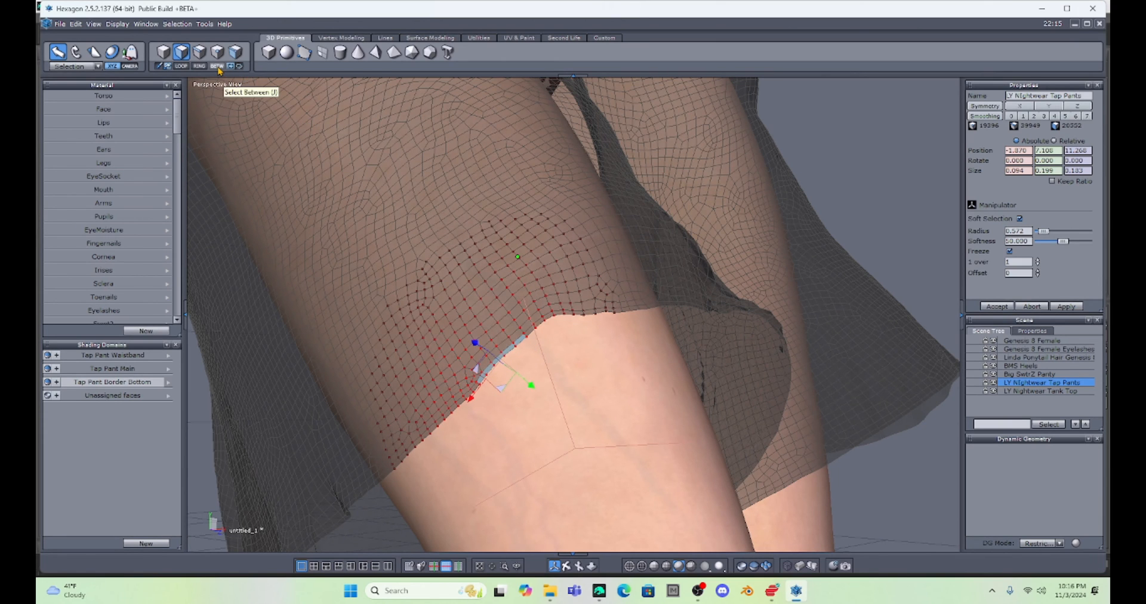
drag(477, 346, 507, 385)
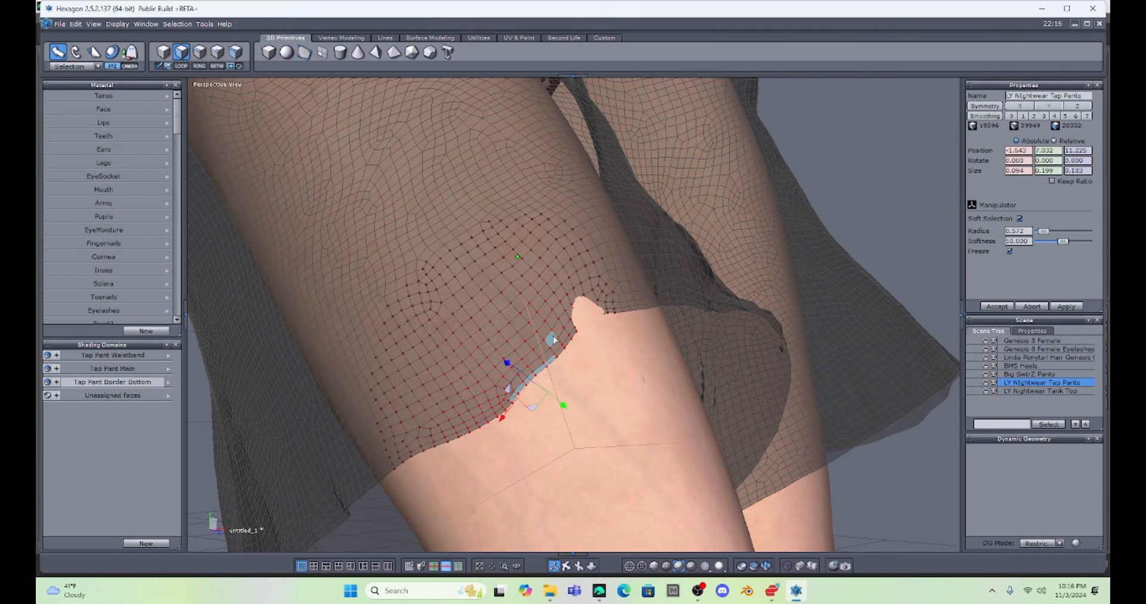
Step: Select the hem edge at the notch over the right thigh and move it outward to smooth out the gap
click(588, 315)
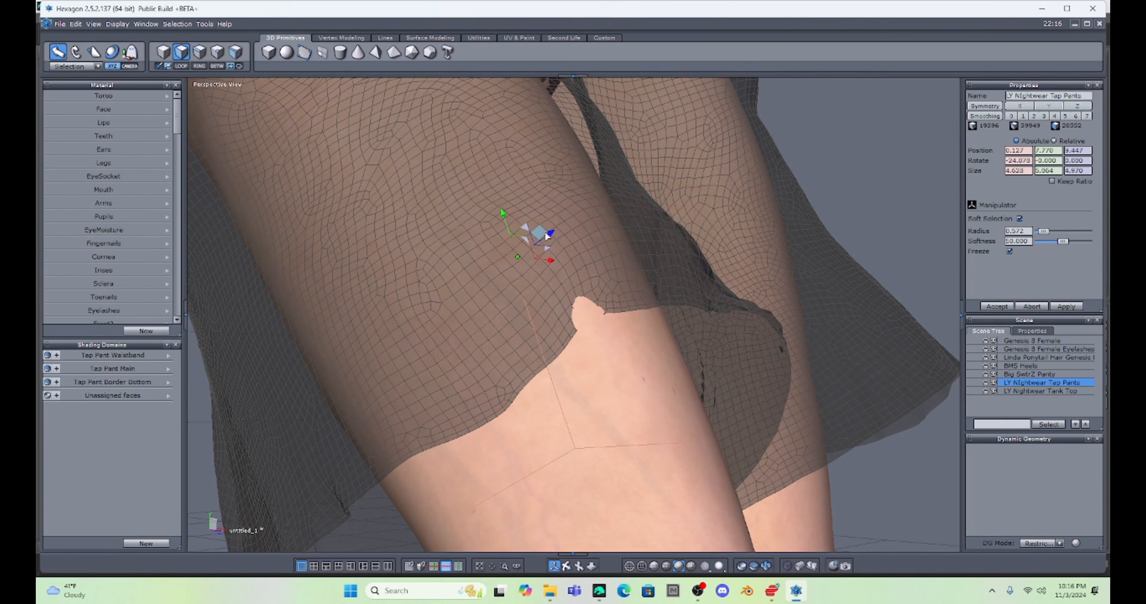
click(588, 315)
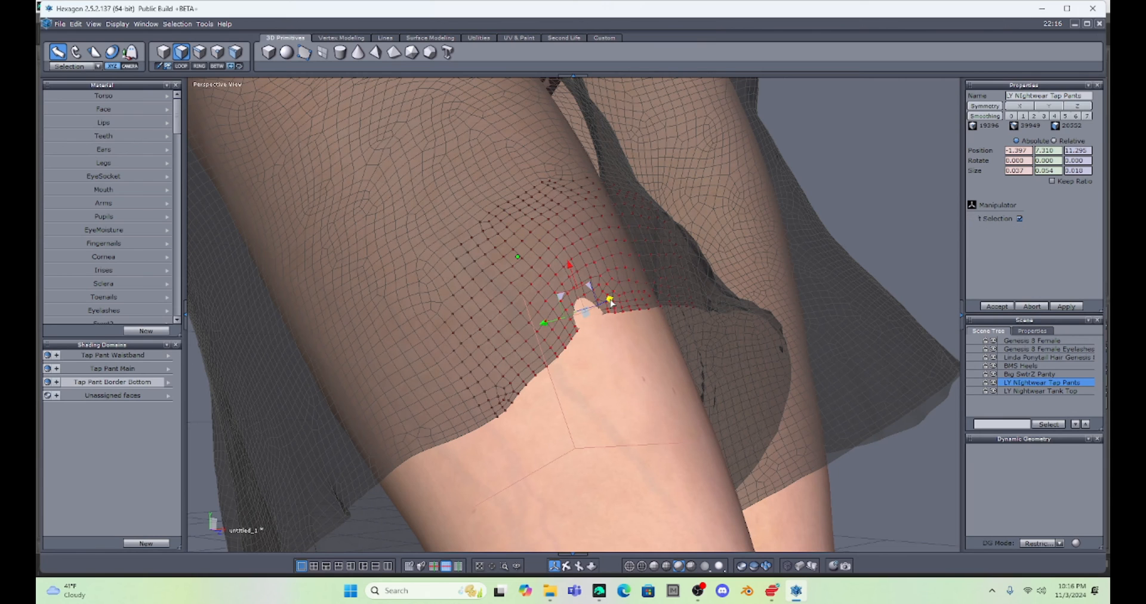
drag(614, 306, 617, 306)
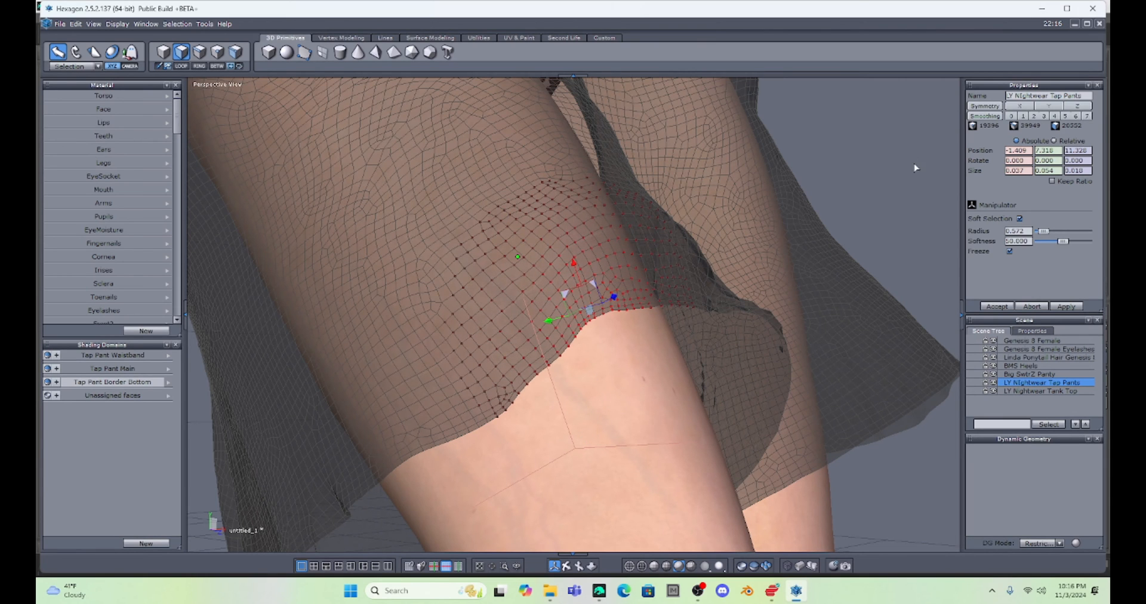
Step: Select the run of hem edges on the inner front of the right thigh and nudge it slightly outward from the leg
middle_drag(913, 197, 939, 264)
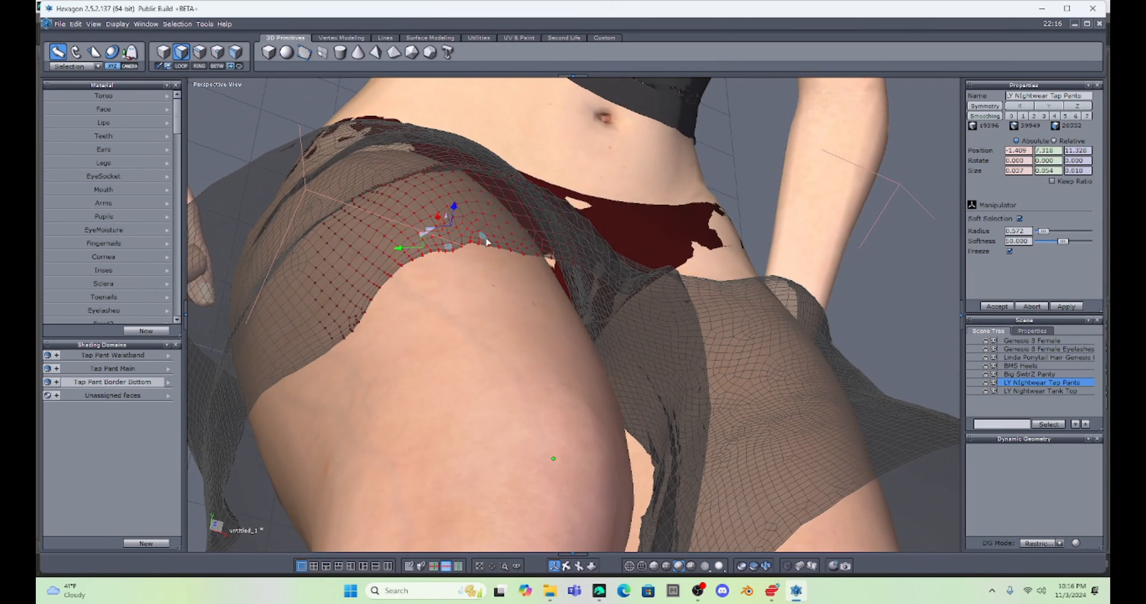
middle_drag(895, 209, 930, 346)
scroll(912, 377, up, 4)
scroll(911, 381, down, 4)
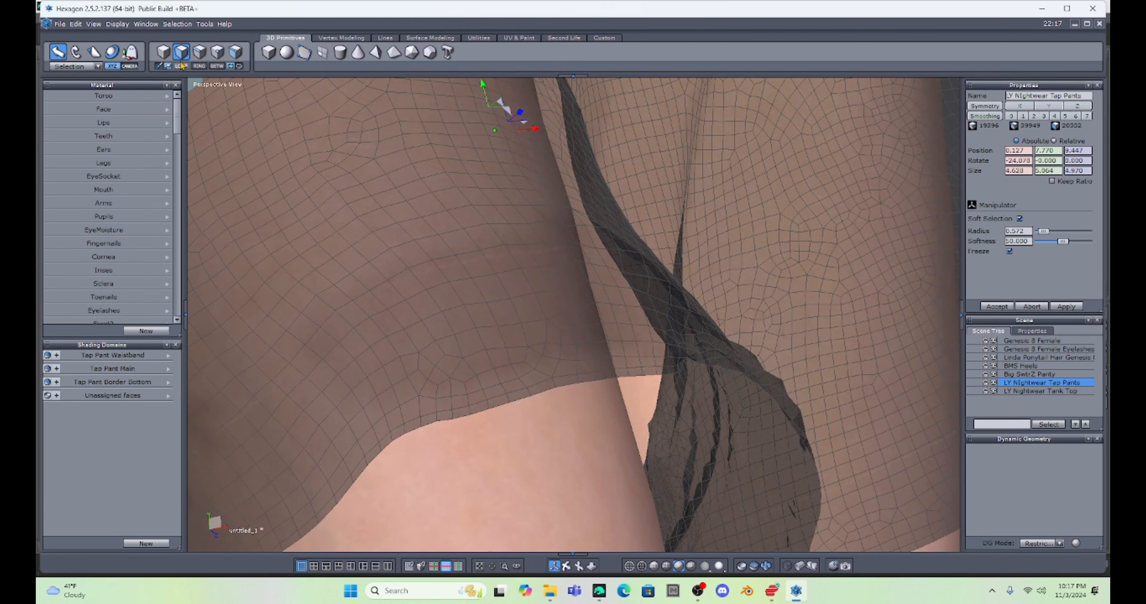
click(430, 420)
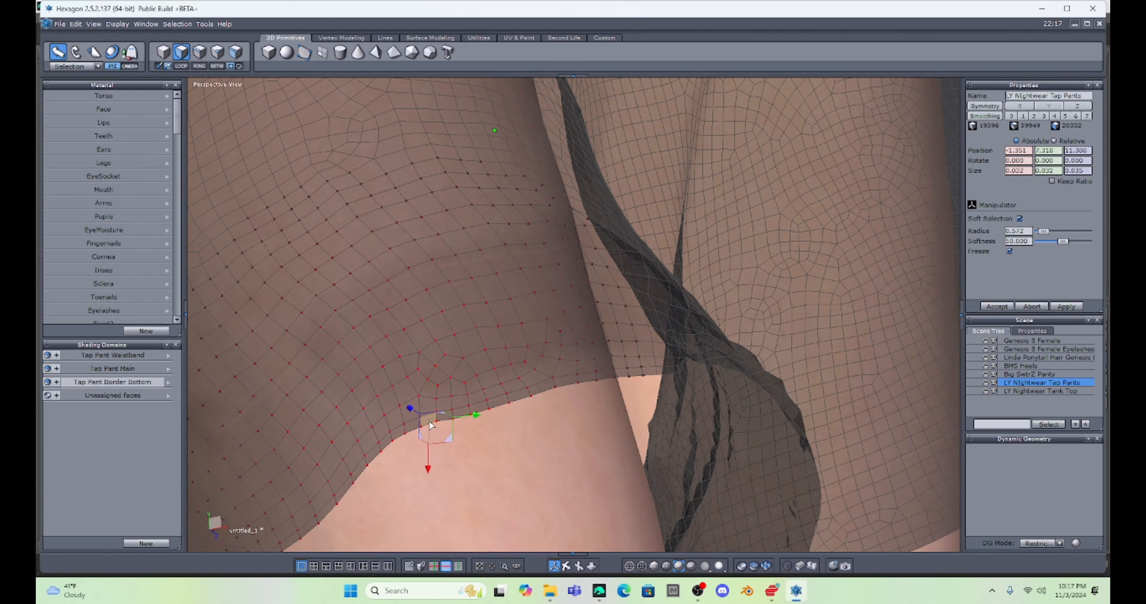
shift+click(589, 381)
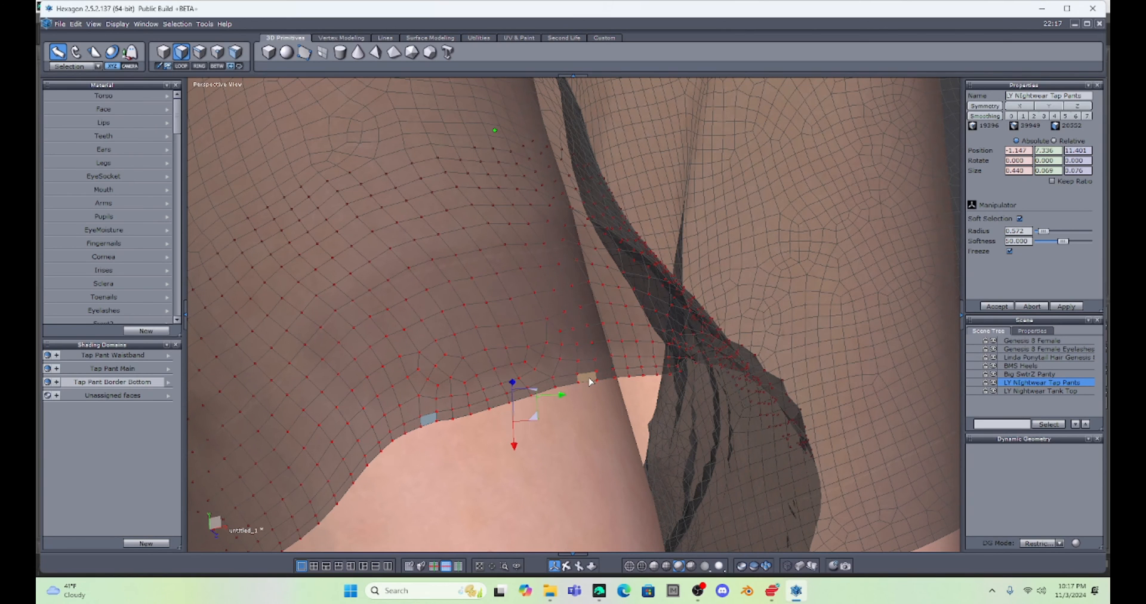
click(217, 67)
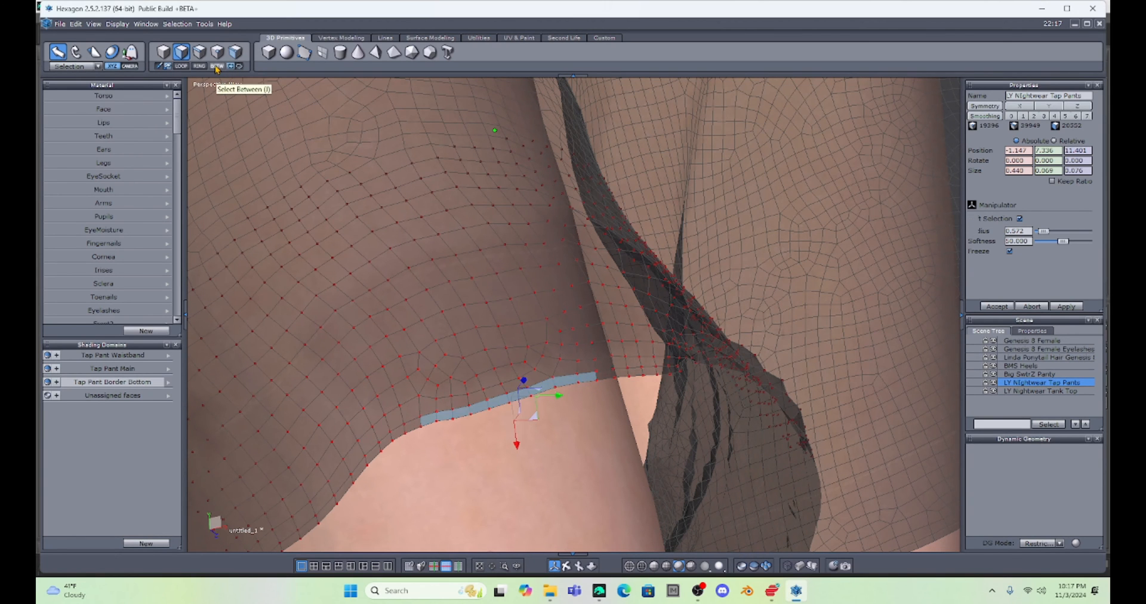
scroll(500, 341, up, 5)
scroll(500, 341, down, 5)
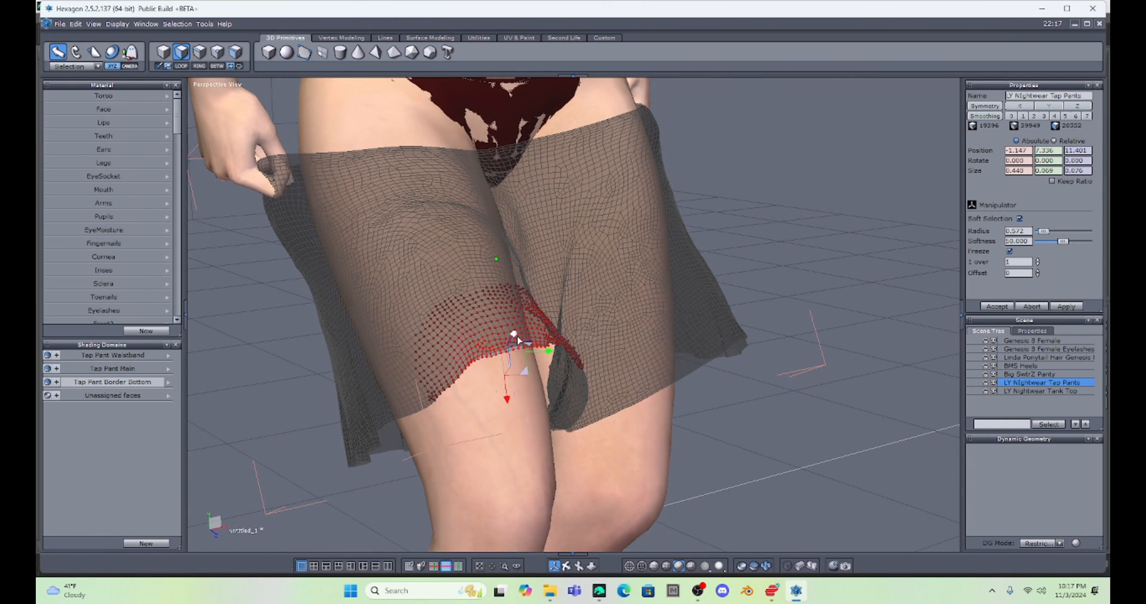
drag(513, 336, 513, 331)
Step: Inspect the adjusted right-leg hem up close and on the whole figure, send the Tap Pants to DAZ Studio and switch to that application
scroll(512, 329, down, 3)
scroll(544, 364, up, 6)
click(584, 302)
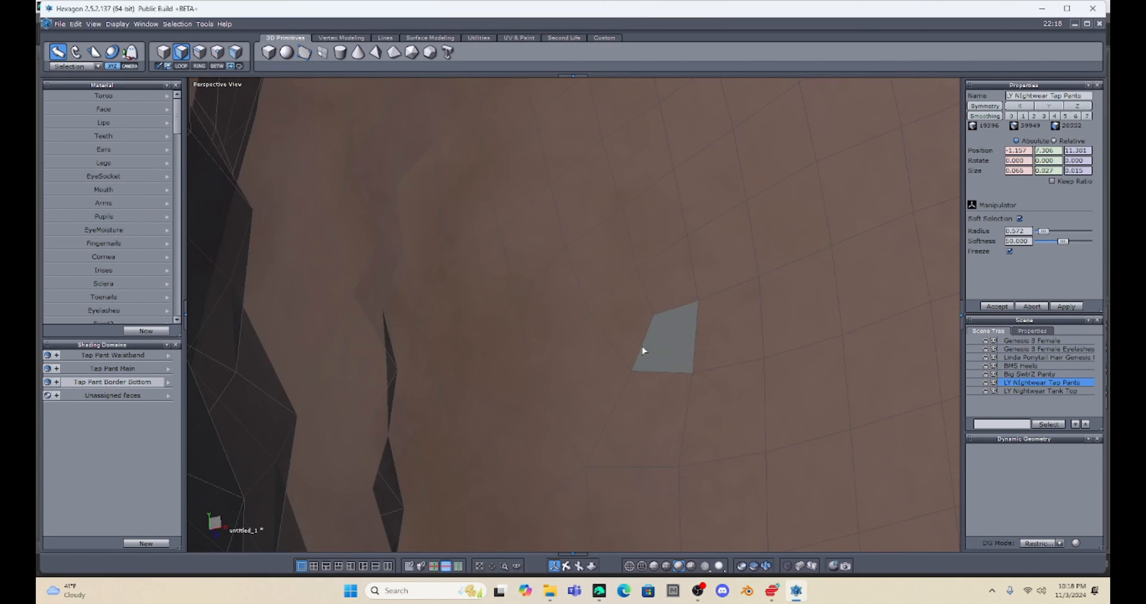
scroll(643, 351, down, 10)
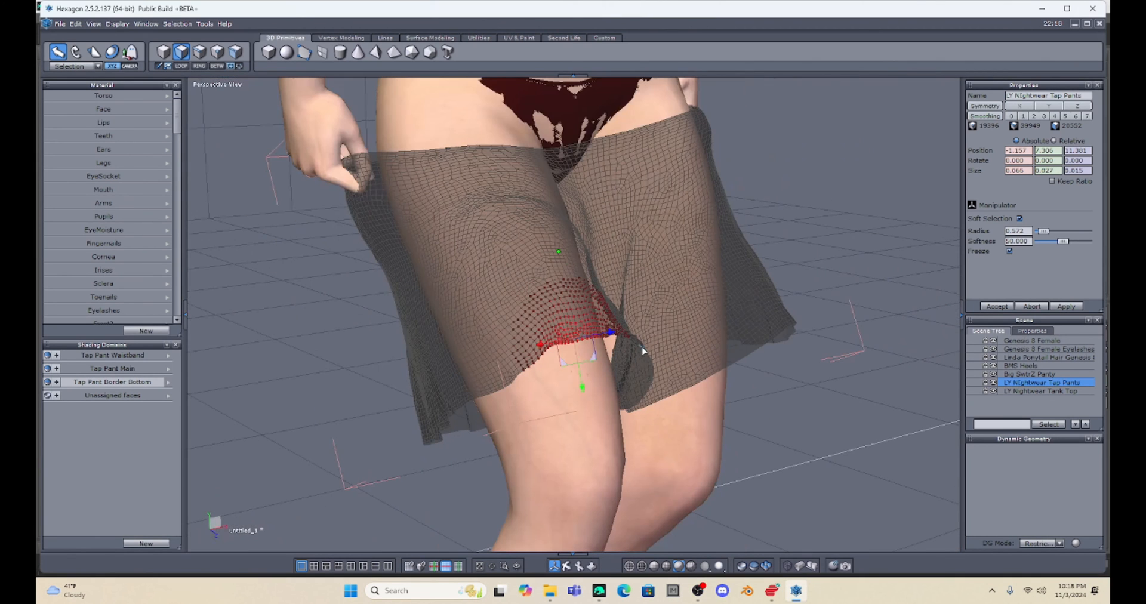
scroll(771, 369, down, 3)
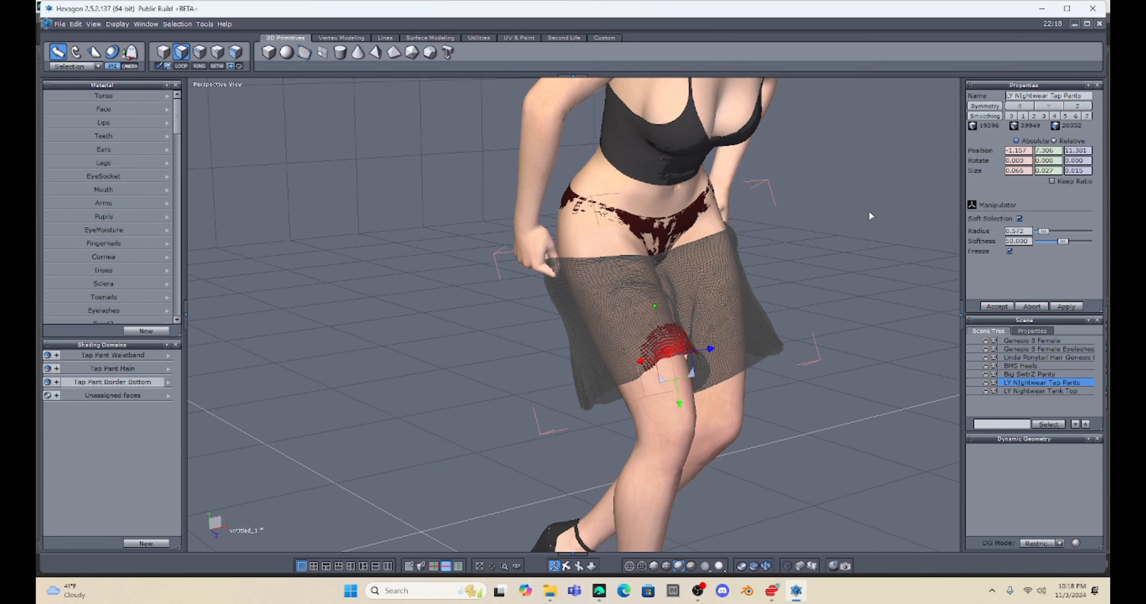
middle_drag(870, 216, 782, 246)
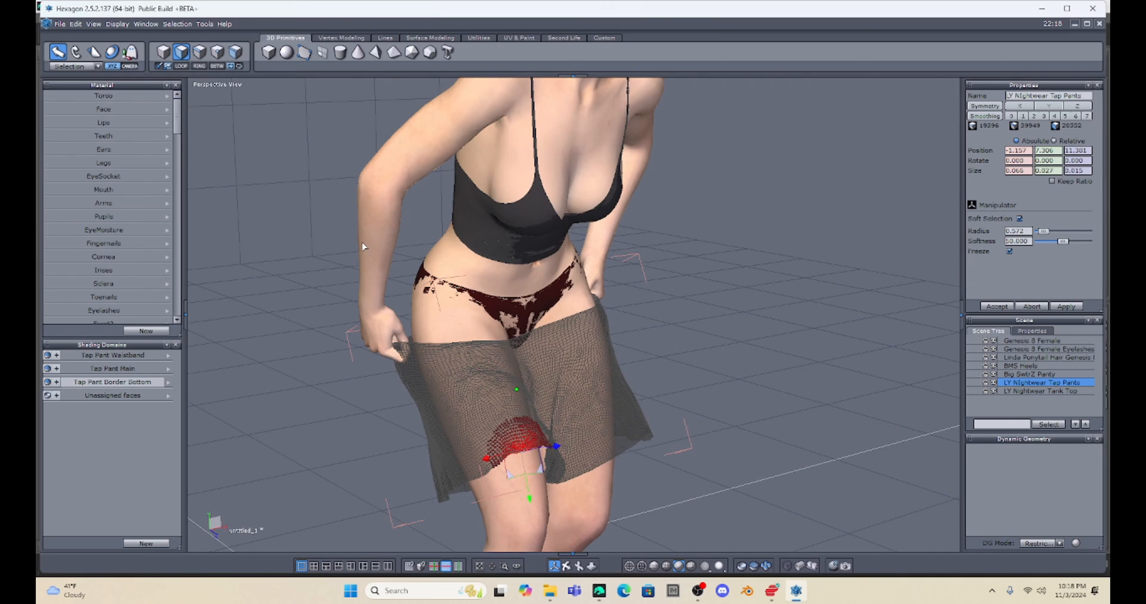
click(60, 24)
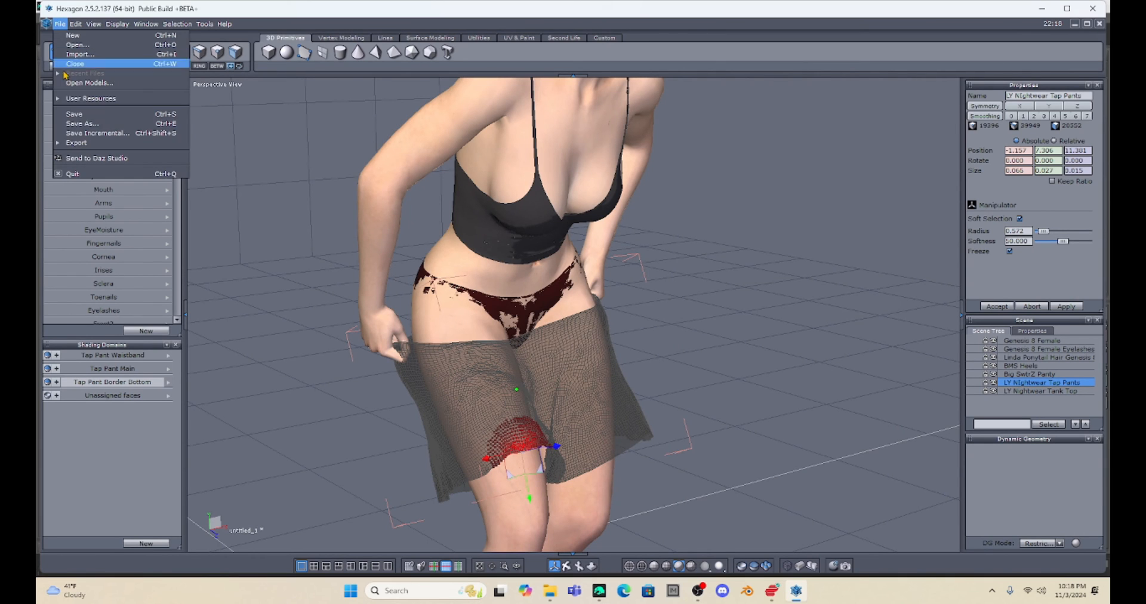
click(75, 158)
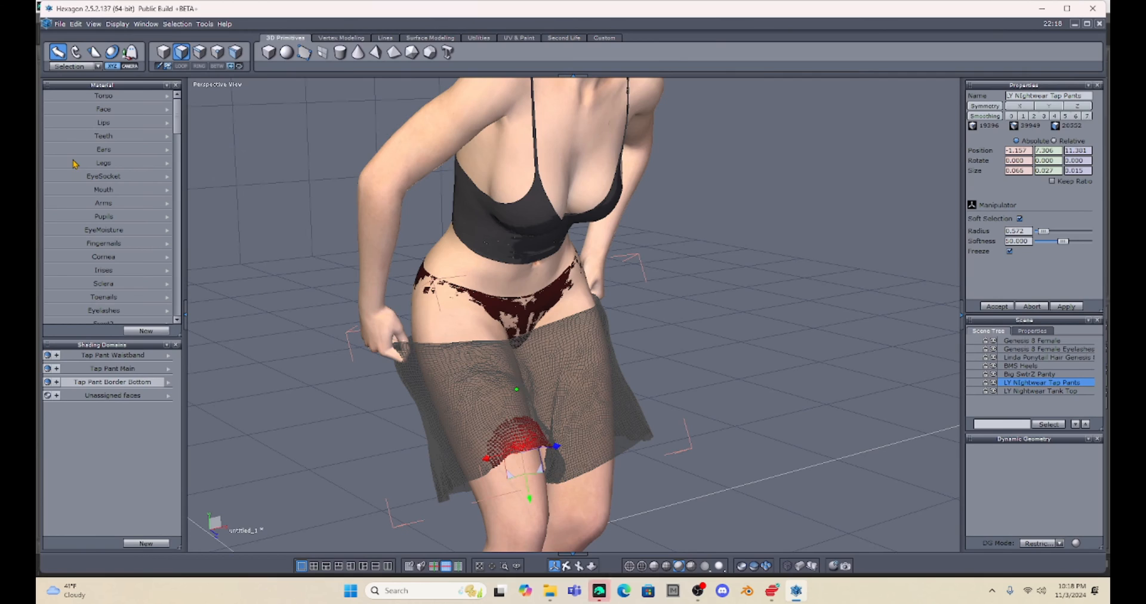
click(599, 590)
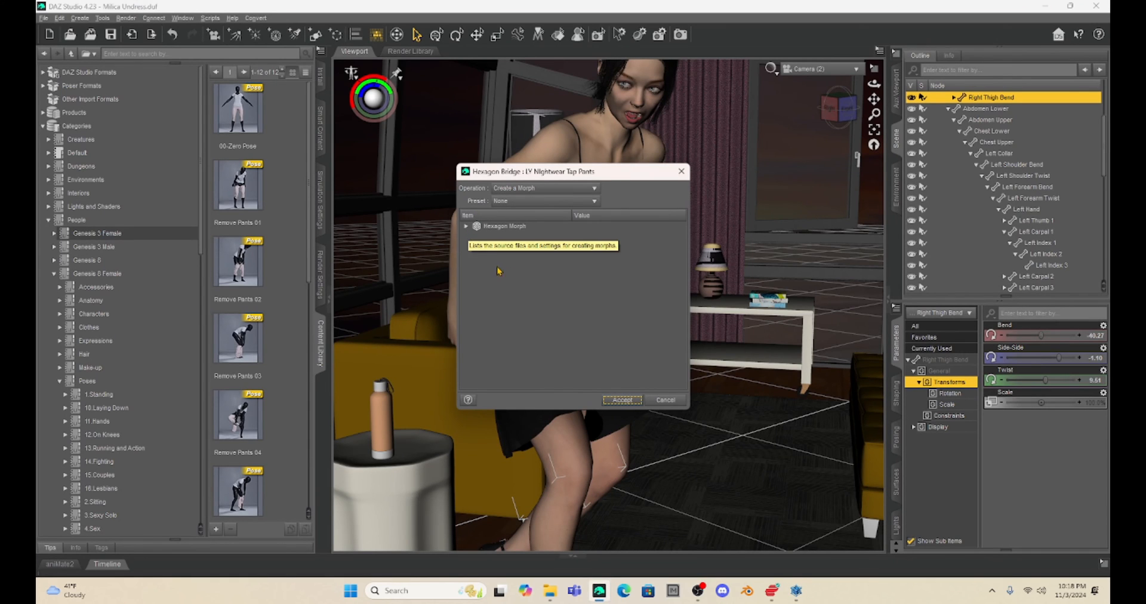
Step: Name the new Hexagon morph for the LY Nightwear Tap Pants "Short Flair Off"
click(466, 227)
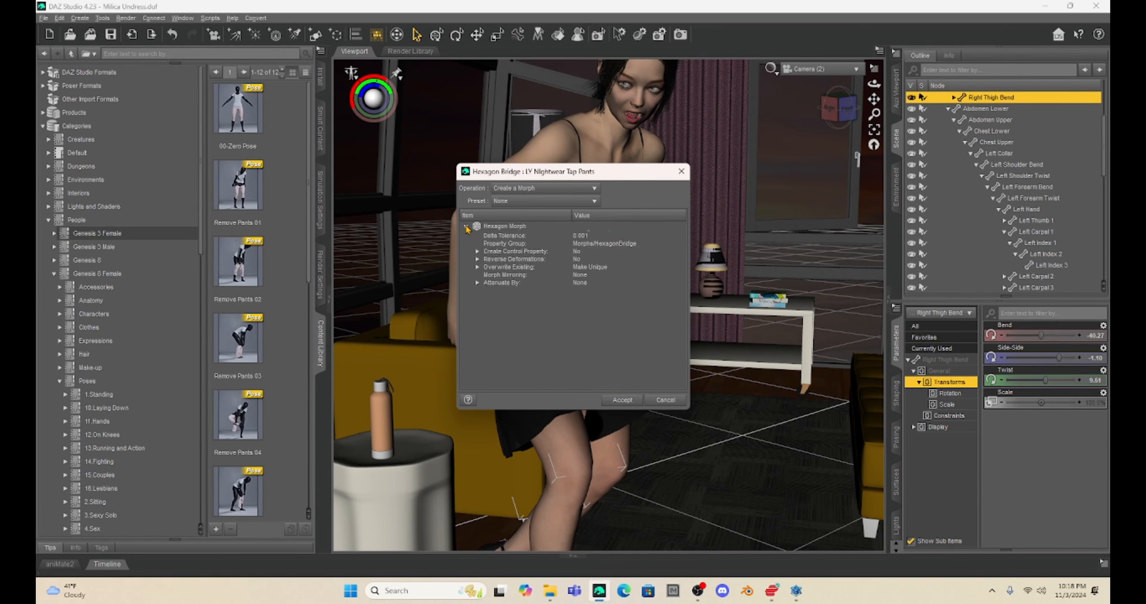
click(592, 236)
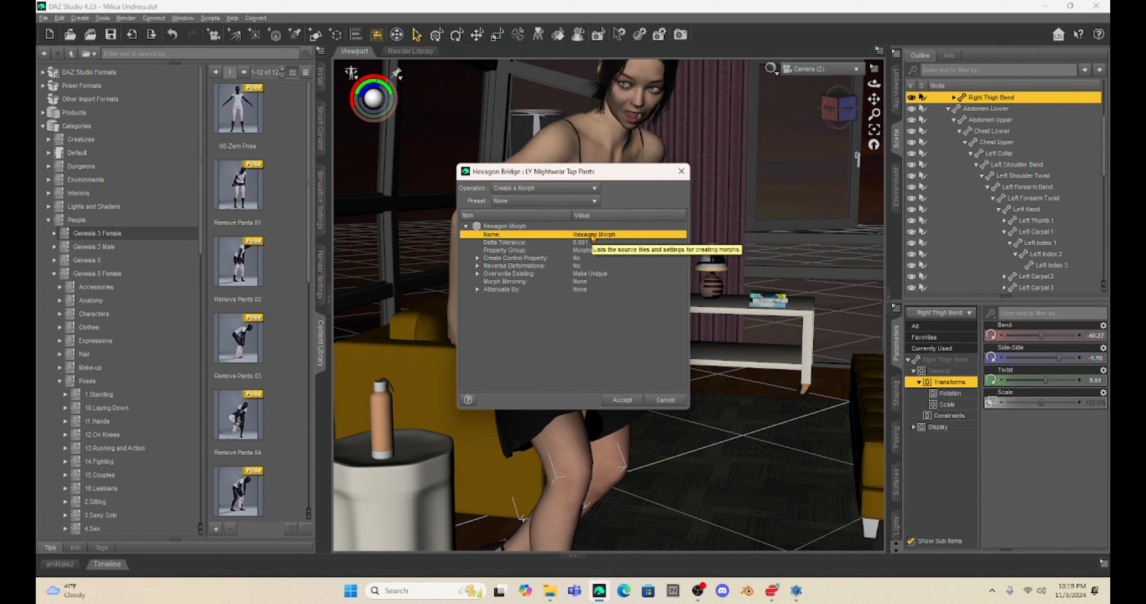
click(593, 235)
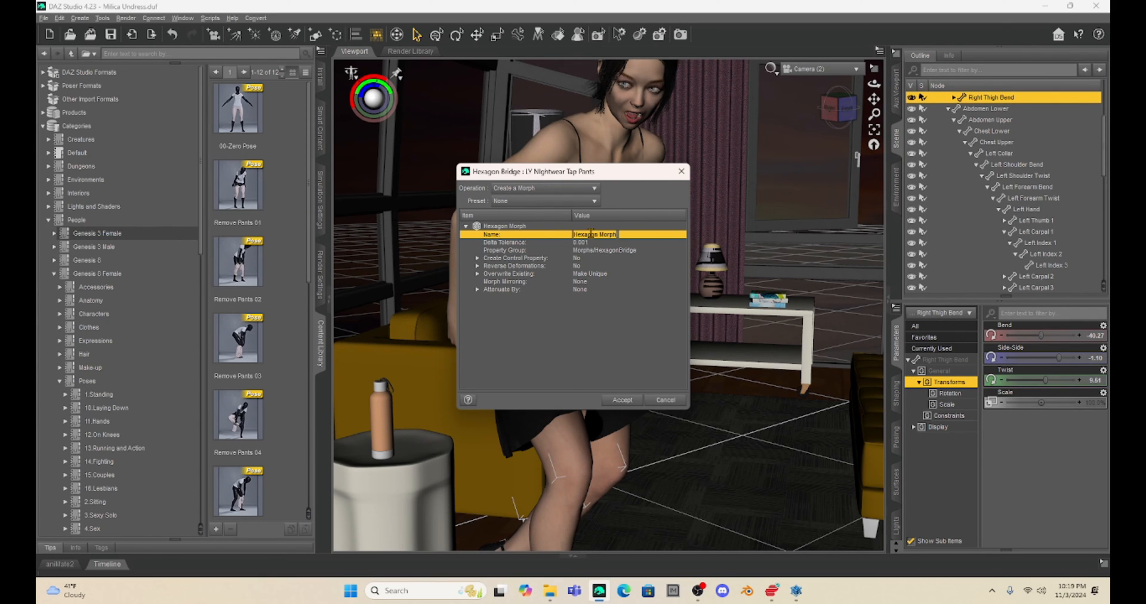
text(Short Pa)
key(Return)
Step: Set Reverse Deformations to Yes and create the Tap Pants morph
click(576, 270)
click(575, 270)
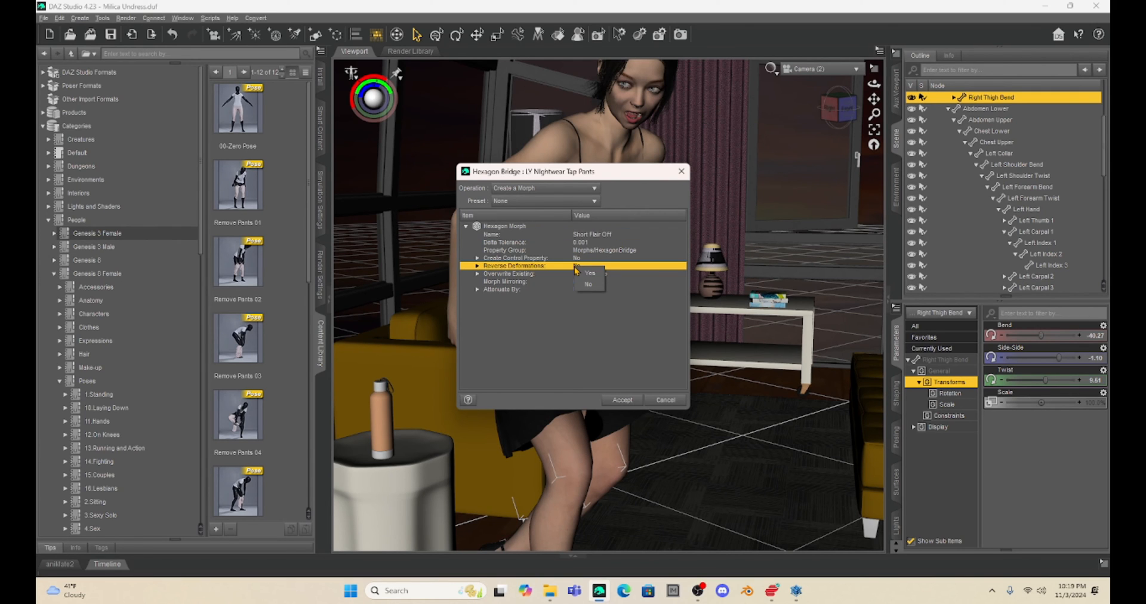
click(589, 272)
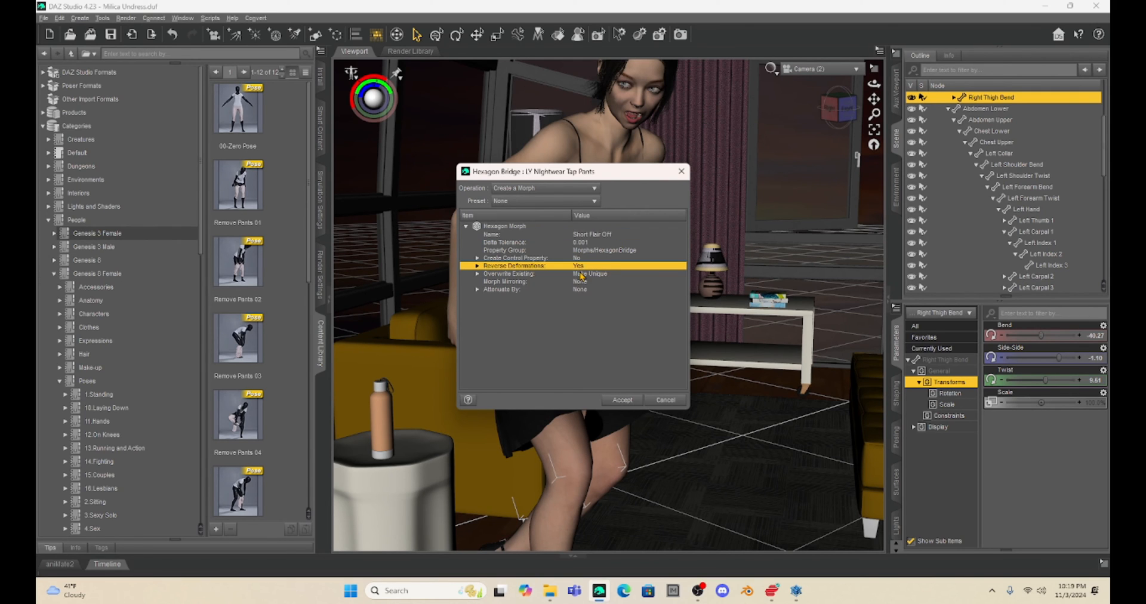
click(622, 402)
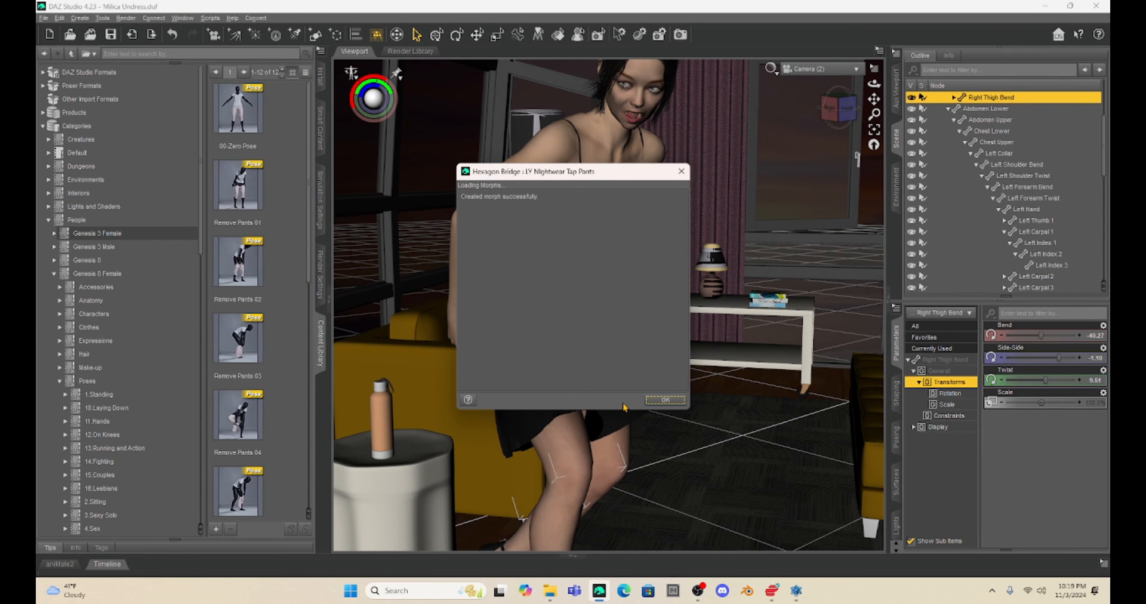
click(659, 400)
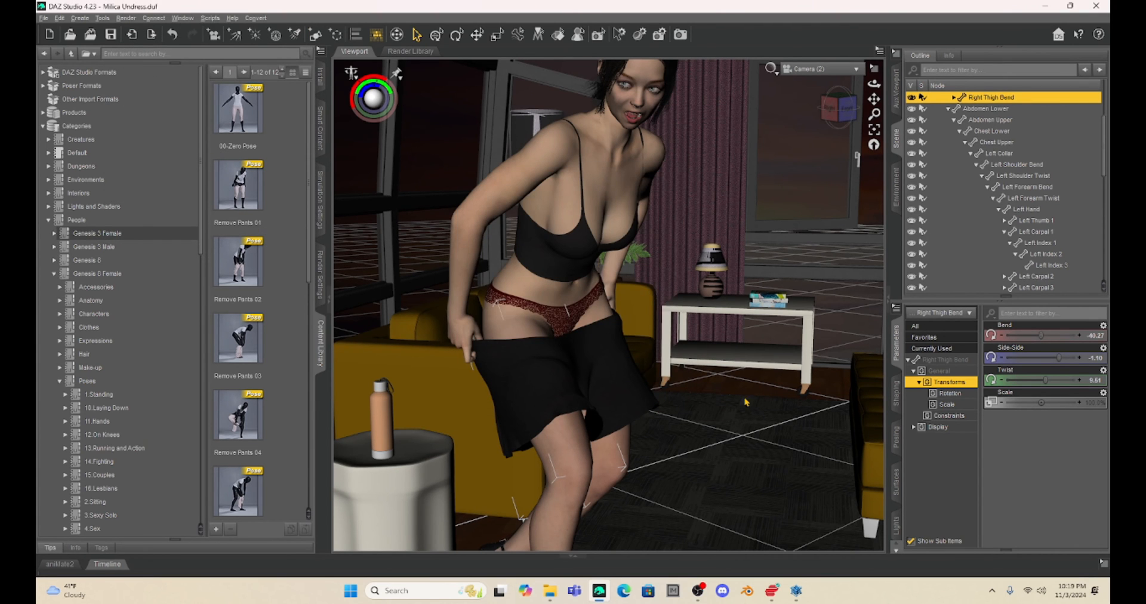
Step: Select the LY Nightwear Tap Pants and set their Short Flair Off morph to 100%
scroll(989, 244, down, 5)
scroll(989, 244, down, 4)
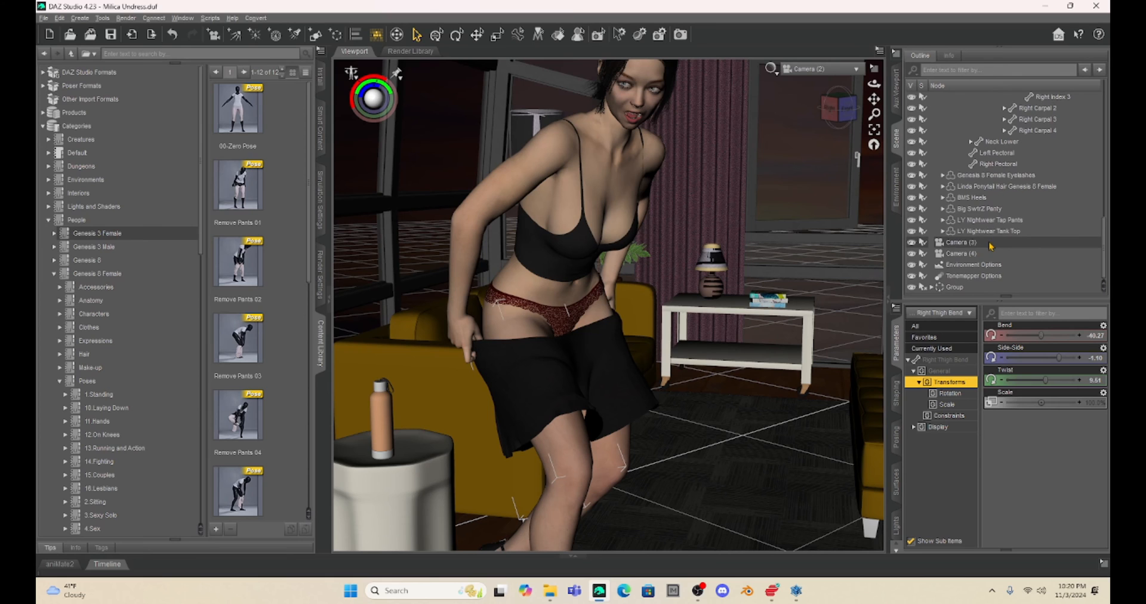
click(975, 221)
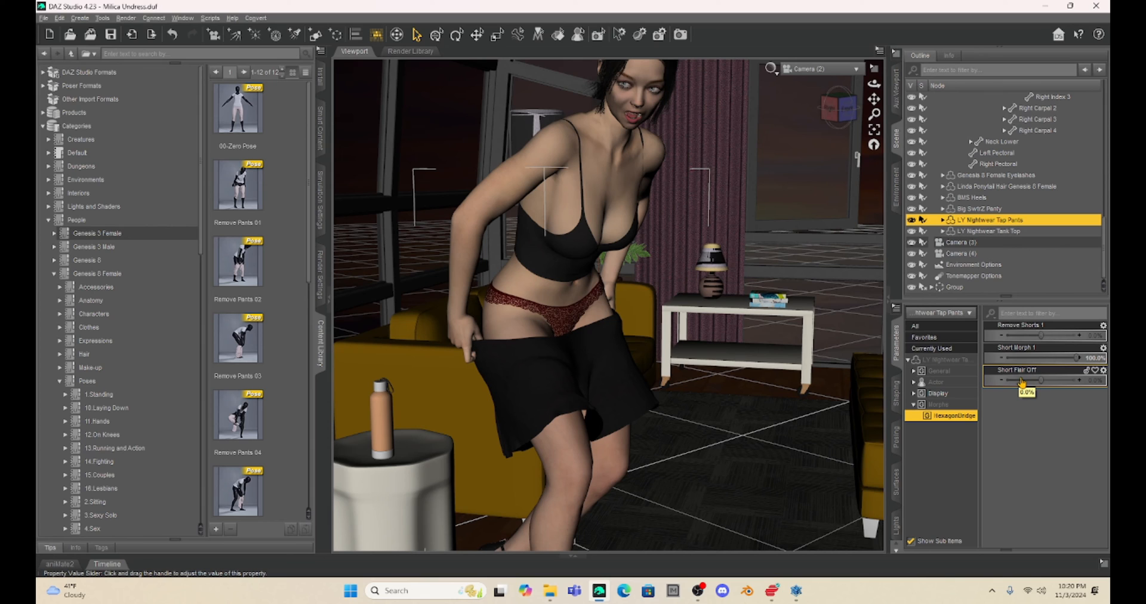
drag(1044, 381, 1078, 381)
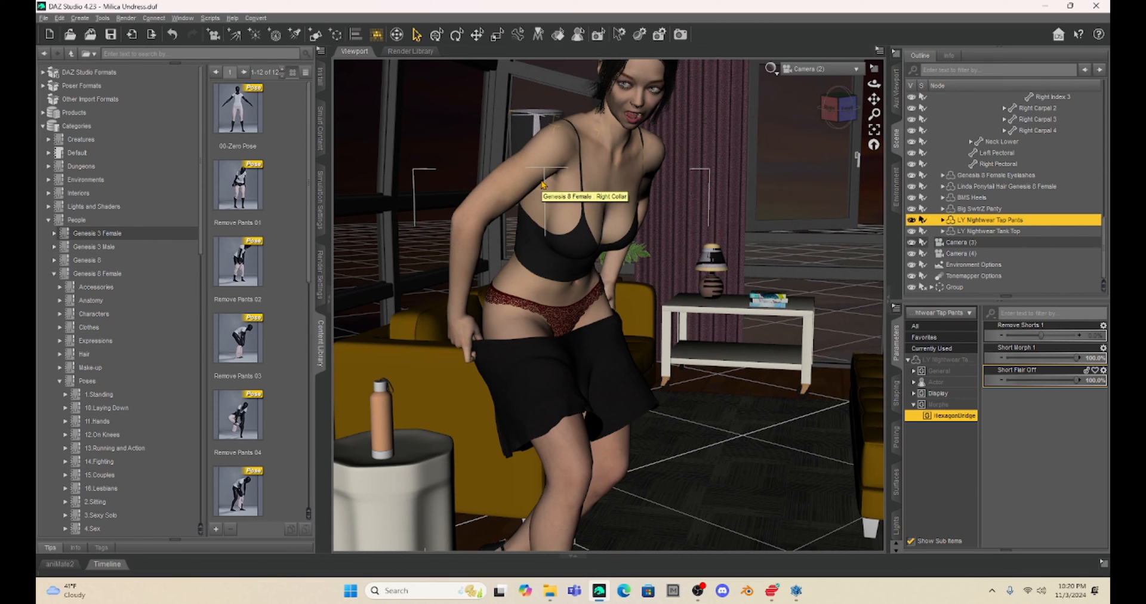
Step: Select the Genesis 8 Female figure, switch to Hexagon and close that application
click(600, 167)
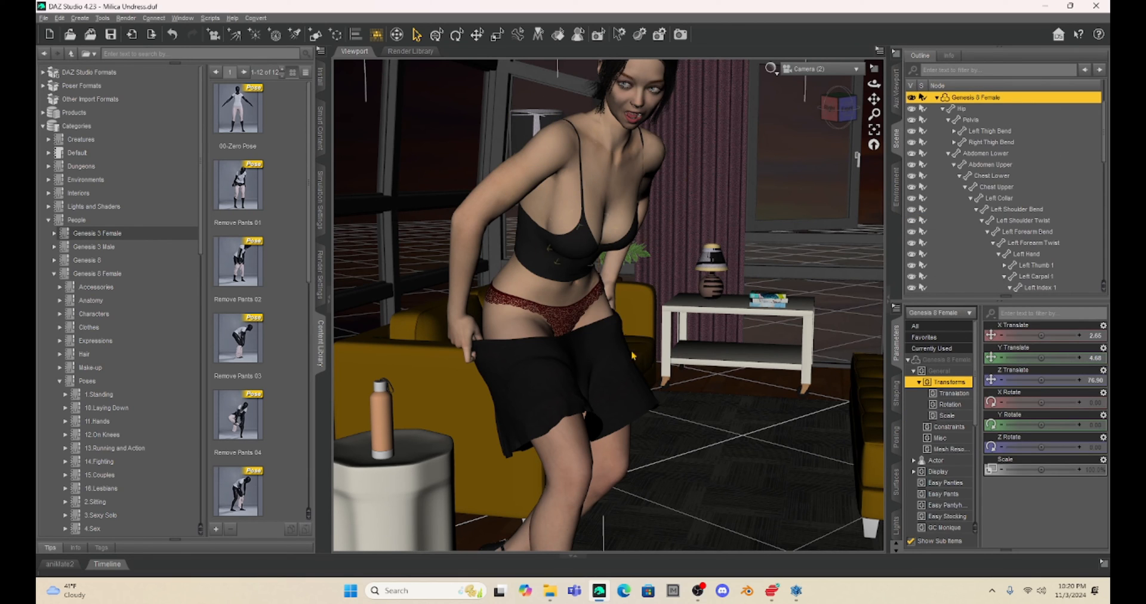
mouse_move(797, 590)
click(768, 558)
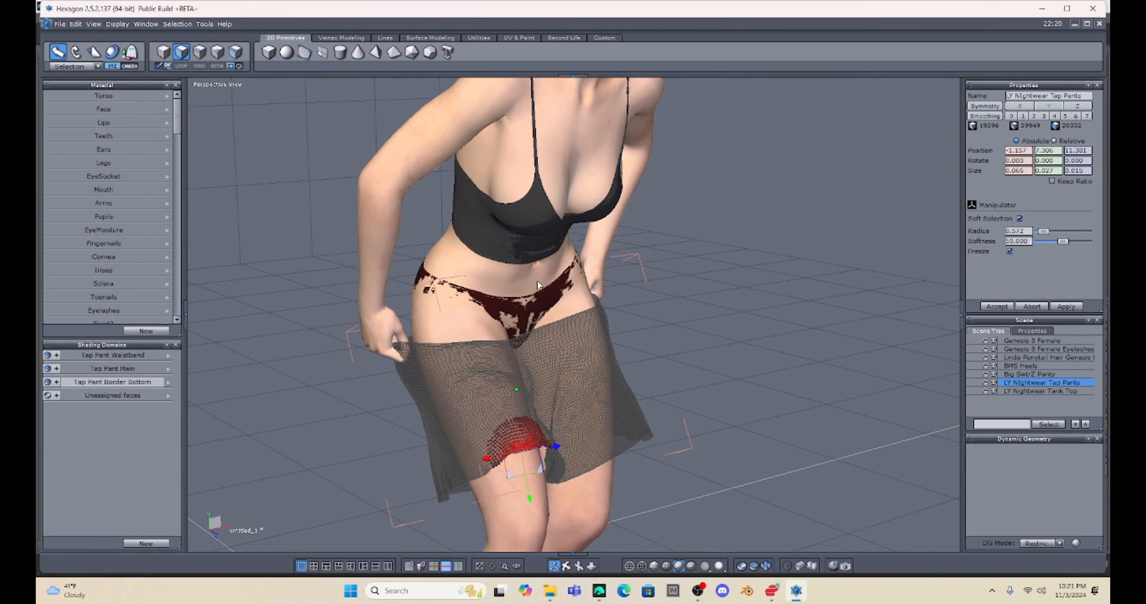
click(1097, 12)
click(574, 323)
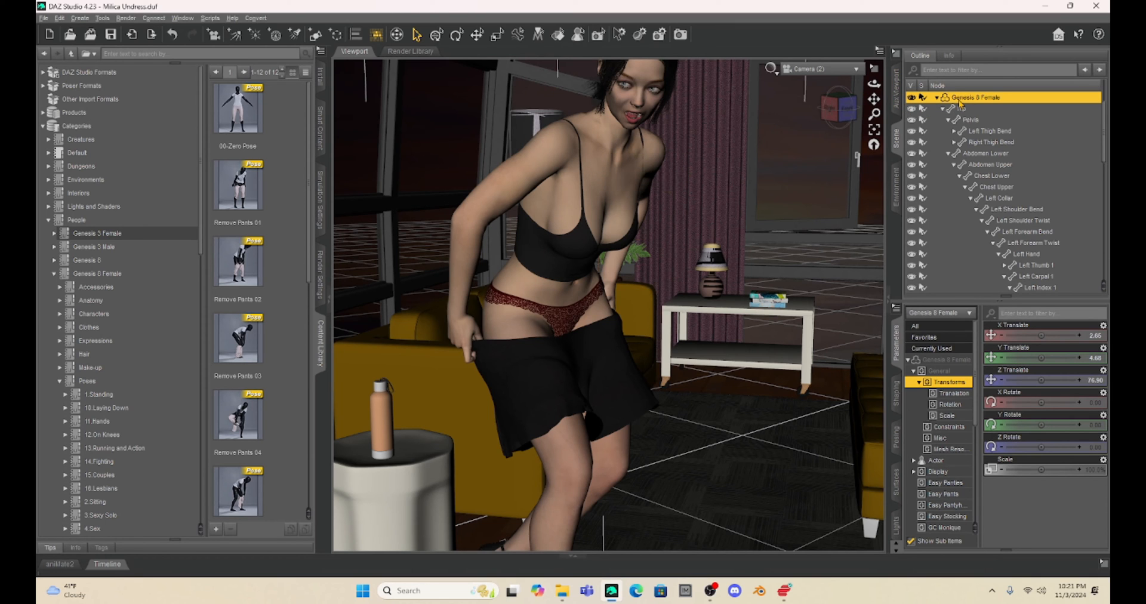
Step: Send the Genesis 8 Female figure with its clothing to Hexagon and dismiss the Hexagon News window
click(43, 18)
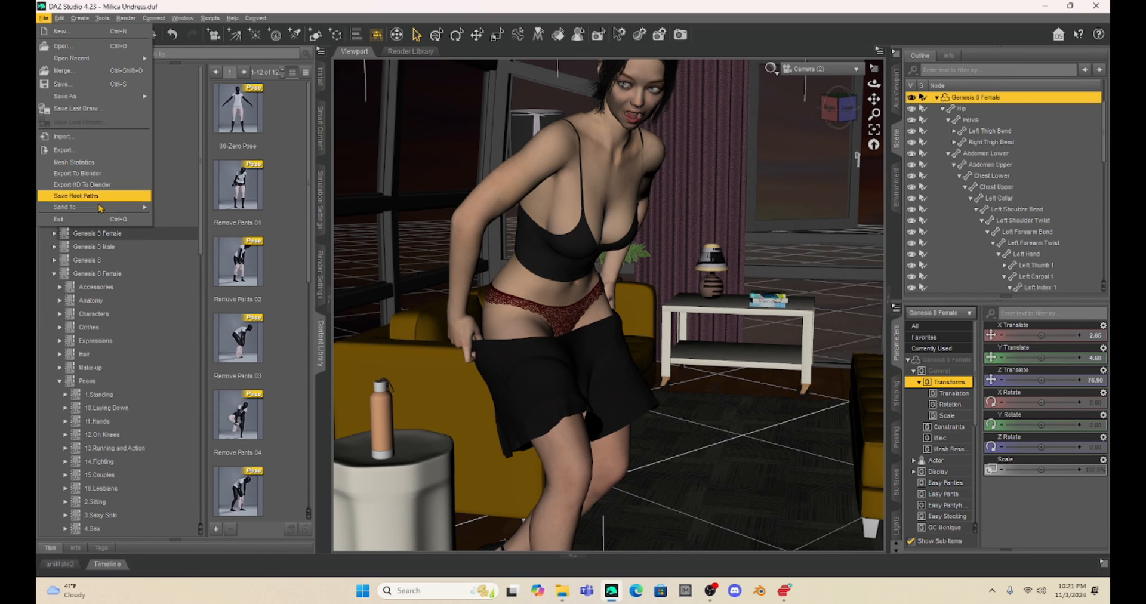
mouse_move(100, 208)
click(173, 230)
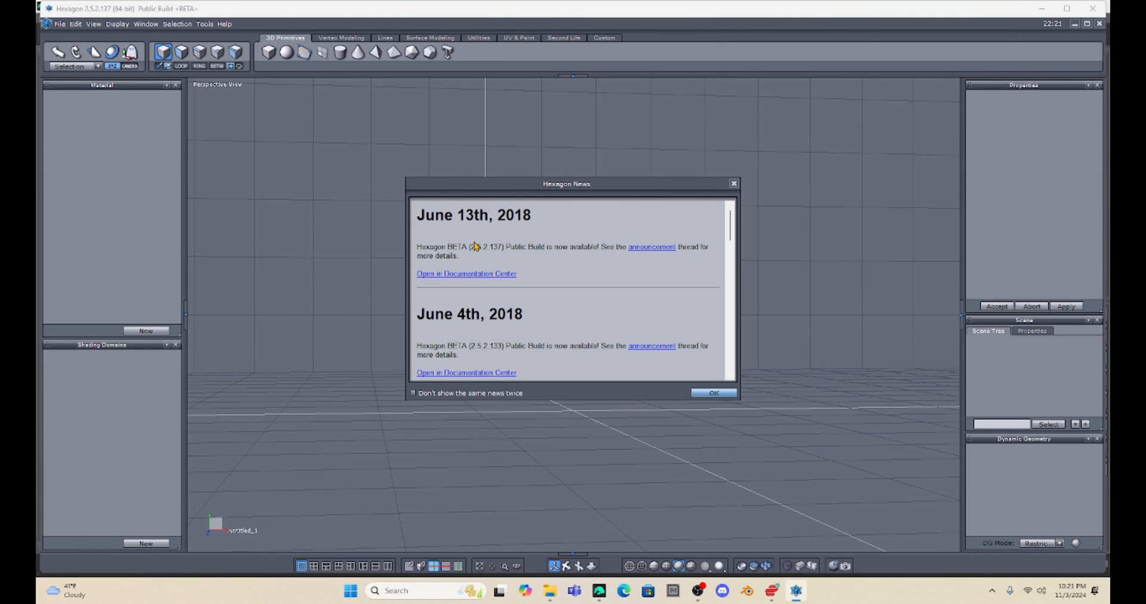
click(719, 393)
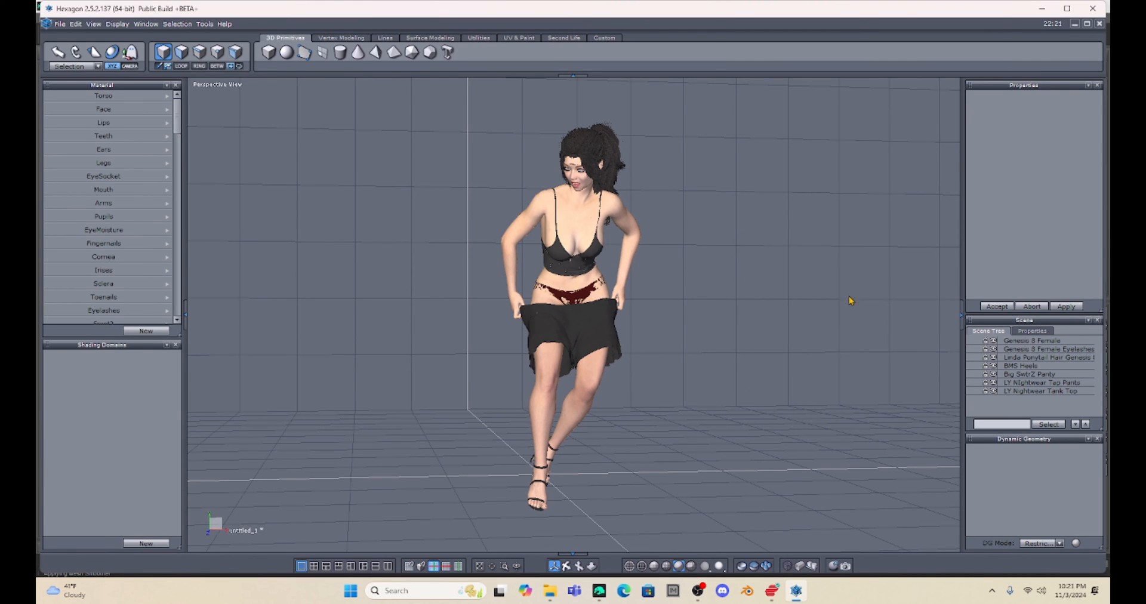
Step: Select the LY Nightwear Tank Top in Hexagon and enable Soft Selection for it
scroll(794, 293, up, 3)
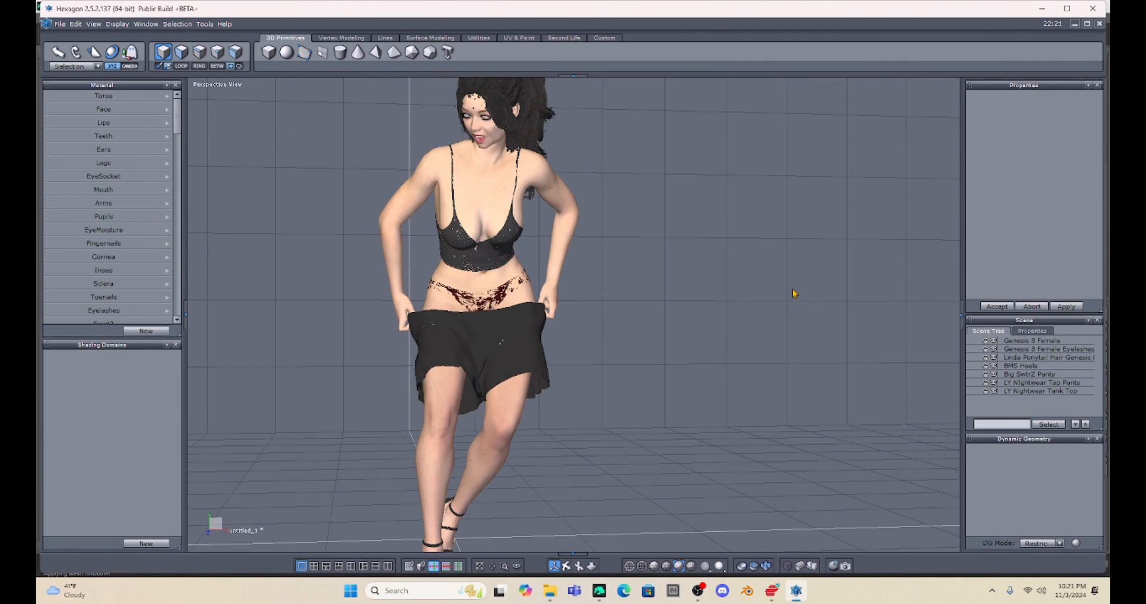
scroll(793, 292, up, 2)
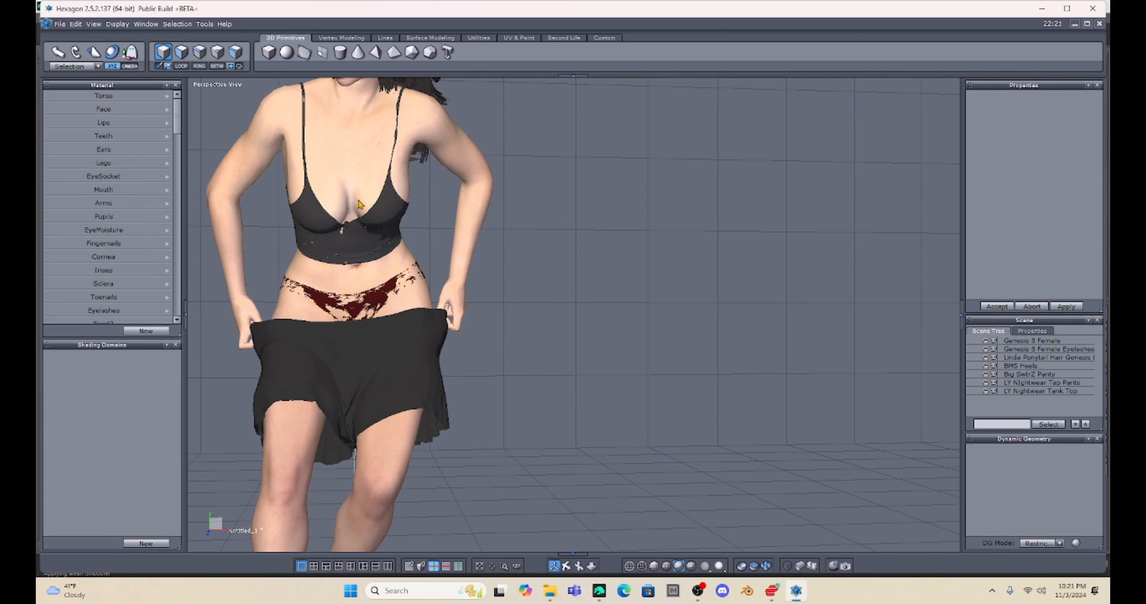
middle_drag(374, 212, 648, 328)
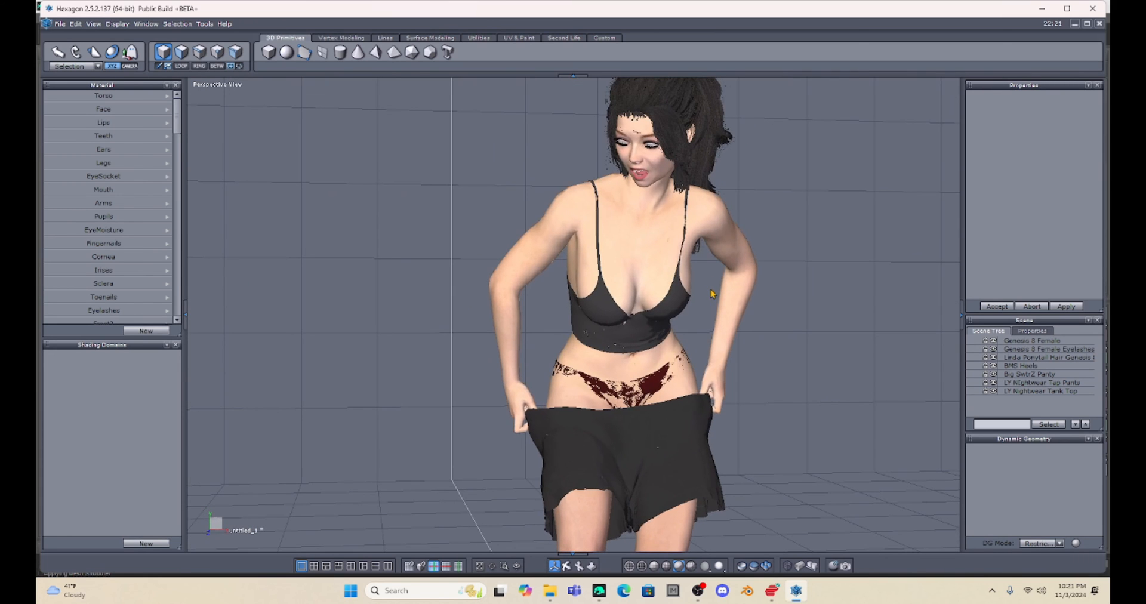
click(1052, 391)
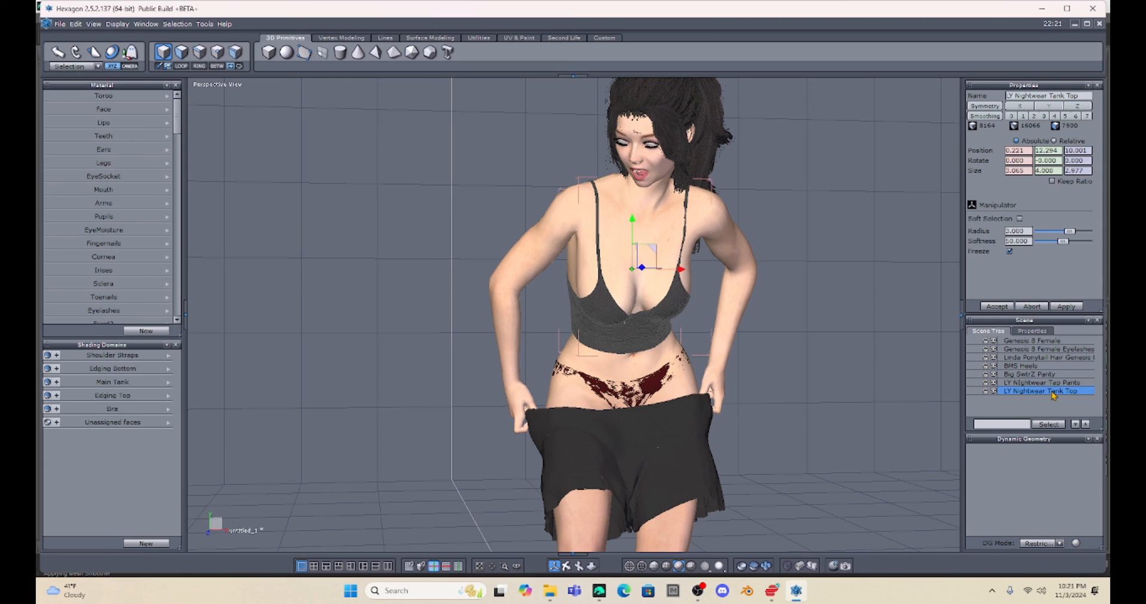
click(1018, 218)
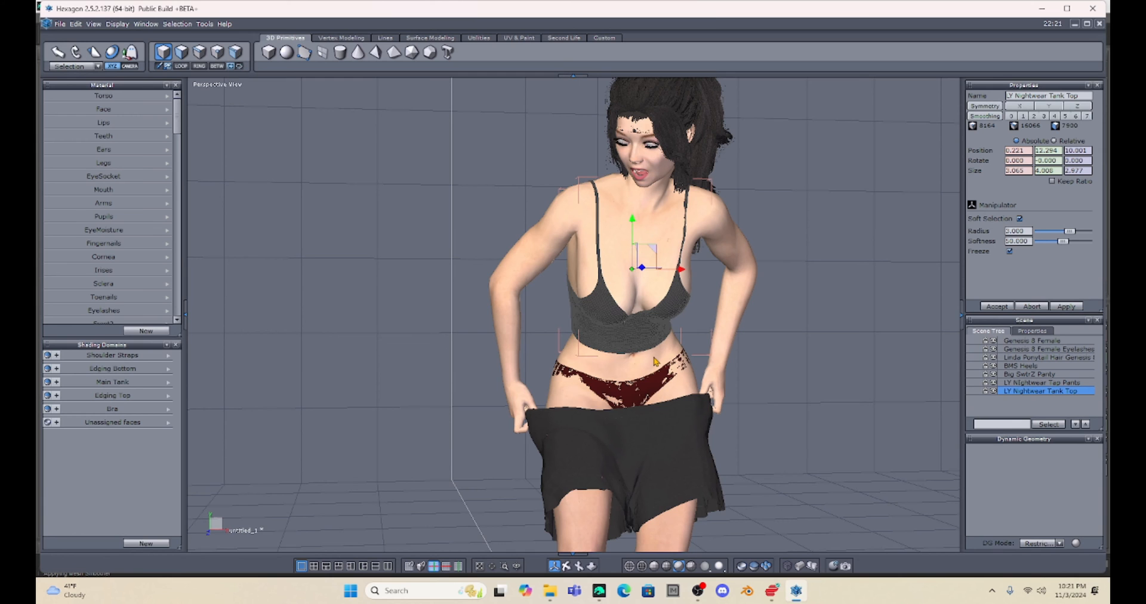
Step: Compare the Lit Wireframe, Flat Solid, Flat Solid and Edges, and Smoothed Solid displays on a close-up of the tank top
scroll(655, 361, up, 4)
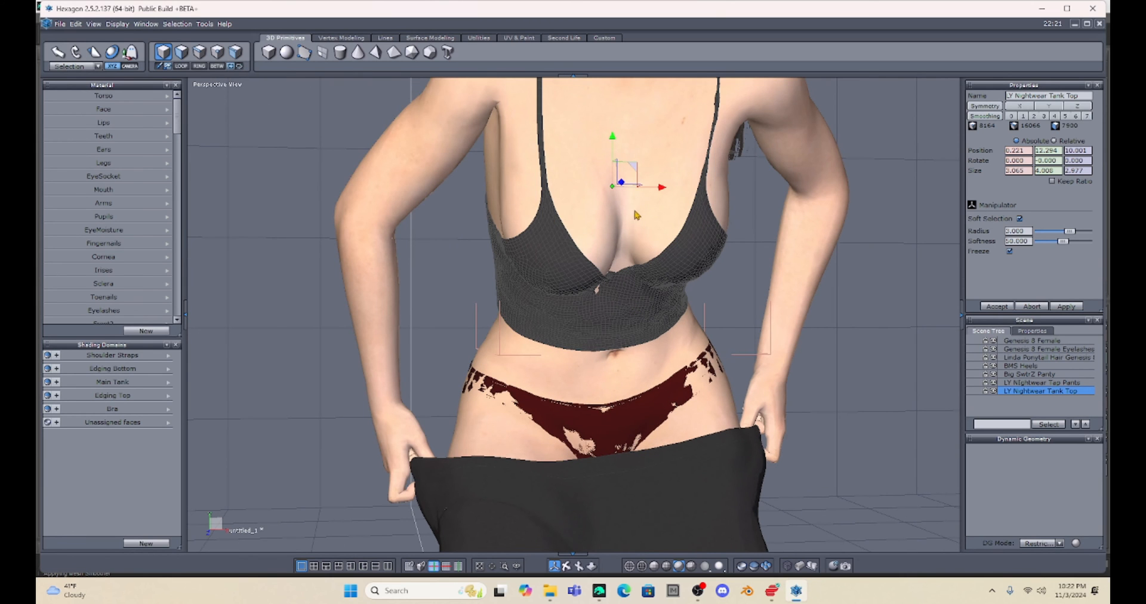
middle_drag(696, 153, 753, 265)
middle_drag(669, 374, 844, 433)
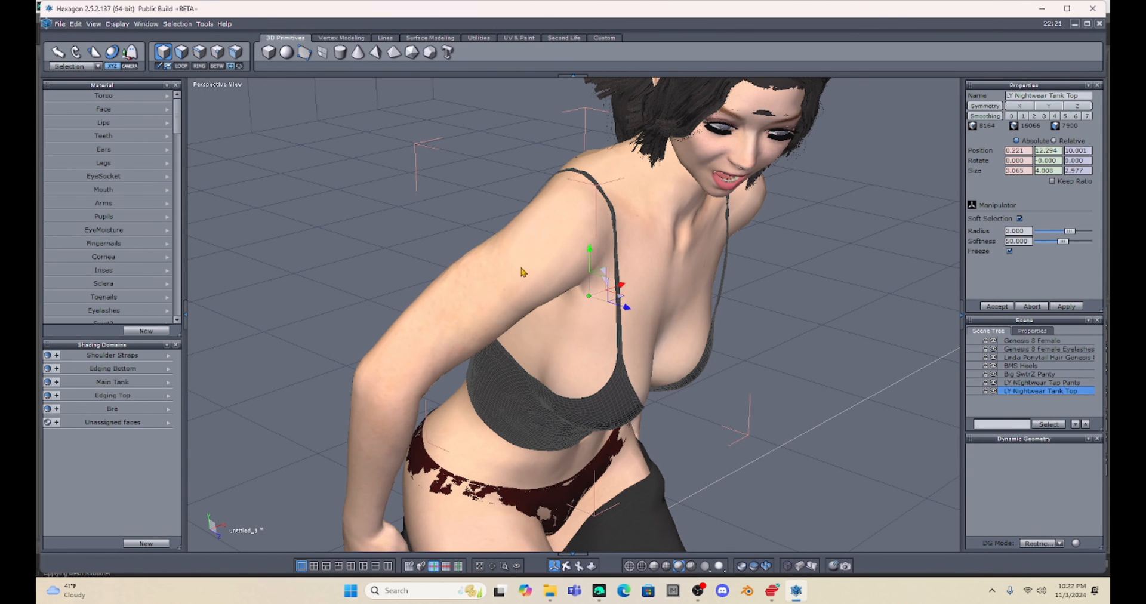
scroll(521, 272, up, 5)
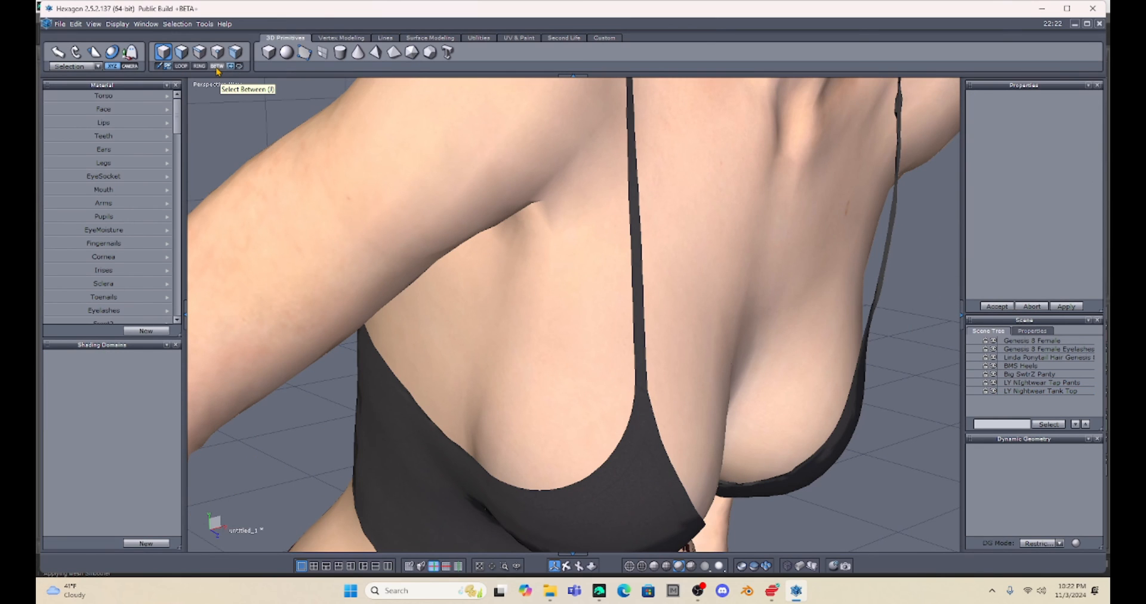
scroll(437, 159, up, 2)
scroll(437, 159, down, 4)
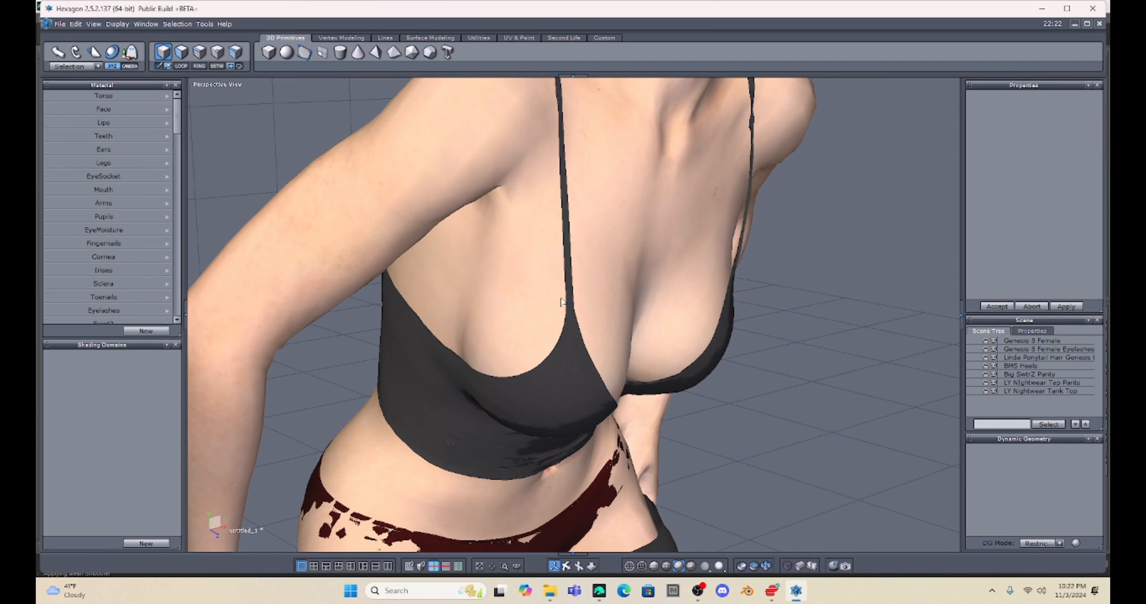
click(643, 567)
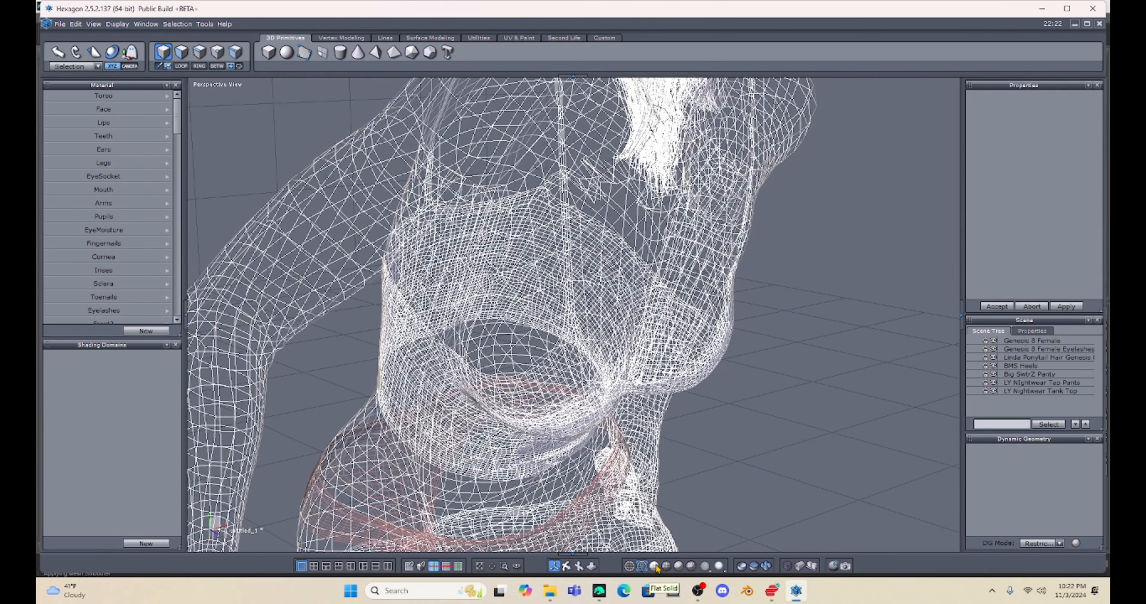
click(655, 566)
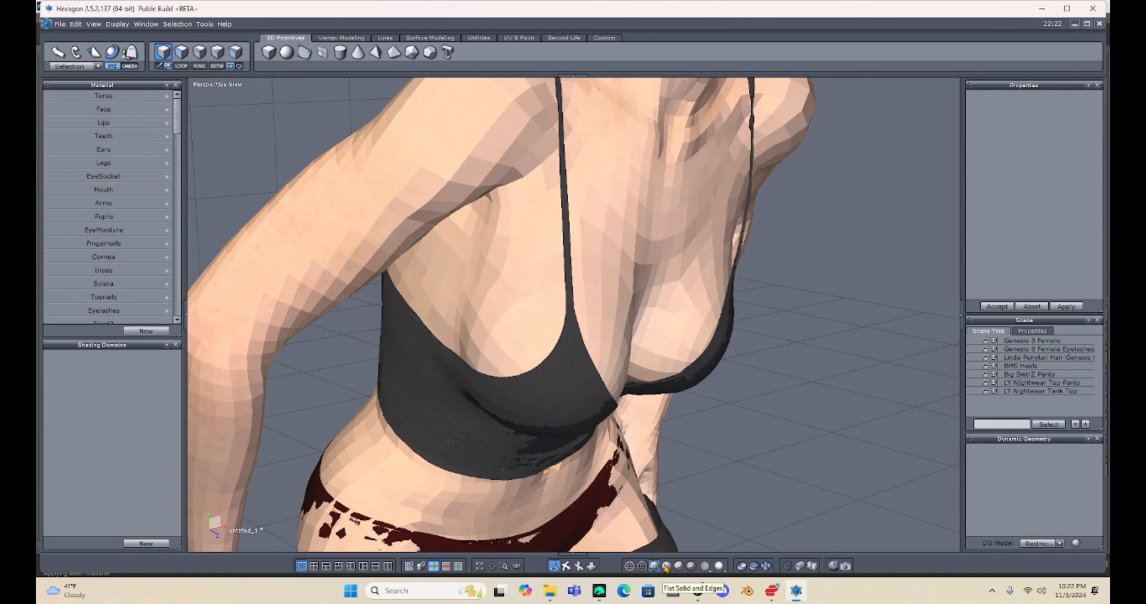
click(666, 567)
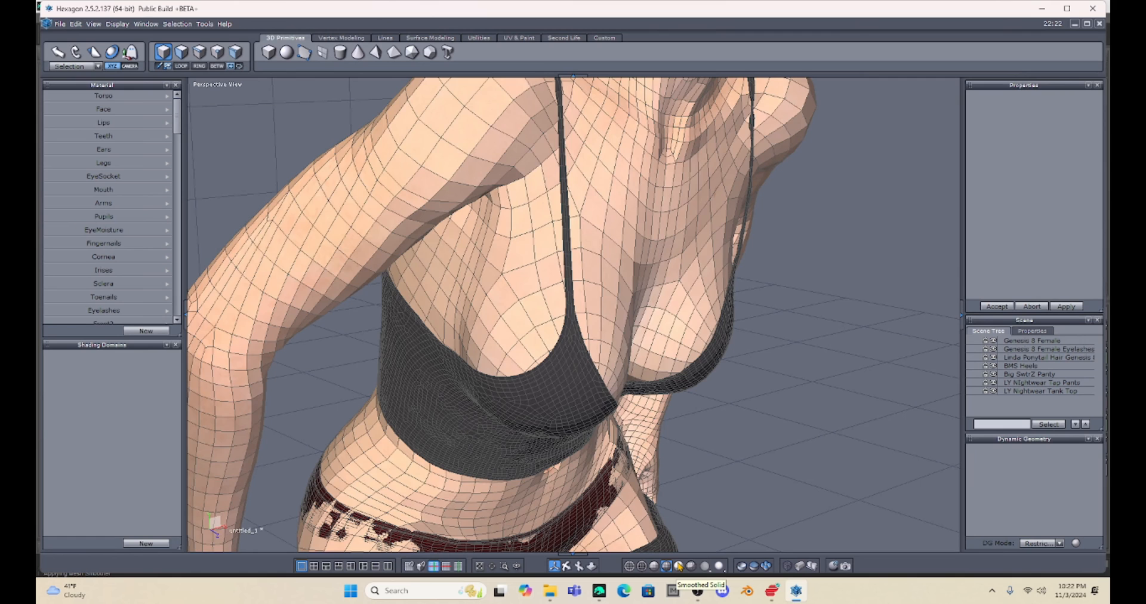
click(678, 566)
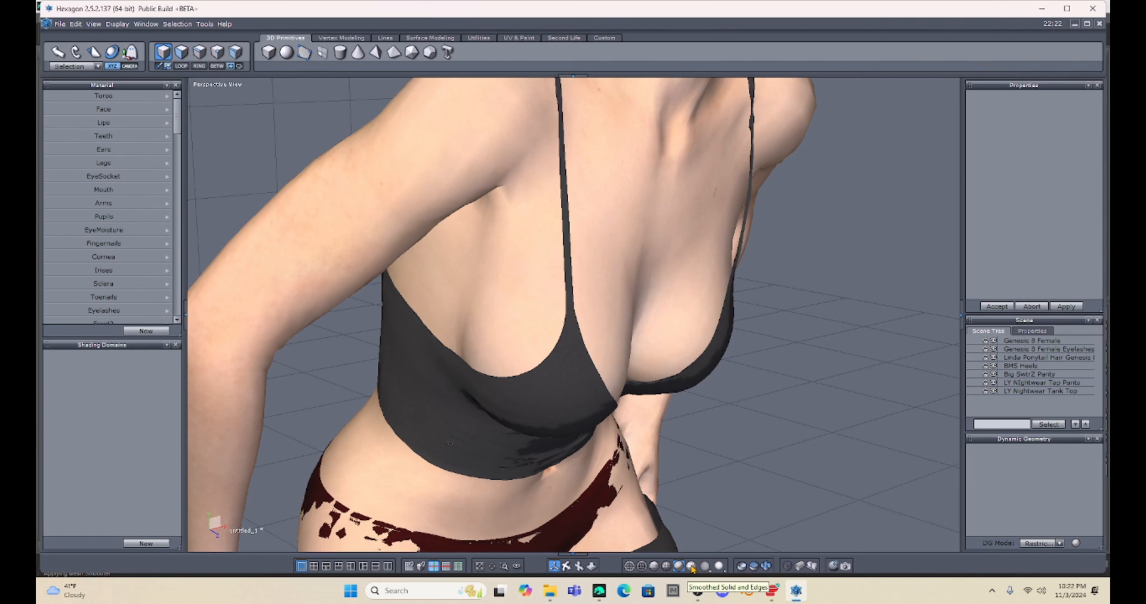
Step: Show the model as Smoothed Solid and Edges and try two different light maps on it
click(691, 566)
click(704, 566)
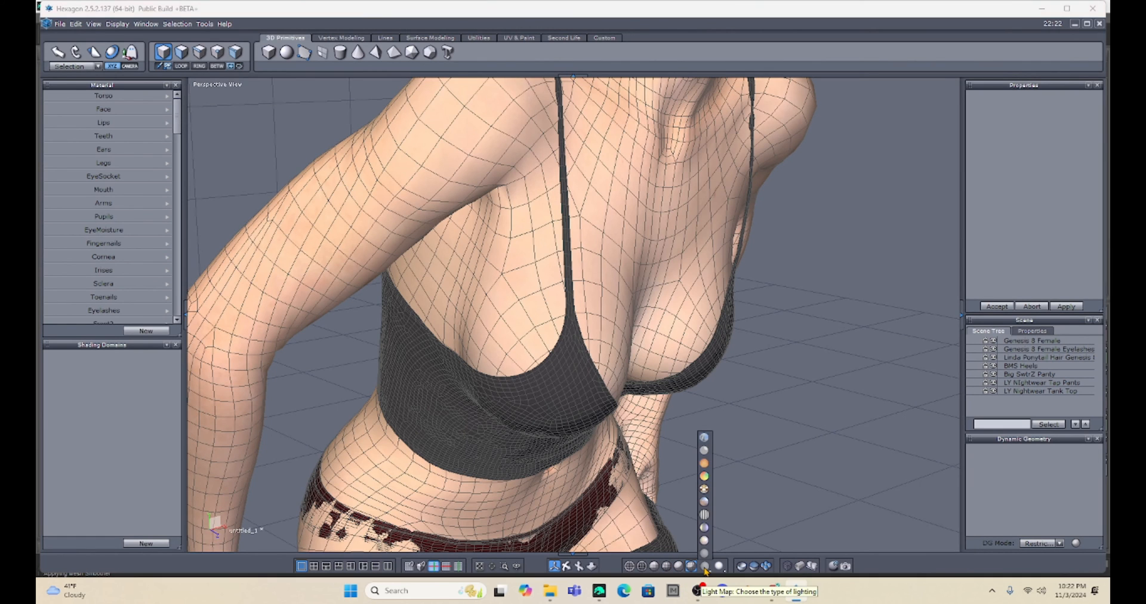
drag(705, 569, 705, 454)
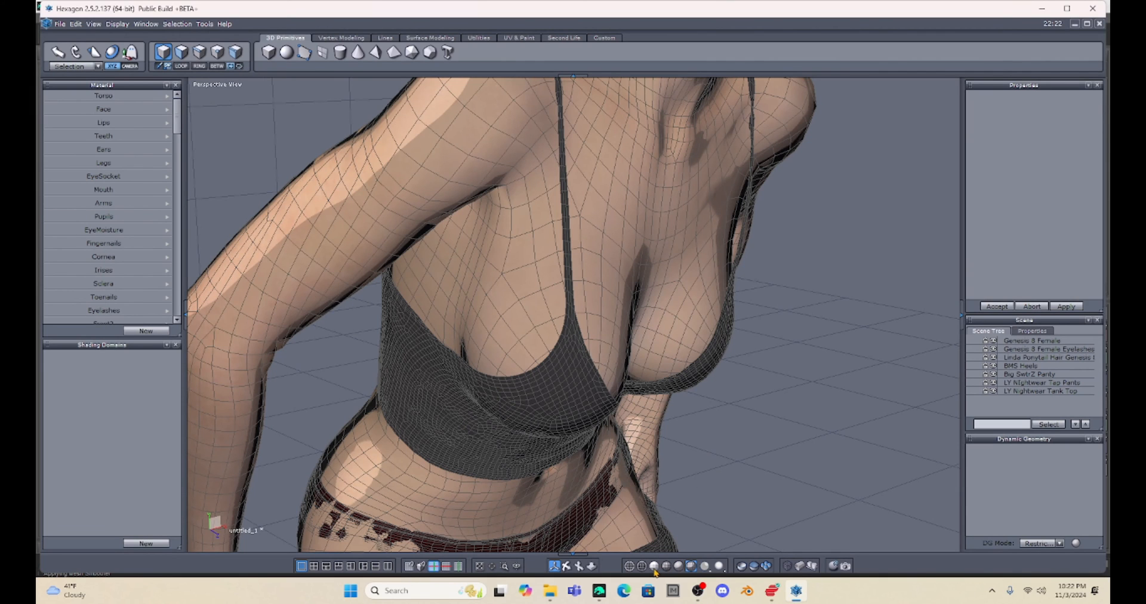
click(705, 566)
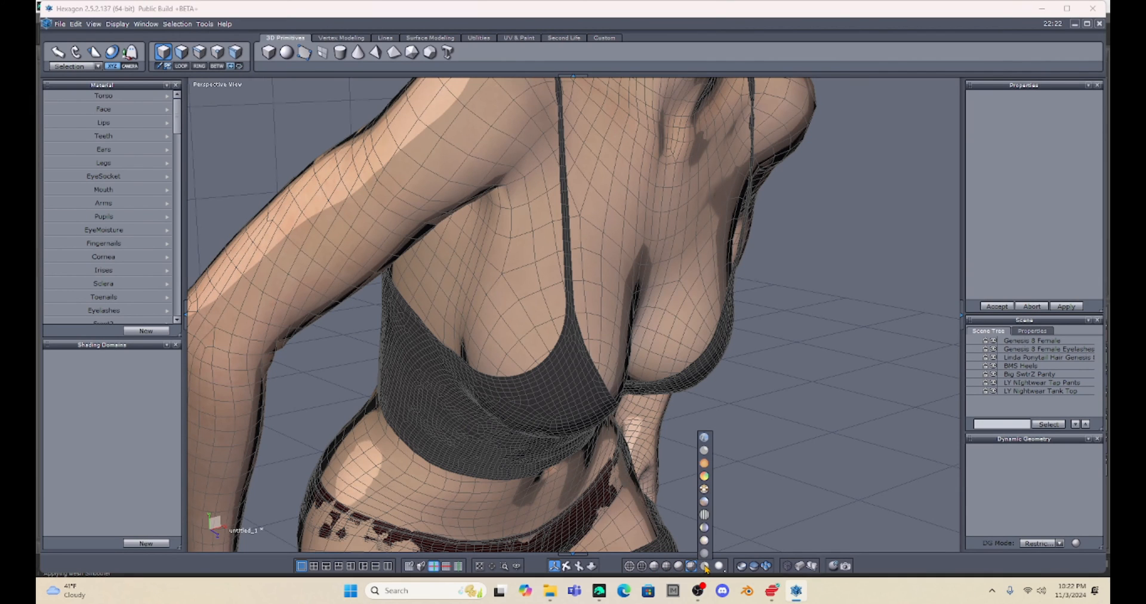
click(704, 541)
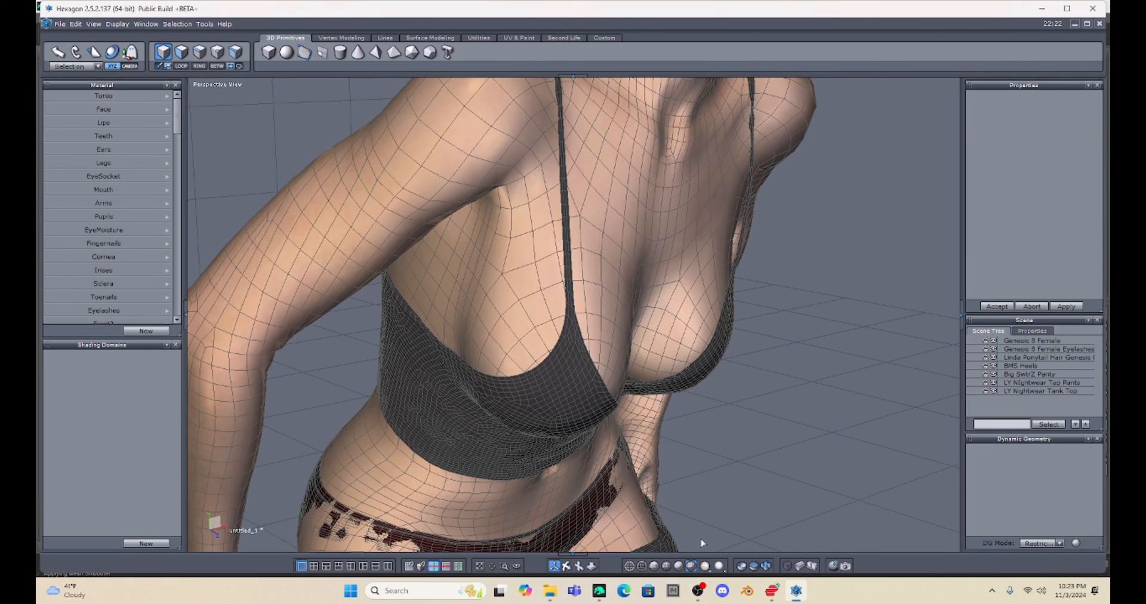
Step: Preview the model in the Wireframe, Lit Wireframe and Flat Solid displays and switch it to Smoothed Solid
click(631, 567)
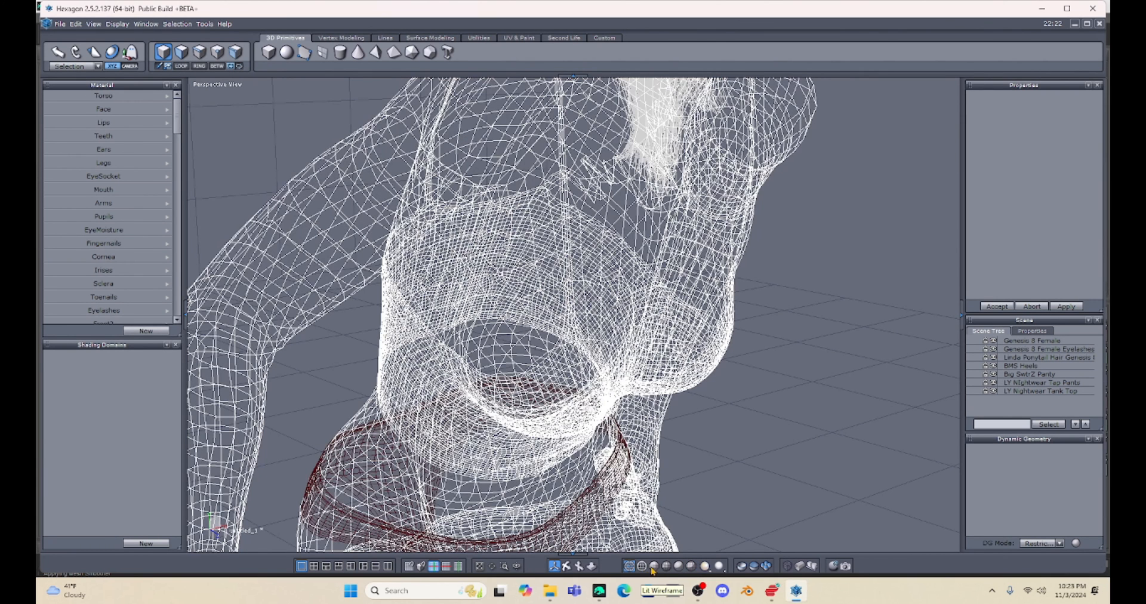
click(642, 566)
click(659, 568)
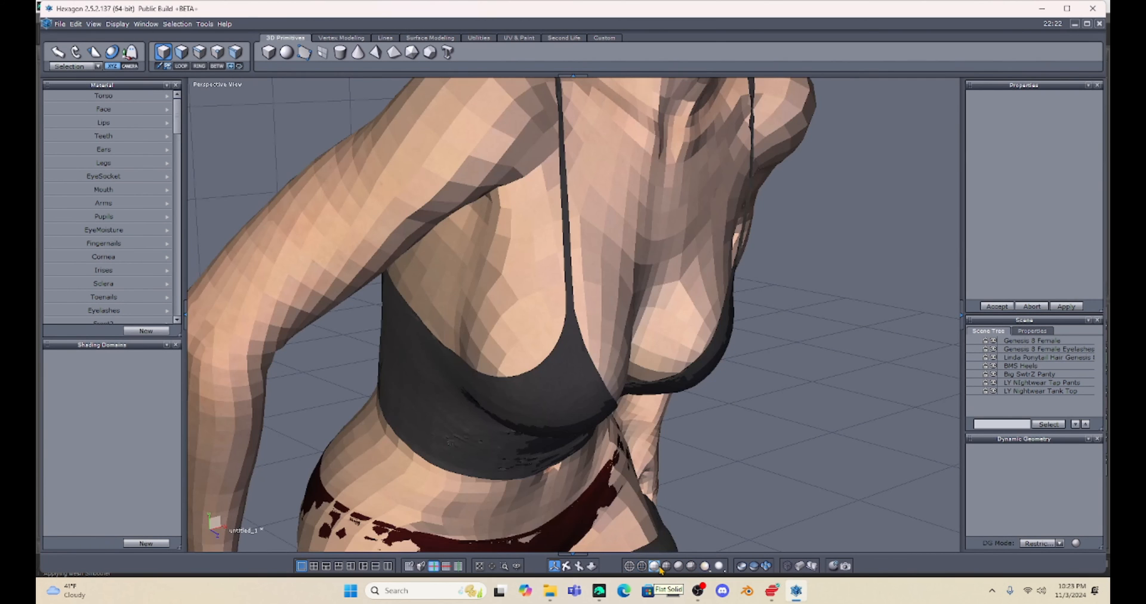
click(667, 566)
click(678, 567)
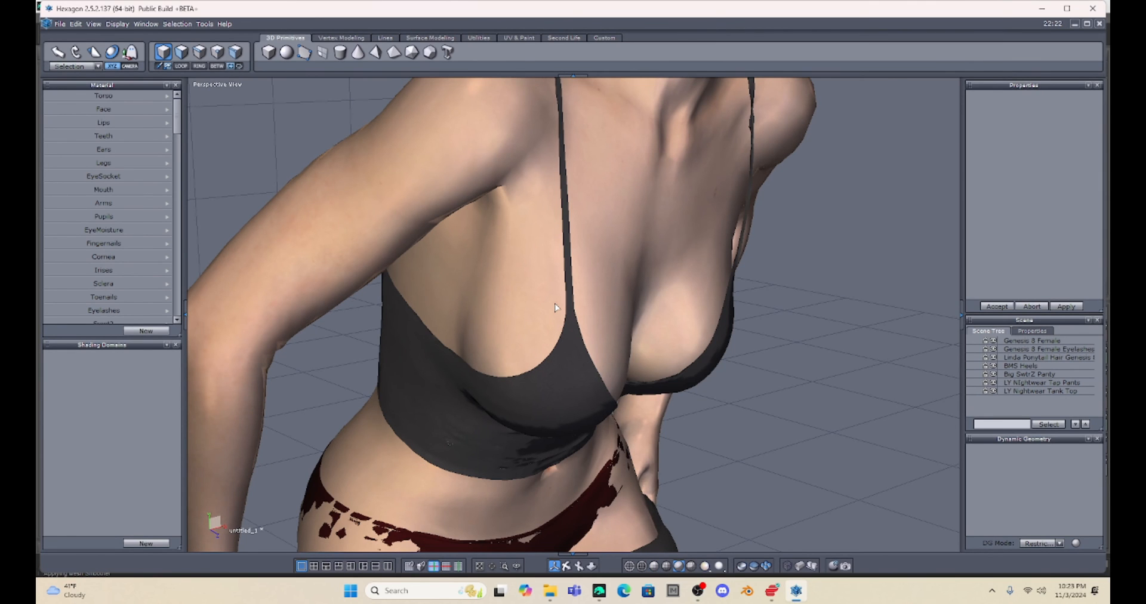
Step: Select the LY Nightwear Tank Top in face selection mode and pick a face on the front strap just above the bra cup
scroll(555, 307, up, 4)
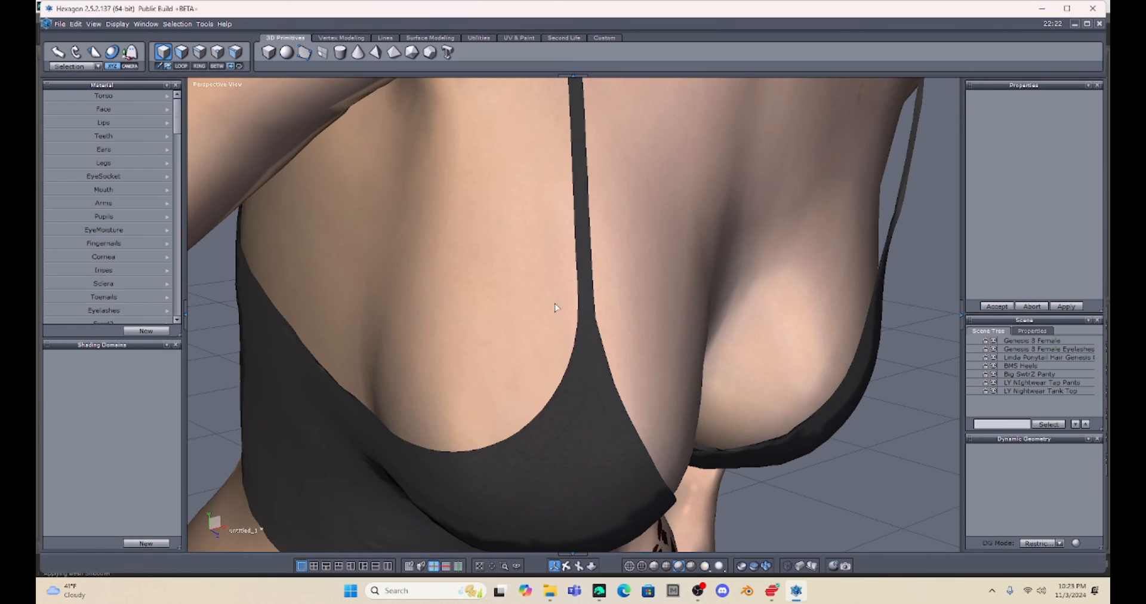
scroll(555, 307, down, 1)
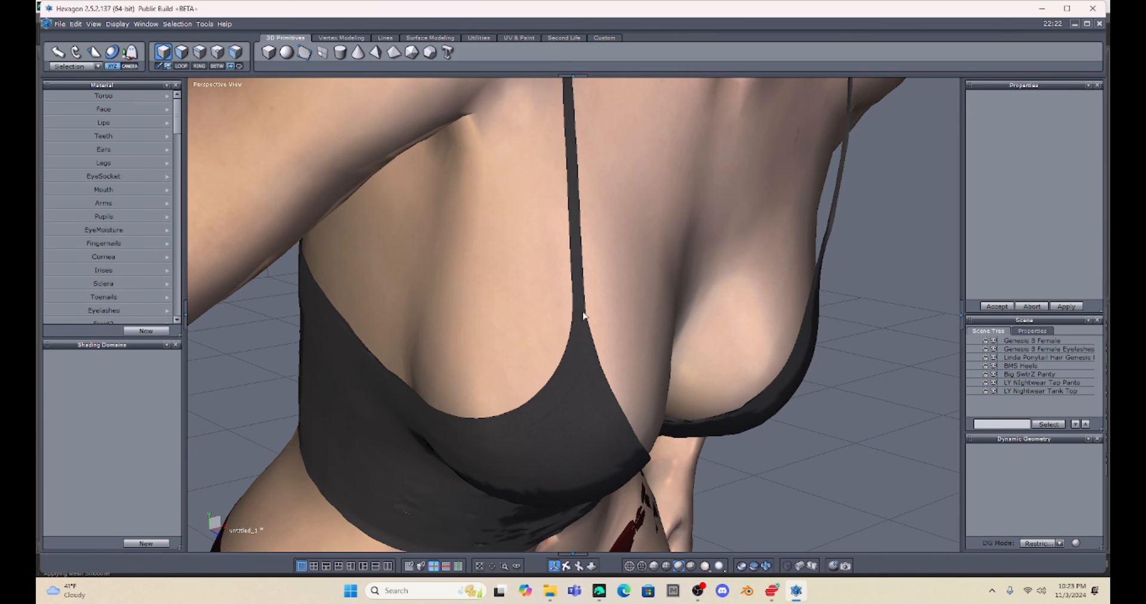
click(1036, 392)
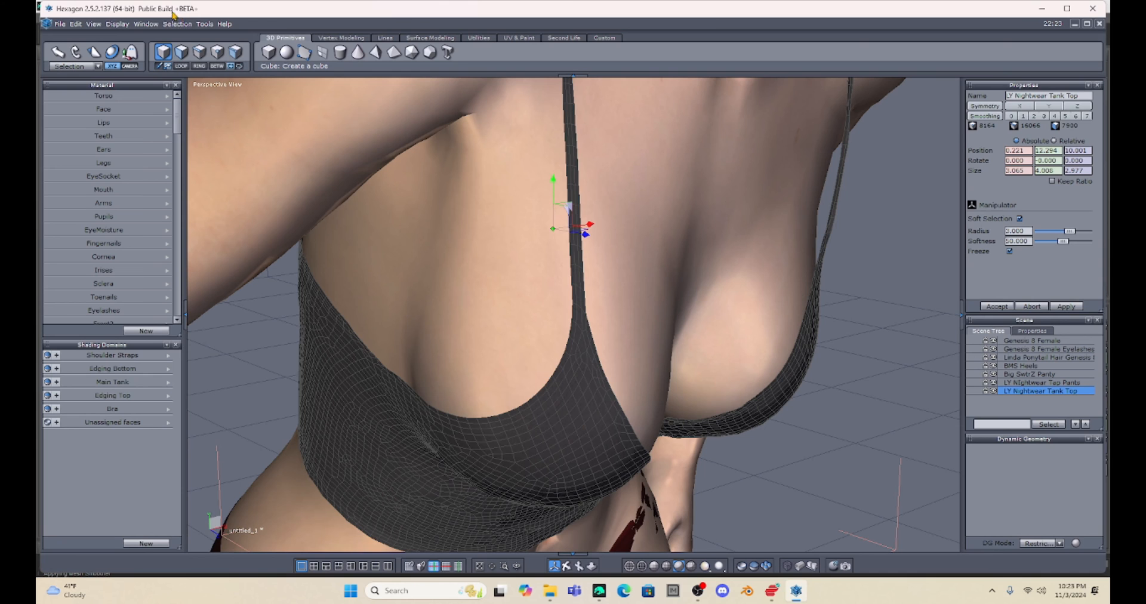
click(181, 52)
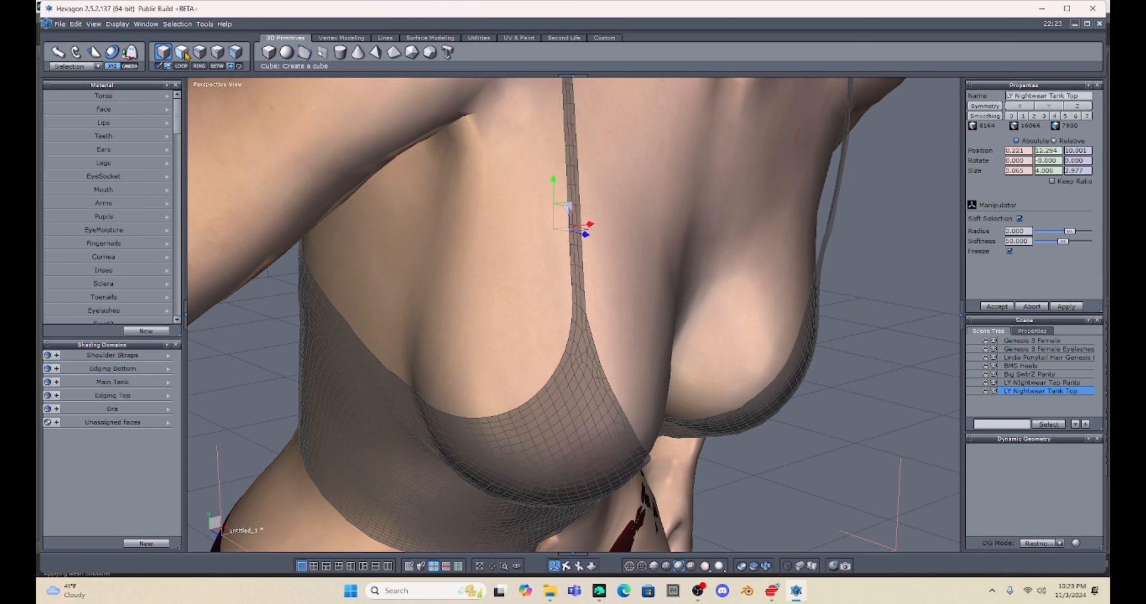
click(575, 297)
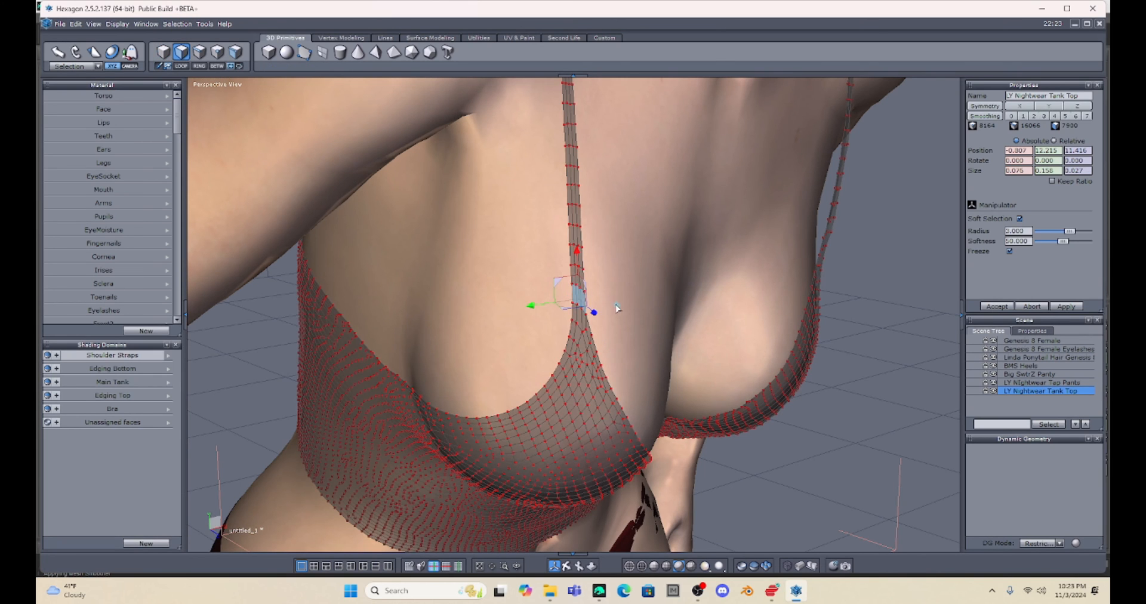
Step: Add a face at the back base of the same shoulder strap and select all strap faces between the two
scroll(618, 307, up, 2)
scroll(619, 307, down, 5)
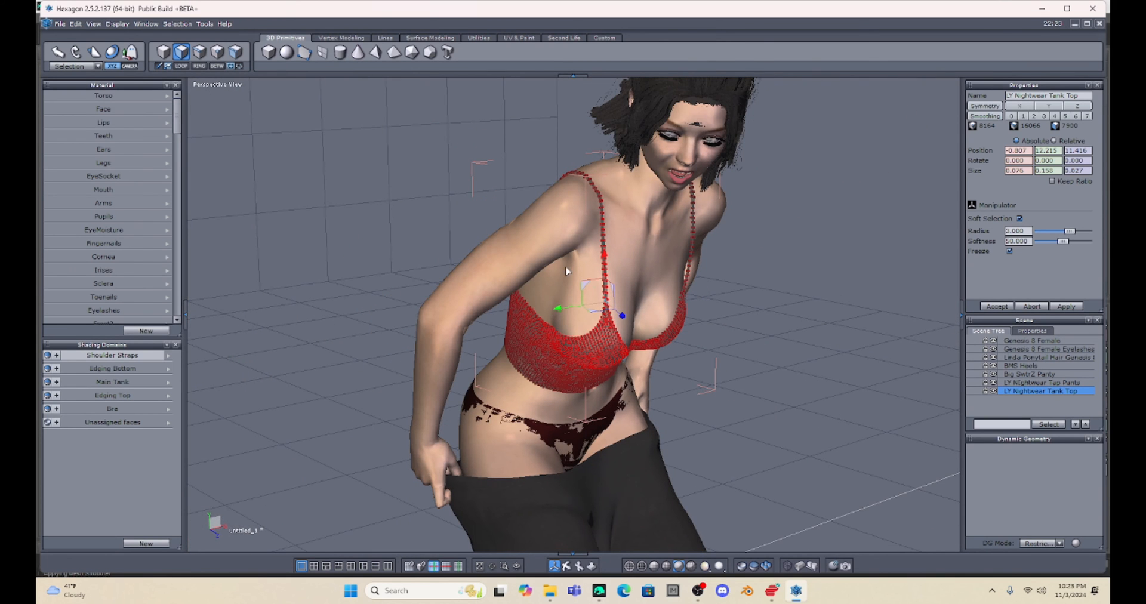
right_drag(416, 195, 892, 262)
scroll(530, 327, up, 3)
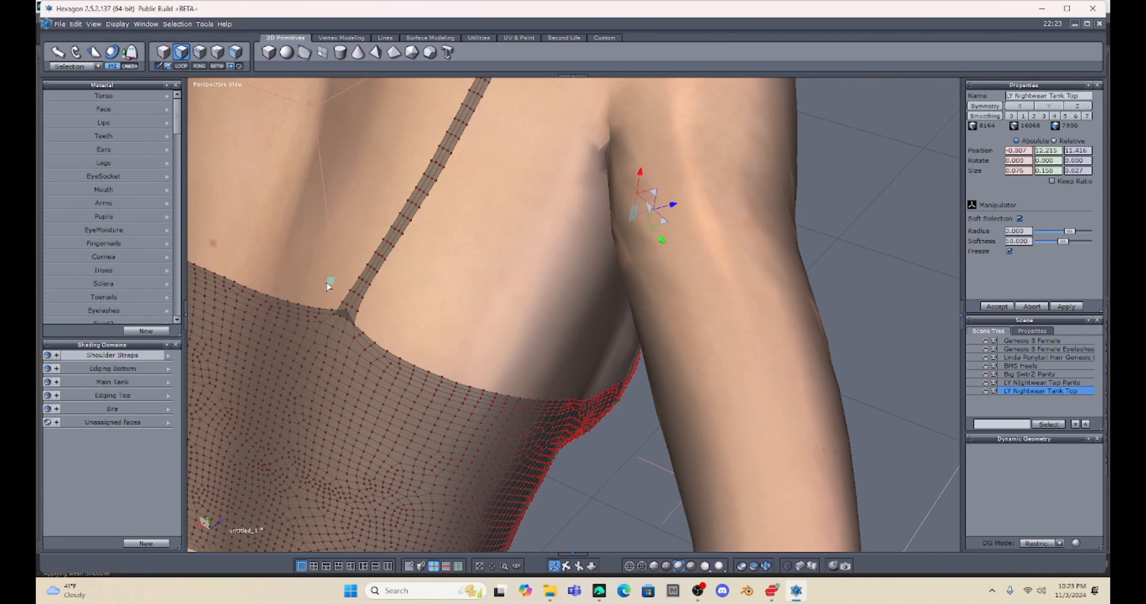
click(360, 303)
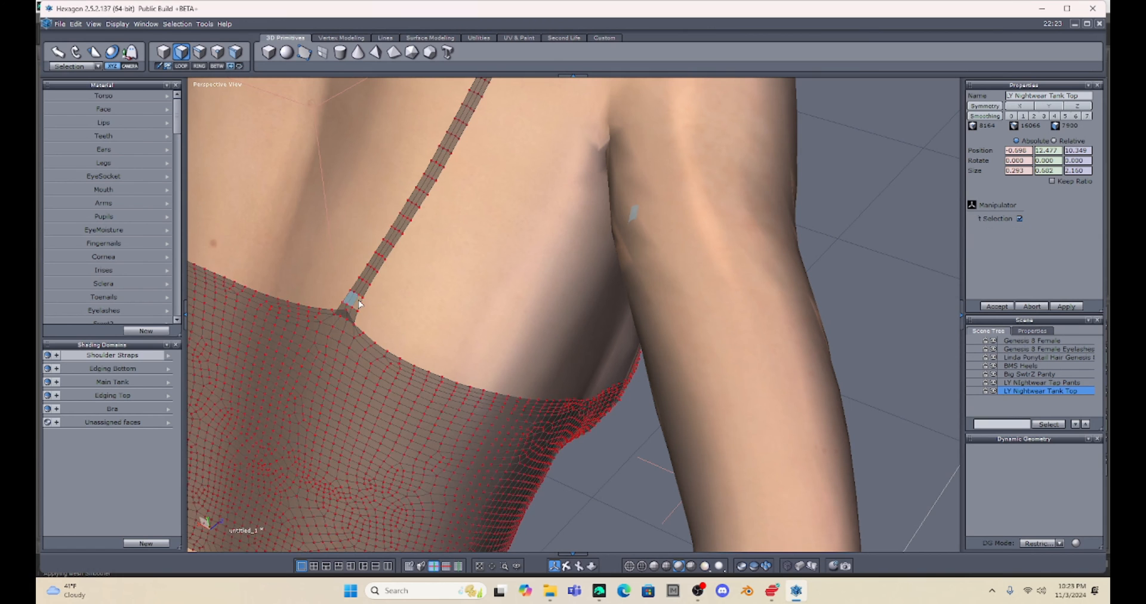
scroll(601, 321, down, 5)
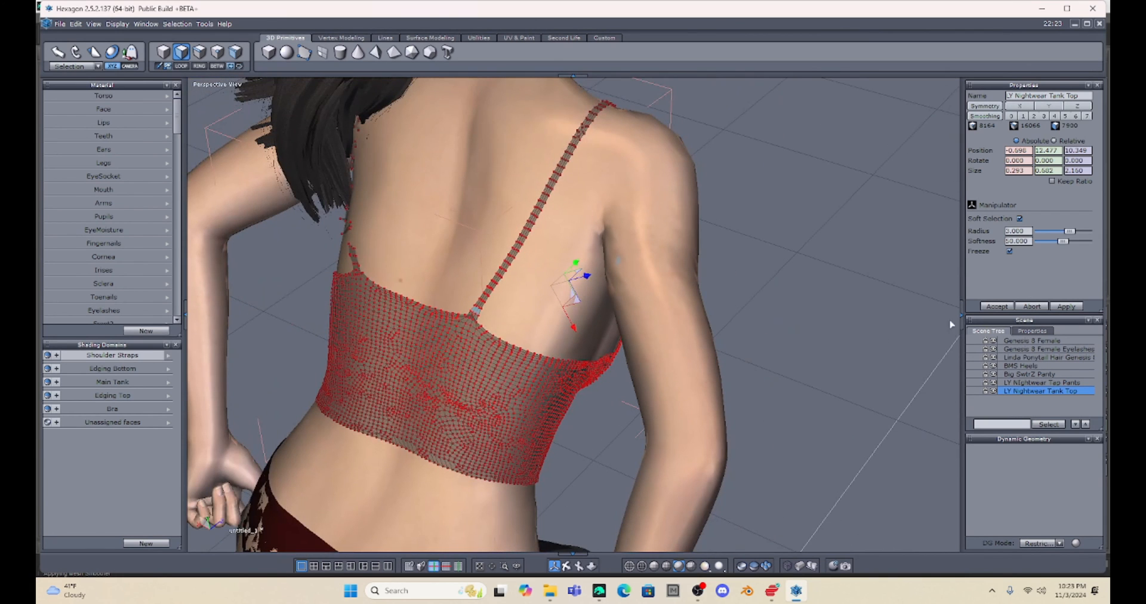
middle_drag(875, 256, 440, 233)
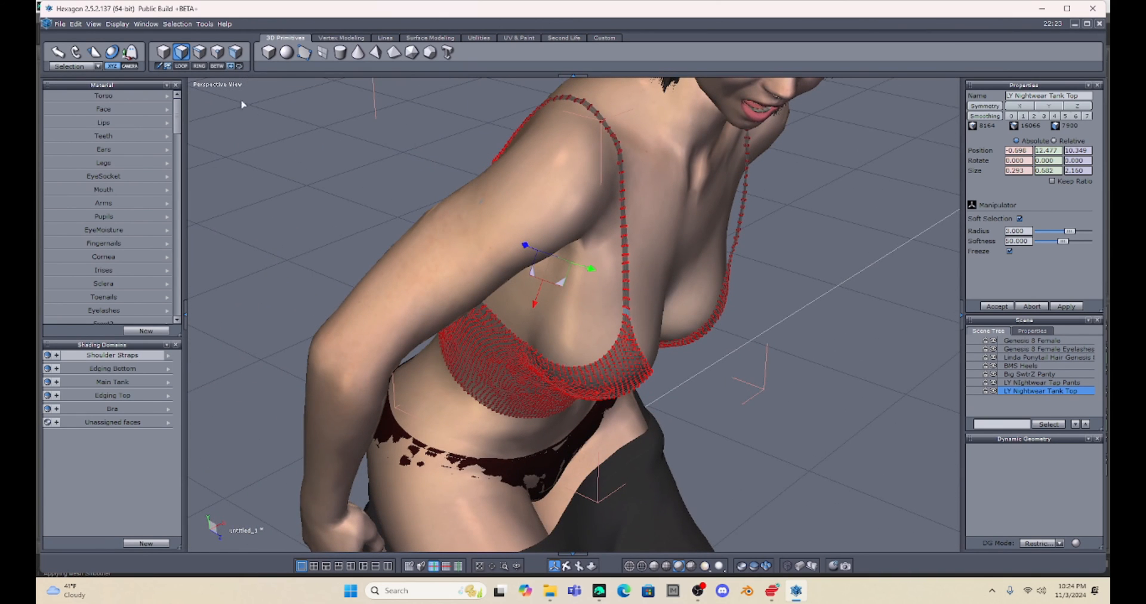
click(217, 69)
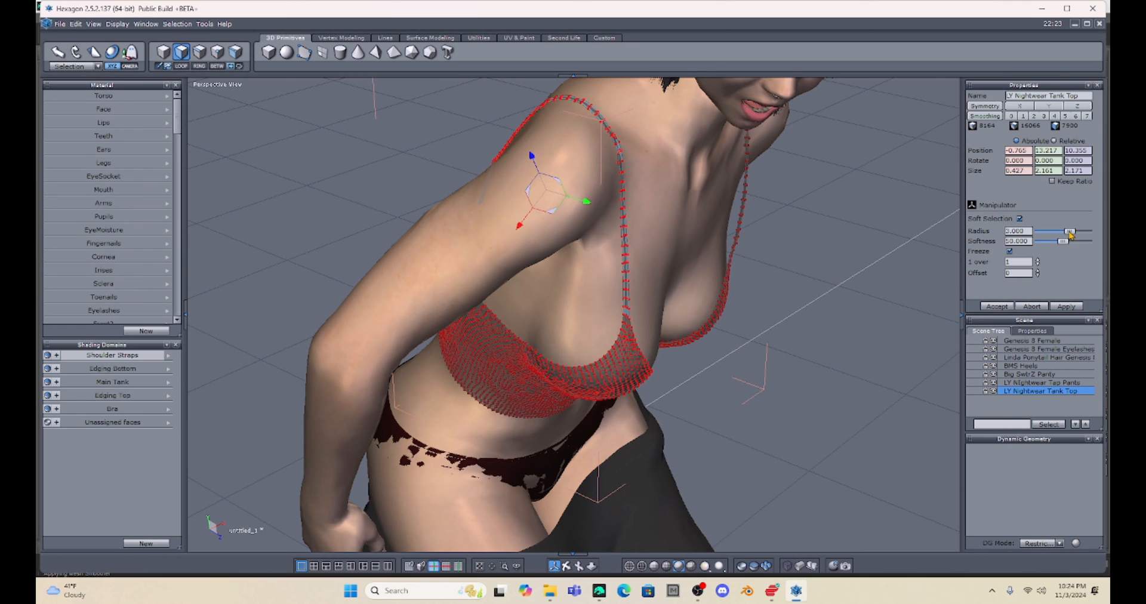
Step: Reduce the Soft Selection radius to 0.621 and move the selected strap outward off the shoulder to an X position of about -1.1
drag(1069, 232, 1067, 233)
drag(1062, 235, 1044, 231)
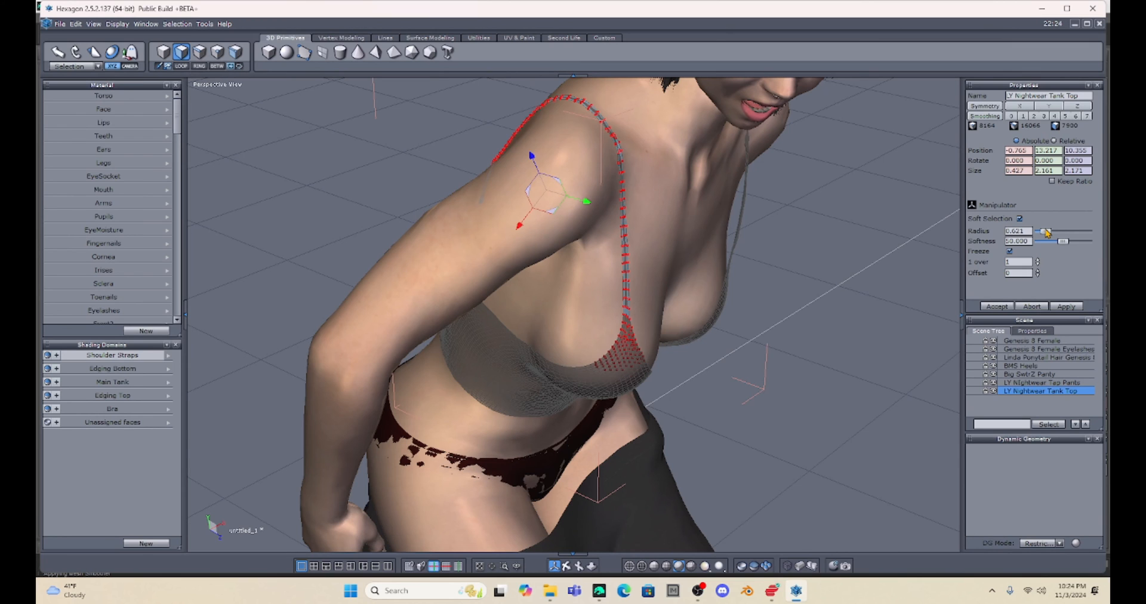
scroll(826, 309, up, 2)
scroll(826, 310, down, 3)
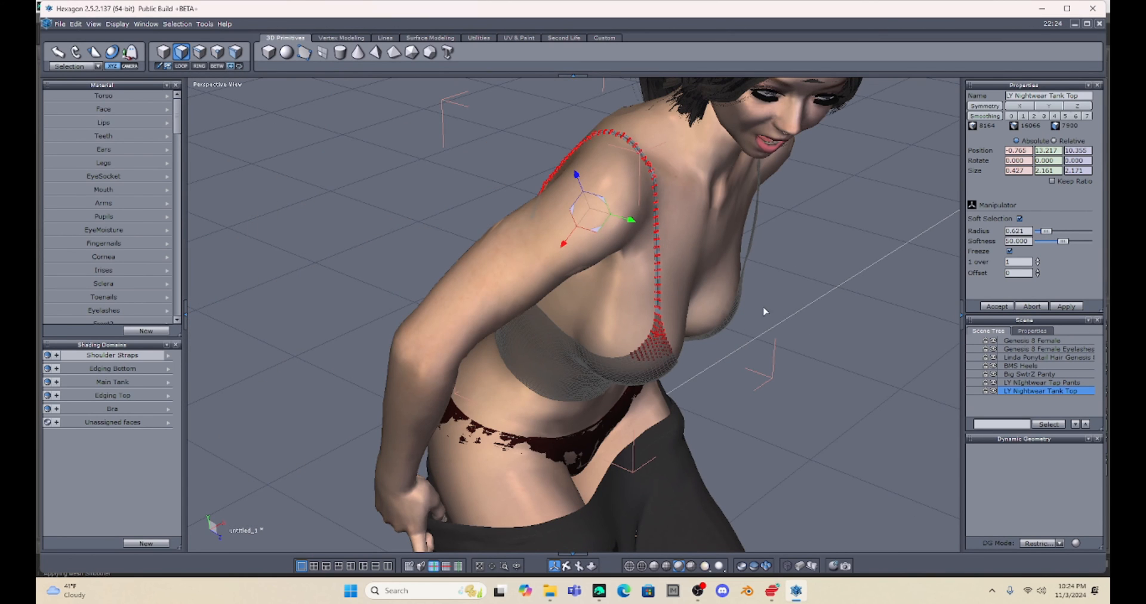
mouse_move(764, 339)
middle_down()
mouse_move(1080, 371)
mouse_move(759, 334)
middle_up()
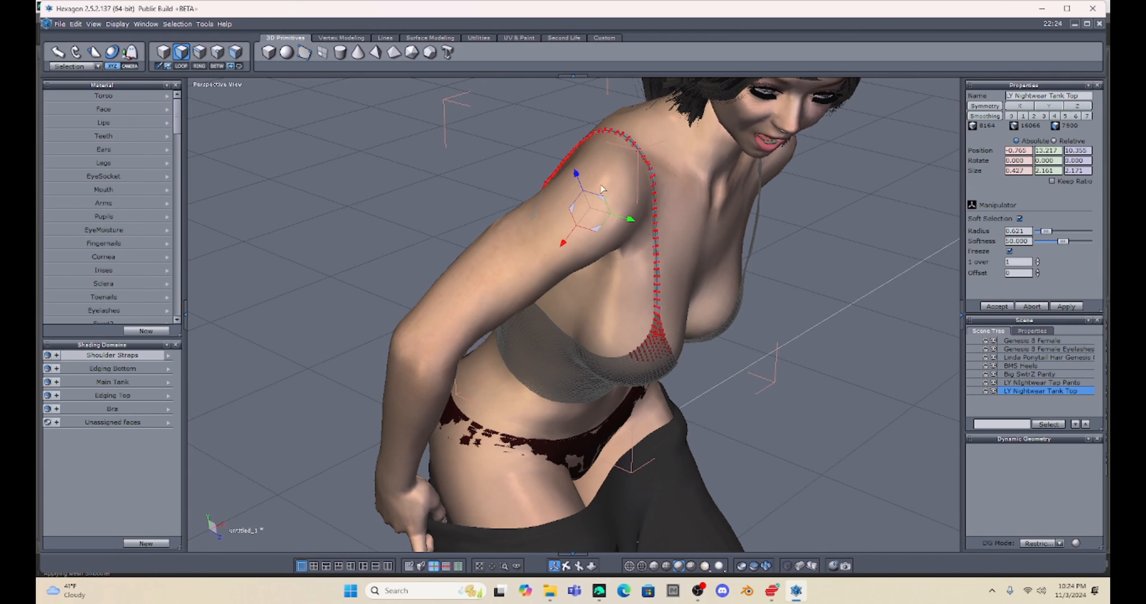
drag(563, 244, 540, 231)
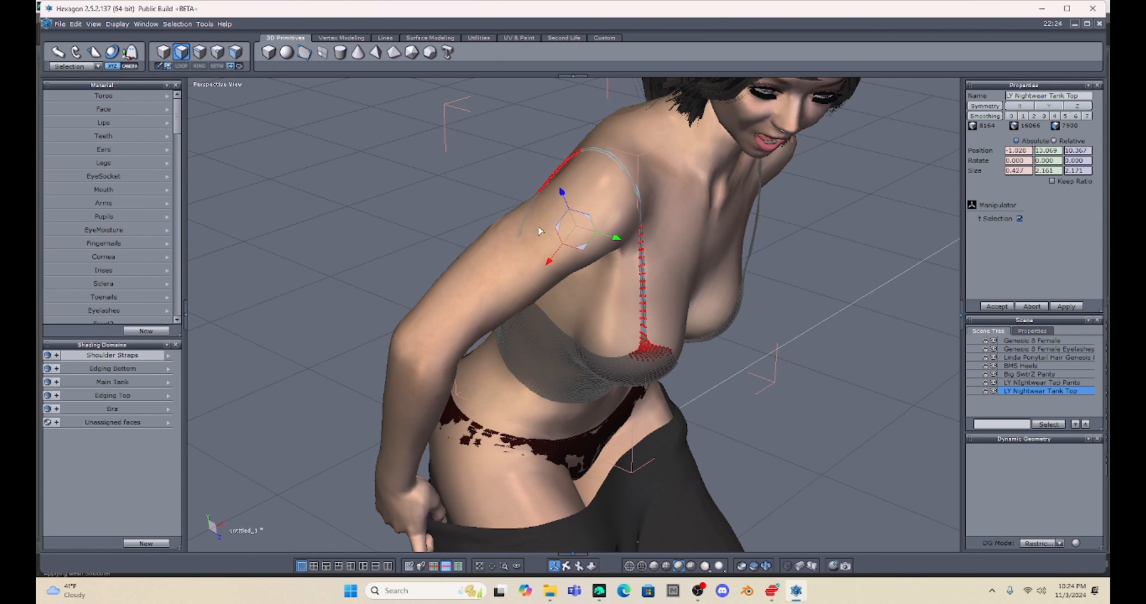
drag(562, 192, 556, 194)
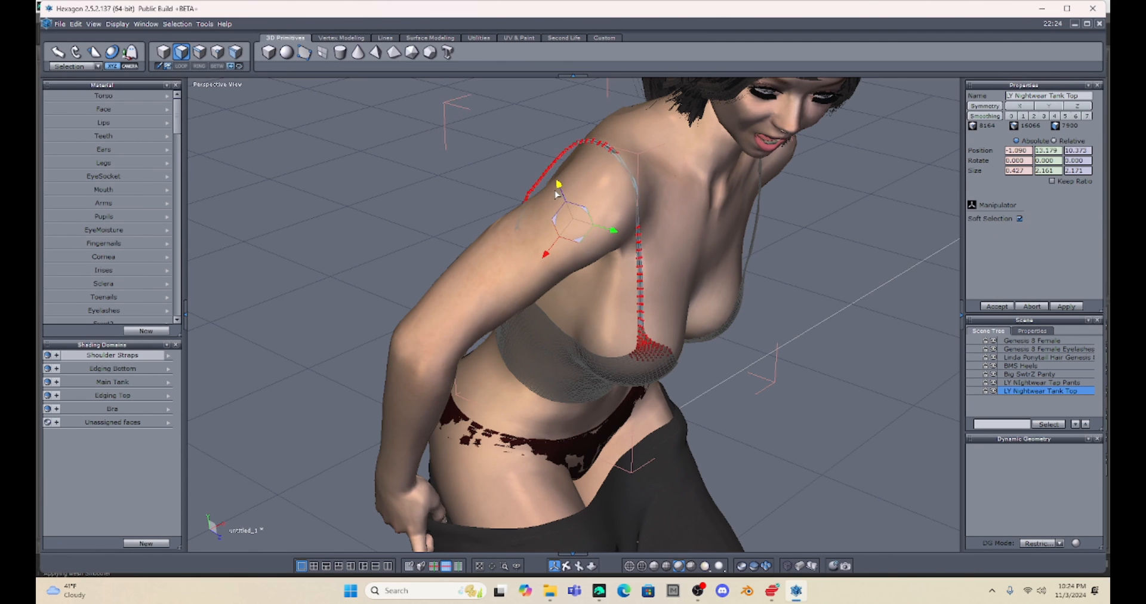
Step: Tilt the selected strap outward and move it down the upper arm to an X position of about -1.5
click(75, 52)
drag(552, 198, 543, 216)
click(58, 52)
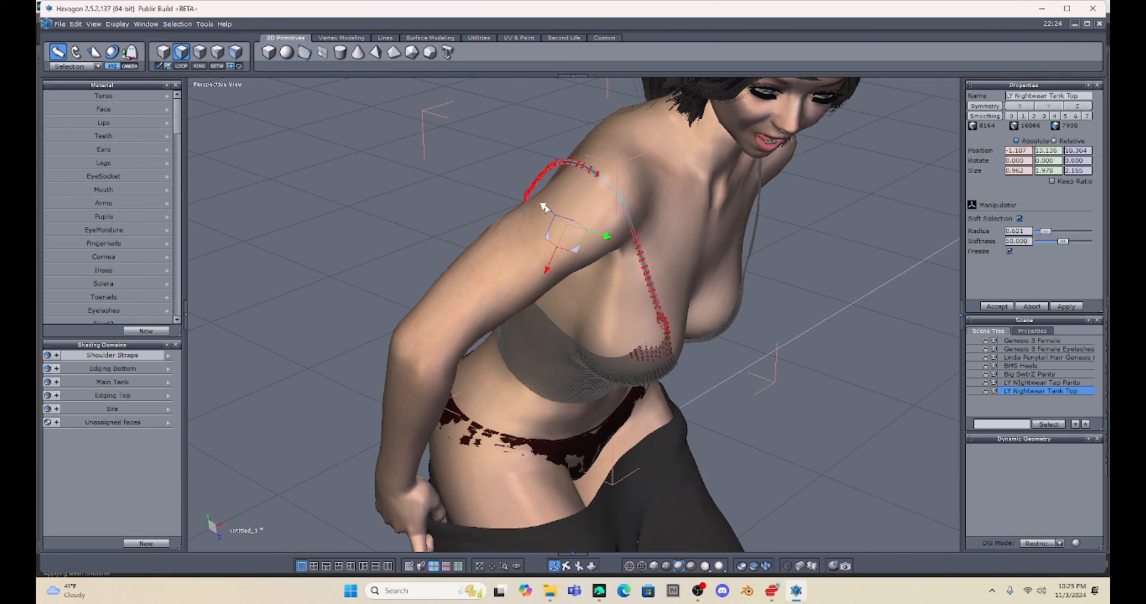
drag(540, 203, 535, 201)
drag(541, 267, 528, 302)
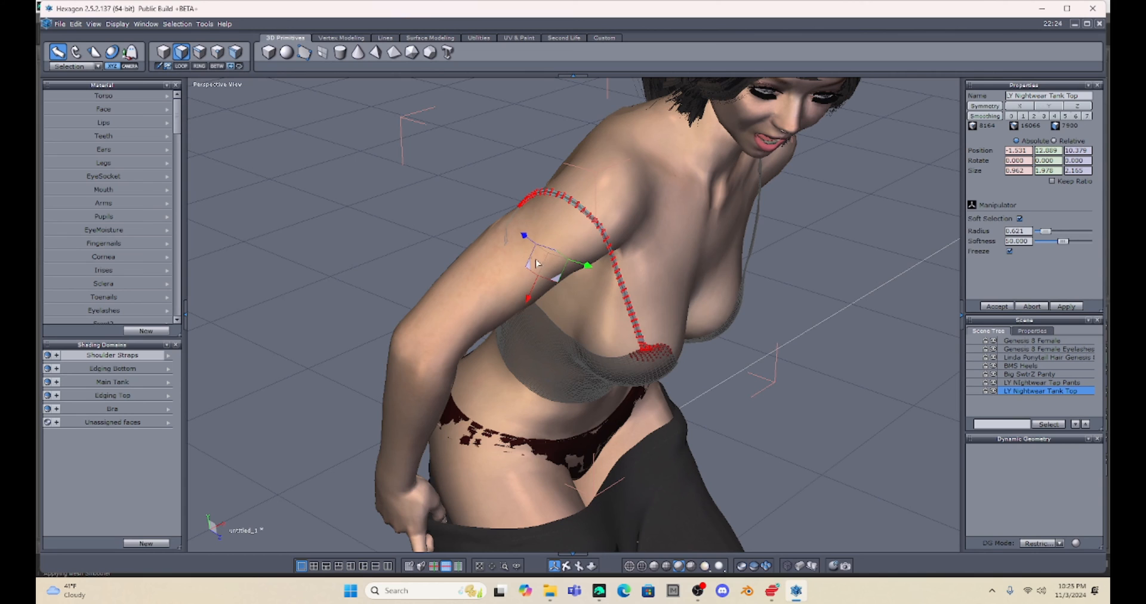
drag(587, 267, 576, 267)
Step: Rotate the strap further around the arm and shift it forward and slightly down to keep its front end near the cup
click(75, 52)
drag(519, 229, 517, 239)
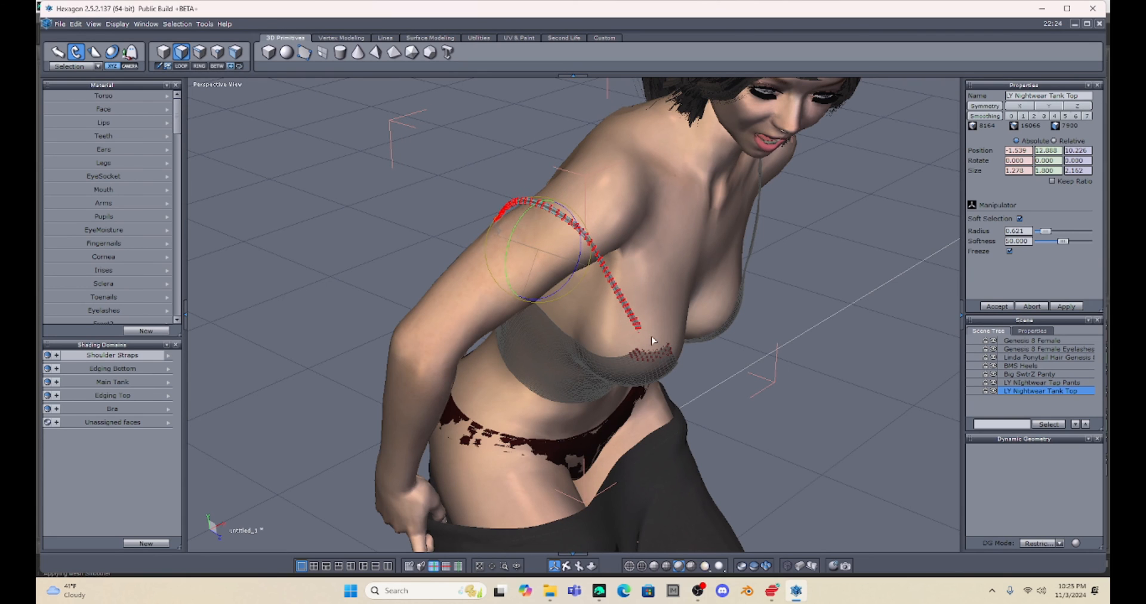
click(57, 52)
drag(576, 264, 582, 271)
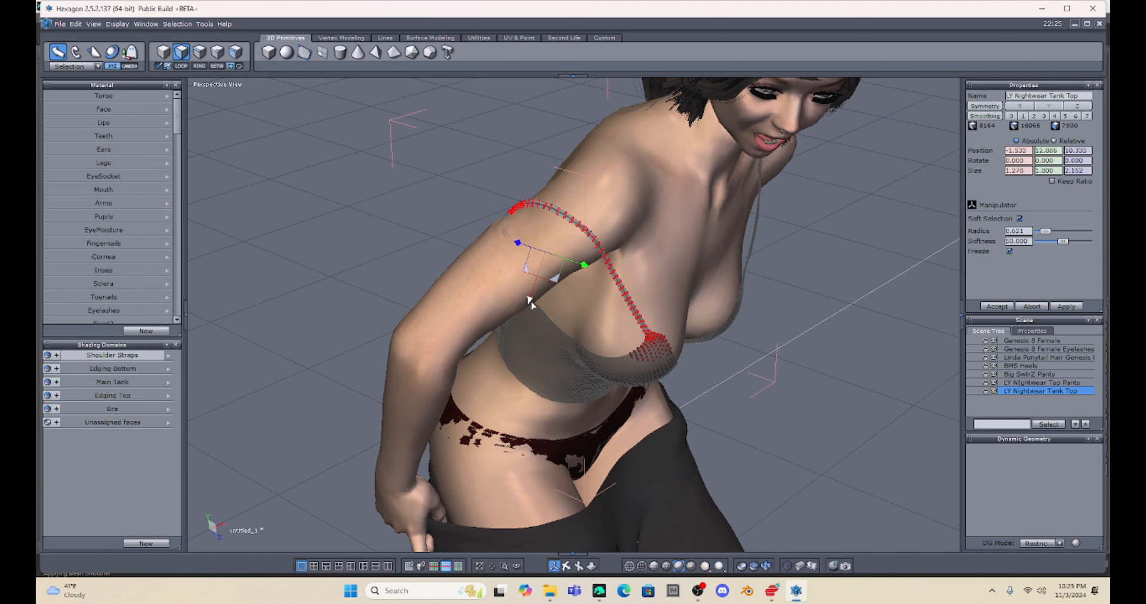
drag(529, 302, 527, 307)
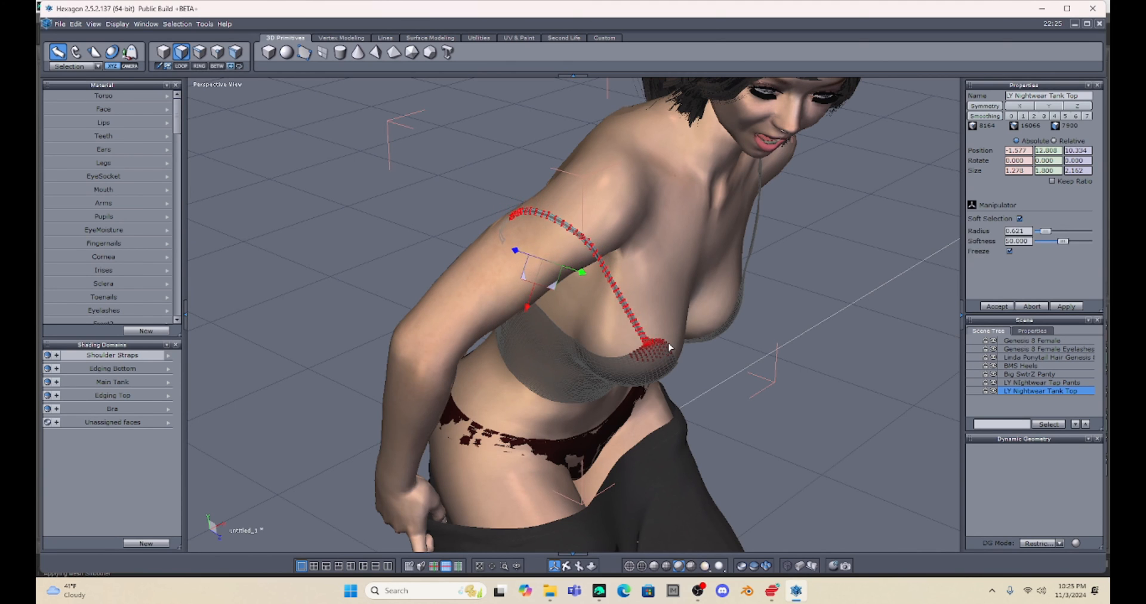
Step: Move the strap backward and lower on the upper arm to a position of about -1.69, 12.67, 10.09
middle_drag(380, 185, 529, 220)
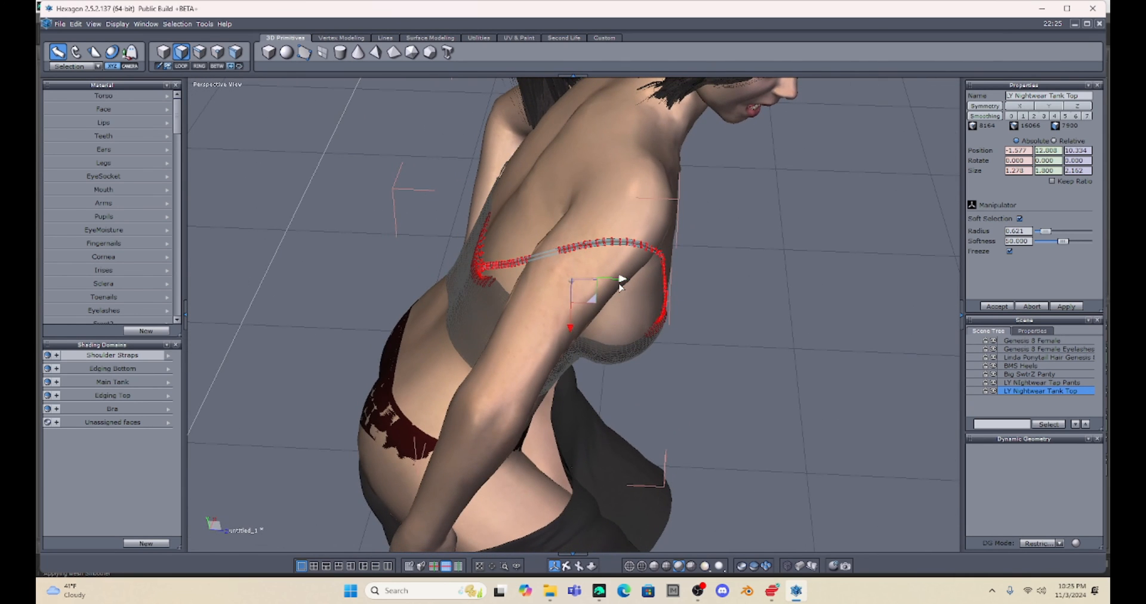
drag(621, 280, 611, 283)
middle_drag(801, 284, 556, 242)
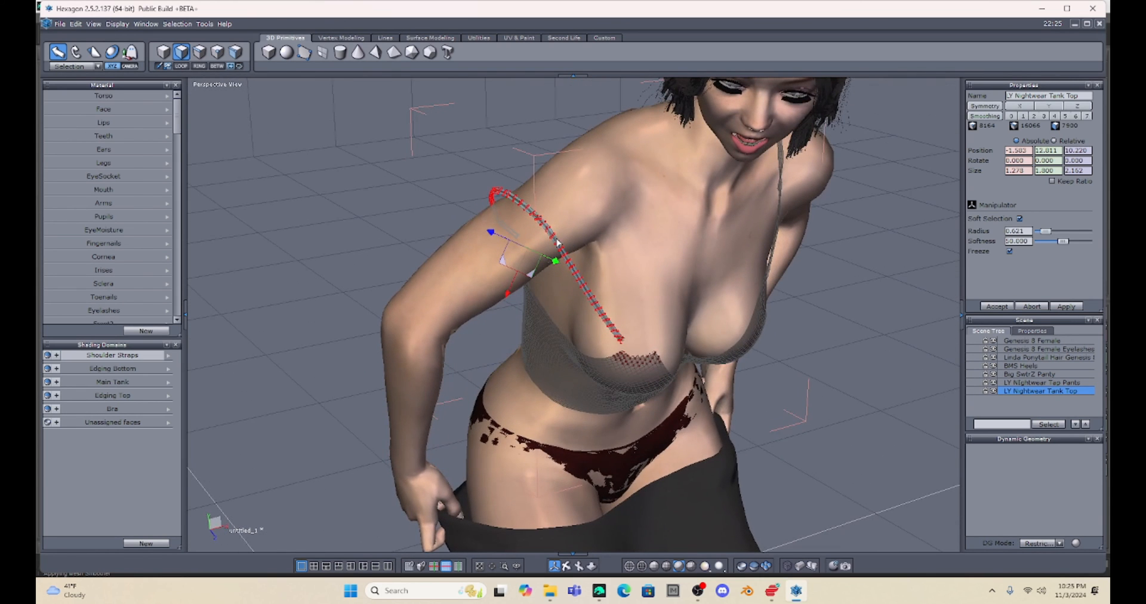
drag(491, 232, 489, 237)
drag(505, 295, 505, 317)
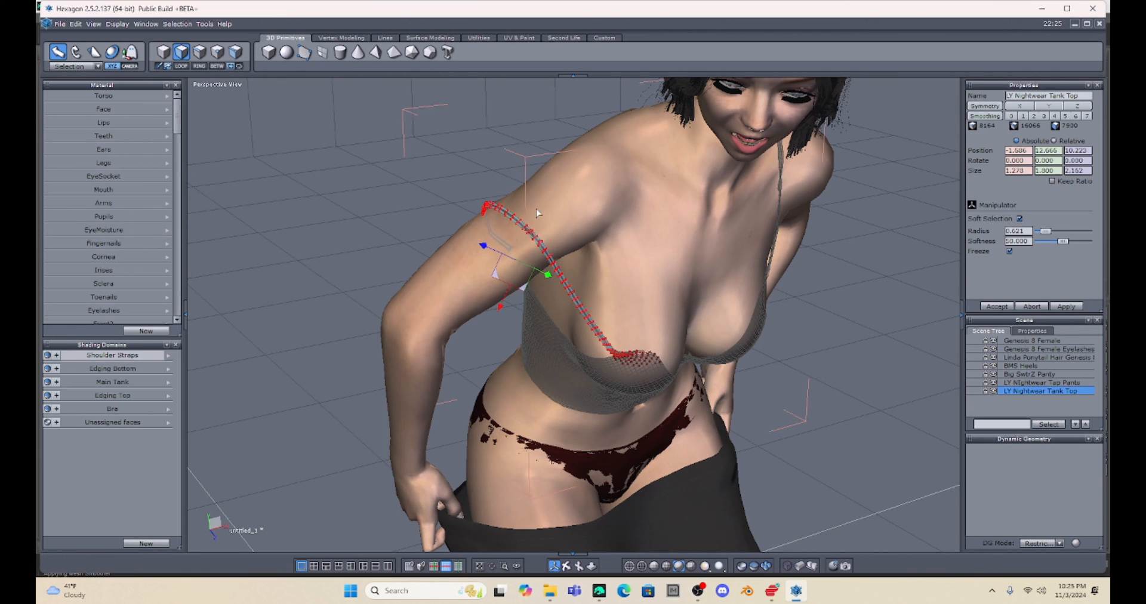
middle_drag(343, 197, 602, 206)
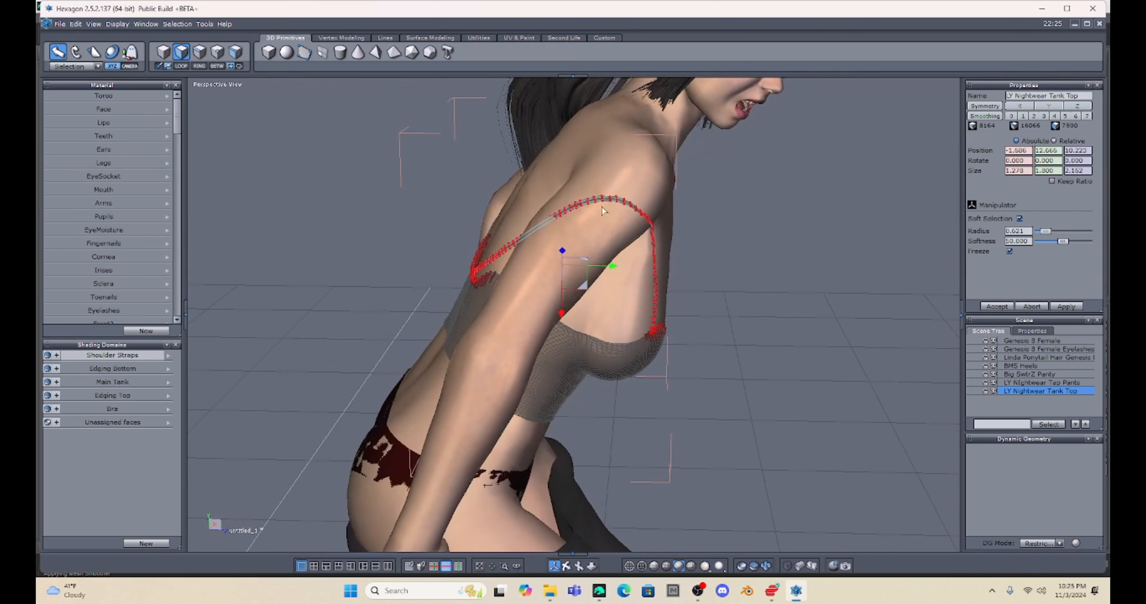
drag(613, 270, 603, 268)
Step: Pull the upper edge of the bra cup toward the base of the dropped strap and undo the last adjustment
middle_drag(603, 268, 567, 247)
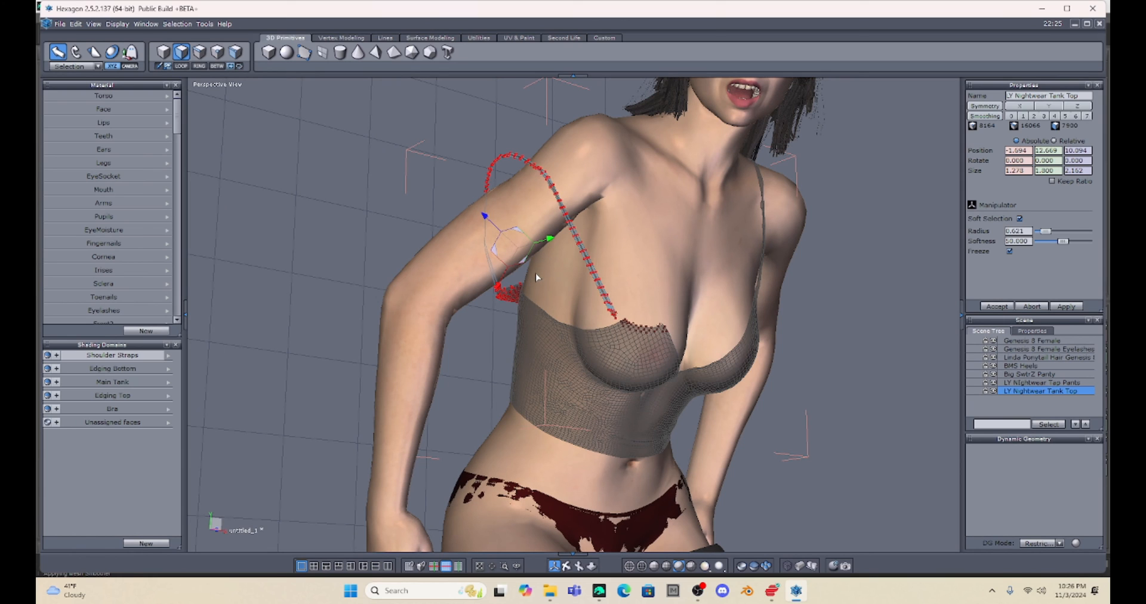
click(641, 325)
drag(644, 284, 640, 292)
key(ctrl+z)
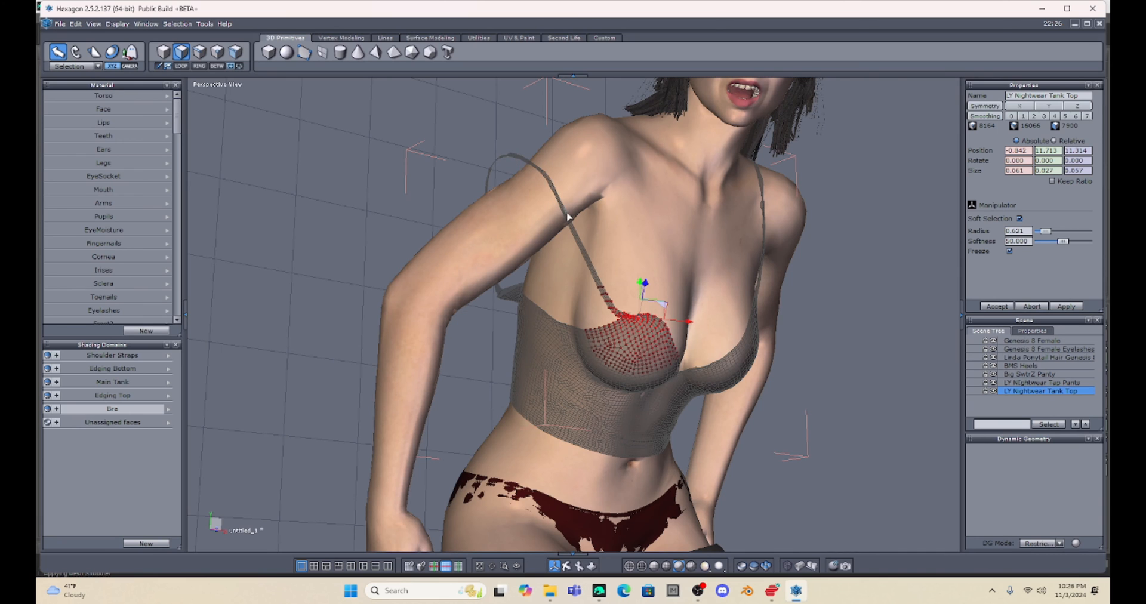
Step: Select the strap faces at the front and back of the upper arm and scale that section to about 0.303 × 0.306 × 1.167
scroll(562, 225, up, 4)
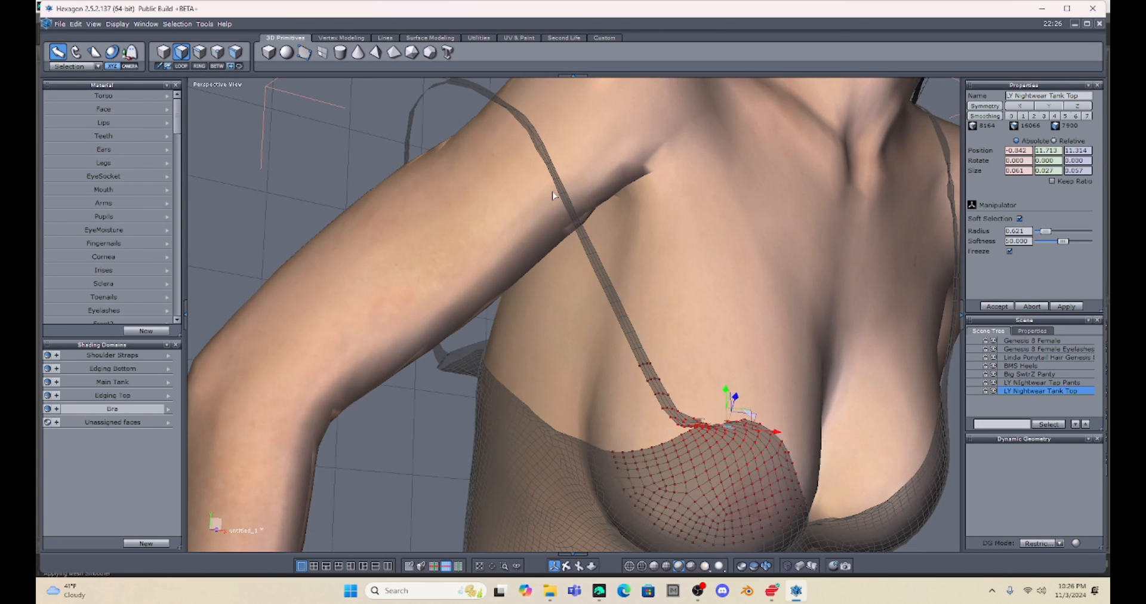
click(553, 178)
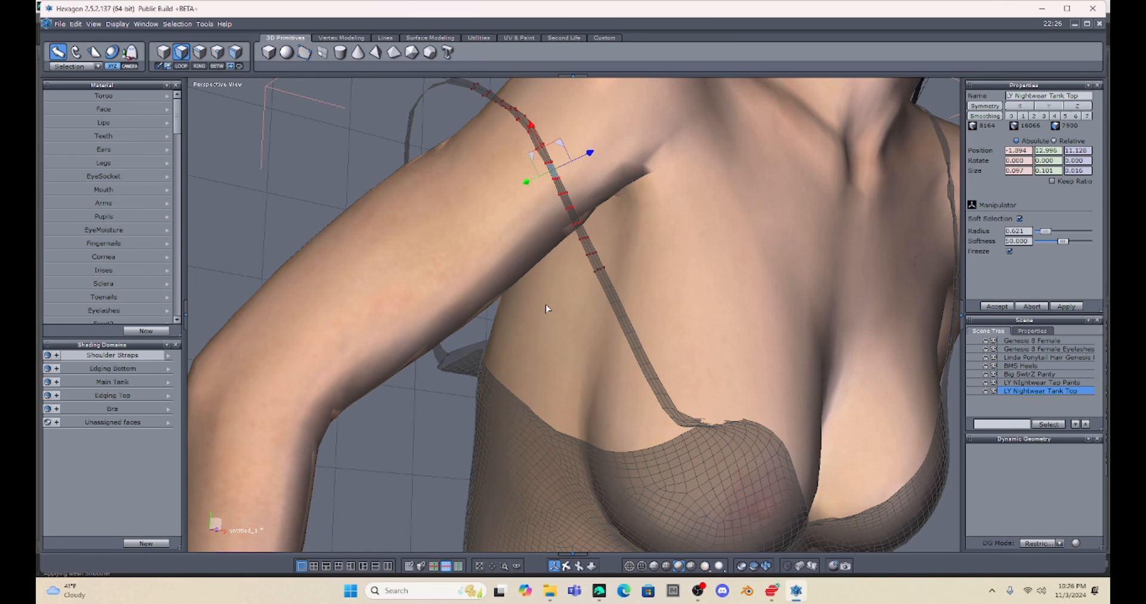
middle_drag(297, 167, 597, 233)
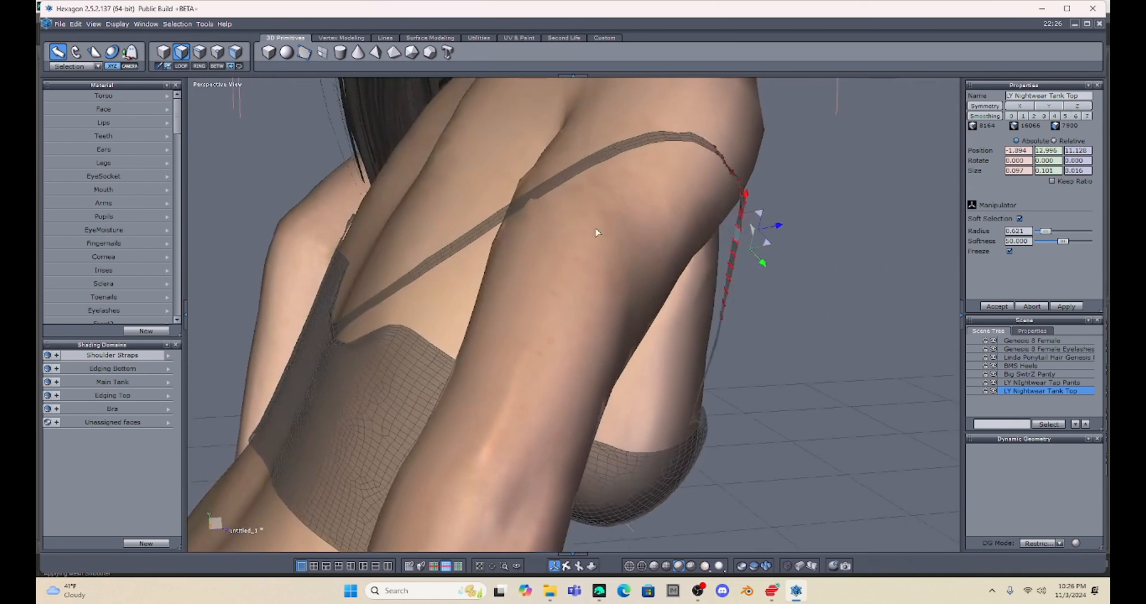
click(534, 194)
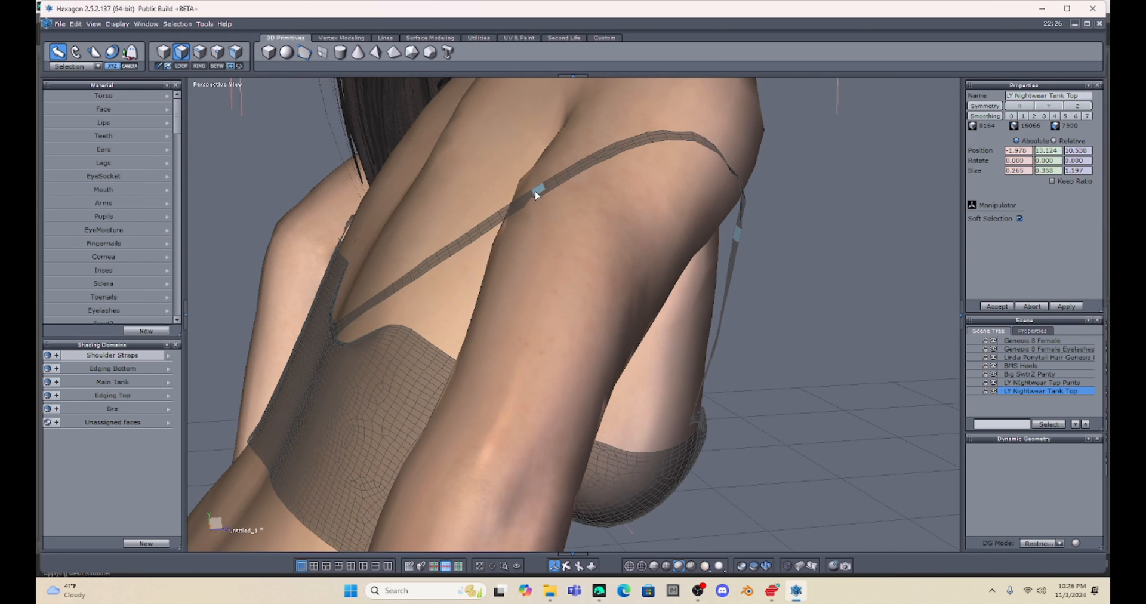
double_click(539, 195)
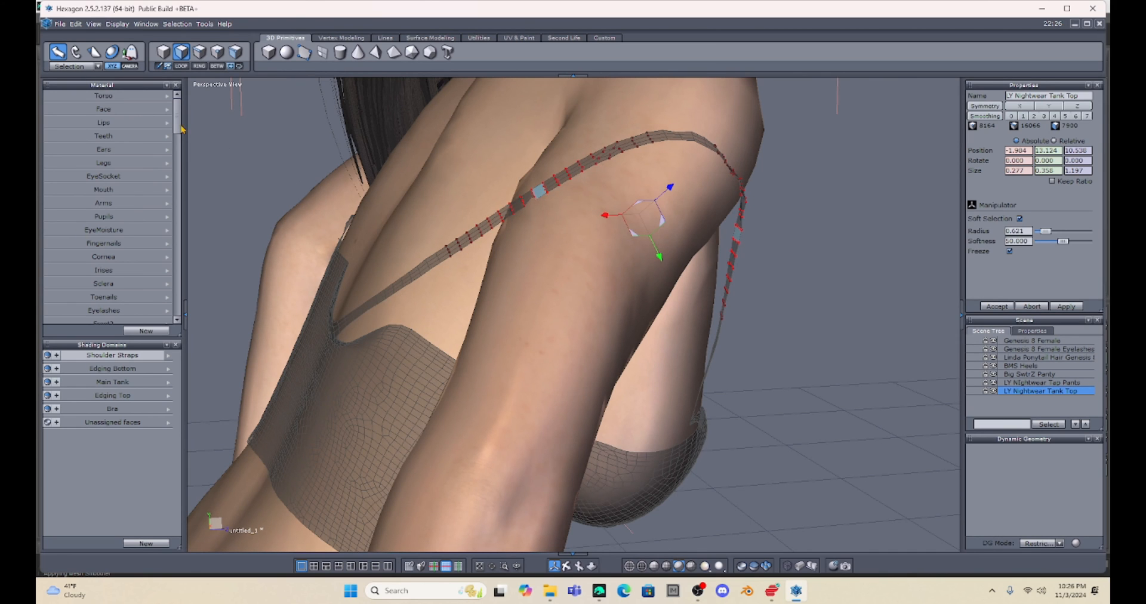
click(94, 53)
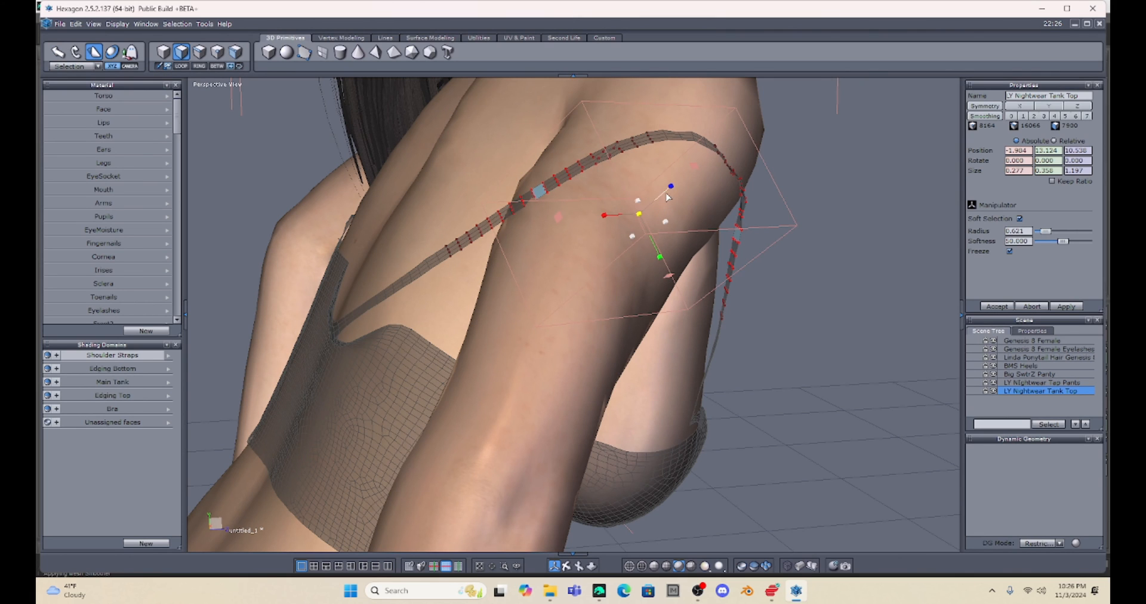
mouse_move(671, 188)
mouse_down()
mouse_move(661, 208)
mouse_move(669, 194)
mouse_up()
key(c)
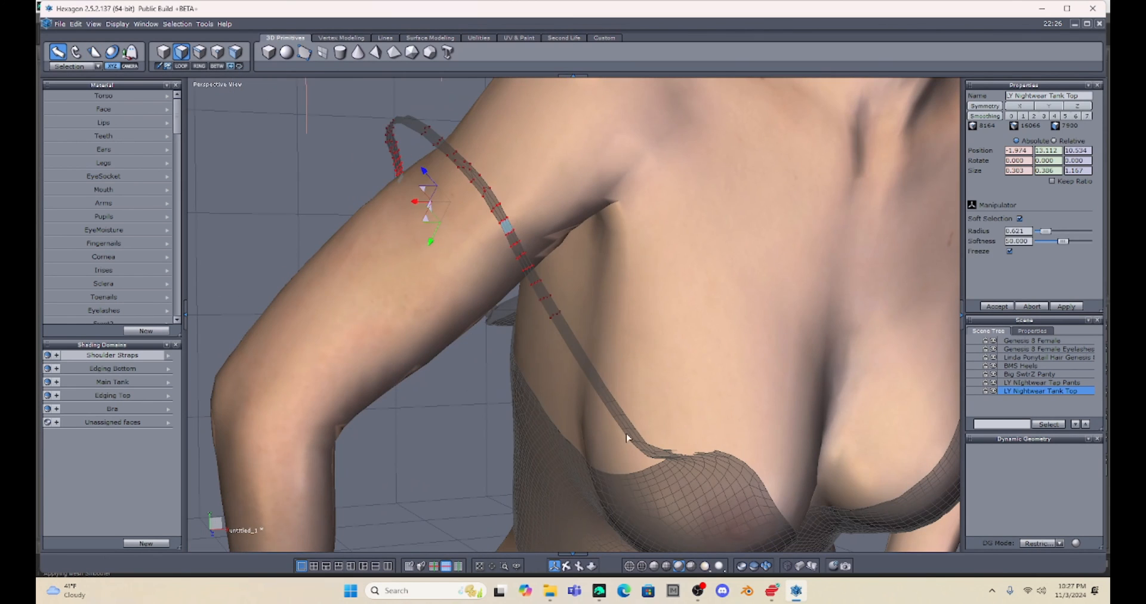
Step: Select the whole dropped strap between its bases, lower it to about -1.761, 12.577, 10.099, and scale it closer around the arm
click(631, 435)
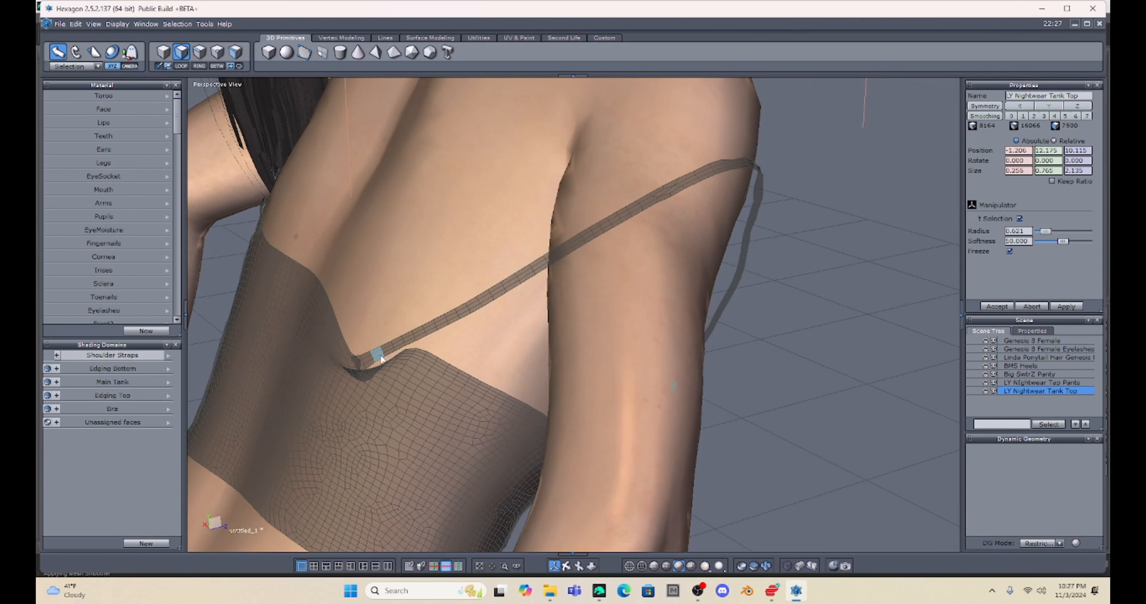
click(112, 355)
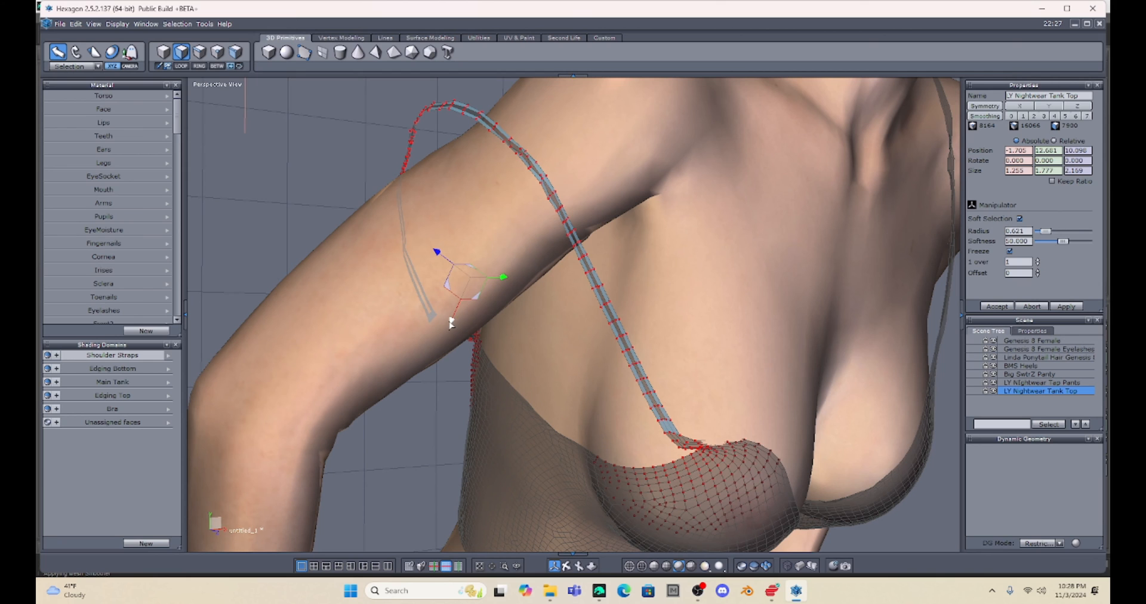
drag(451, 323, 448, 346)
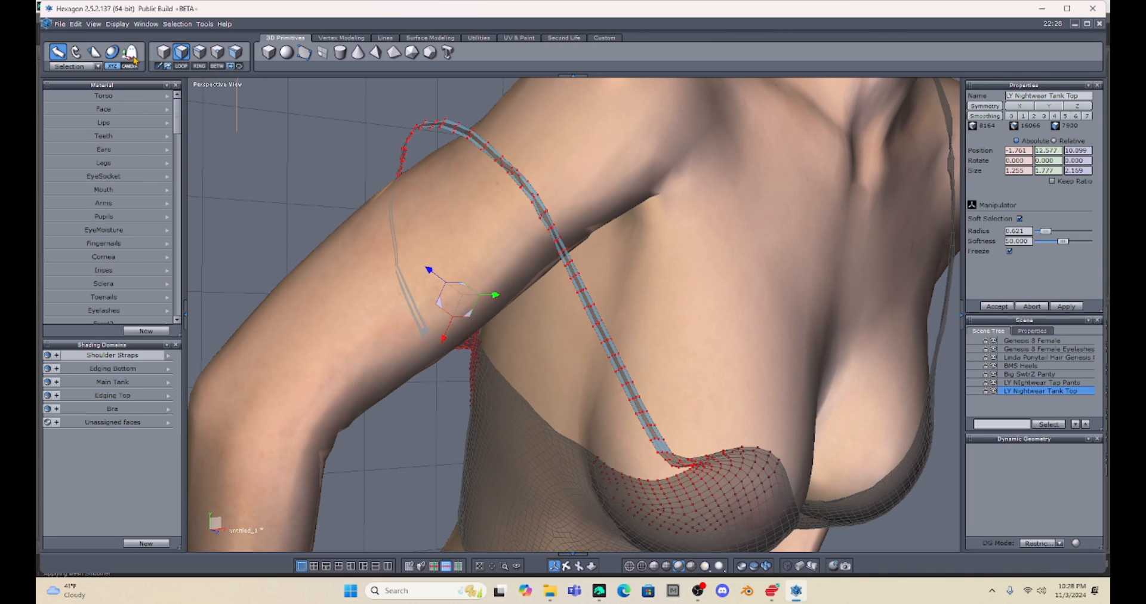
click(94, 52)
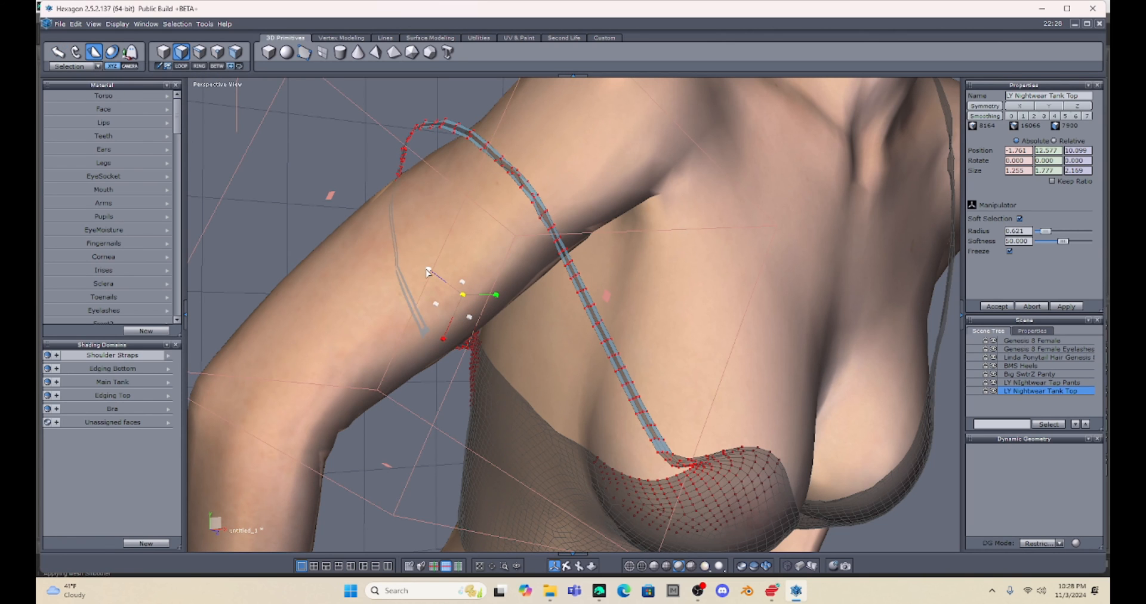
drag(429, 272, 435, 278)
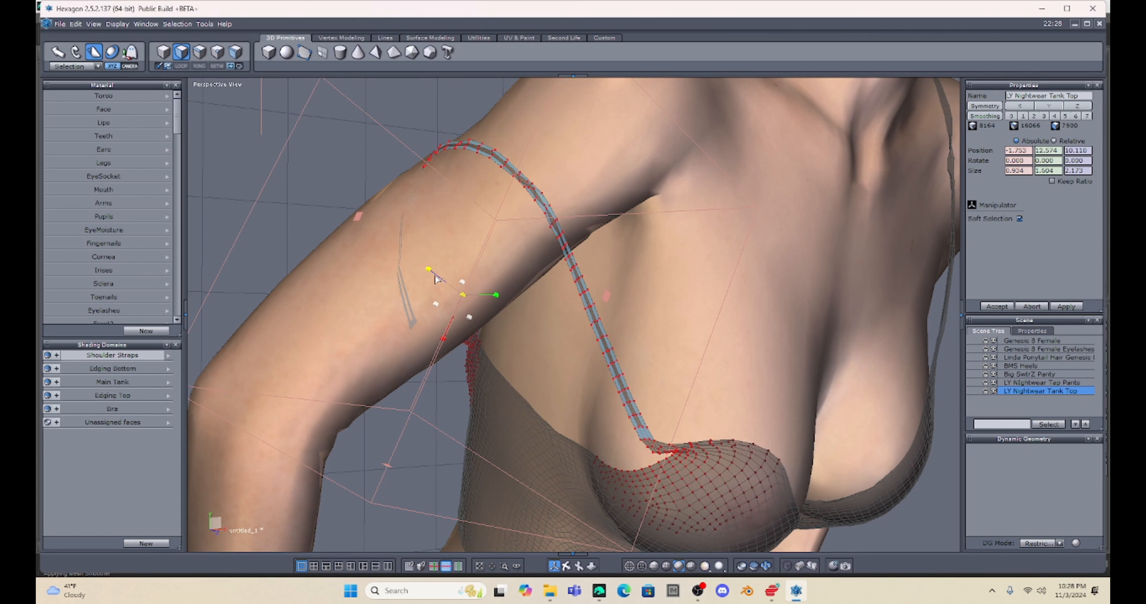
Step: Select the strap from its back base to the outer arm, scale it out of the arm, and undo the last adjustment
middle_drag(312, 179, 536, 215)
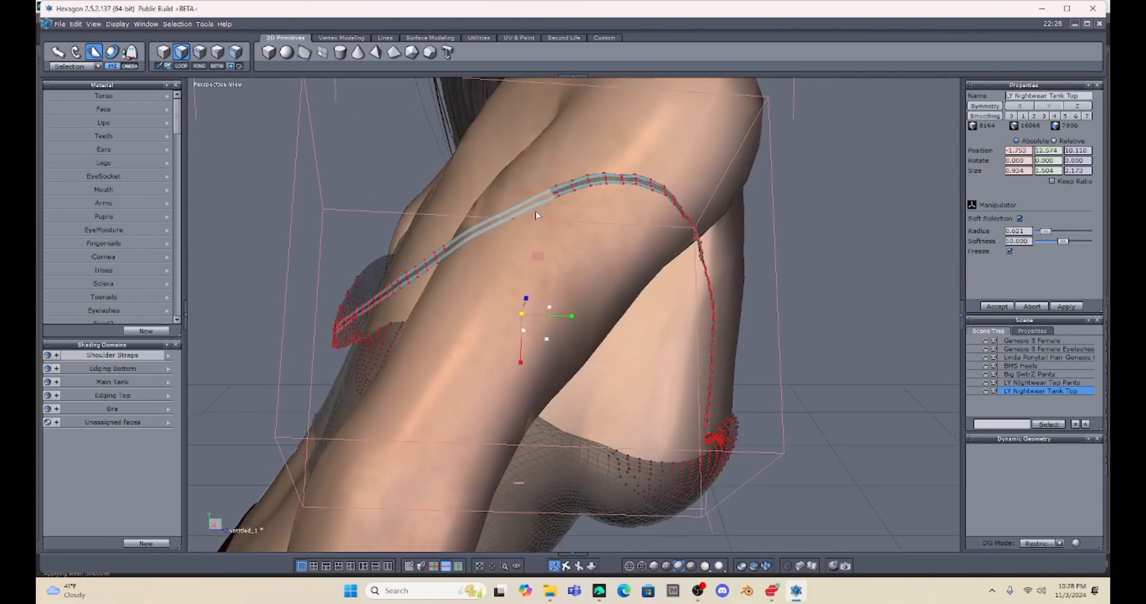
click(612, 178)
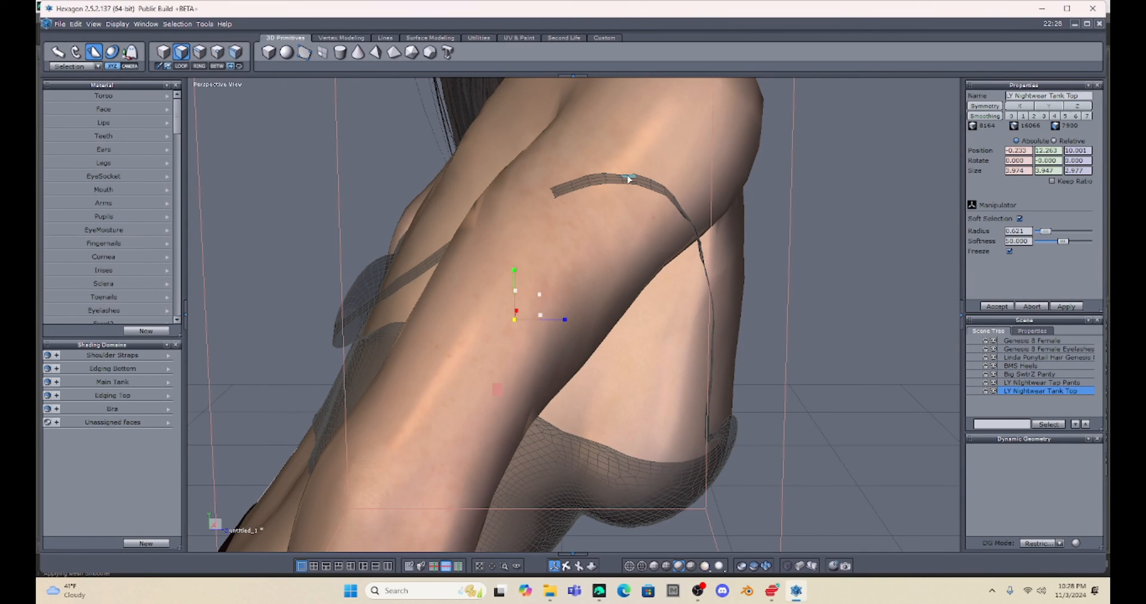
double_click(640, 187)
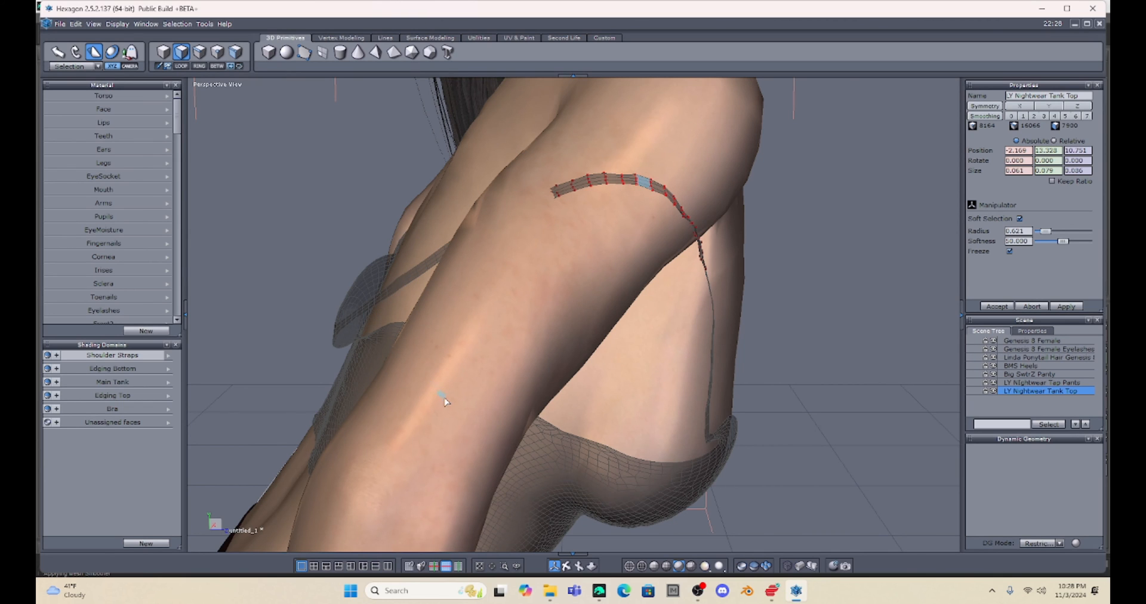
middle_drag(460, 407, 421, 278)
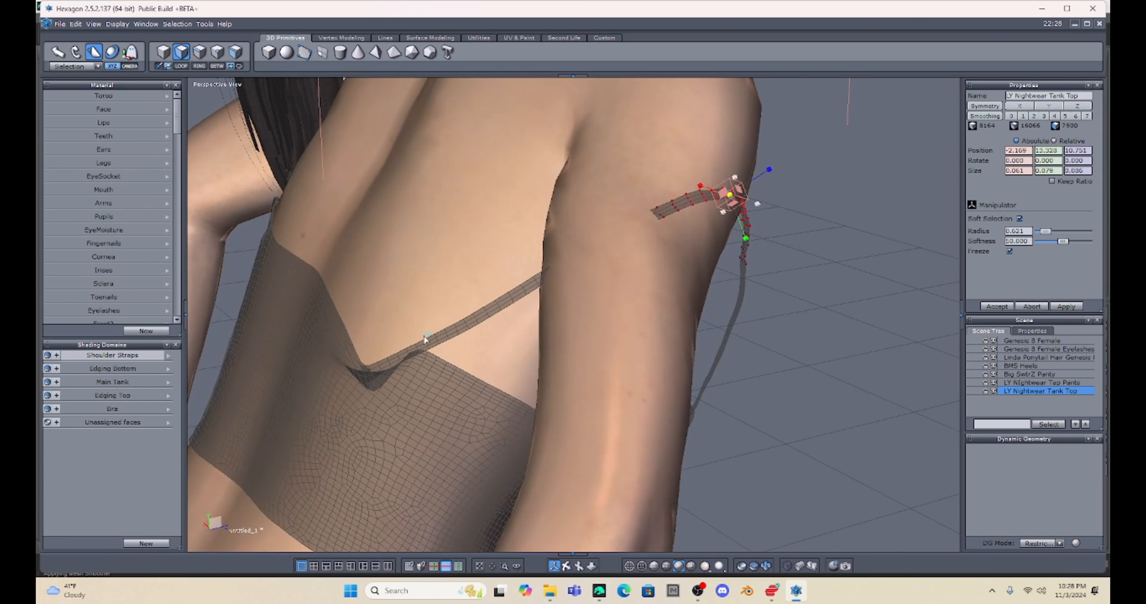
click(392, 360)
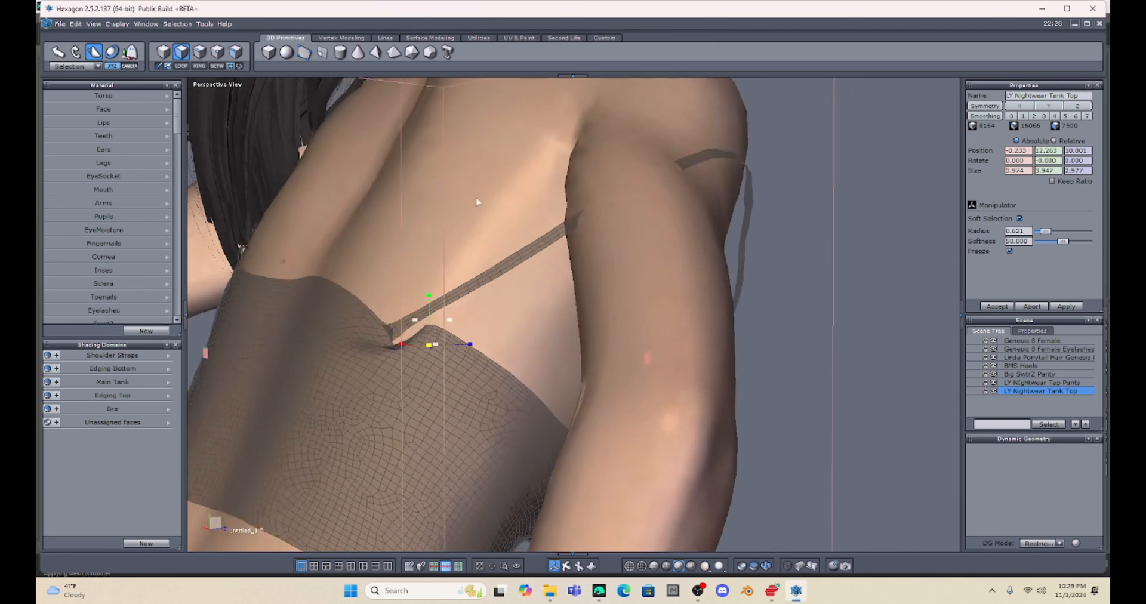
middle_drag(478, 201, 482, 200)
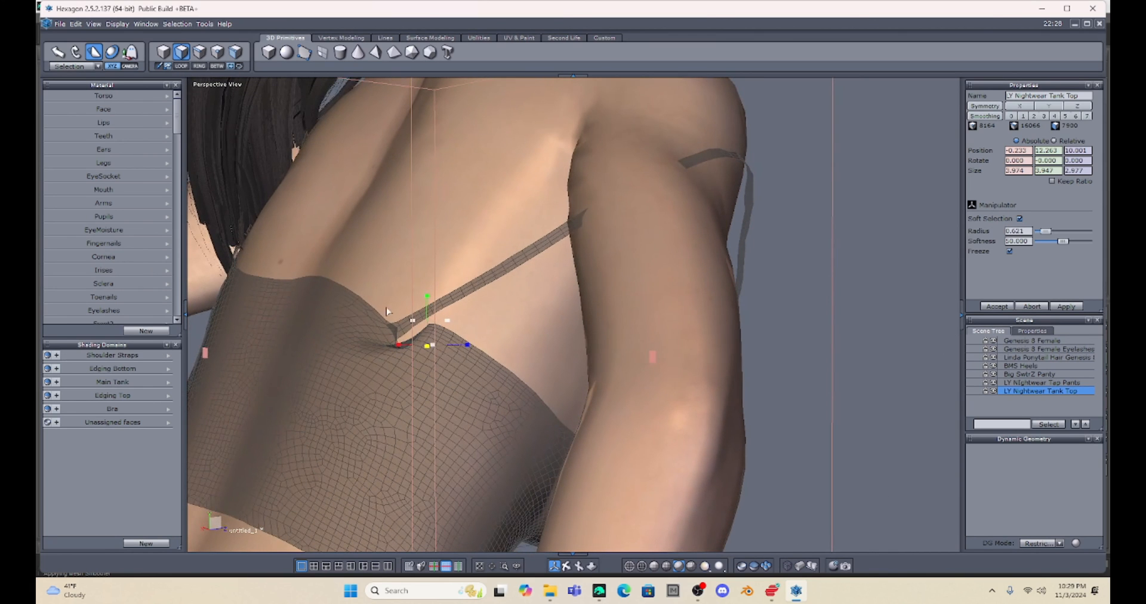
click(408, 329)
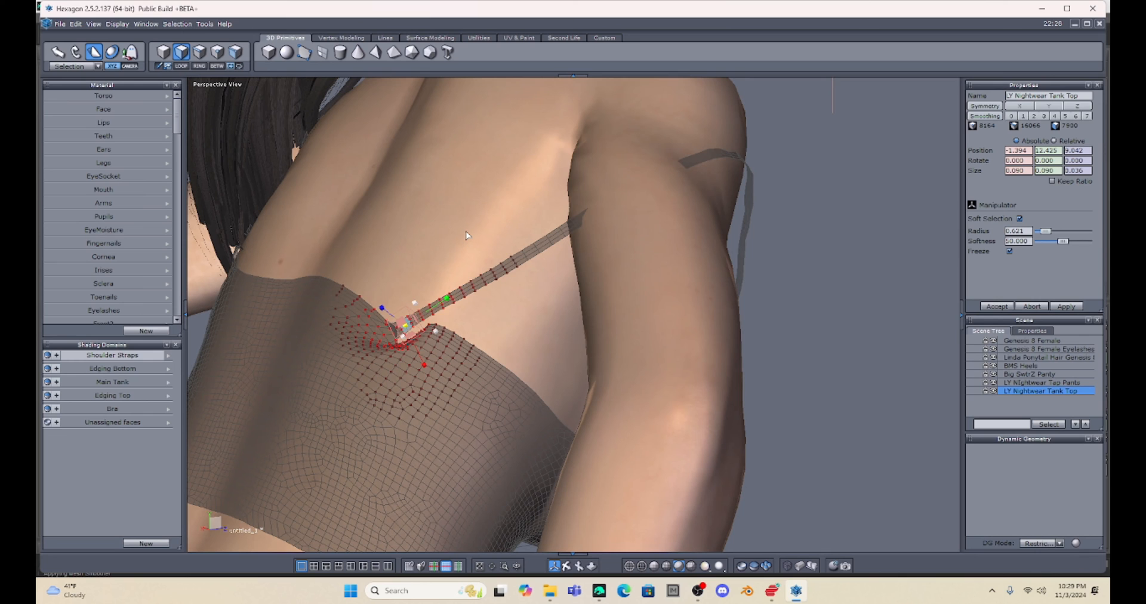
shift+click(702, 157)
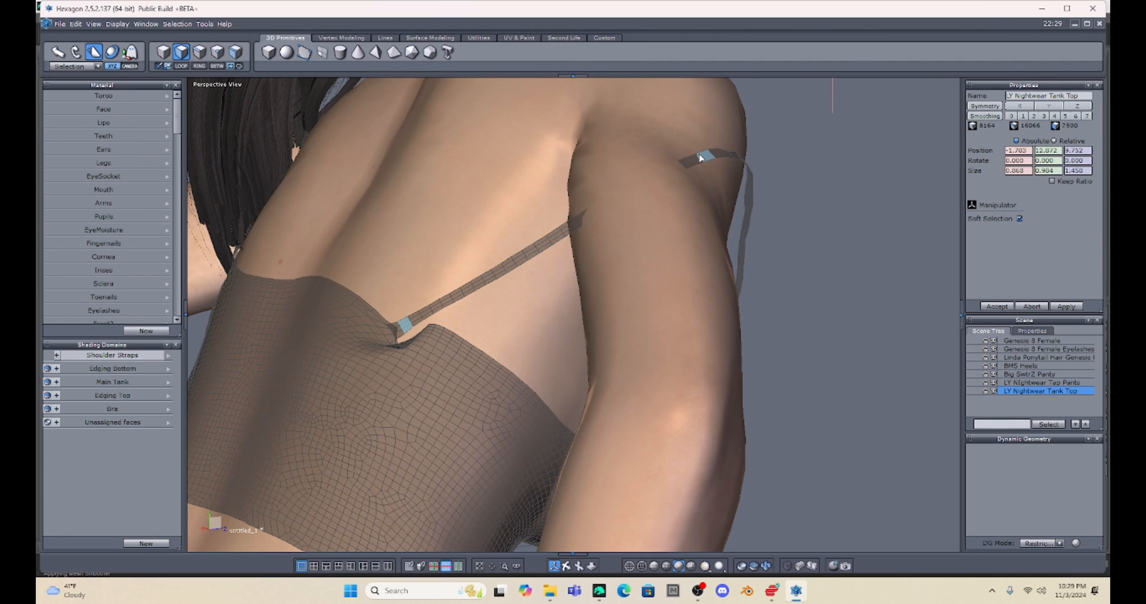
click(231, 66)
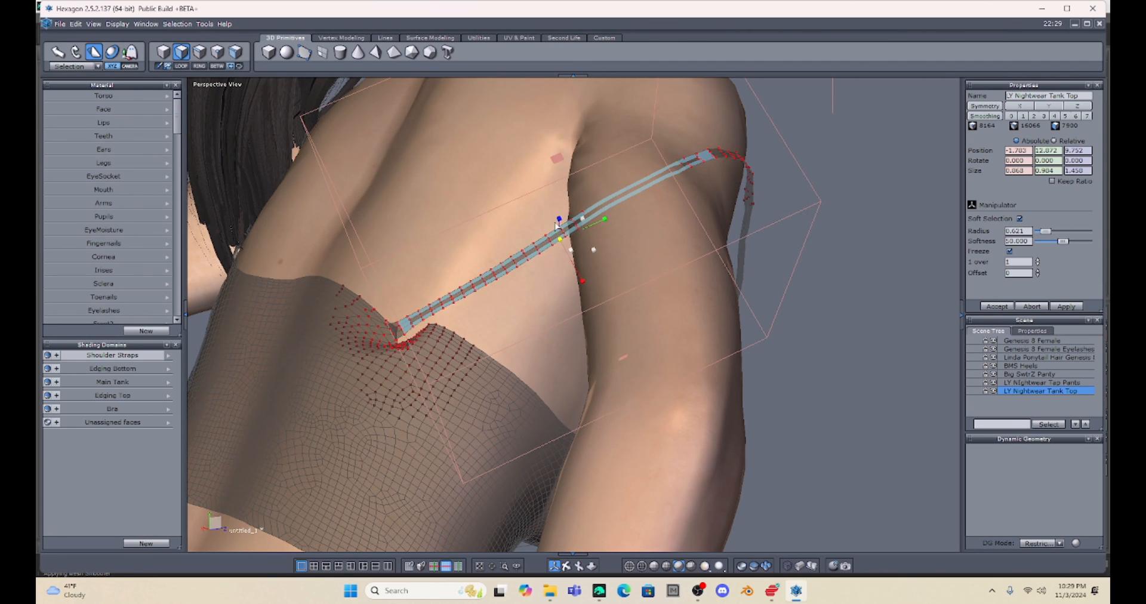
drag(559, 222, 542, 205)
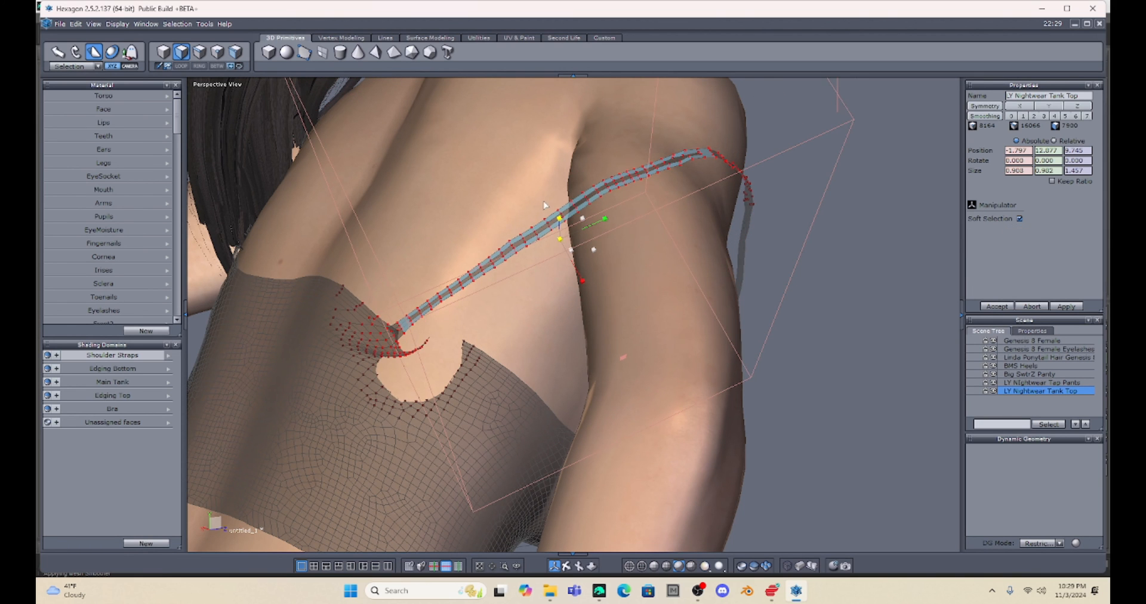
alt+drag(900, 323, 660, 135)
key(ctrl+z)
Step: Select two strap faces on top of the upper arm and scale the section between them to refine its fit
click(535, 198)
shift+click(446, 201)
drag(476, 182, 484, 194)
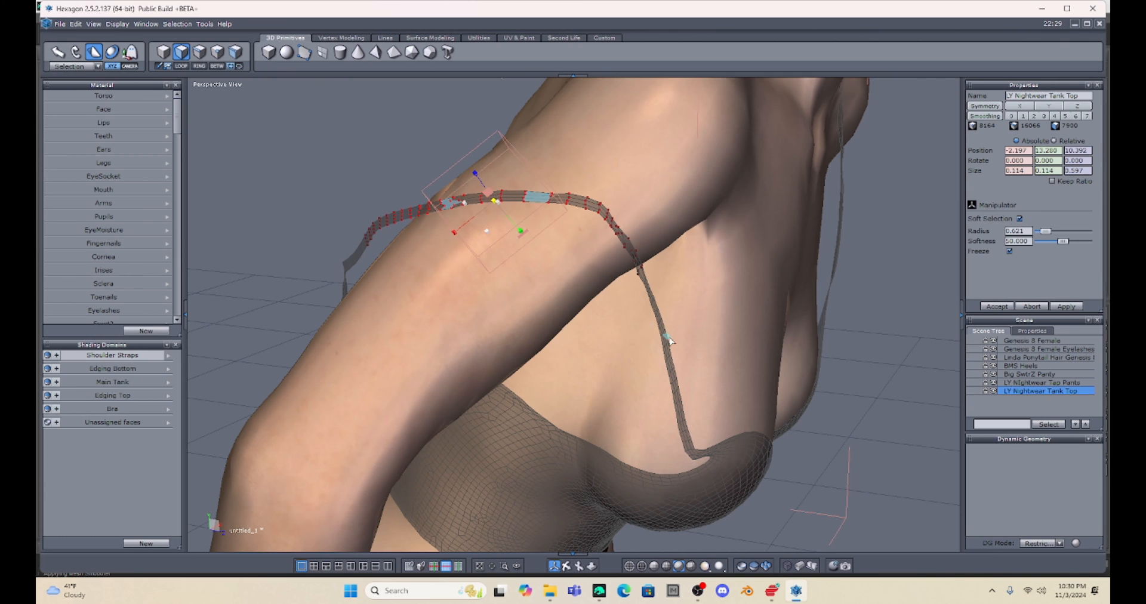
Step: Select the dropped strap's front base at the bra cup's upper edge and move it slightly to refine the join
scroll(668, 336, up, 3)
scroll(668, 336, down, 7)
scroll(668, 336, up, 2)
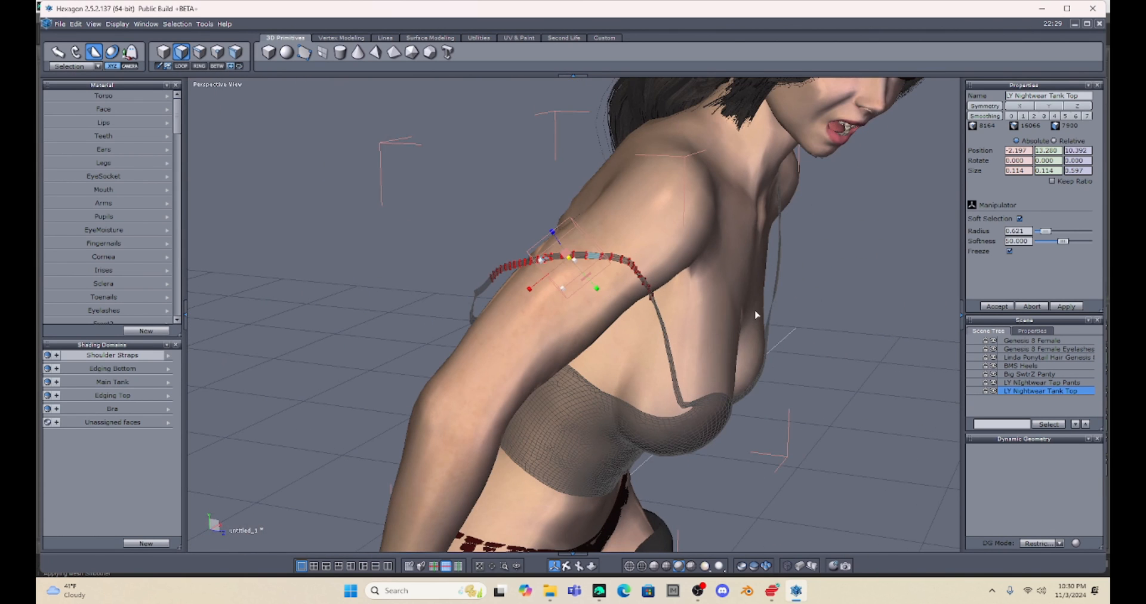
middle_drag(873, 298, 781, 269)
scroll(806, 360, up, 3)
scroll(804, 359, down, 2)
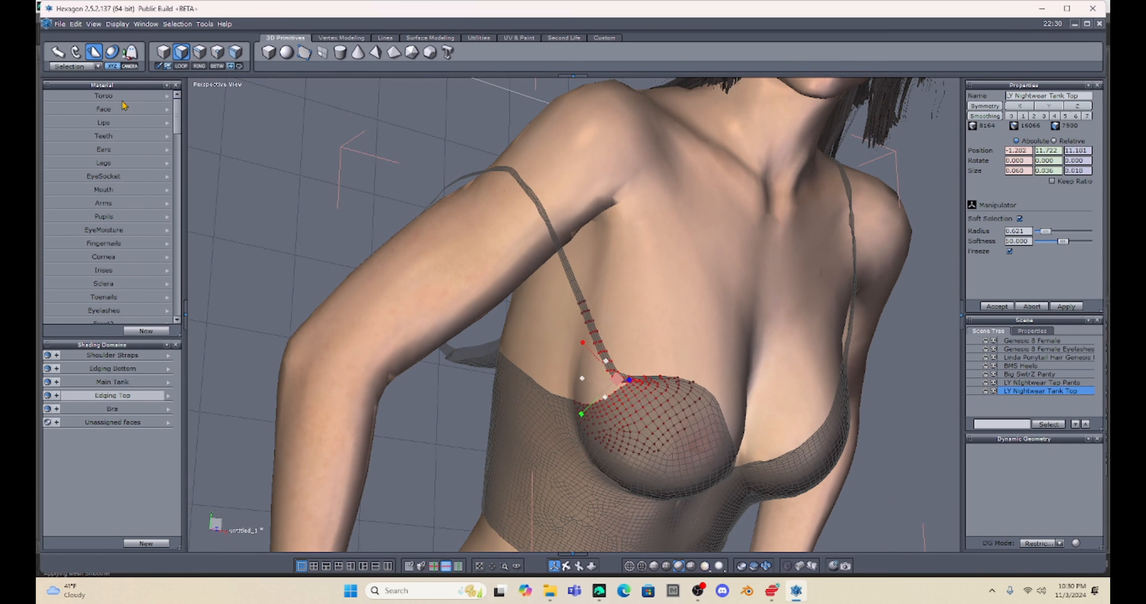
click(58, 52)
mouse_move(581, 417)
mouse_down()
mouse_move(600, 401)
mouse_move(591, 407)
mouse_up()
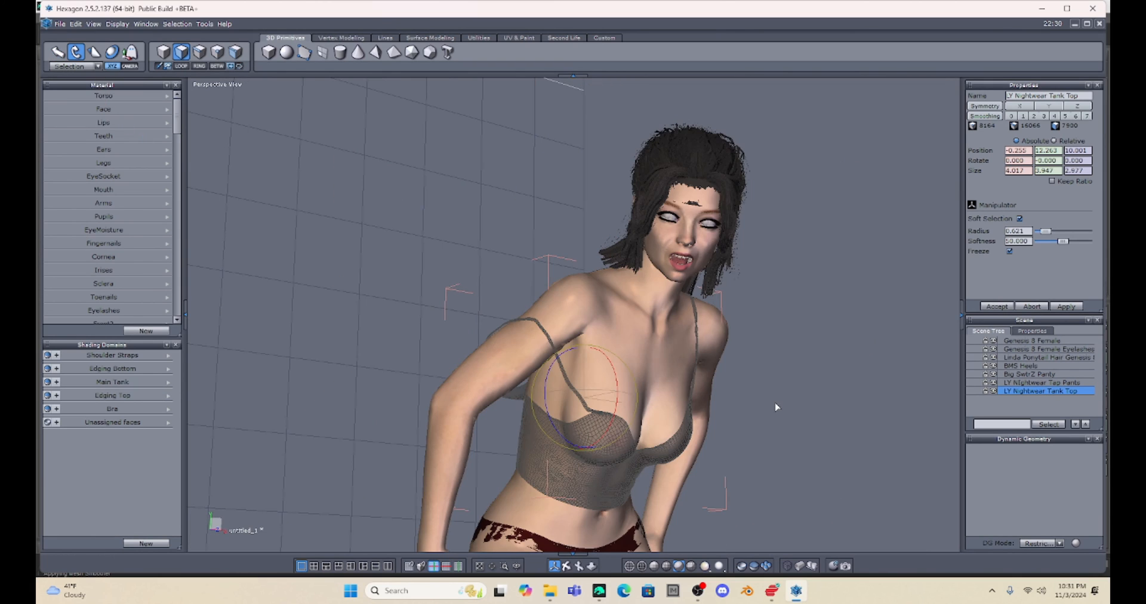
click(817, 345)
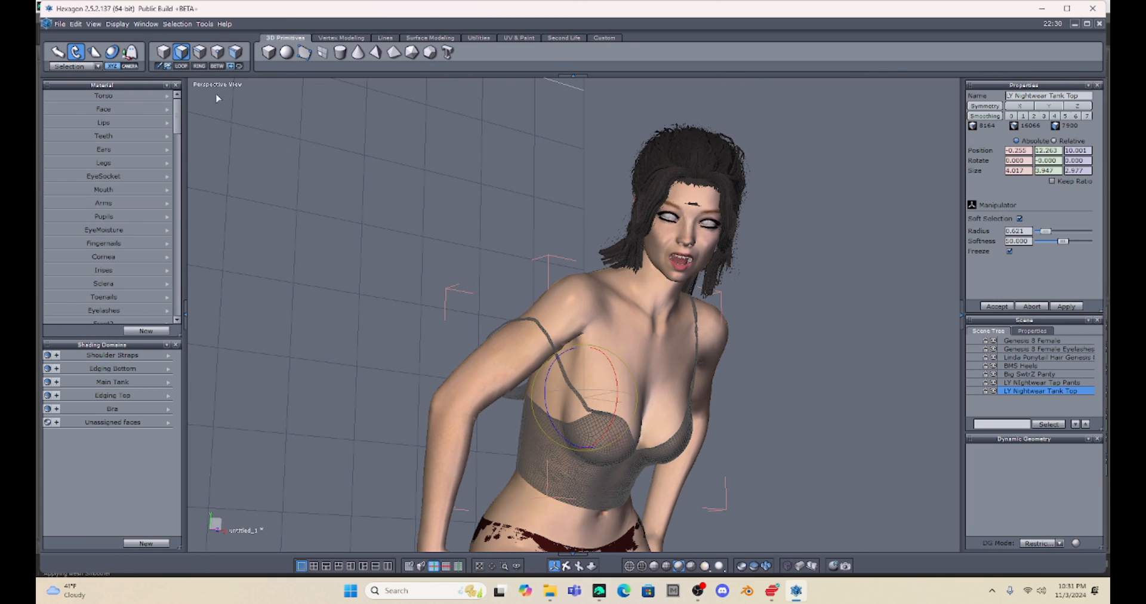
Step: Send the reshaped tank top to DAZ Studio and switch to its Hexagon Bridge dialog
click(60, 23)
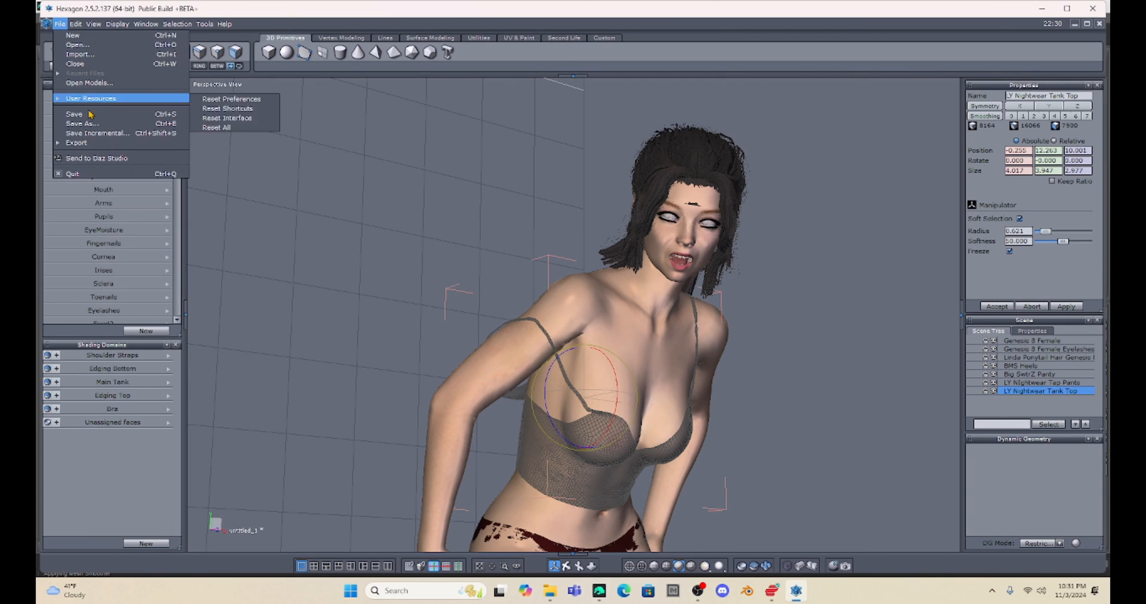
click(94, 158)
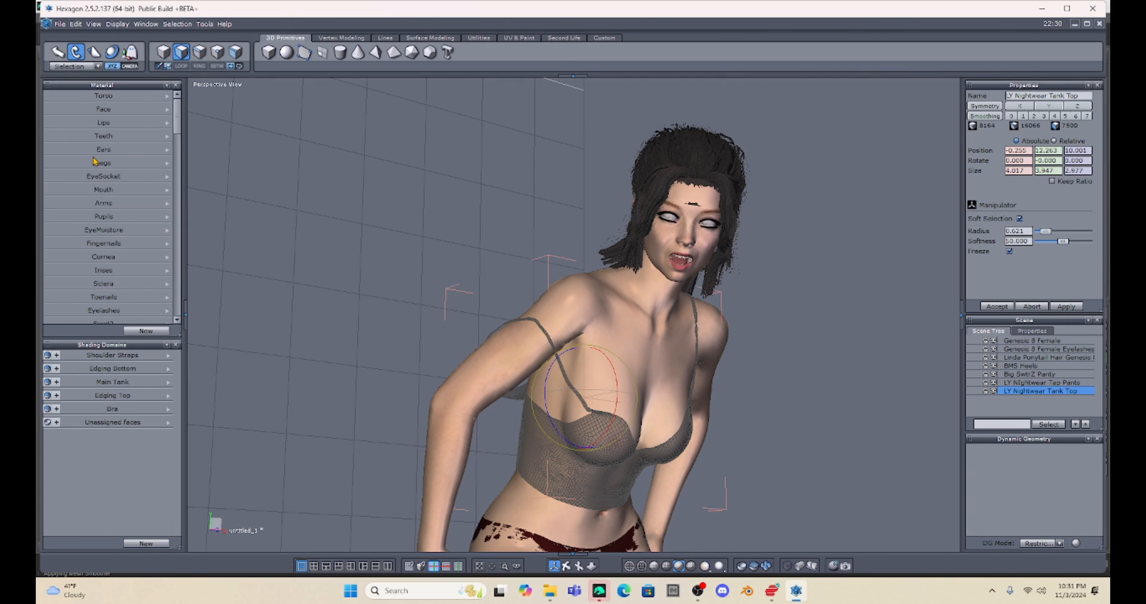
click(599, 591)
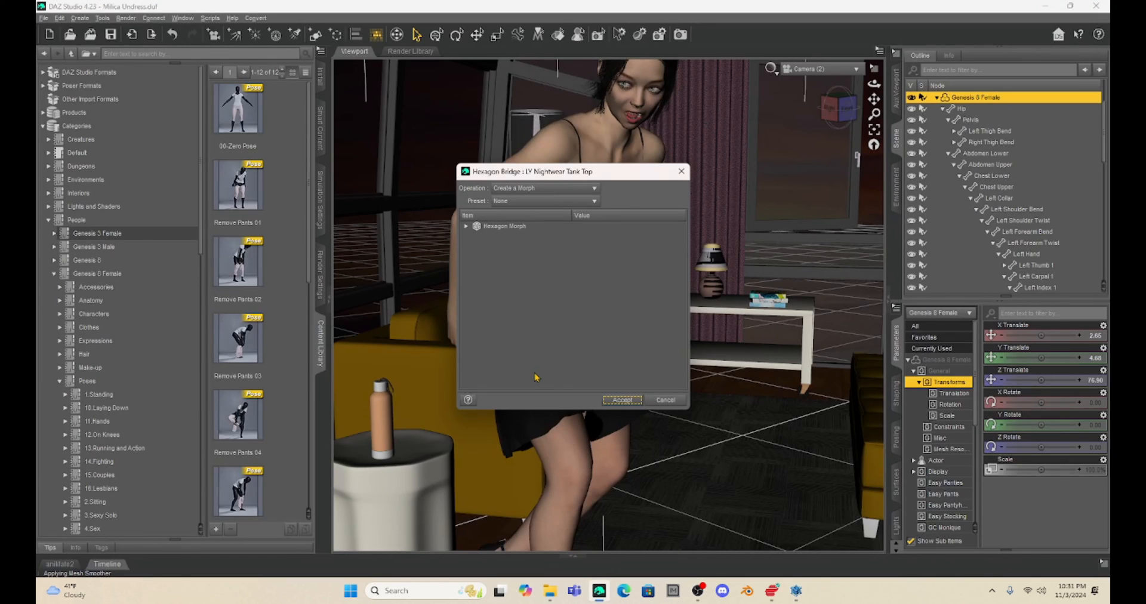
Step: Create a morph named Strap 1 from the reshaped tank top, with Reverse Deformations set to Yes
click(465, 226)
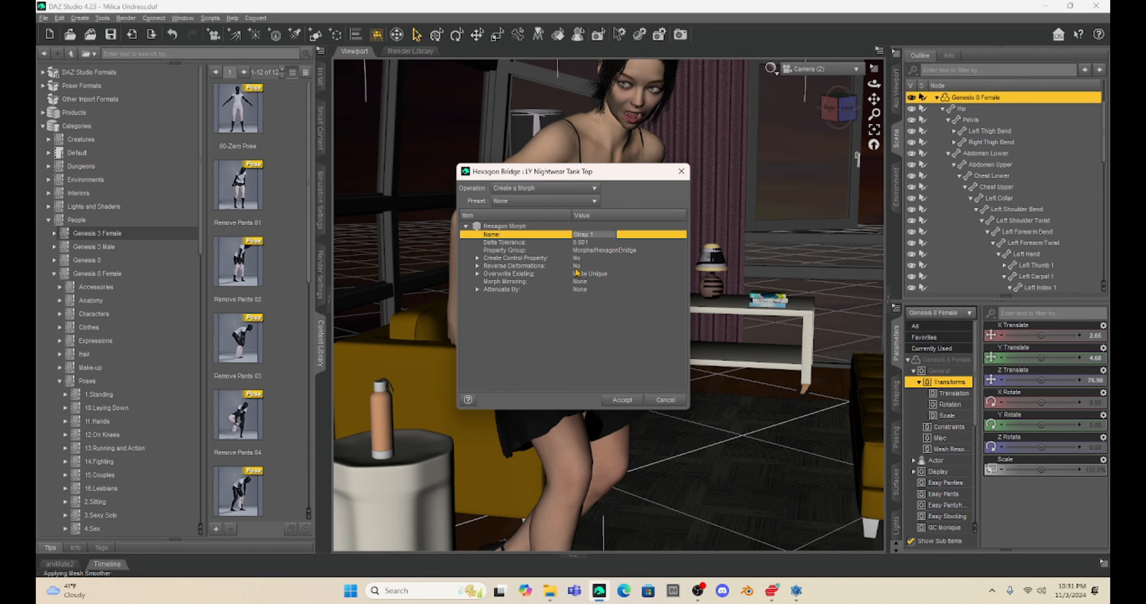
click(577, 265)
click(590, 275)
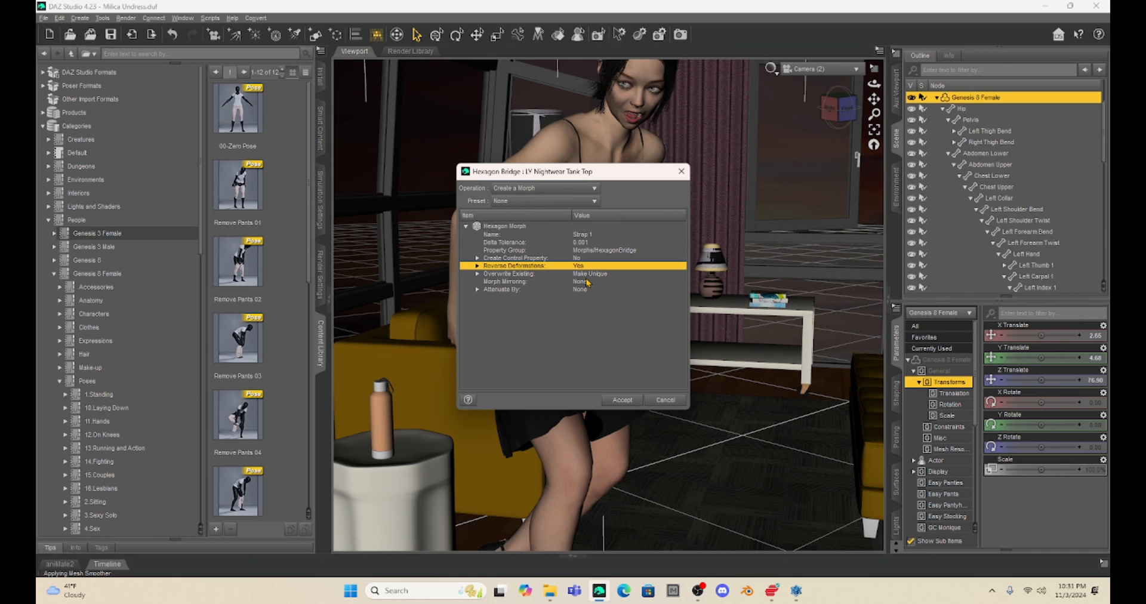
click(622, 399)
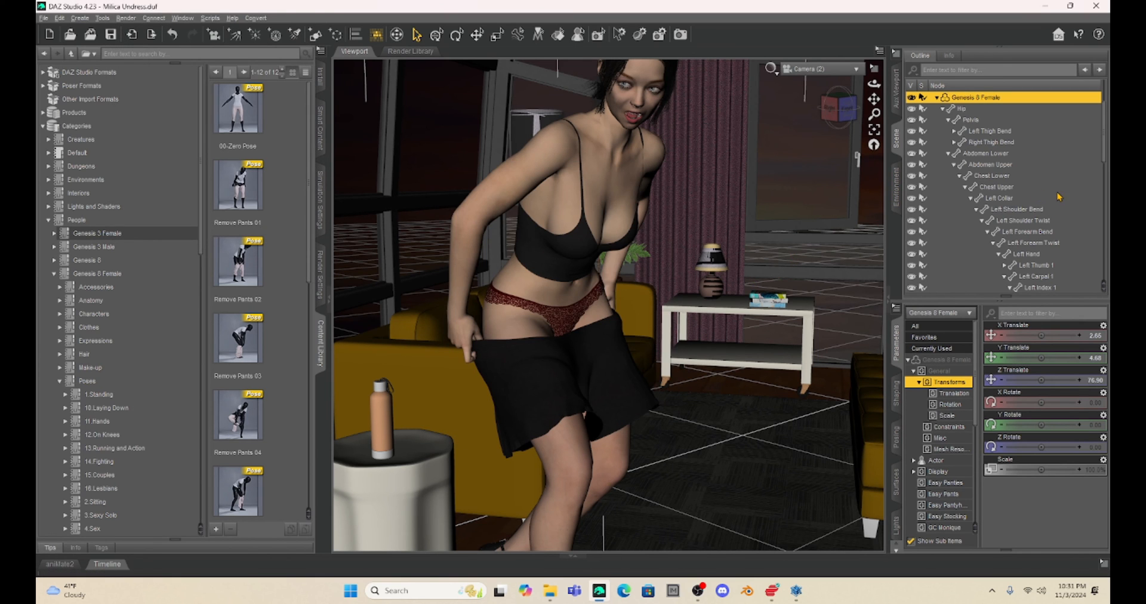
Step: Select the LY Nightwear Tank Top in the scene, test its Strap 1 morph, and reset that morph to 0
scroll(971, 242, down, 10)
scroll(971, 242, down, 1)
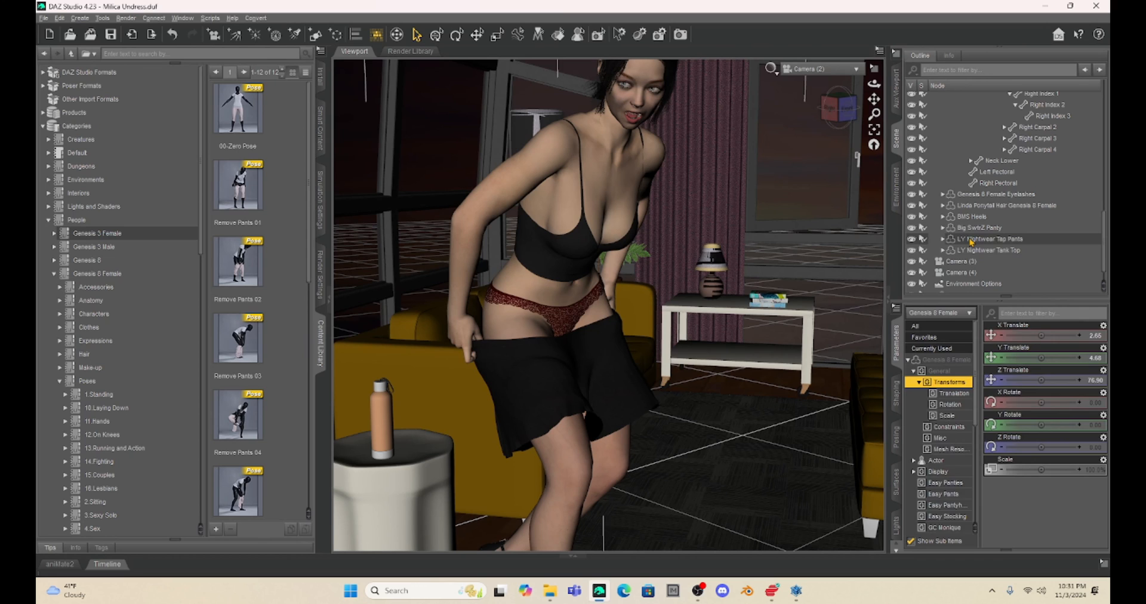
click(979, 250)
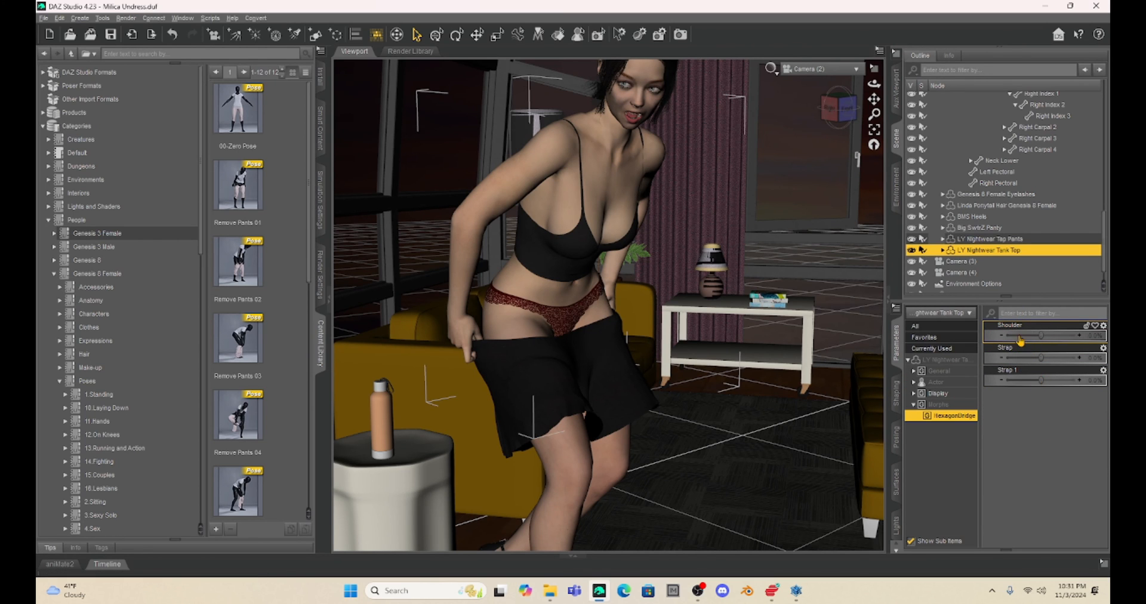
drag(1041, 380, 1083, 380)
click(1089, 380)
text(0)
key(Return)
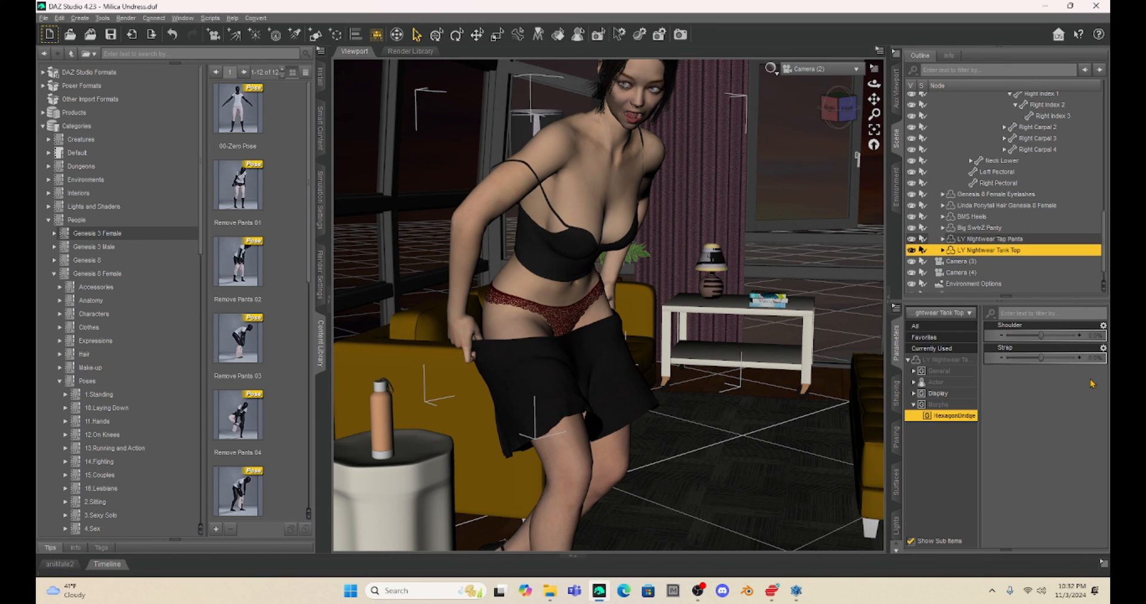
Step: Set the tank top's Strap and Shoulder morphs to 100%
drag(1042, 358, 1061, 400)
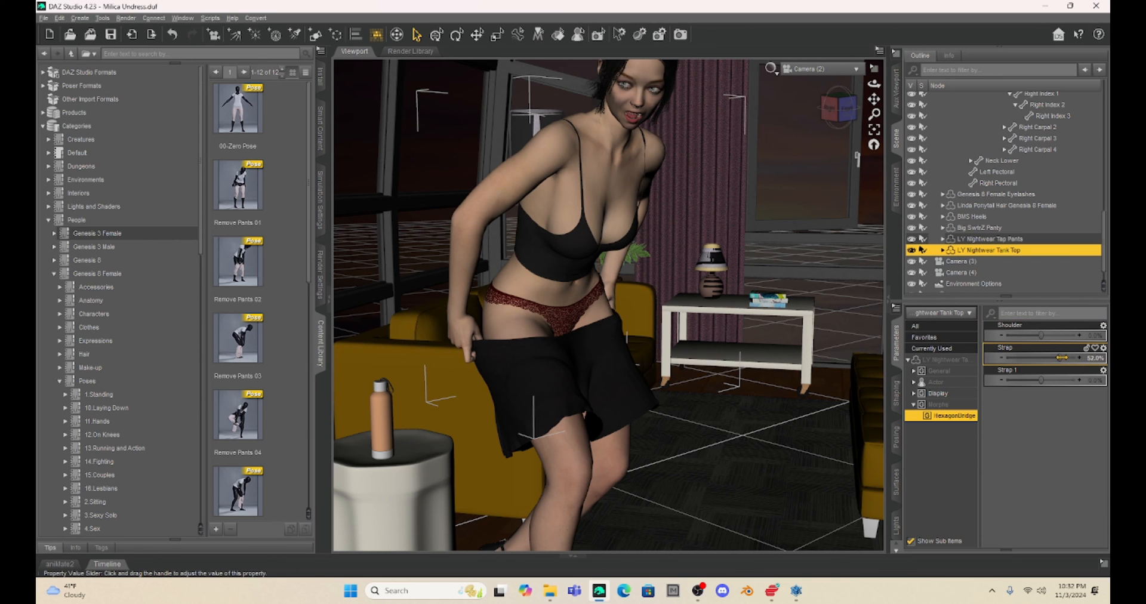
drag(1057, 357, 1094, 360)
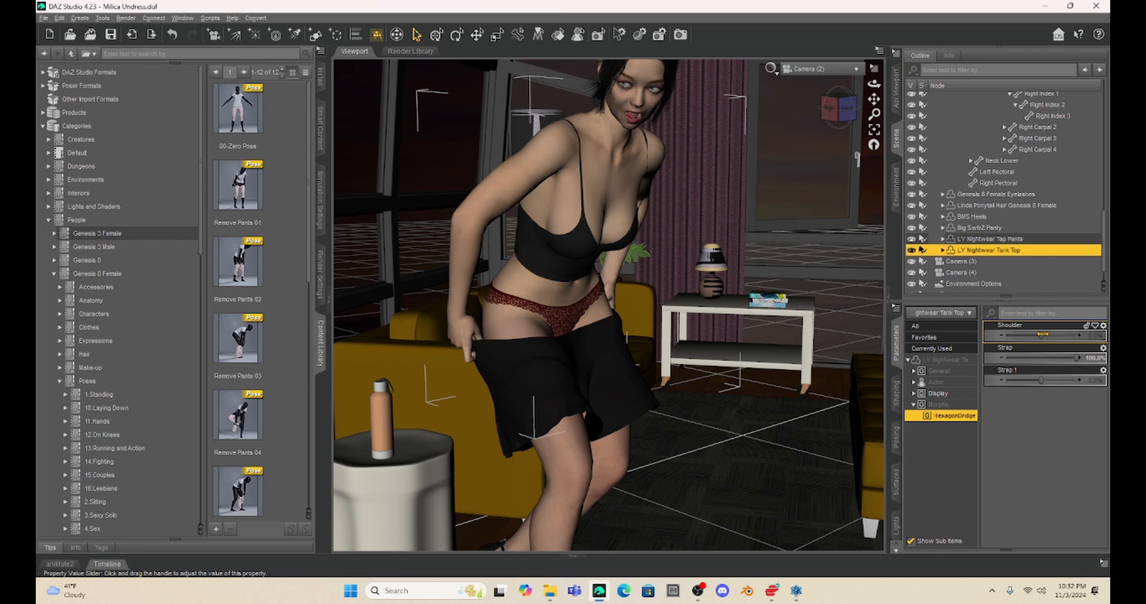
drag(1042, 334, 1080, 336)
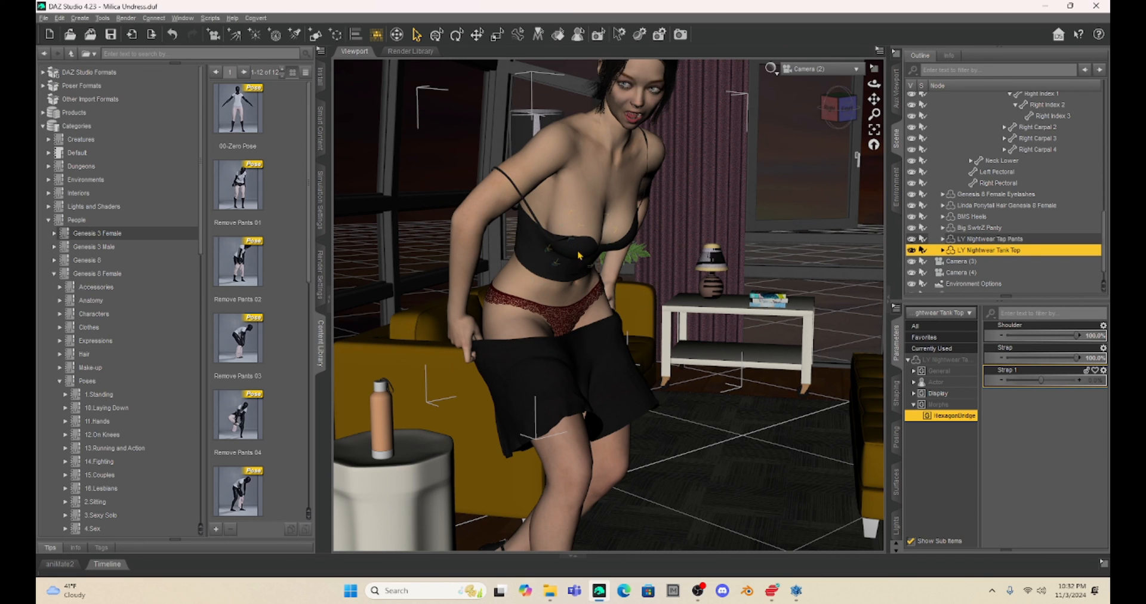
Step: Reframe Camera (2) to a wider, more frontal view of the full figure beside the yellow sofa
click(829, 108)
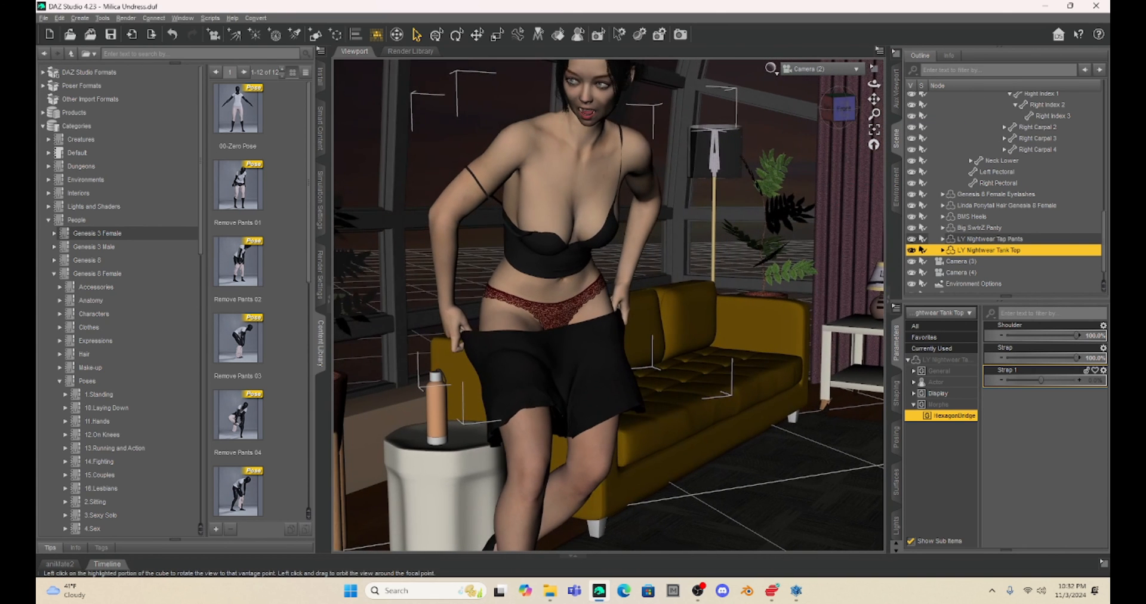
drag(873, 99, 887, 121)
scroll(778, 297, down, 3)
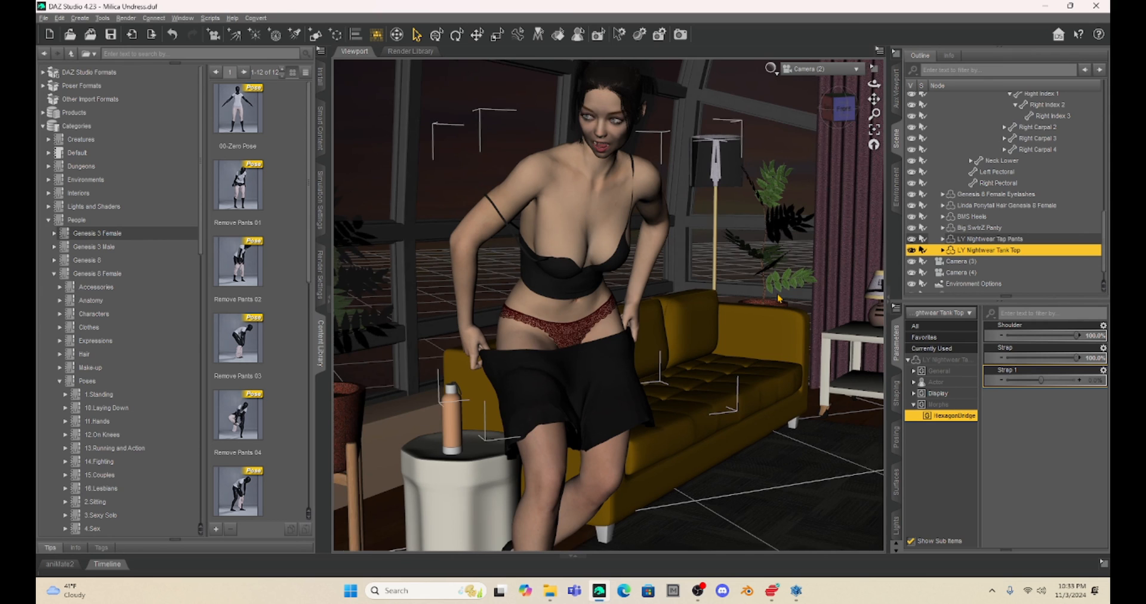
drag(874, 99, 882, 72)
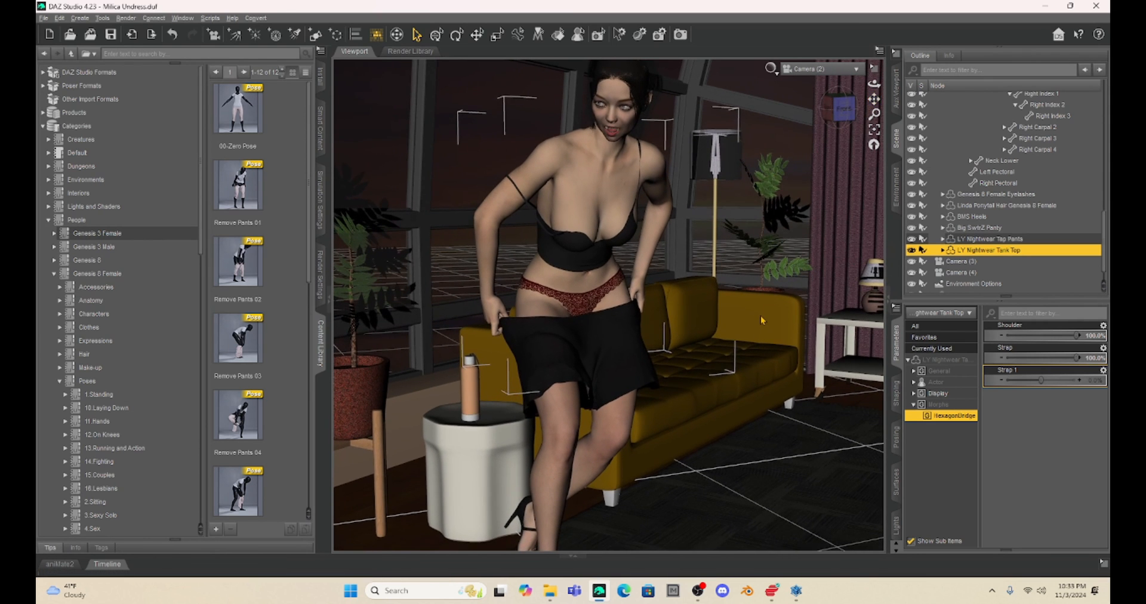
scroll(760, 316, down, 2)
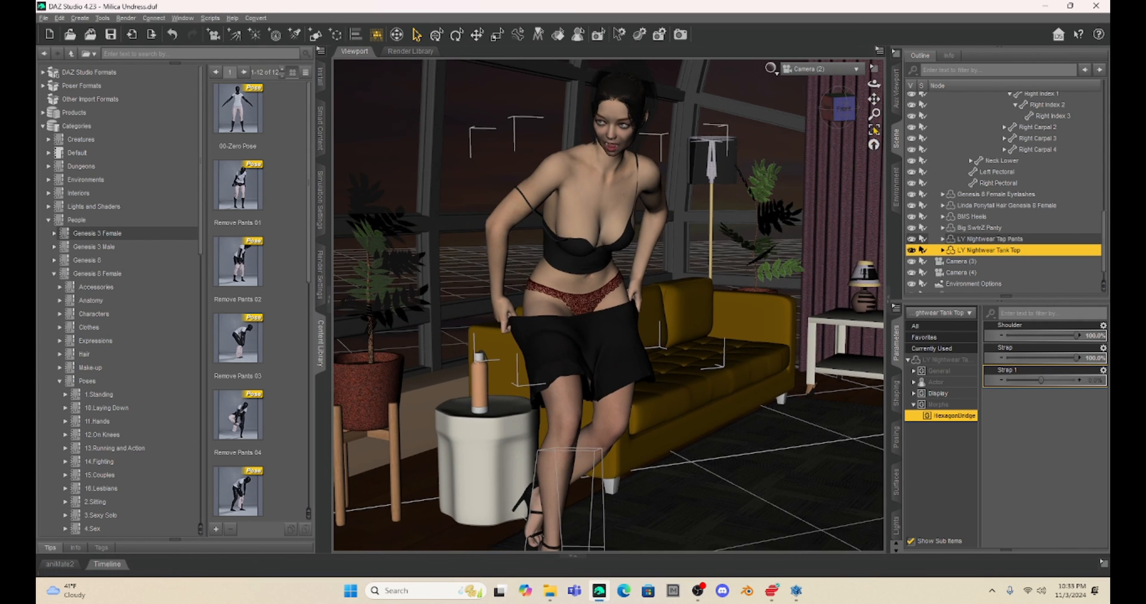
drag(874, 99, 863, 90)
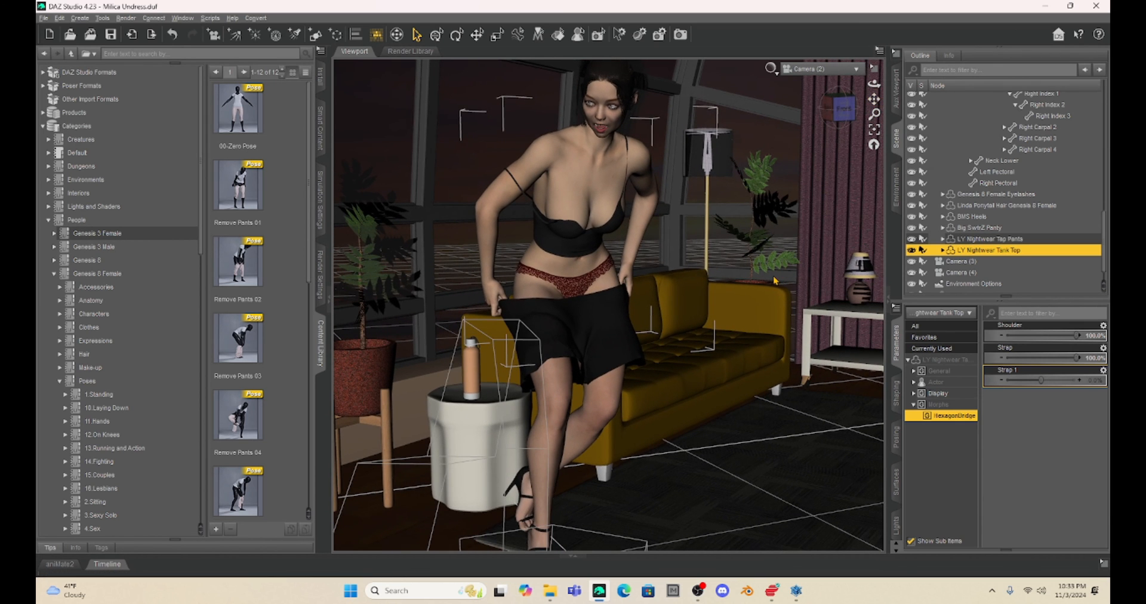
scroll(775, 281, down, 1)
scroll(789, 248, down, 1)
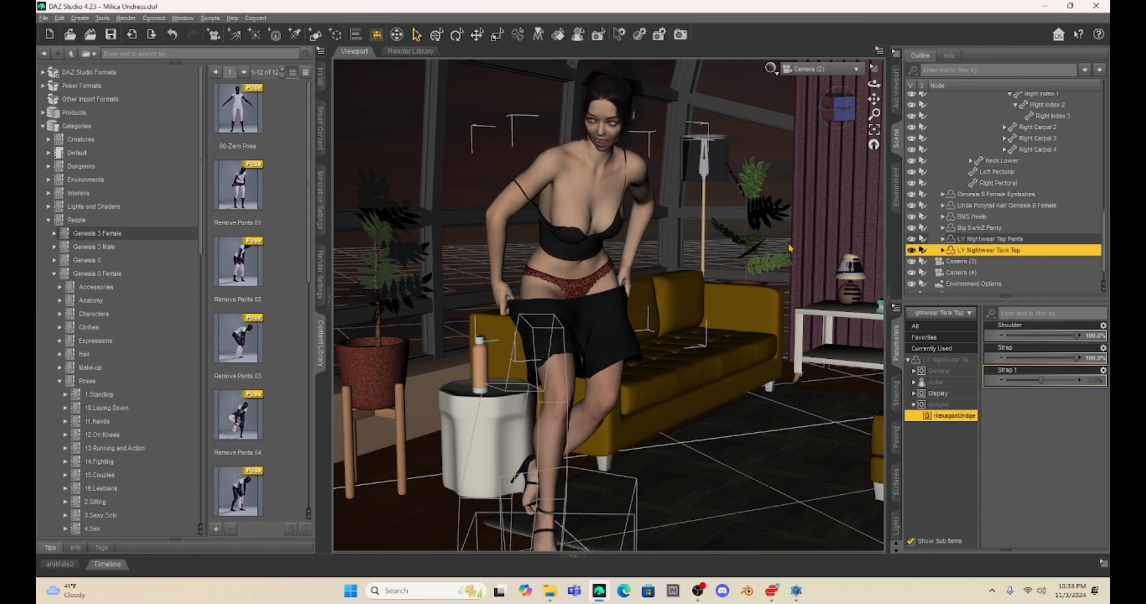
drag(874, 99, 873, 92)
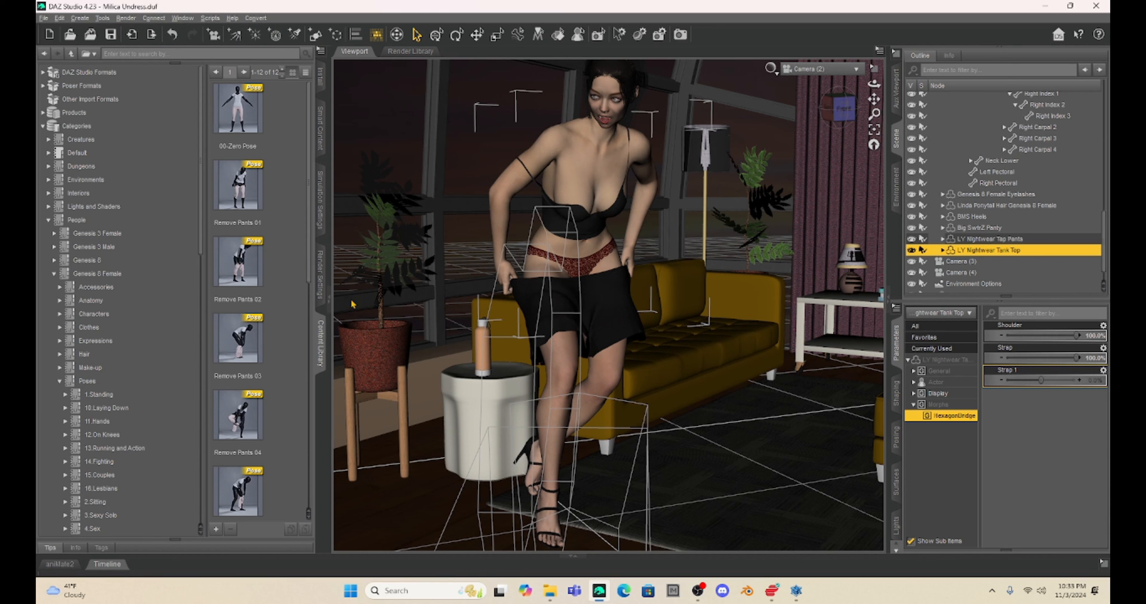
Step: Render the scene to inspect the dropped strap and close the render without saving it
click(126, 18)
click(138, 28)
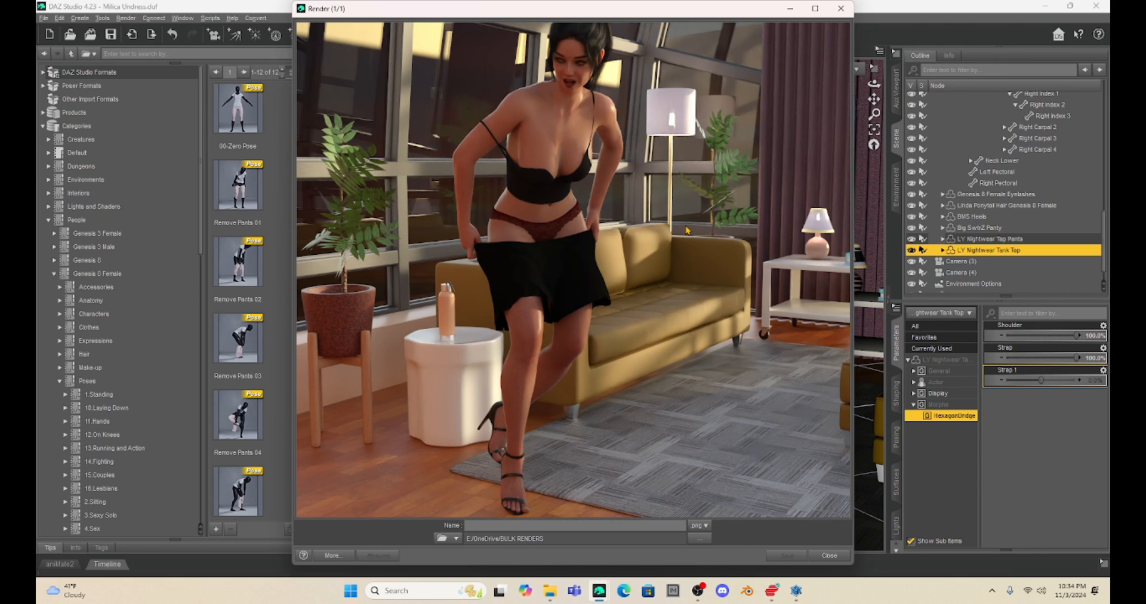
click(841, 9)
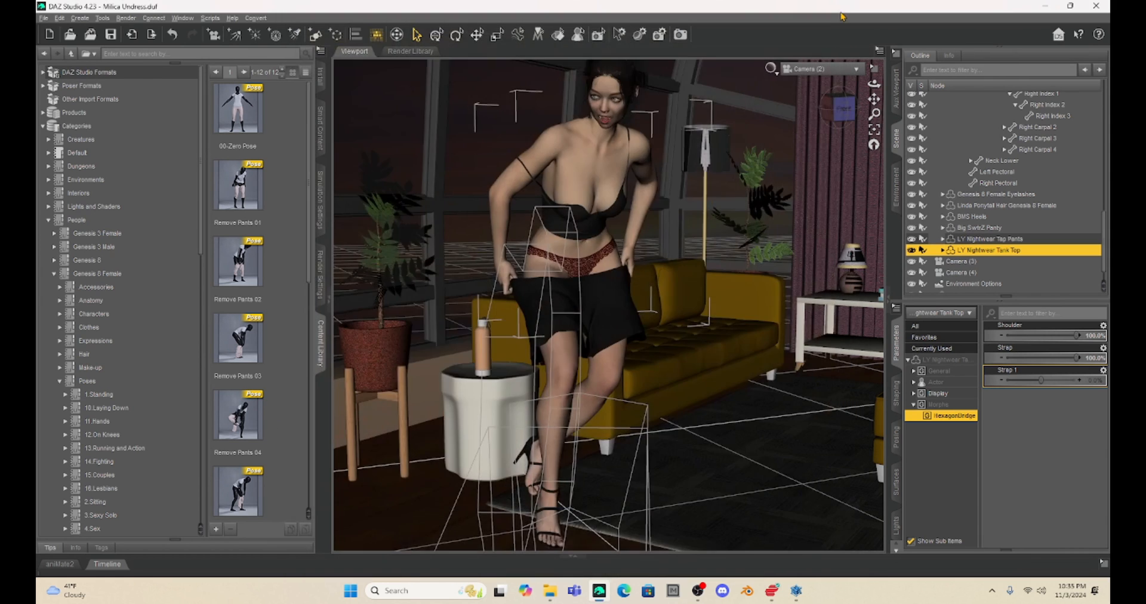
Step: Frame the figure's right side more closely in Camera (2), with the dropped strap in view, and render the scene
drag(843, 109, 872, 104)
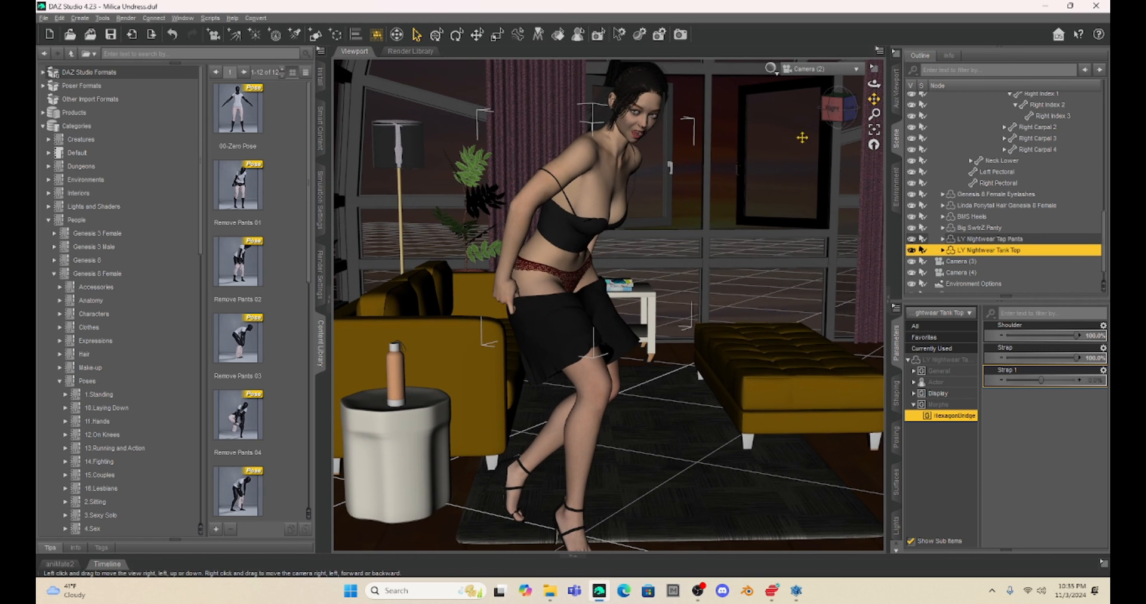
scroll(715, 159, down, 2)
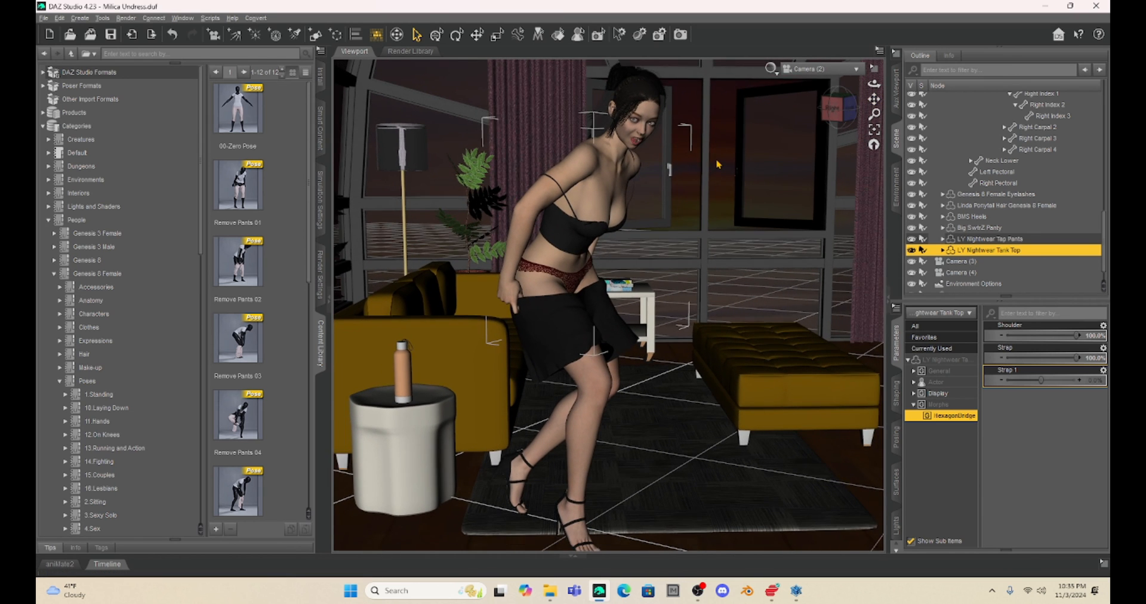
drag(872, 100, 872, 102)
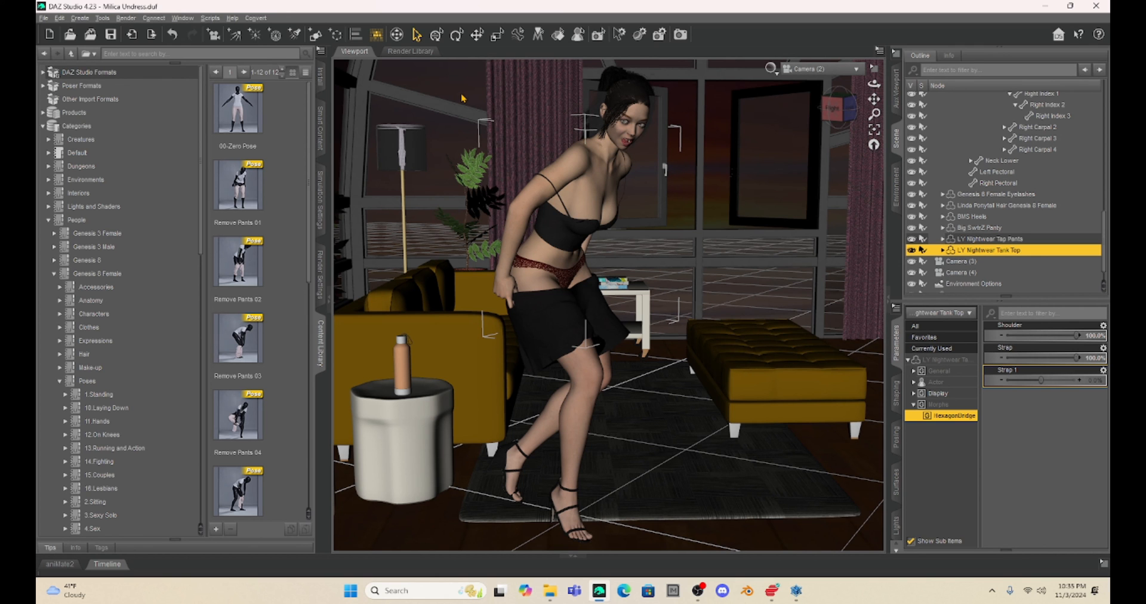
drag(873, 98, 874, 132)
scroll(736, 188, up, 1)
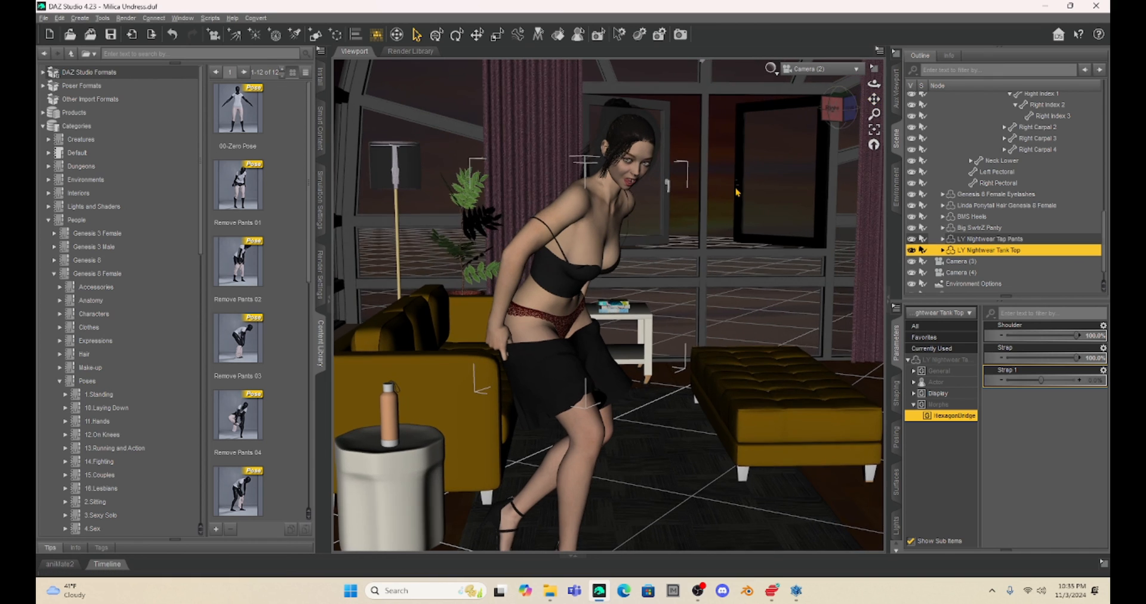
scroll(737, 191, up, 4)
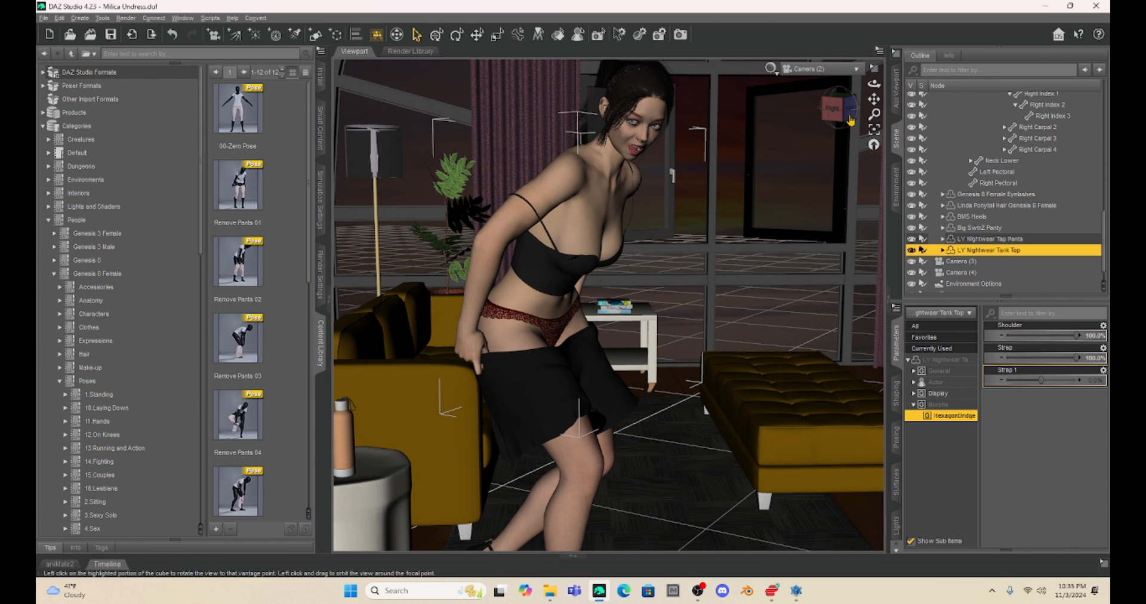
drag(874, 99, 874, 107)
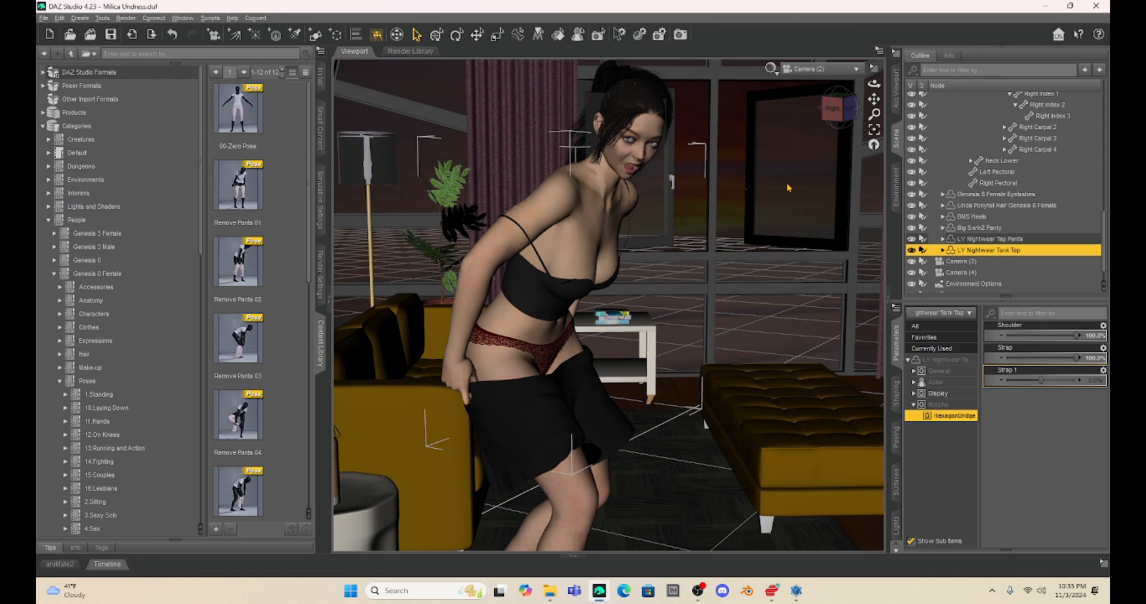
scroll(788, 188, up, 1)
mouse_move(874, 99)
mouse_down()
mouse_move(873, 119)
mouse_move(874, 109)
mouse_up()
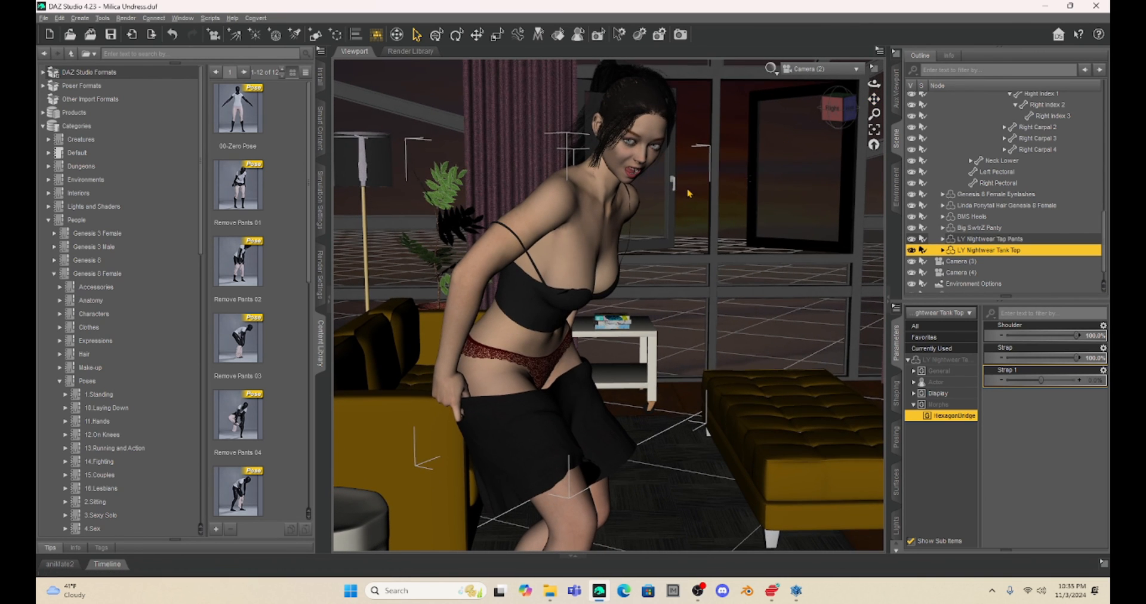
scroll(691, 194, up, 1)
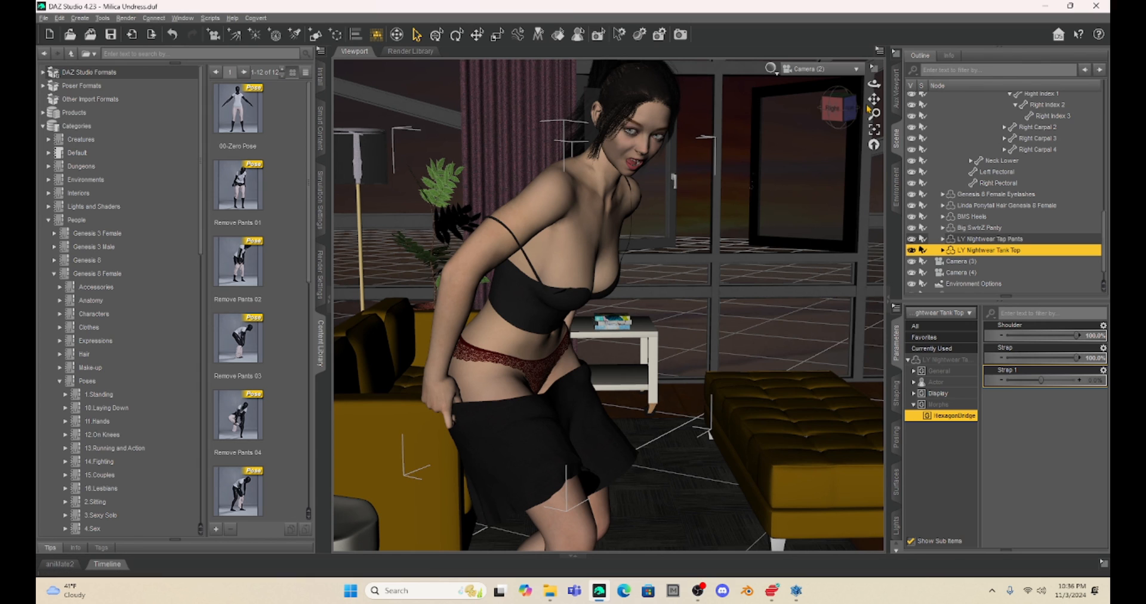
drag(873, 99, 874, 110)
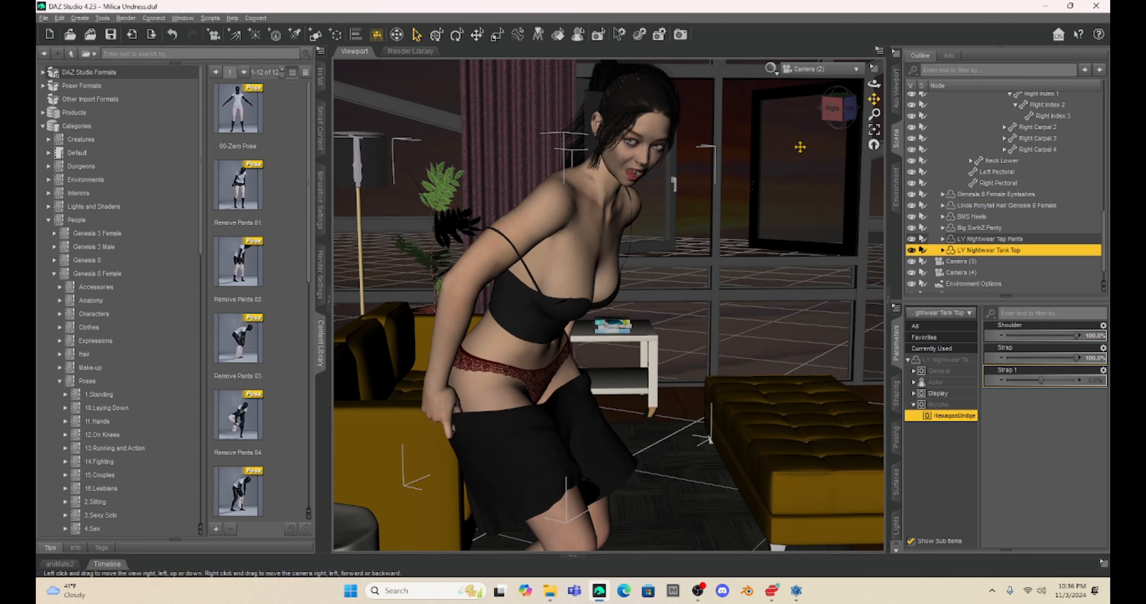
scroll(776, 169, up, 1)
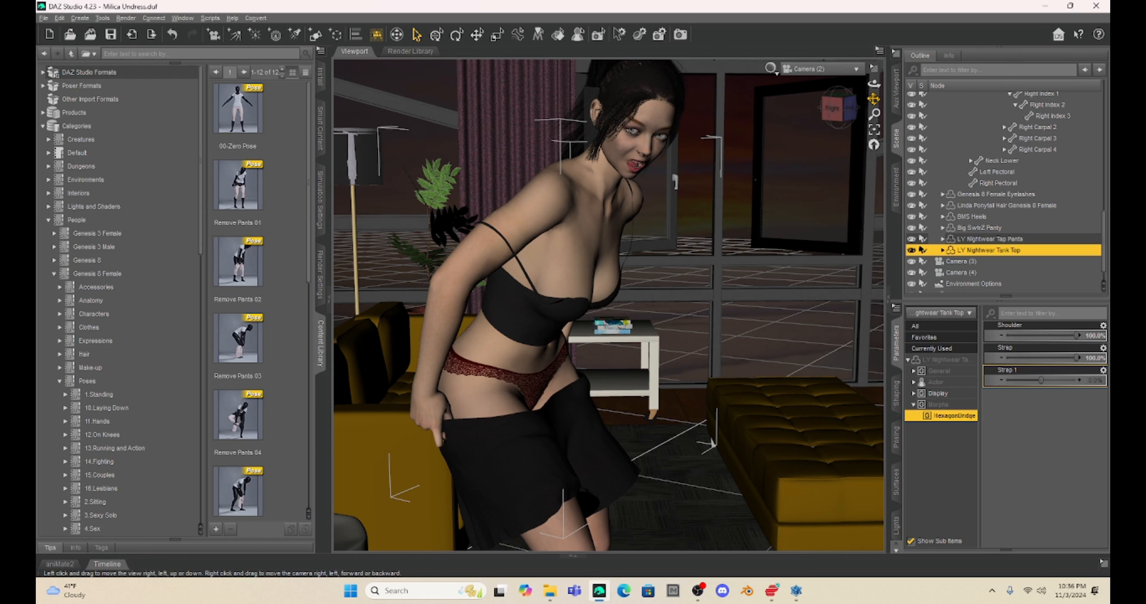
drag(873, 99, 875, 102)
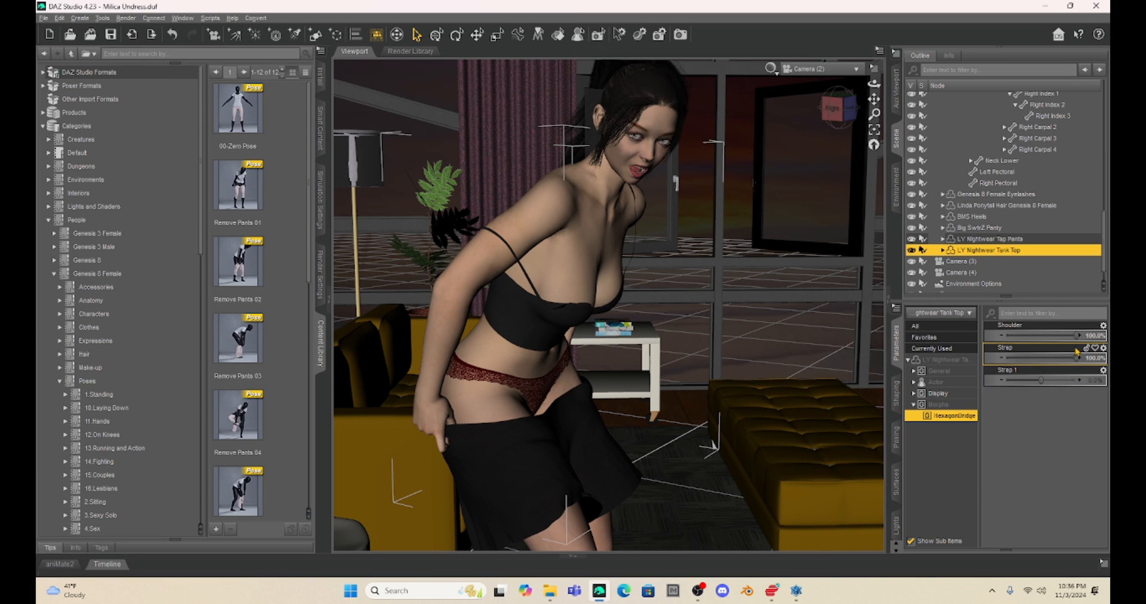
mouse_move(1077, 335)
mouse_down()
mouse_move(1022, 319)
mouse_move(1081, 338)
mouse_up()
key(ctrl+r)
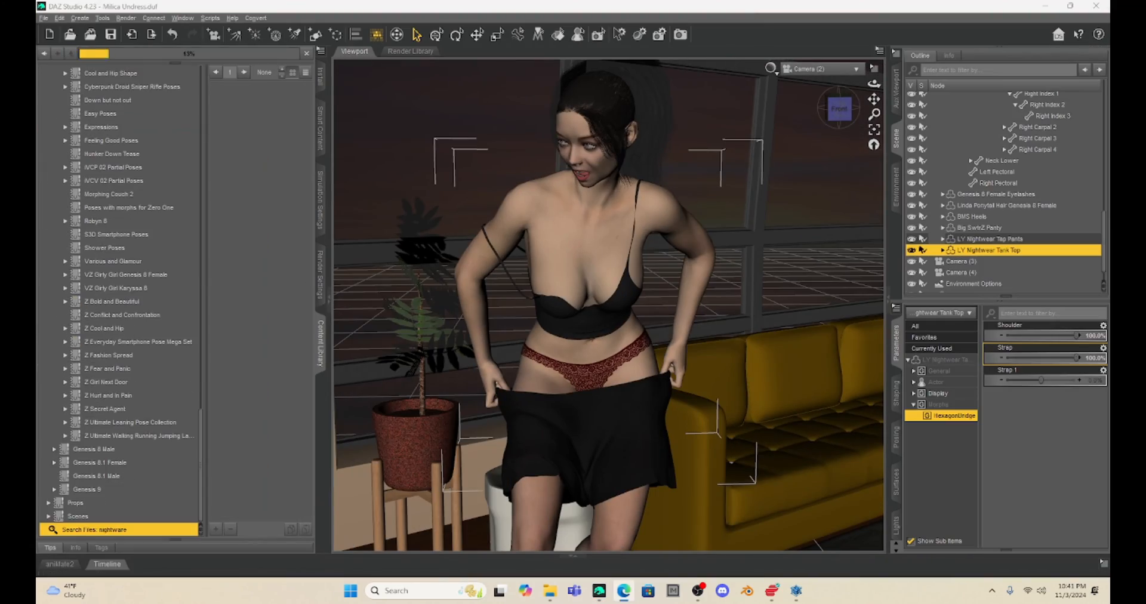
Step: Open the Show Asset In options for the LY Nightwear tank top found in the content library search
right_click(248, 266)
mouse_move(300, 369)
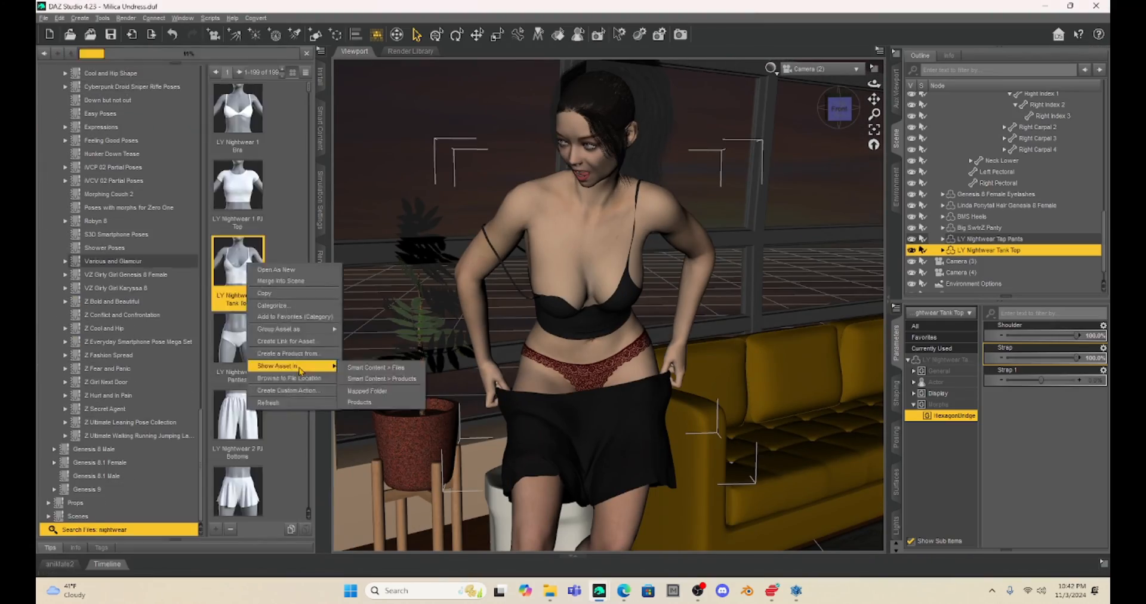